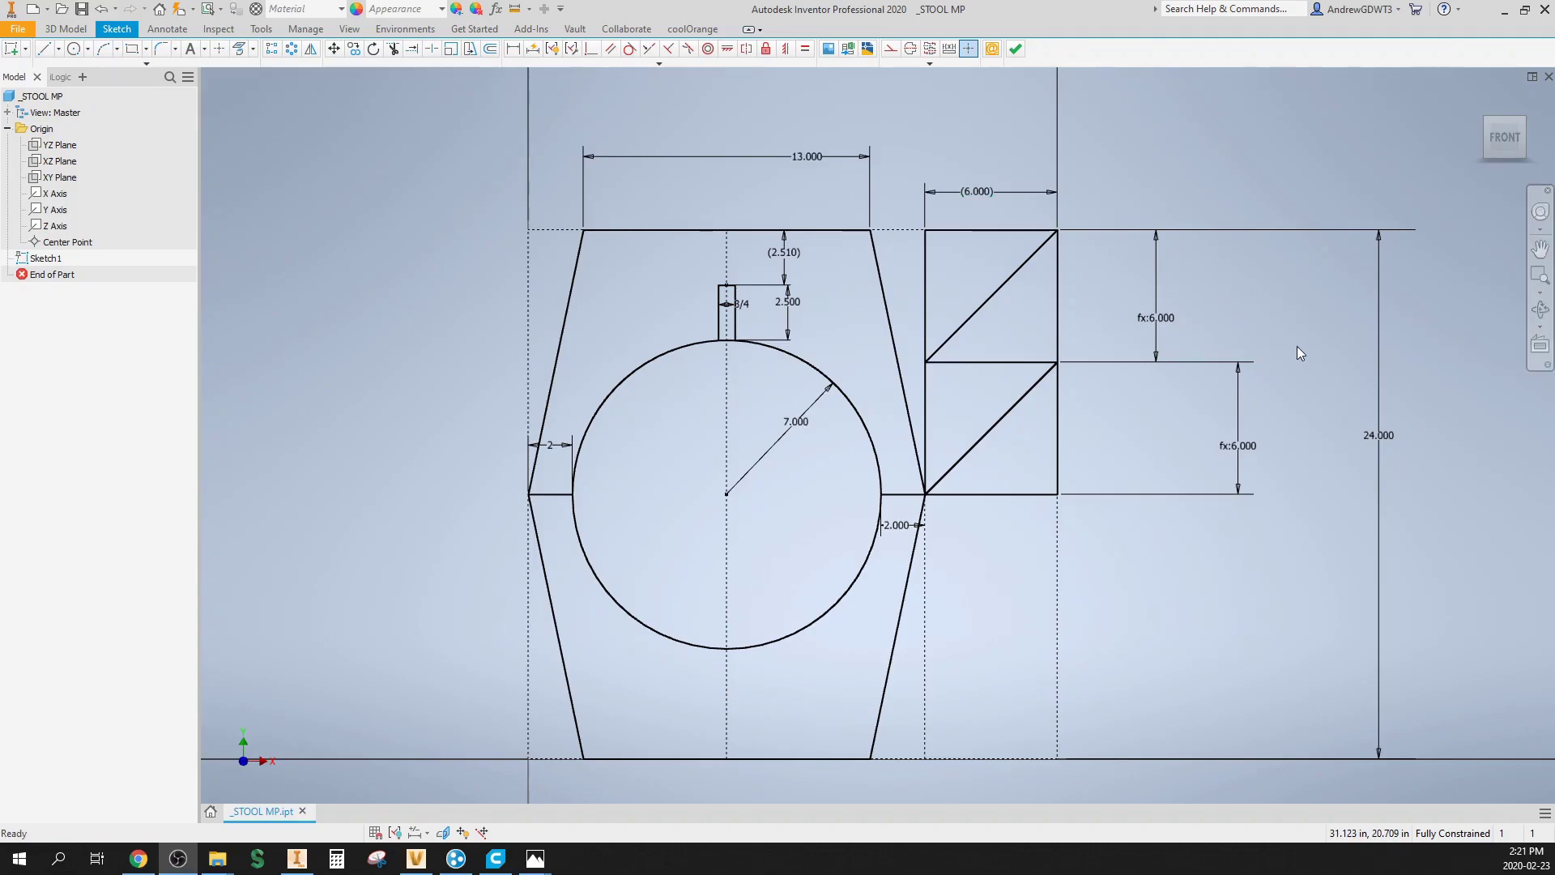
Step: Review the reference images of the exploded stool and the dimensioned cutting layout, and return to the part sketch
mouse_move(1228, 462)
middle_down()
mouse_move(1280, 424)
mouse_move(1216, 446)
middle_up()
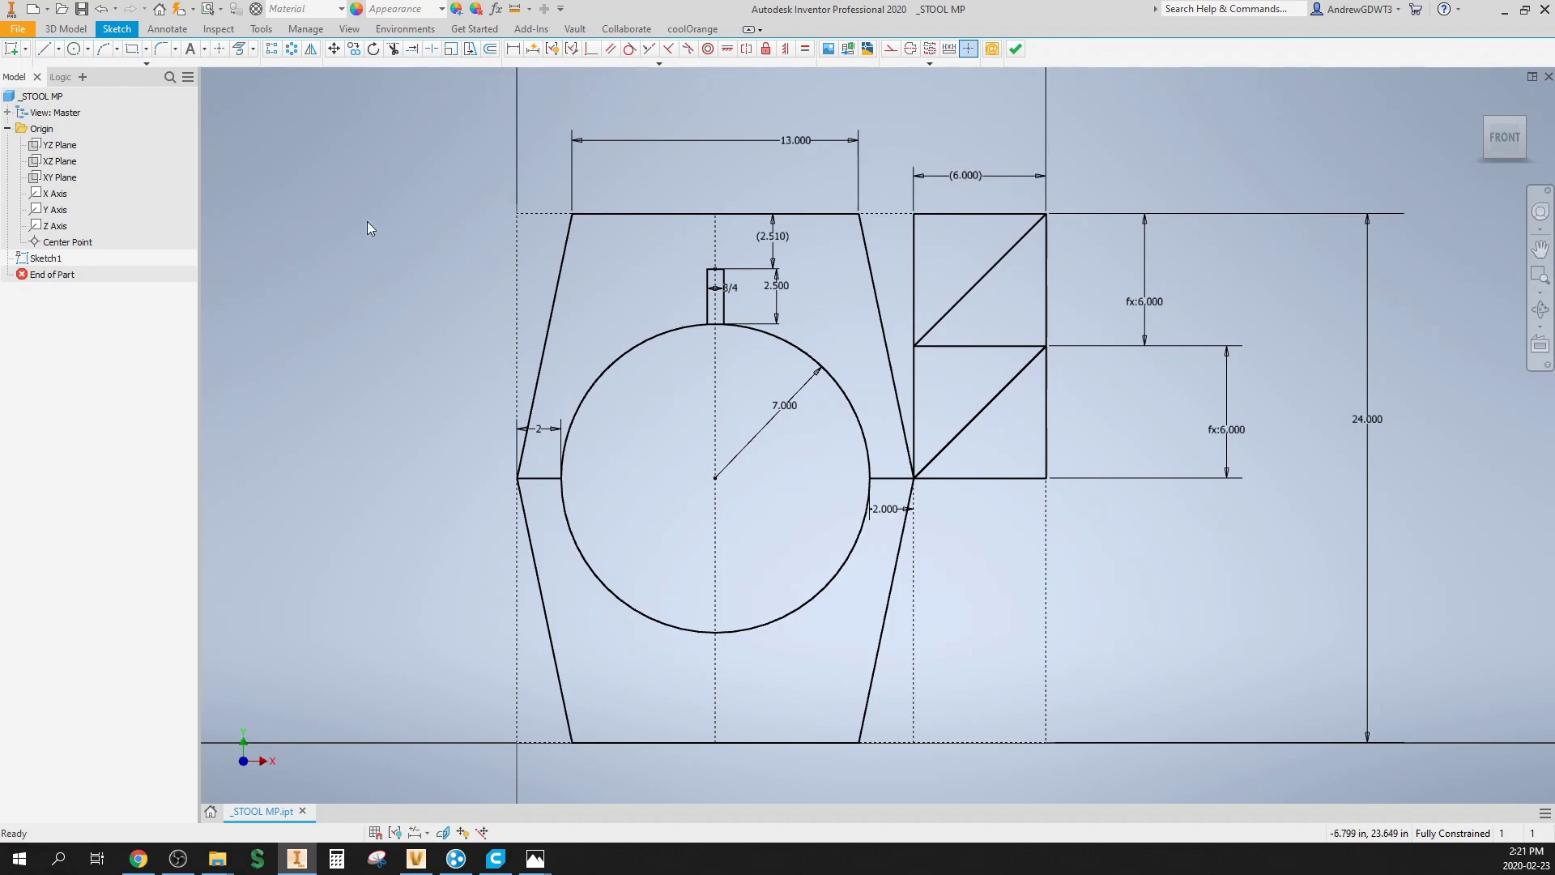
mouse_move(538, 860)
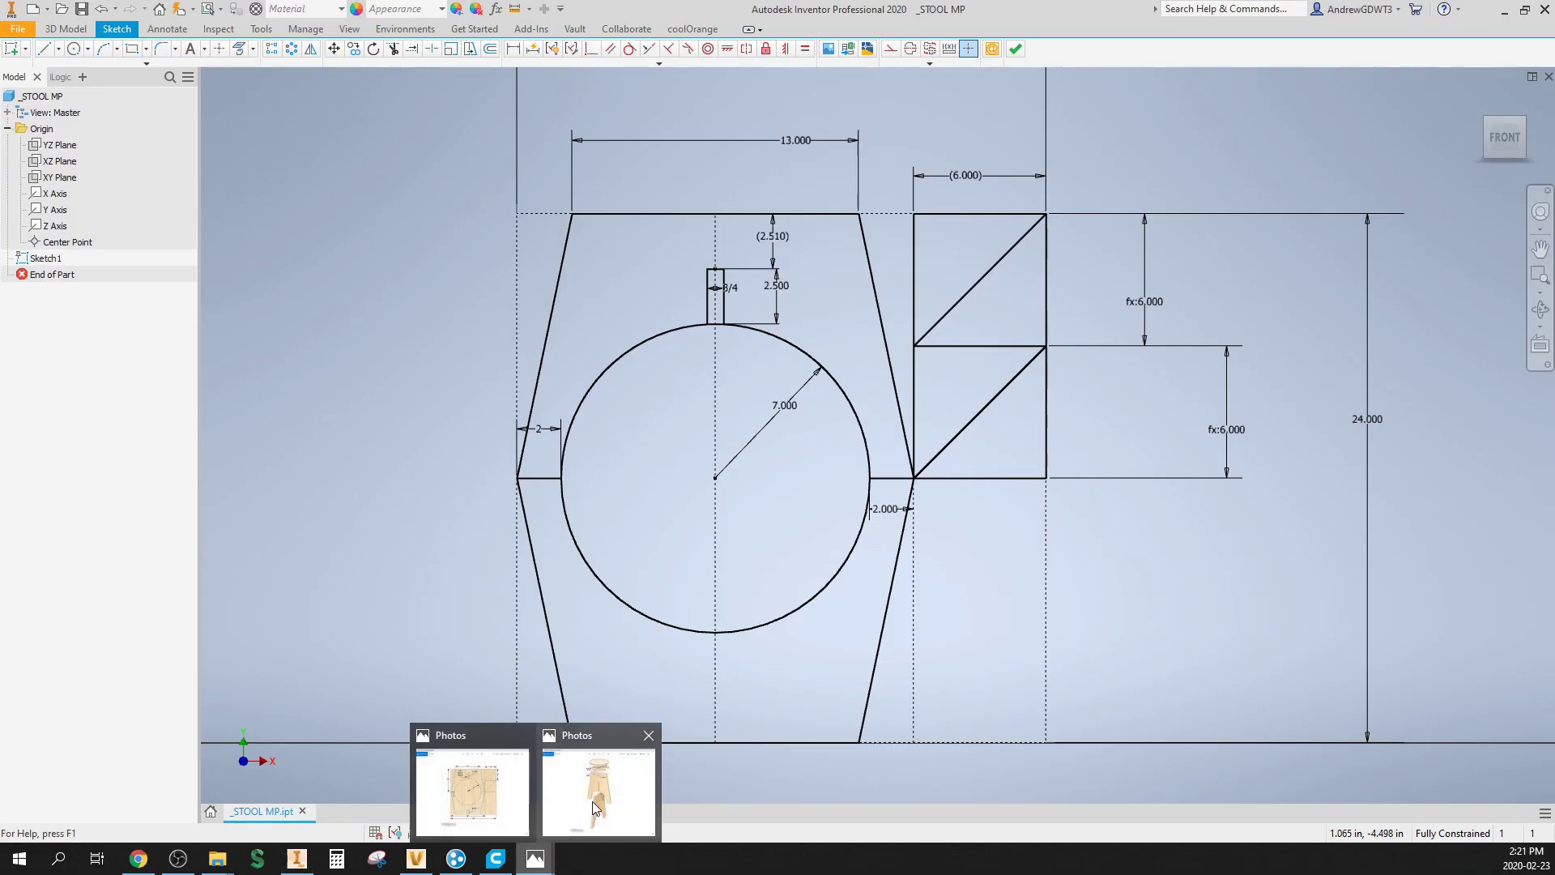
click(600, 800)
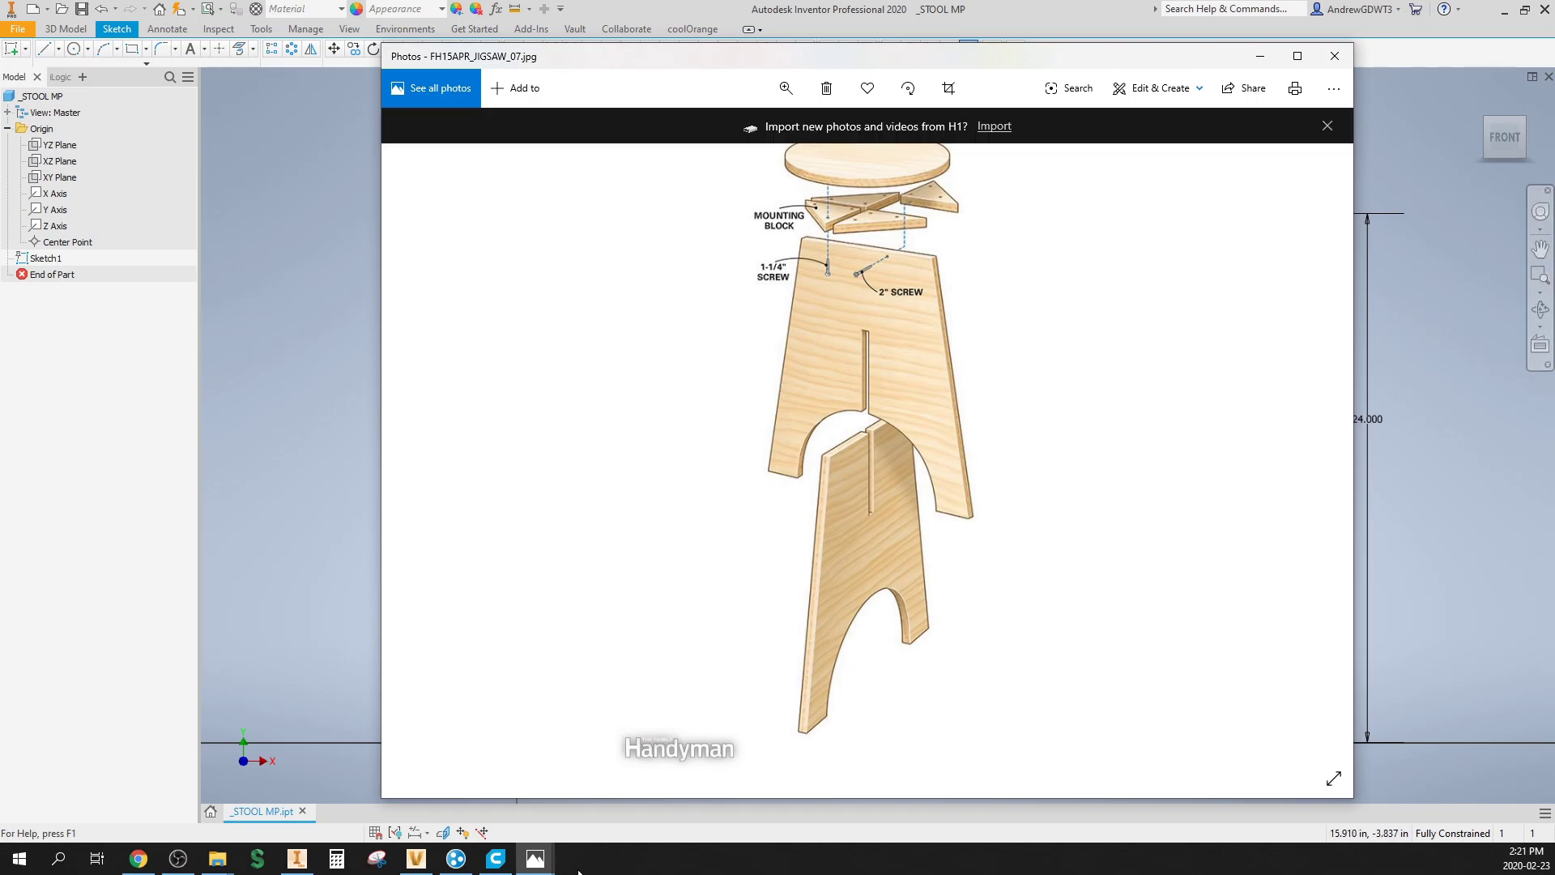
mouse_move(531, 860)
click(507, 791)
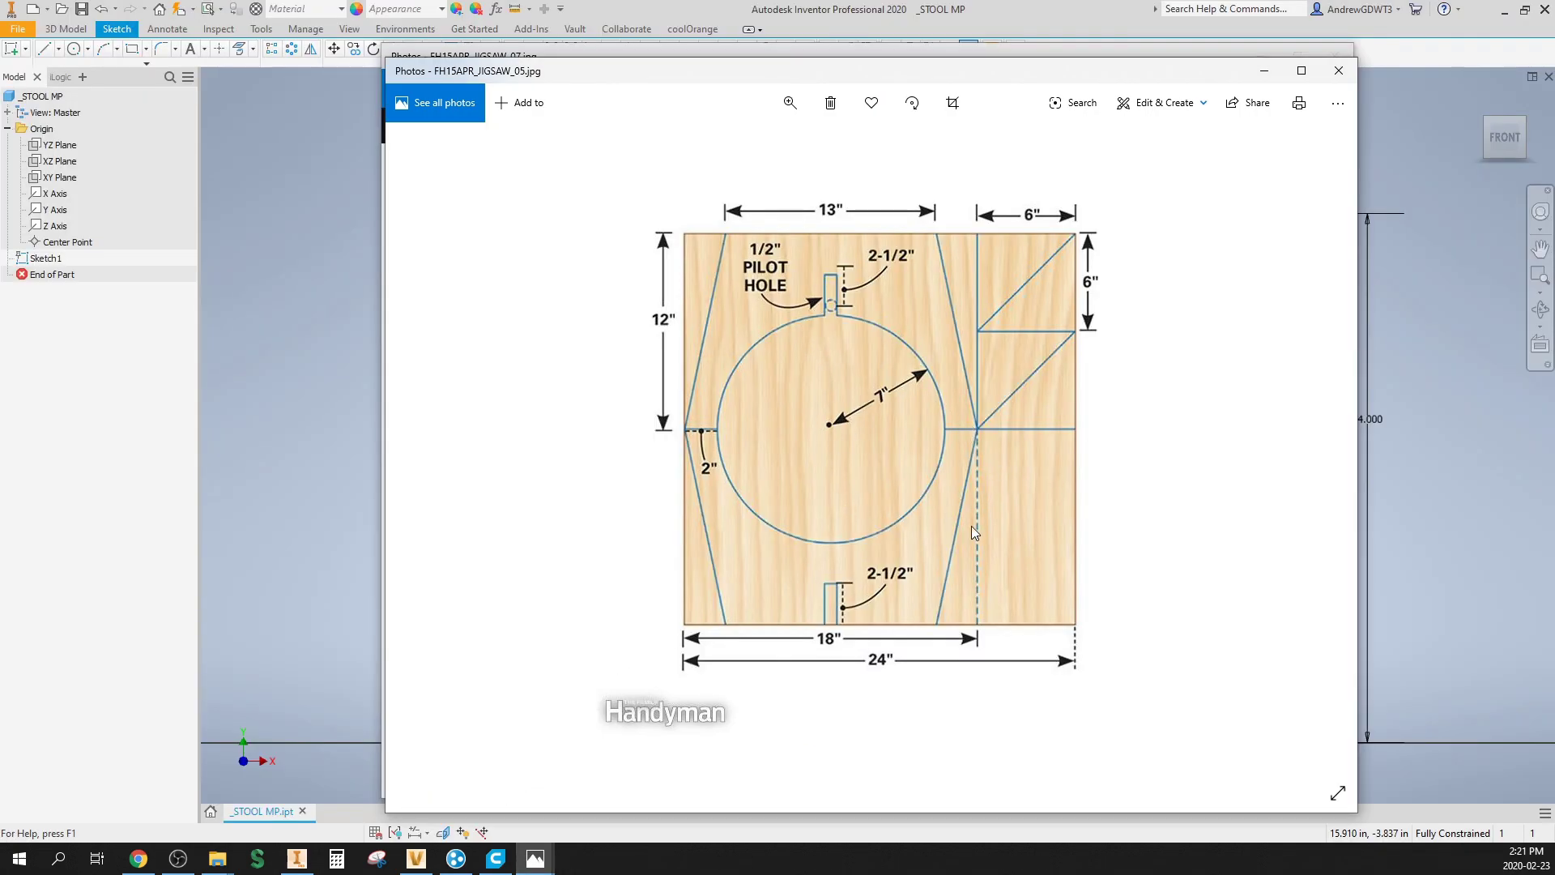
click(1489, 411)
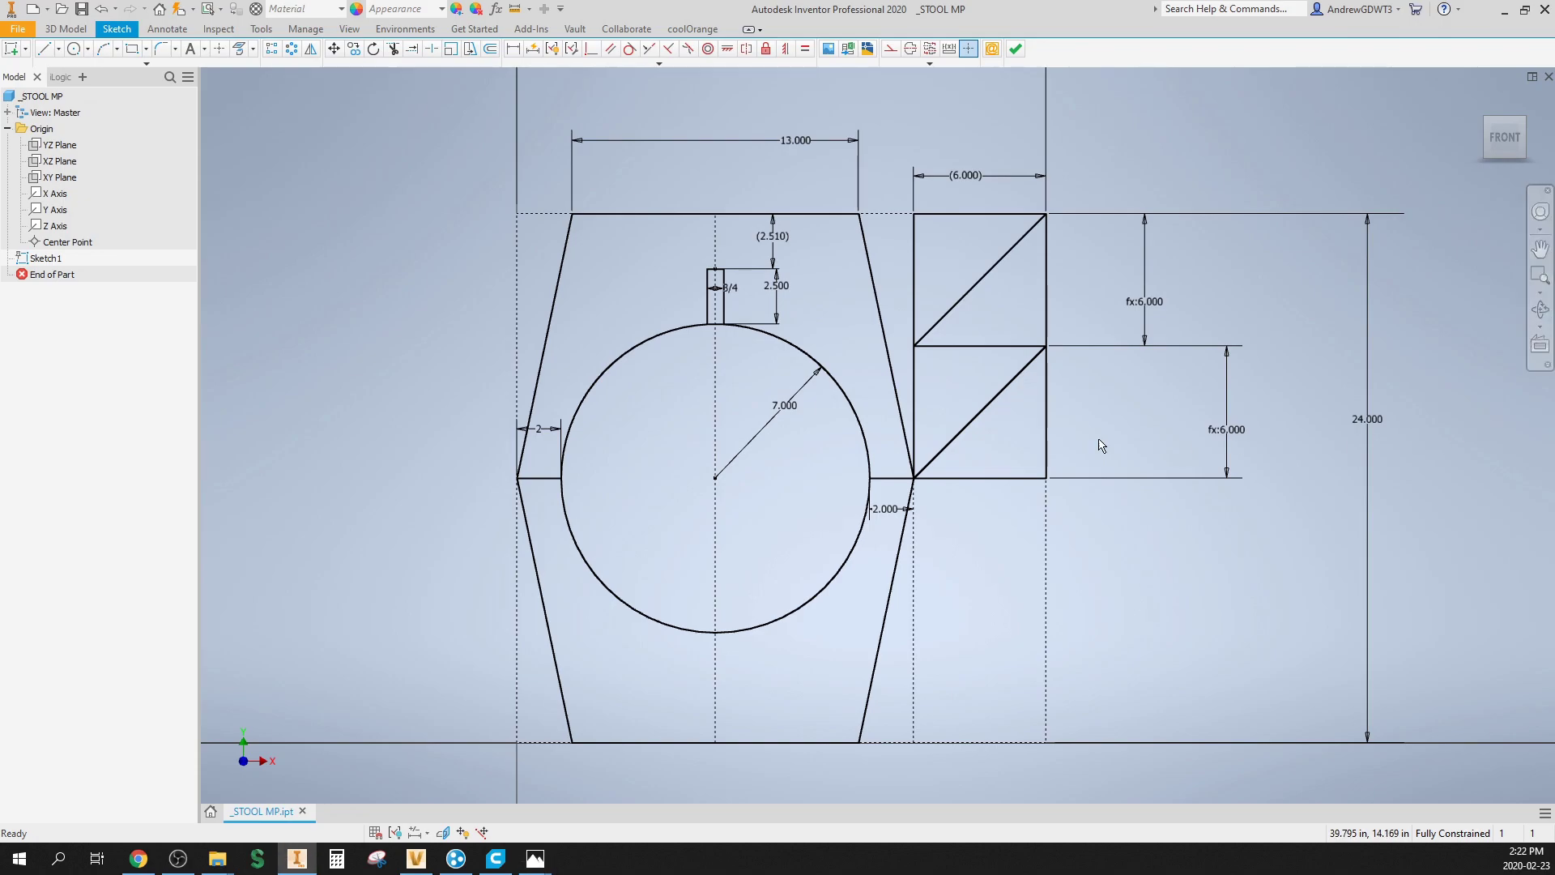
Step: Finish the stool layout sketch and leave the sketch environment
mouse_move(809, 458)
middle_down()
mouse_move(862, 465)
mouse_move(799, 469)
middle_up()
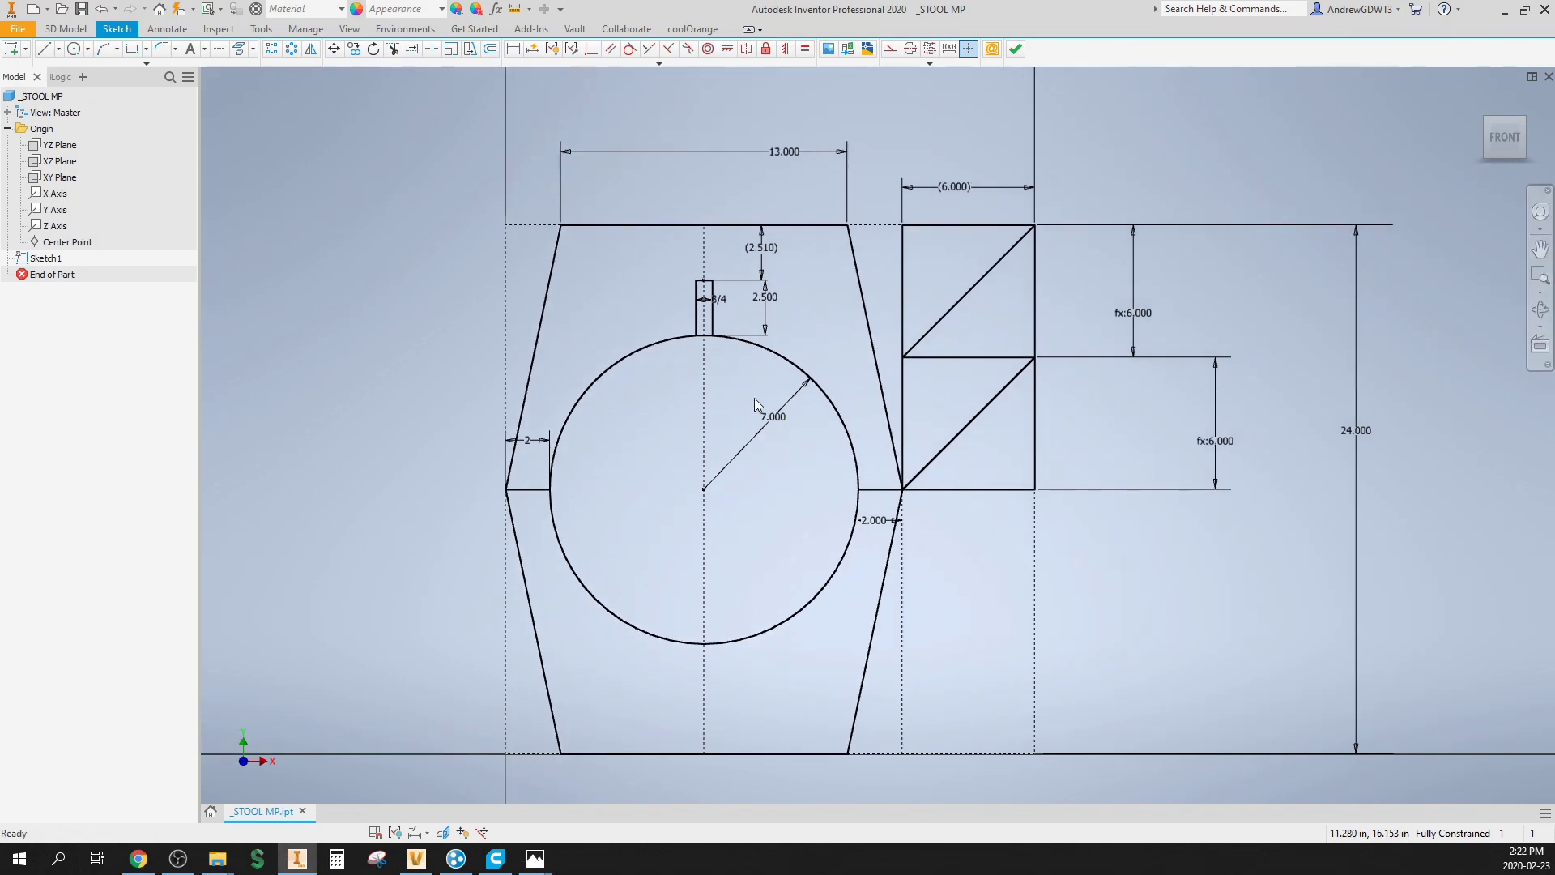
middle_drag(736, 363, 728, 378)
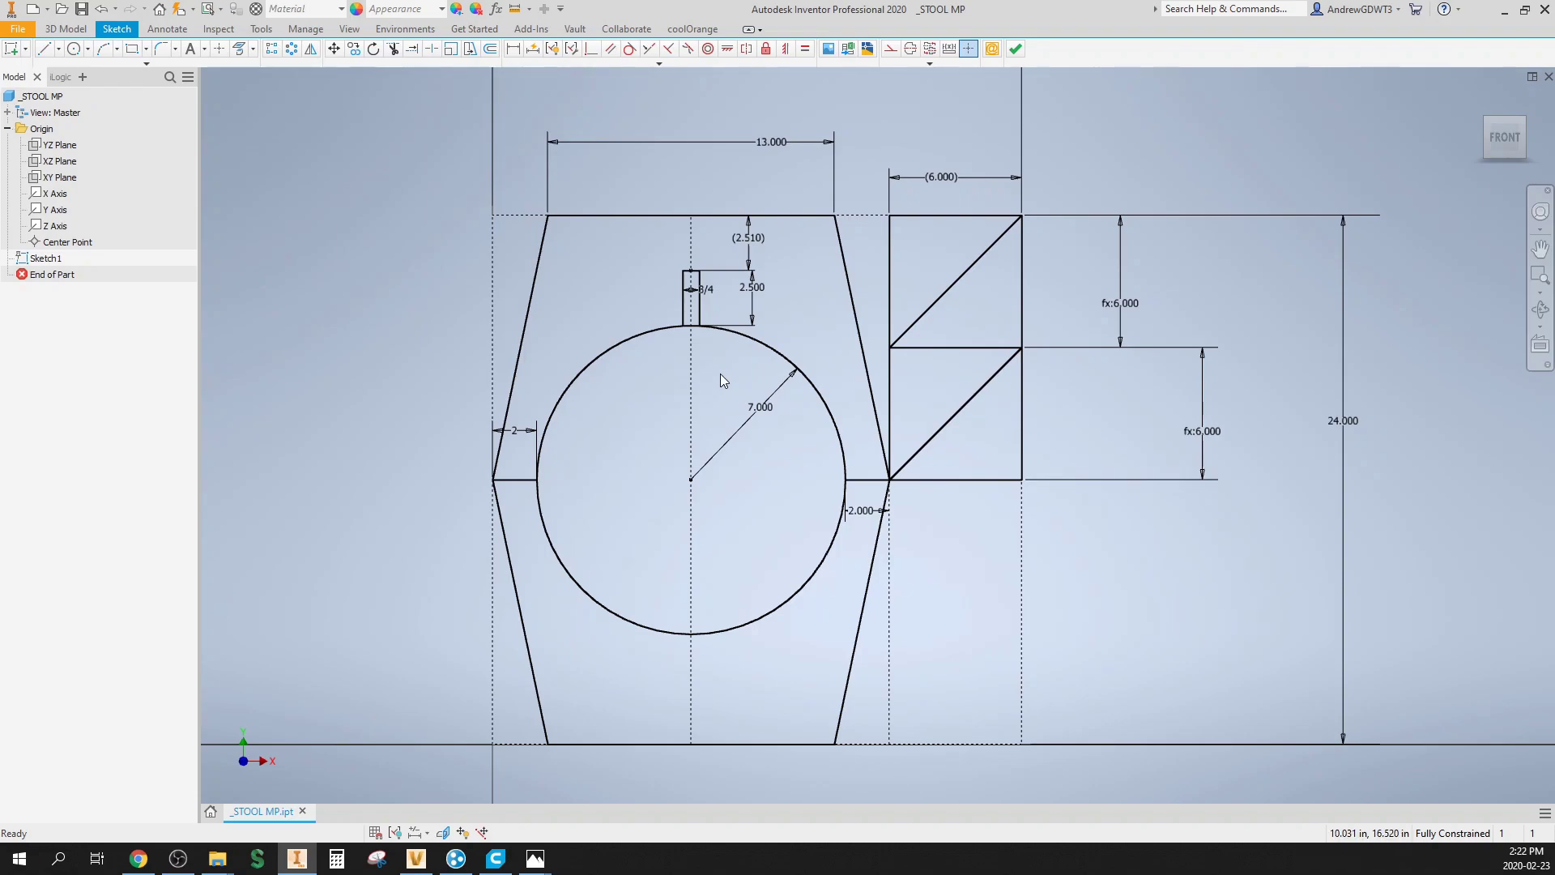
mouse_move(721, 374)
middle_down()
mouse_move(779, 410)
mouse_move(785, 354)
mouse_move(756, 348)
mouse_move(795, 381)
mouse_move(819, 361)
mouse_move(804, 346)
mouse_move(819, 196)
middle_up()
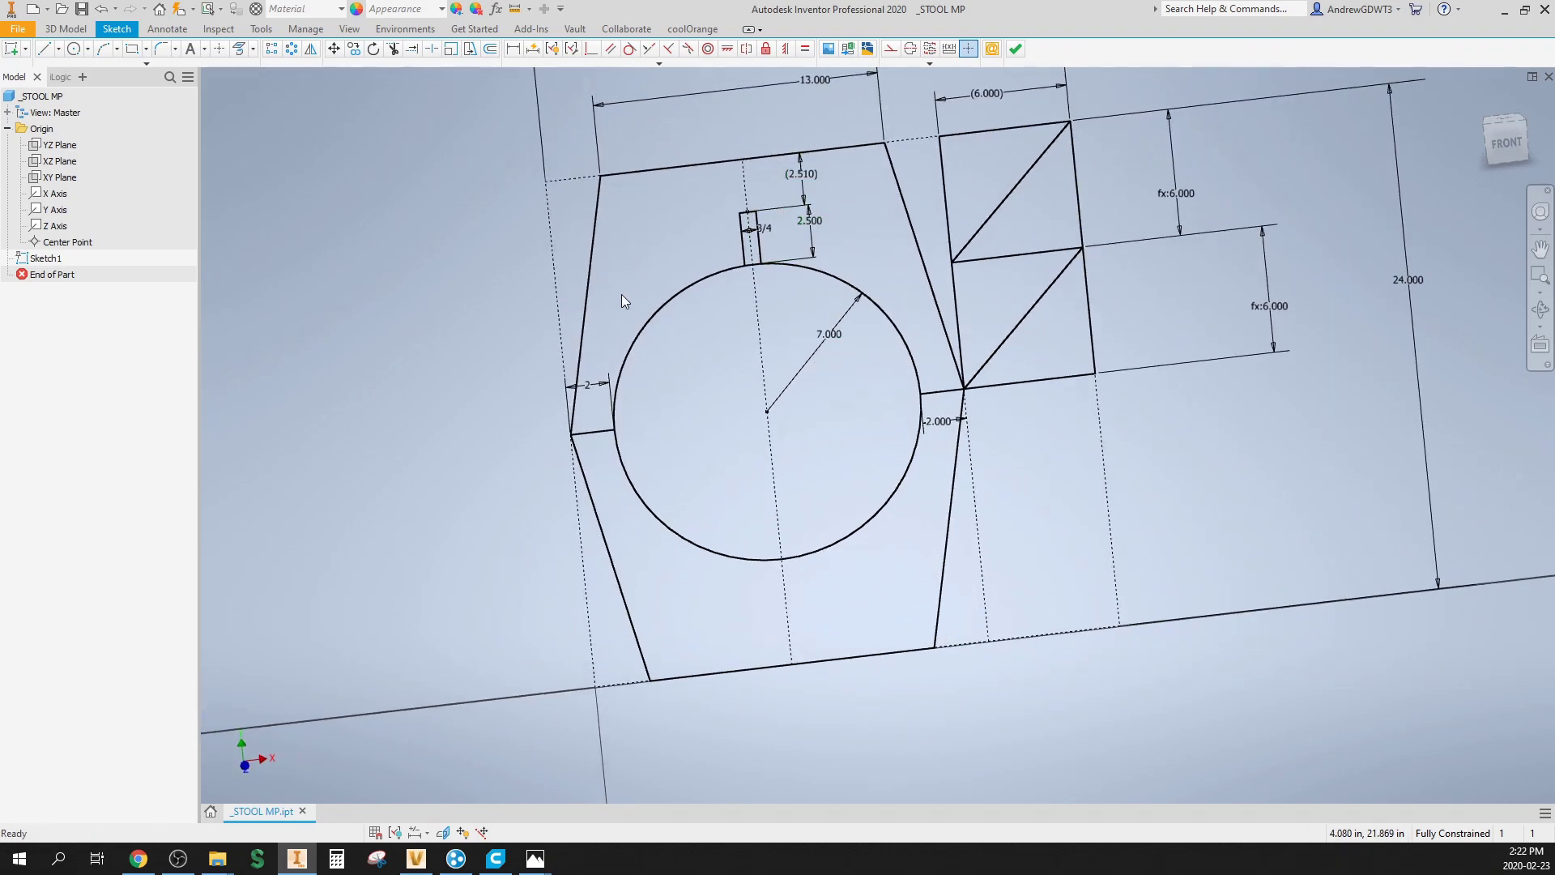
mouse_move(648, 256)
shift+middle_down()
mouse_move(810, 341)
mouse_move(864, 340)
mouse_move(798, 375)
shift+middle_up()
scroll(797, 374, up, 2)
middle_drag(707, 511, 723, 401)
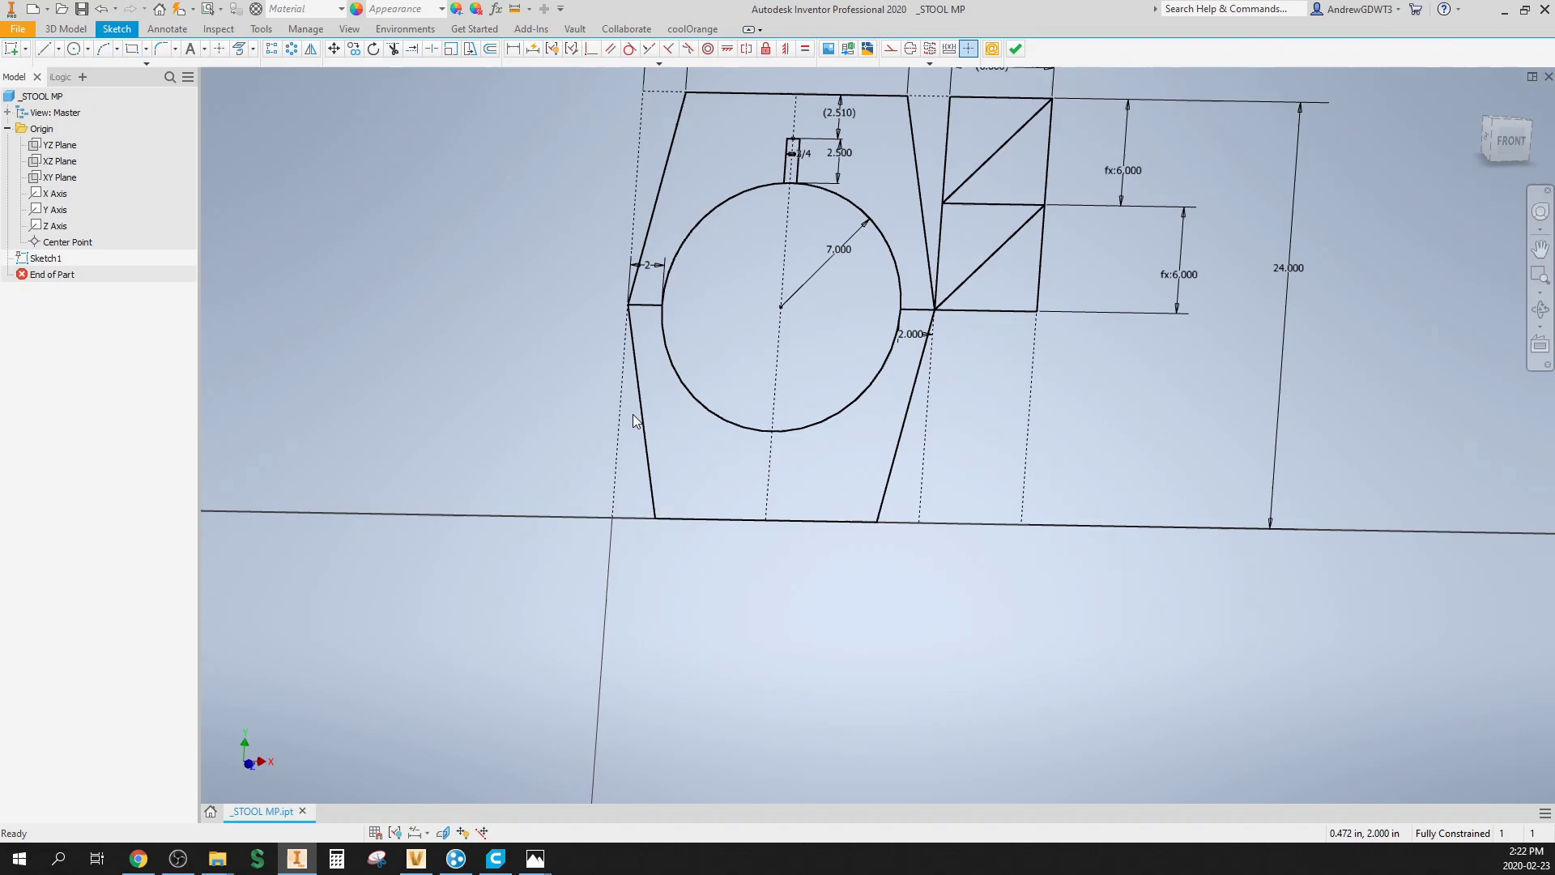
mouse_move(634, 417)
shift+middle_down()
mouse_move(733, 376)
mouse_move(719, 441)
mouse_move(739, 437)
shift+middle_up()
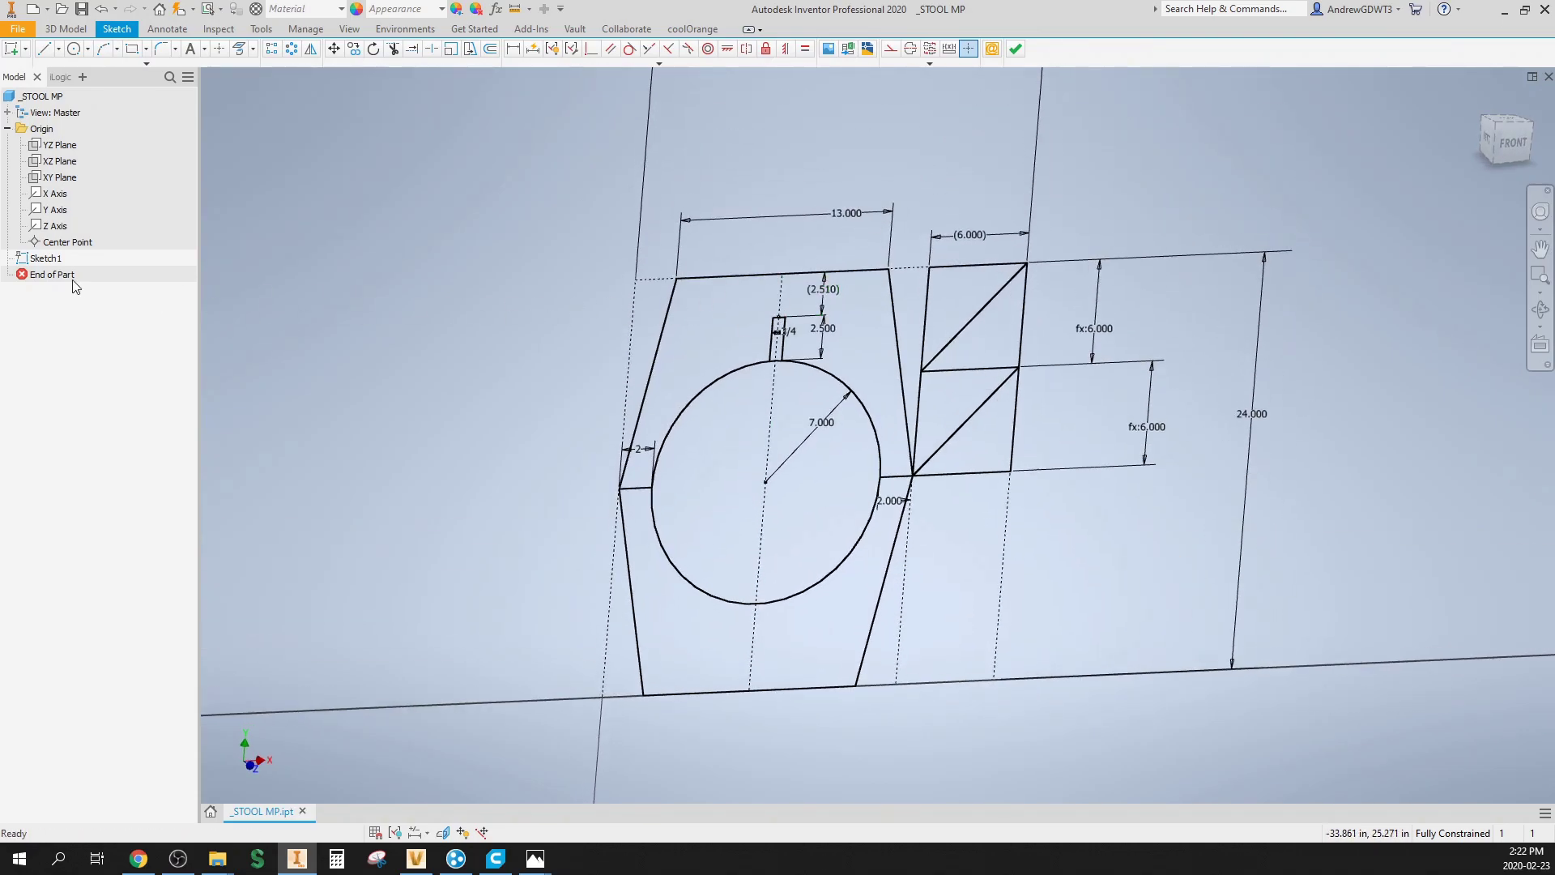
mouse_move(772, 407)
middle_down()
mouse_move(812, 423)
mouse_move(796, 399)
middle_up()
scroll(790, 409, down, 3)
scroll(766, 358, down, 3)
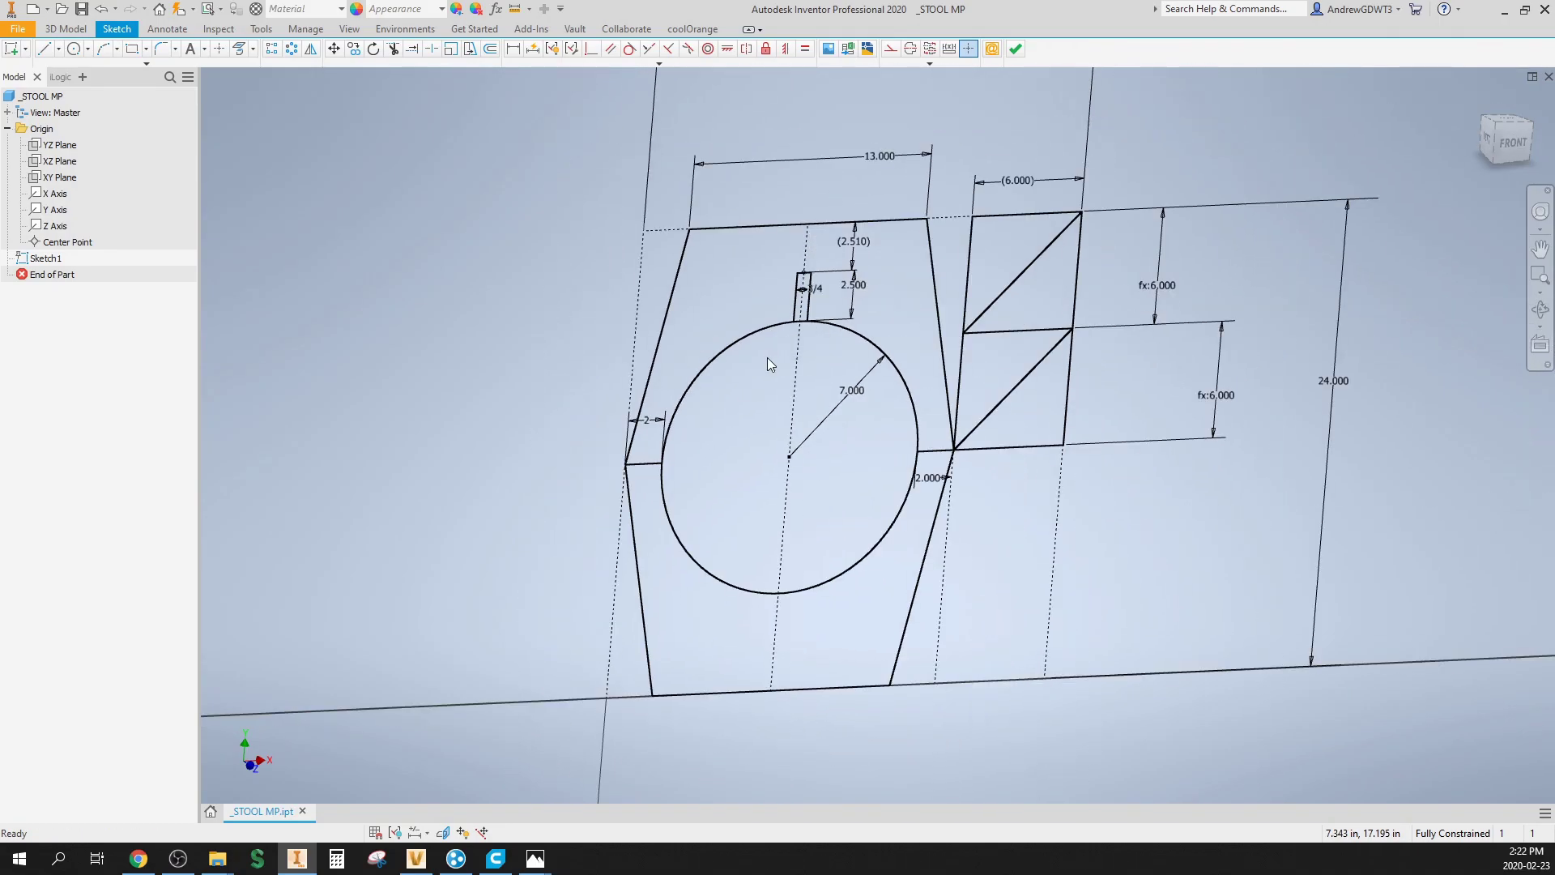
click(1022, 51)
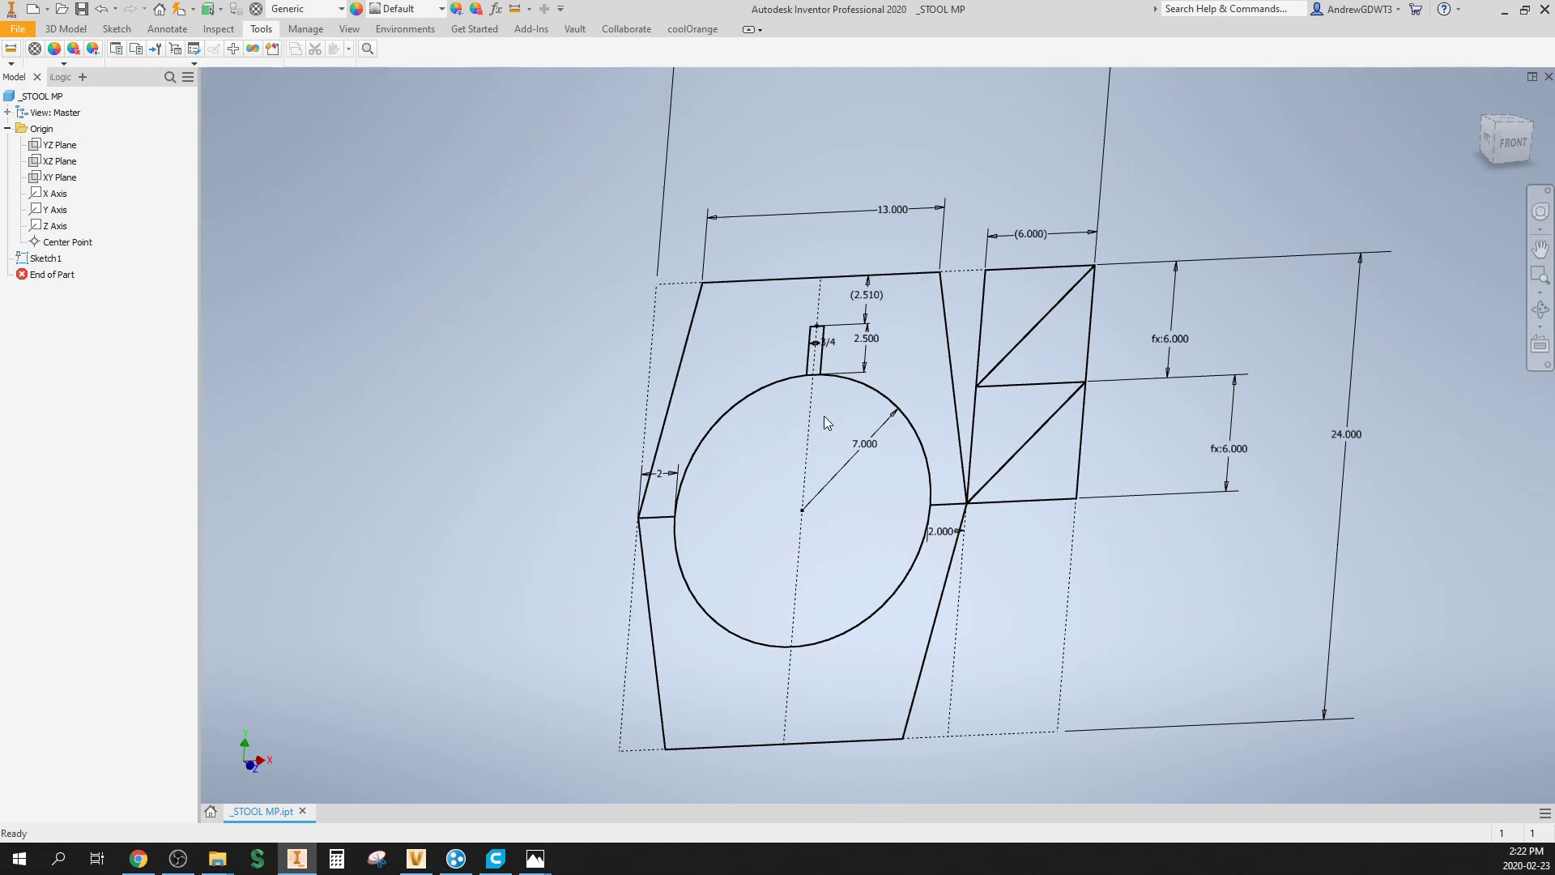
Step: Create a work plane through the layout's upper-left corner point, perpendicular to the dotted left edge
click(62, 31)
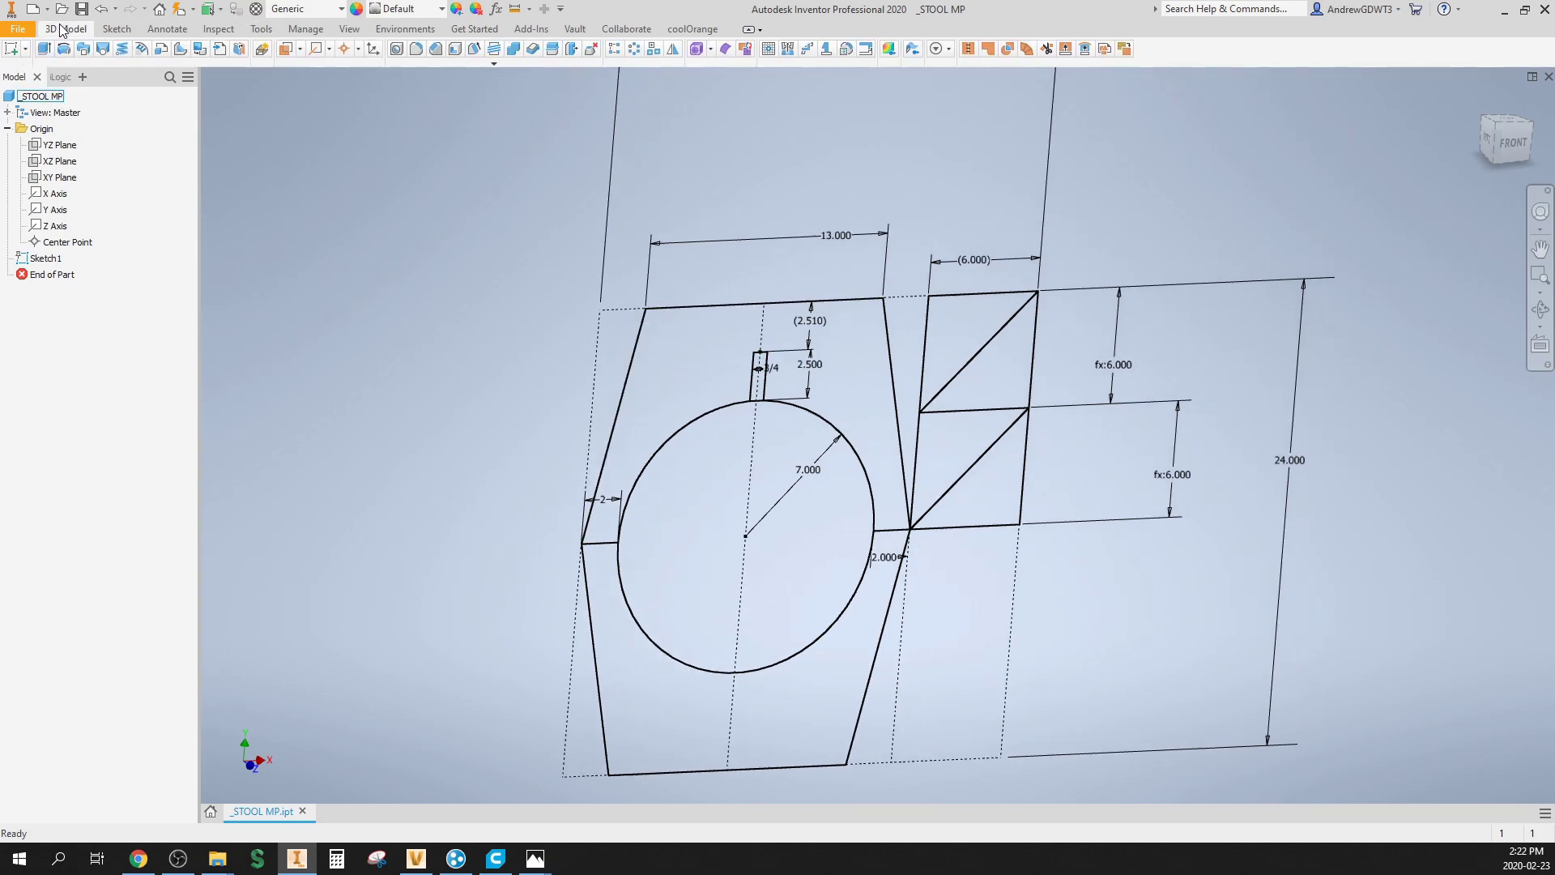
click(285, 50)
scroll(606, 316, down, 3)
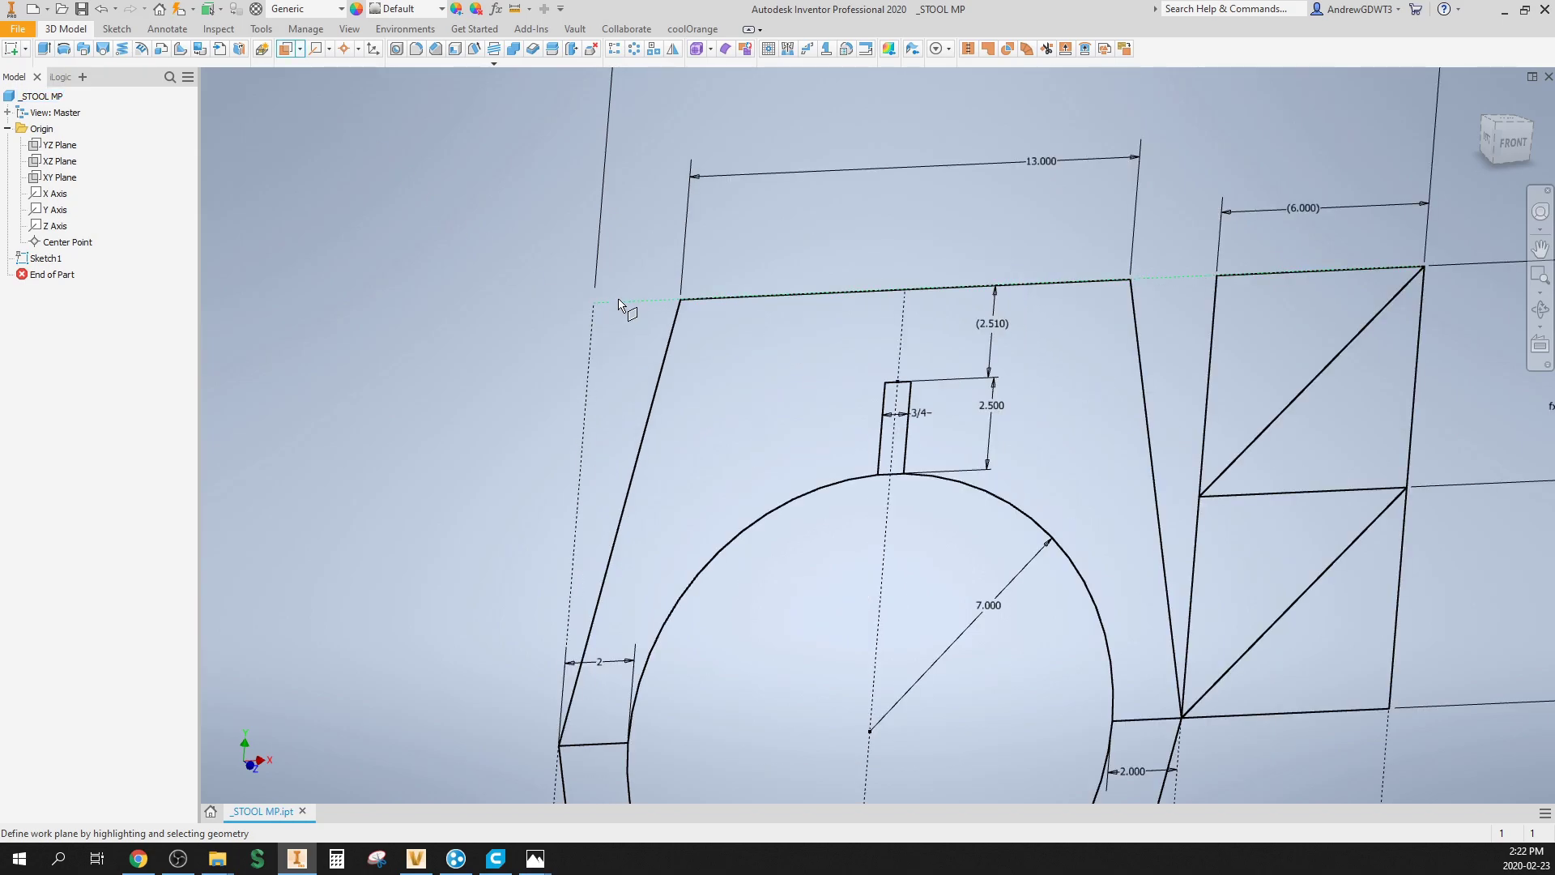
click(592, 305)
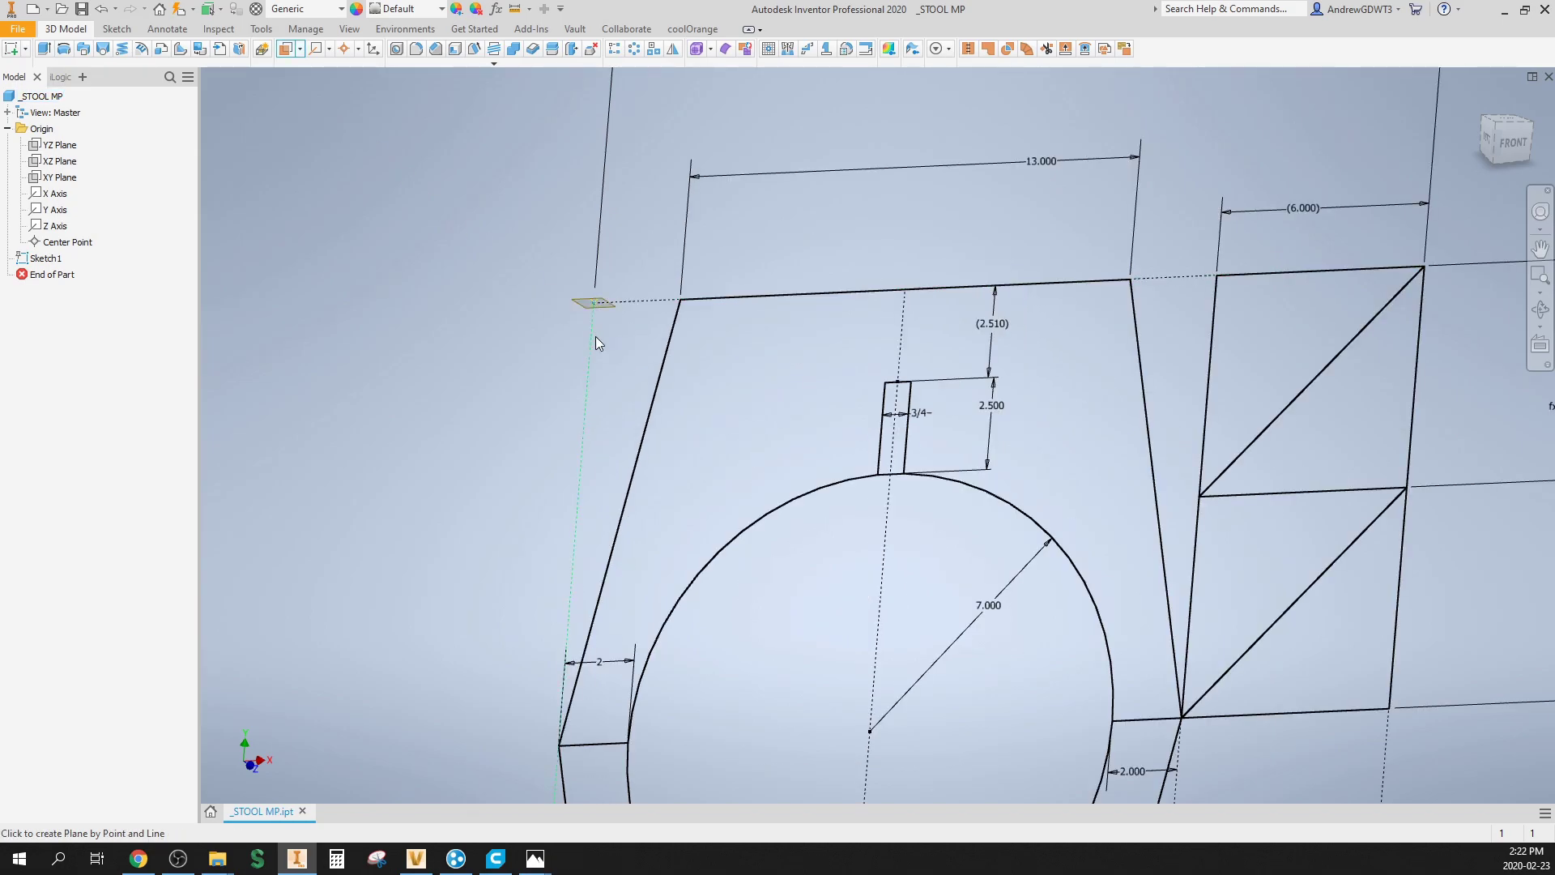
click(598, 344)
middle_drag(271, 219, 233, 243)
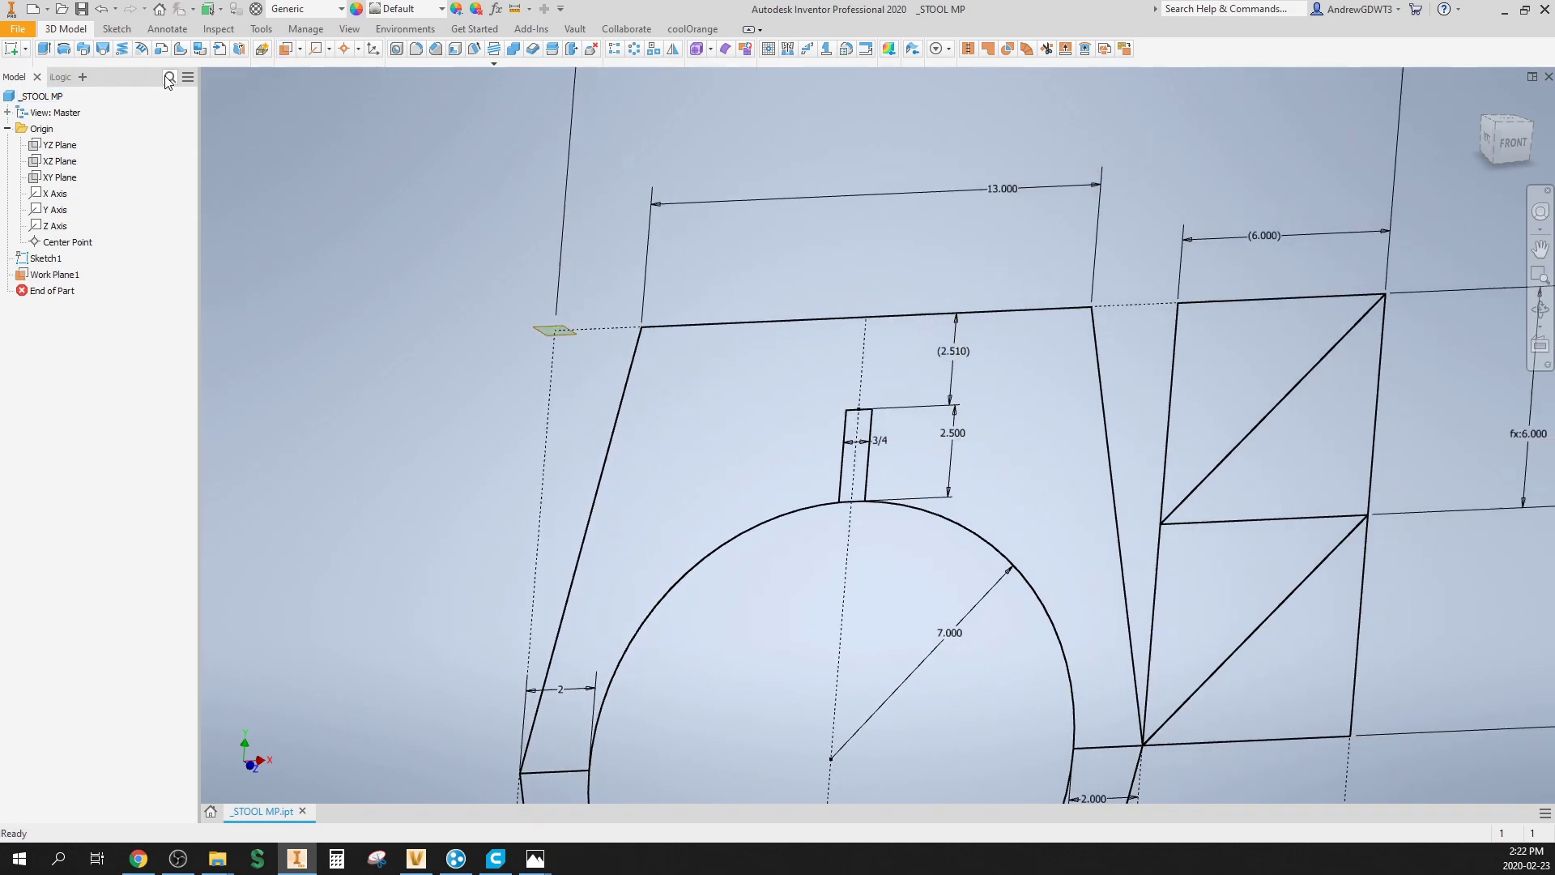
Step: Start a sketch on the new work plane and project the midpoint of the layout's 13 in top edge
click(13, 48)
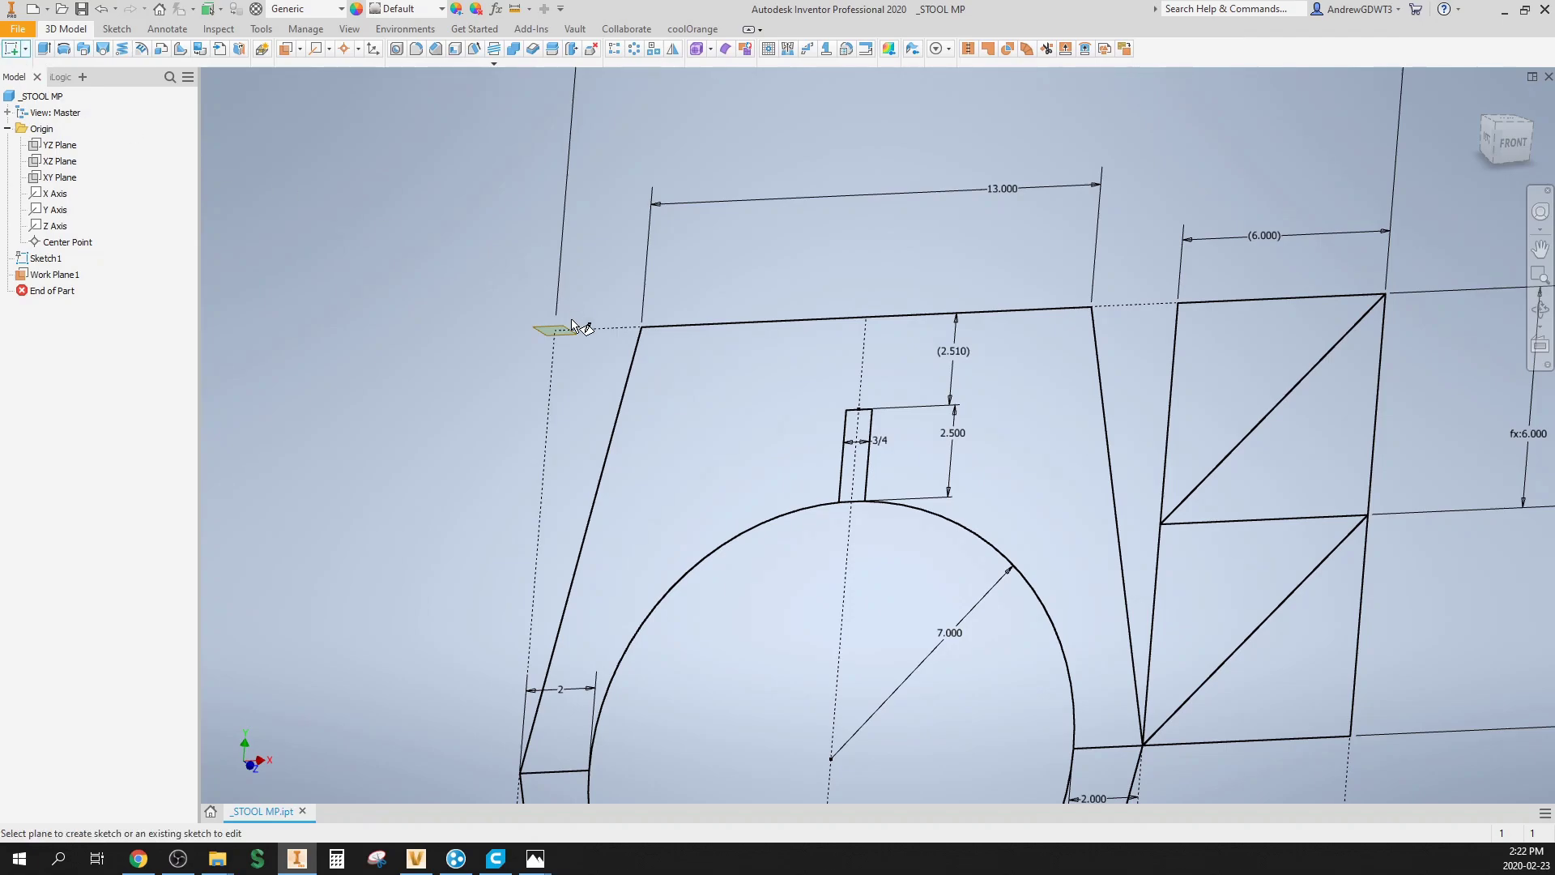
click(537, 324)
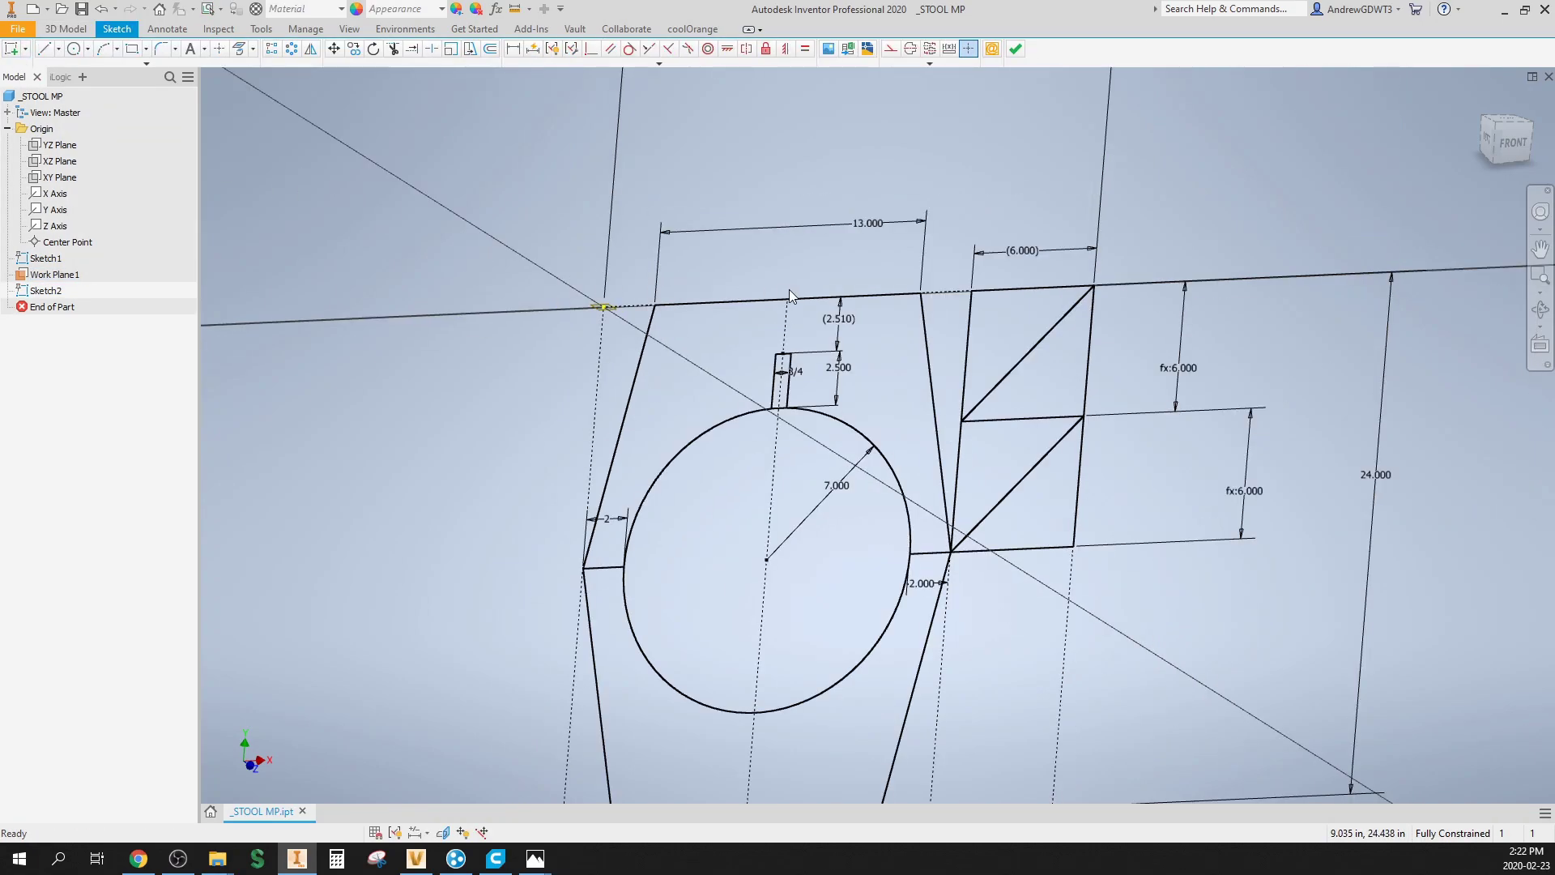
shift+middle_drag(653, 278, 603, 270)
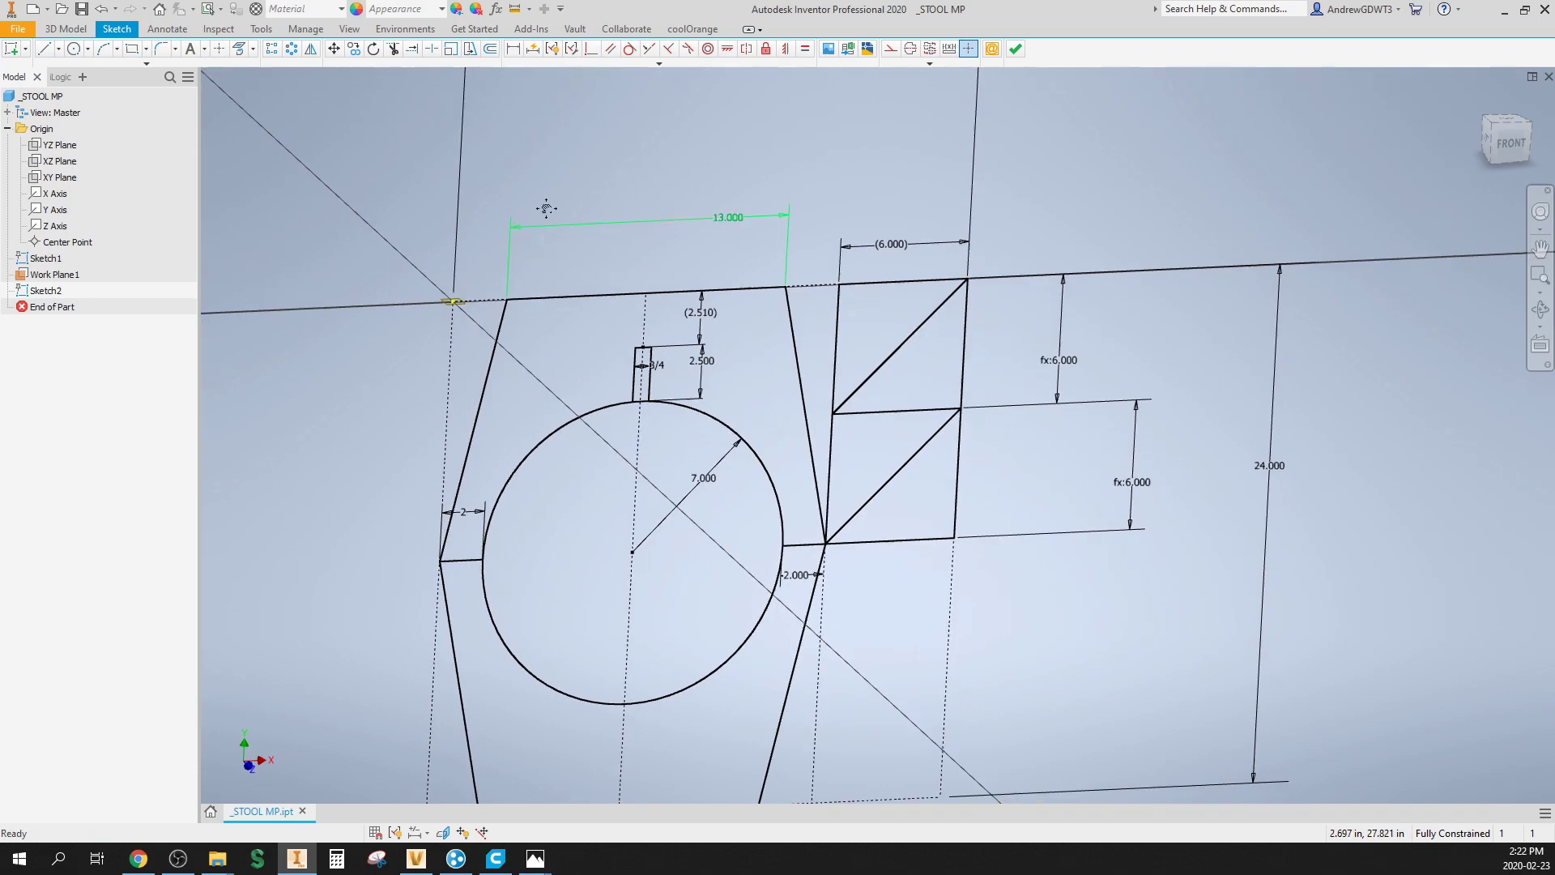
scroll(510, 234, down, 3)
middle_drag(511, 234, 610, 215)
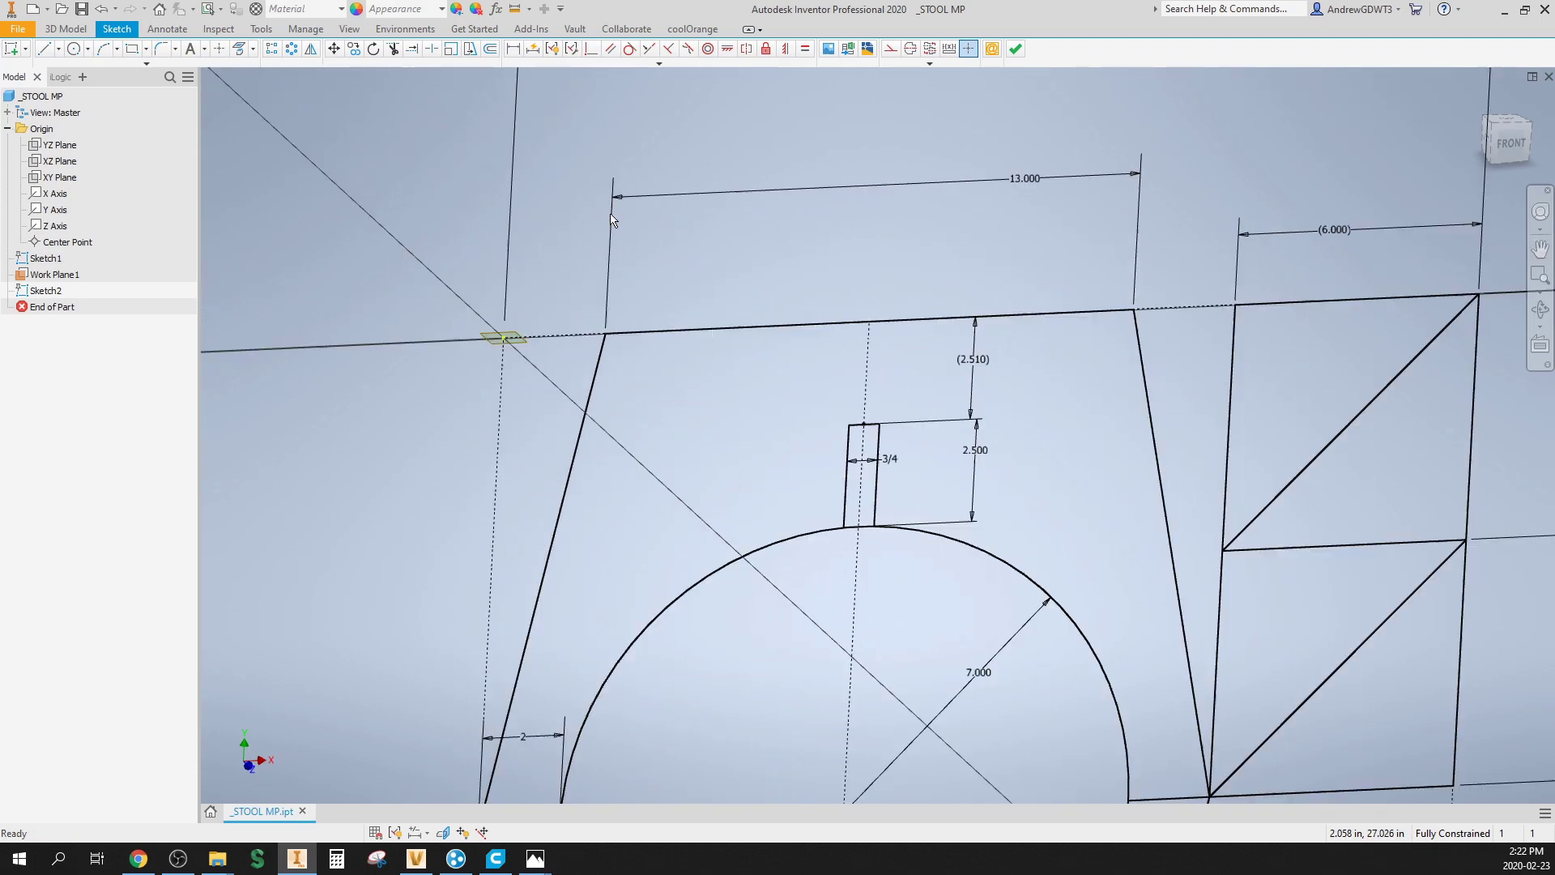
click(239, 50)
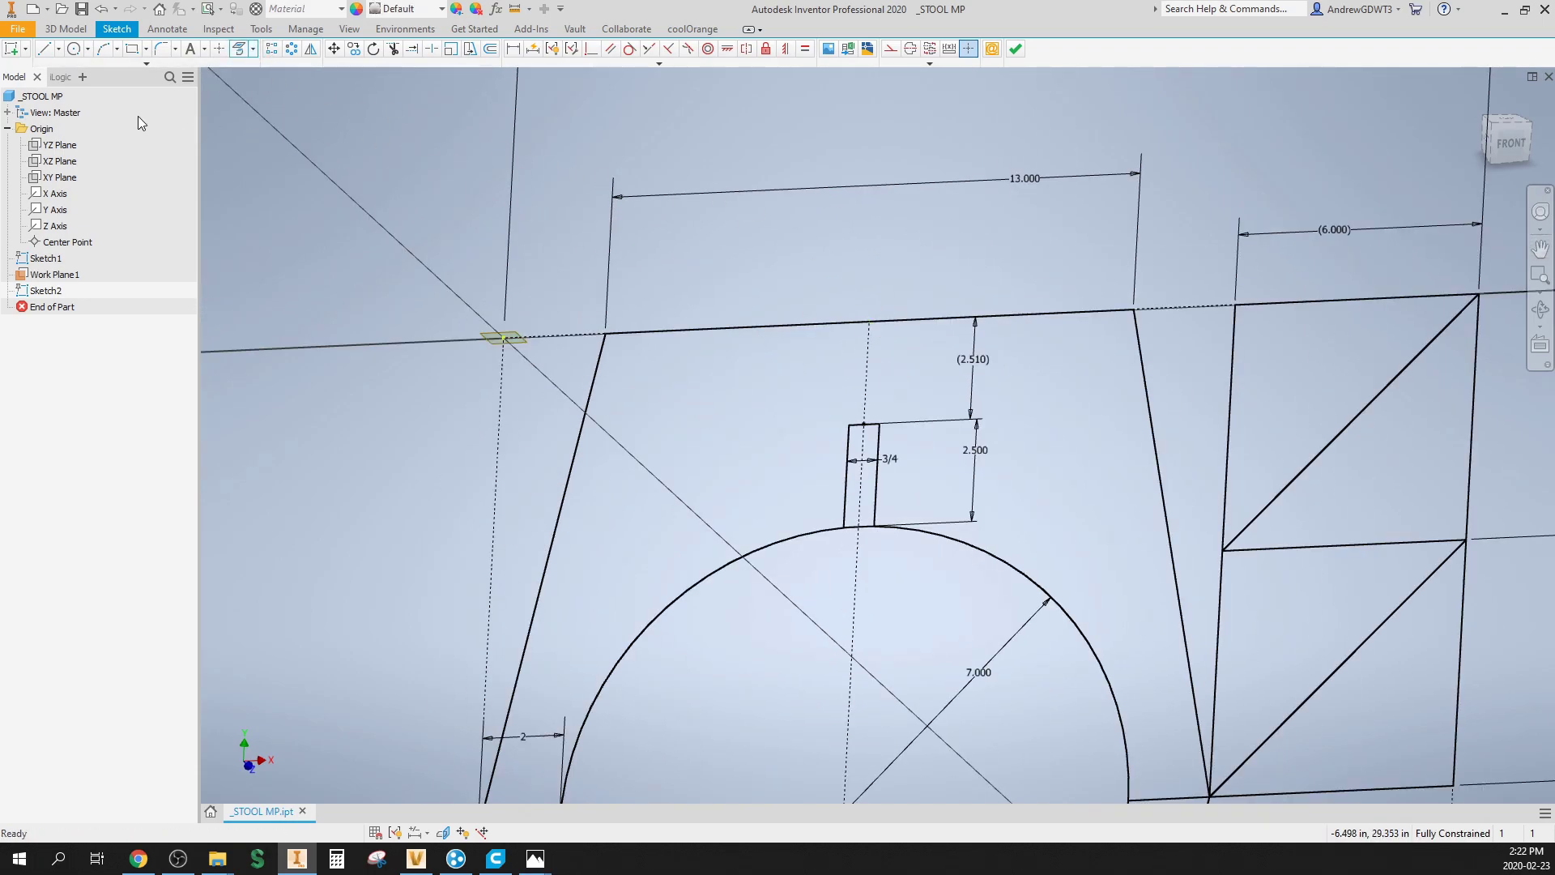
Step: Draw a circle with a radius of about 7.63 in centred on the midpoint of the layout's top edge
click(74, 49)
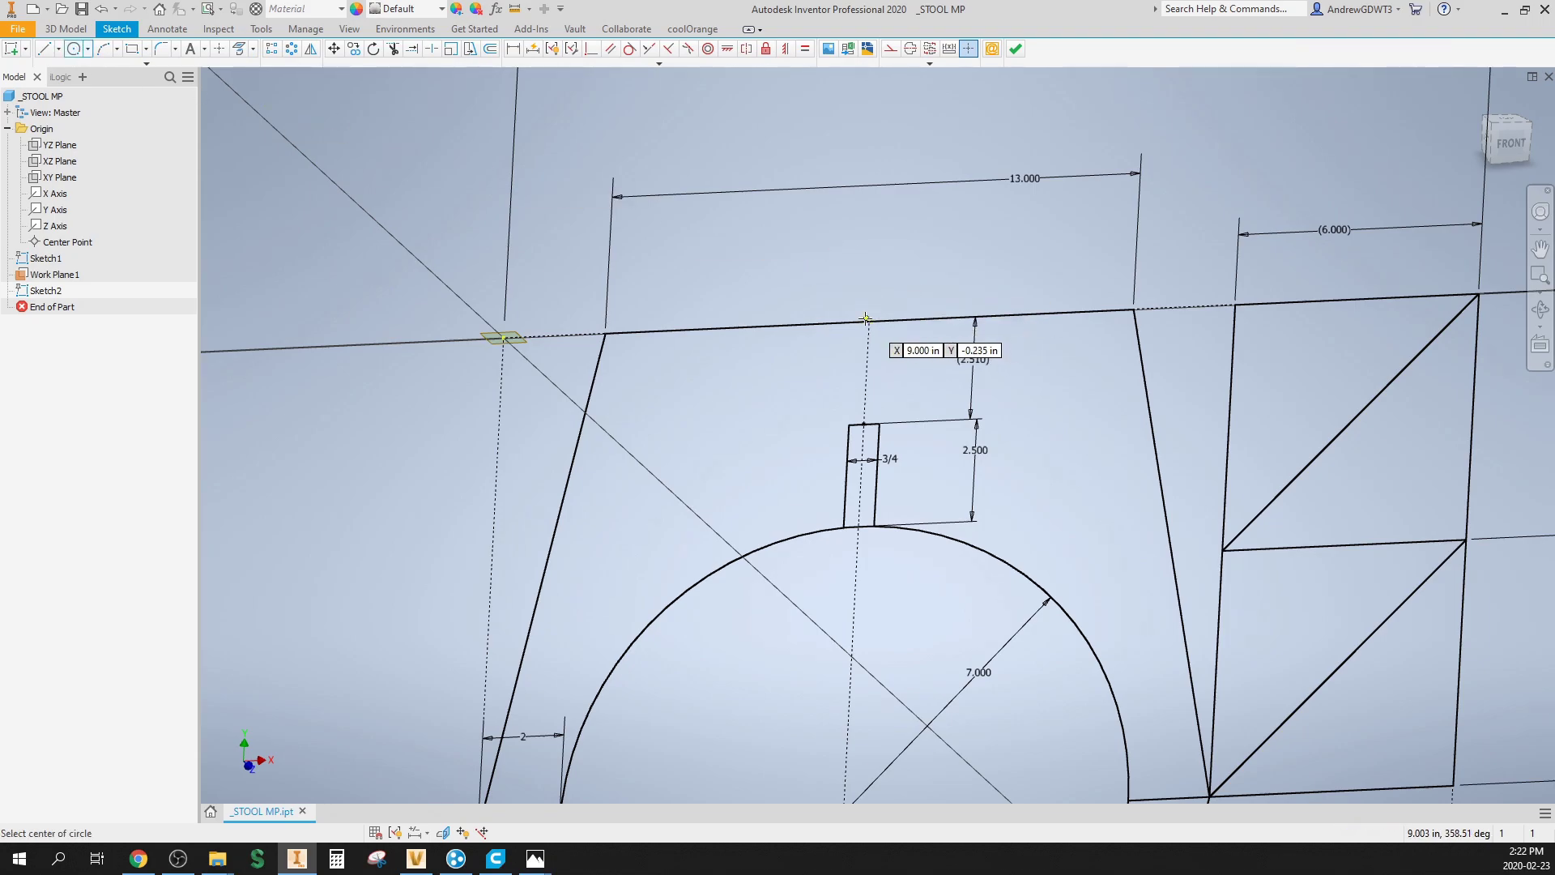
scroll(866, 318, up, 2)
click(867, 319)
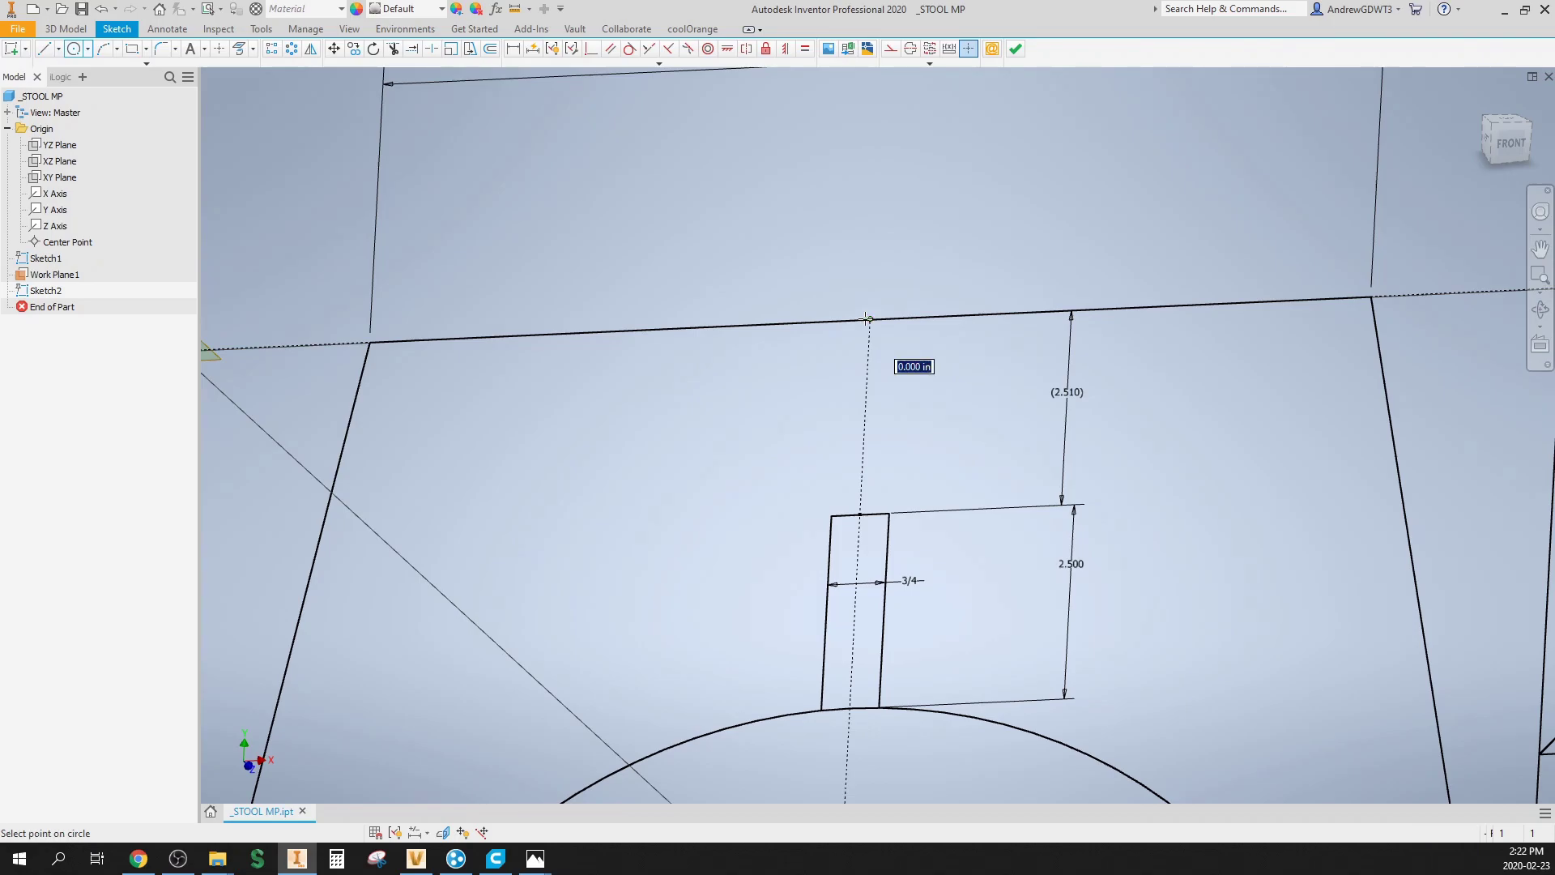
scroll(867, 318, down, 3)
click(774, 373)
Step: Dimension the new circle by radius and link its value to the 7.000 radius of the layout circle
key(d)
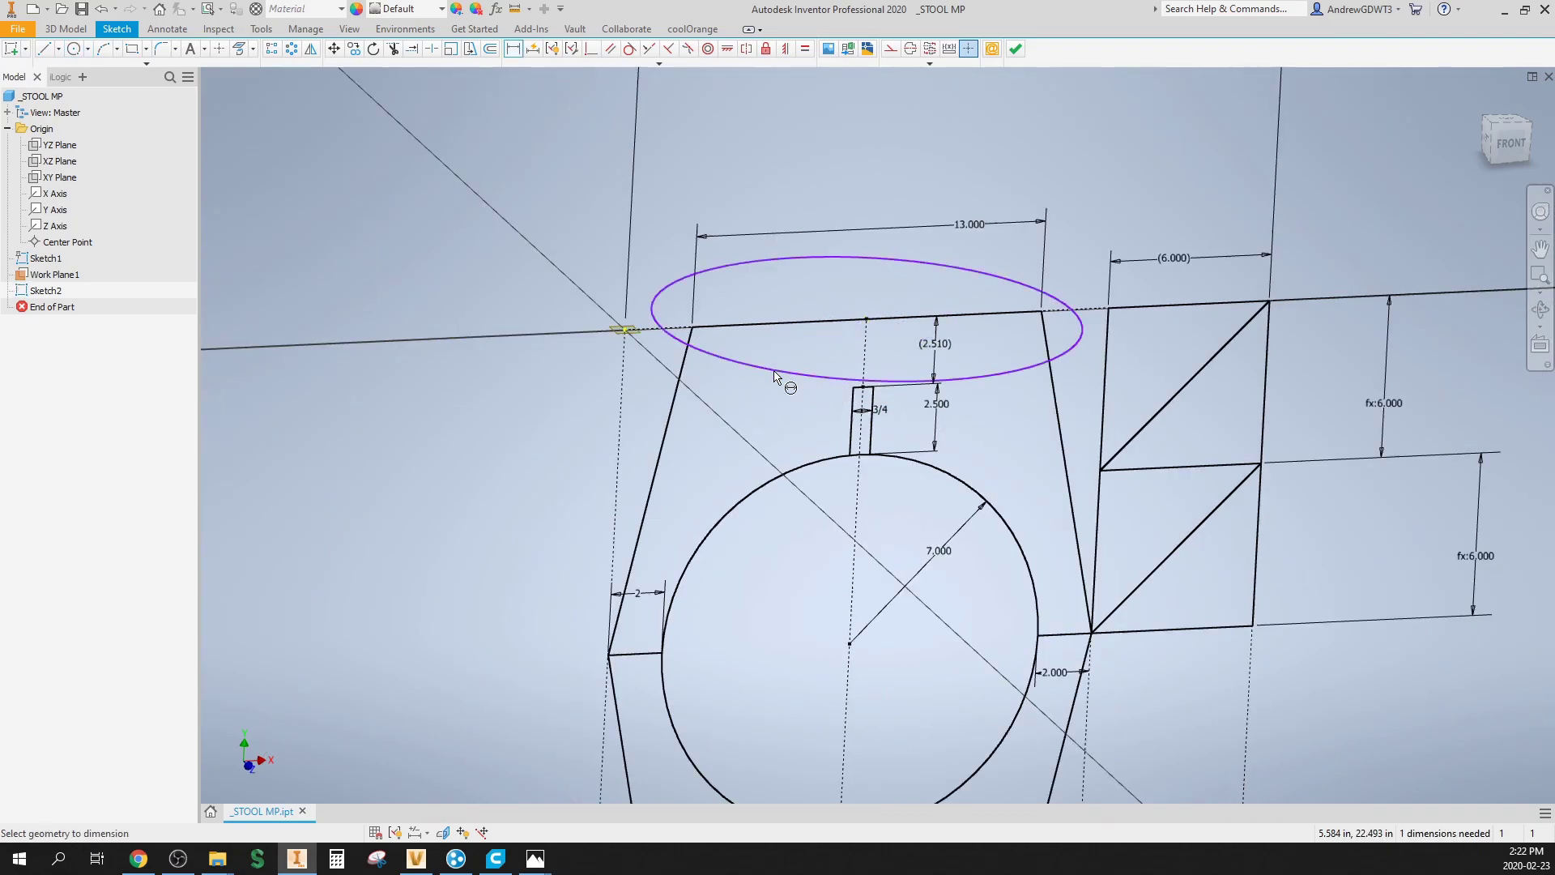
click(773, 374)
right_click(776, 403)
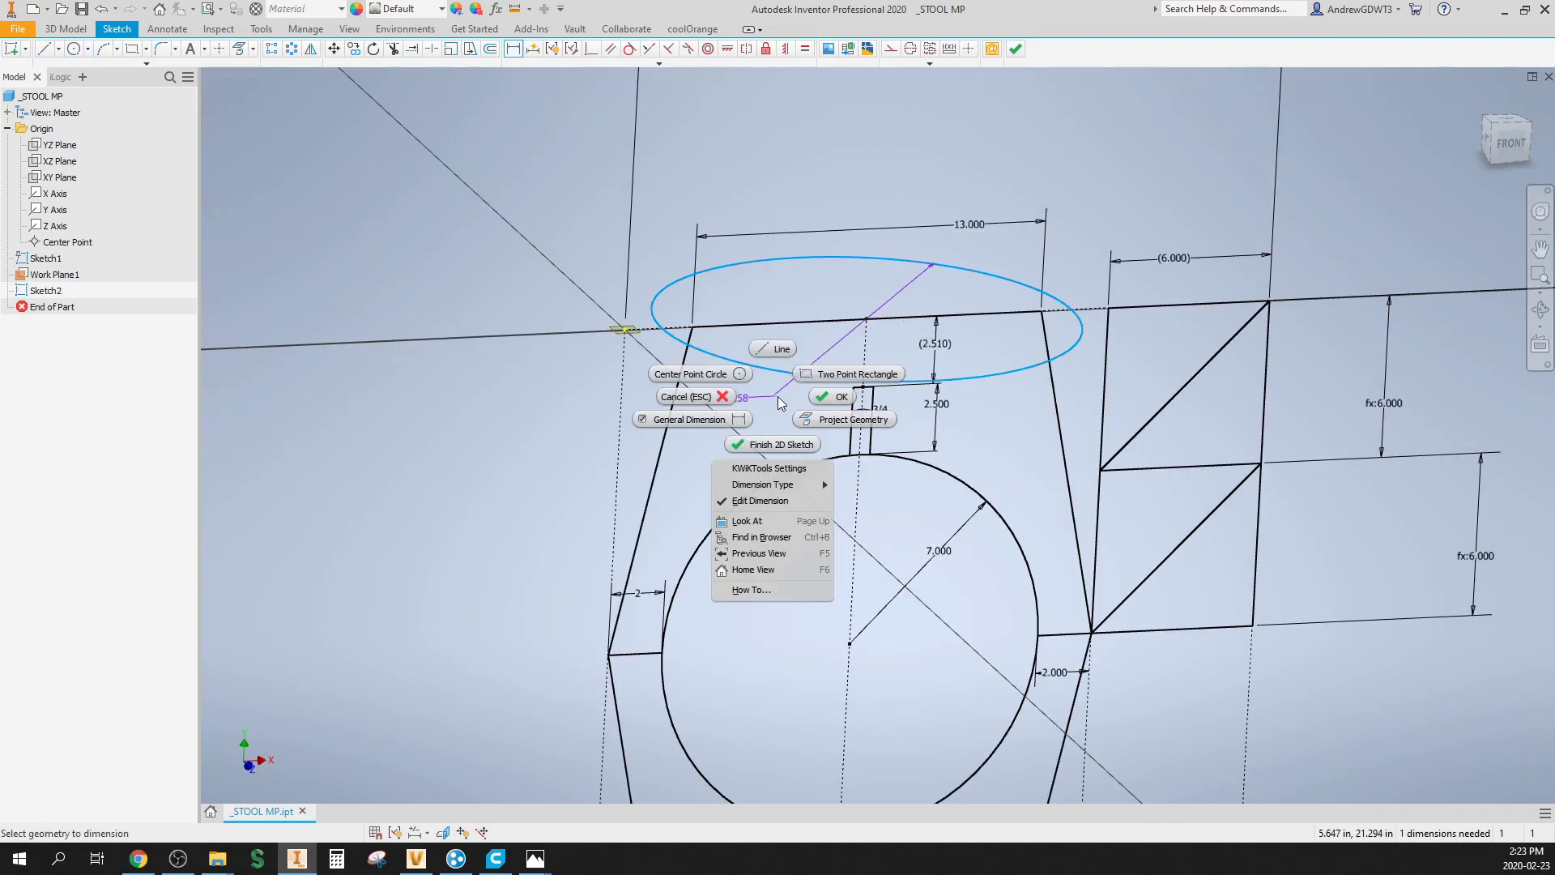
mouse_move(808, 488)
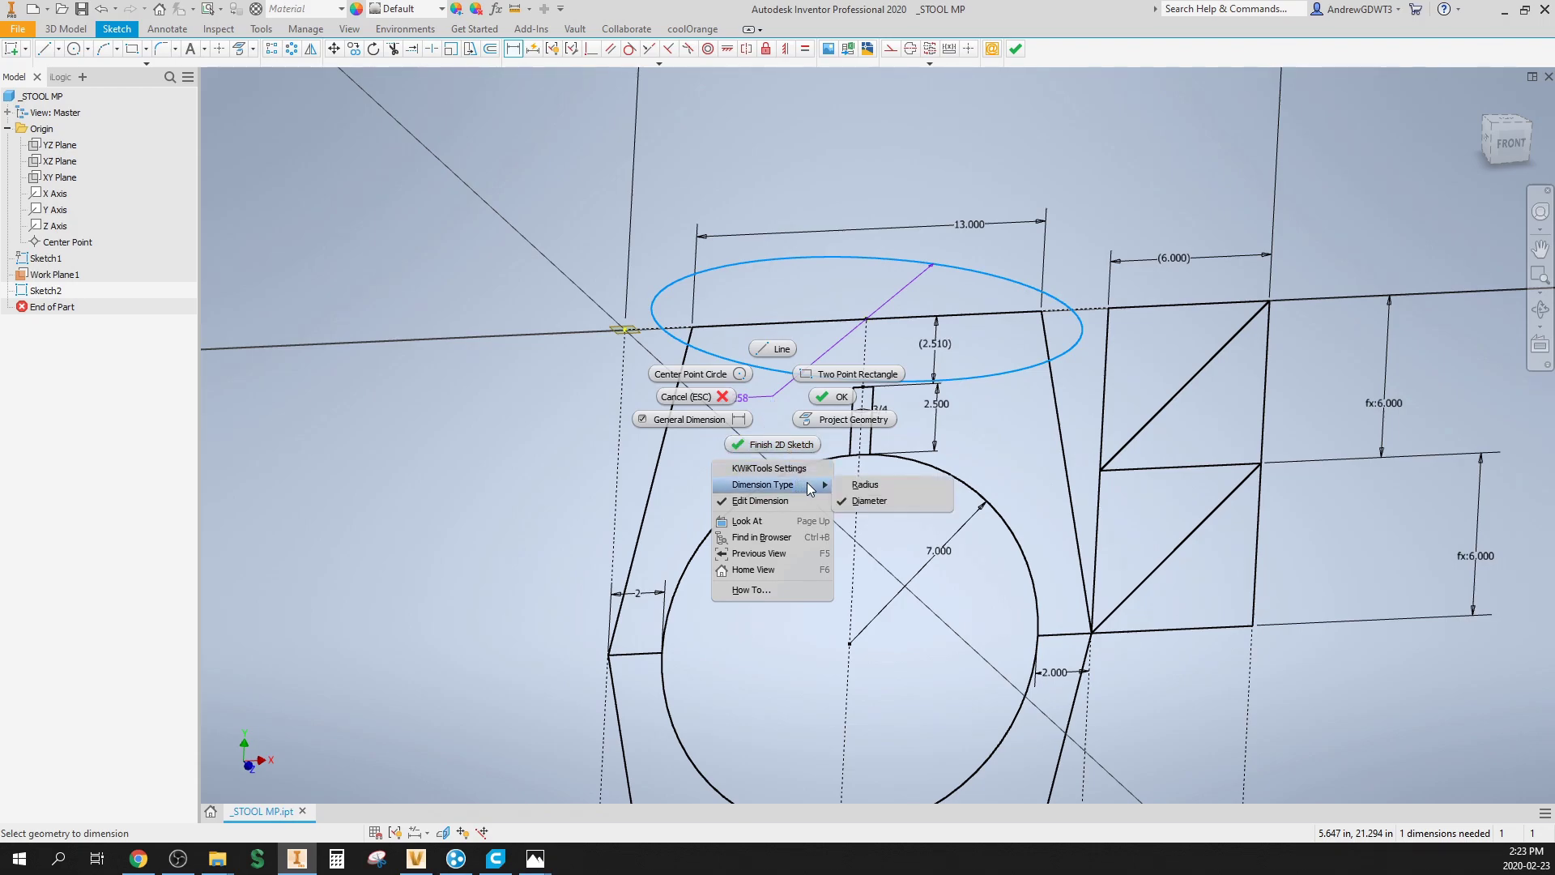
click(874, 488)
click(784, 430)
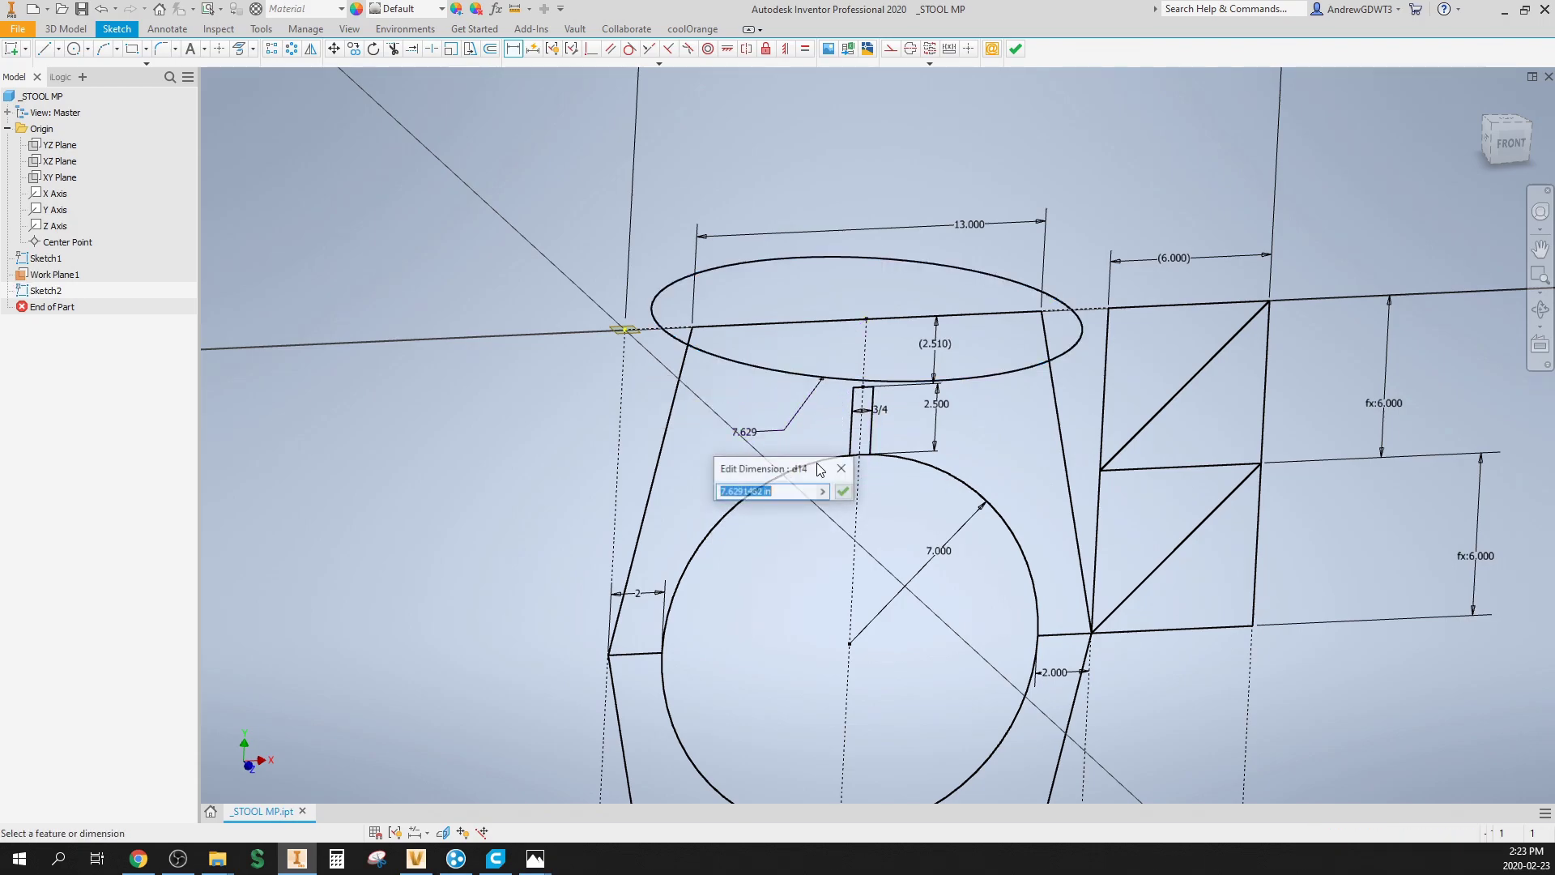
click(946, 550)
key(Return)
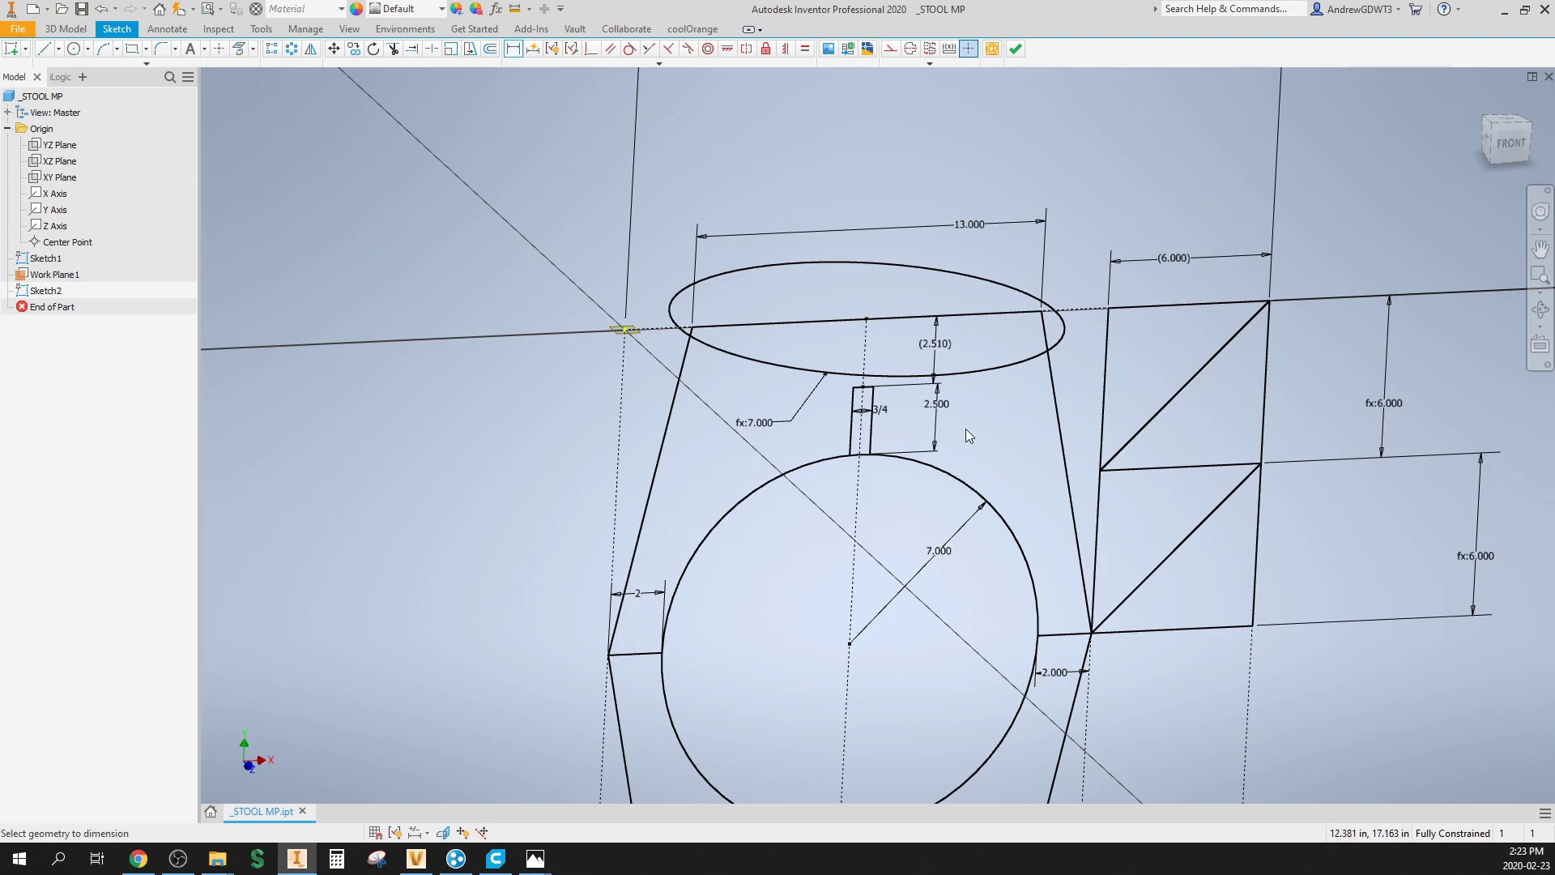
Step: Sketch two crossing rectangles inside the seat circle, one upright about 10.5 in long and one horizontal
middle_drag(966, 429, 885, 380)
mouse_move(983, 327)
shift+middle_down()
mouse_move(906, 367)
mouse_move(941, 411)
mouse_move(906, 419)
mouse_move(948, 409)
shift+middle_up()
mouse_move(854, 356)
middle_down()
mouse_move(746, 357)
mouse_move(823, 361)
mouse_move(785, 347)
mouse_move(785, 381)
middle_up()
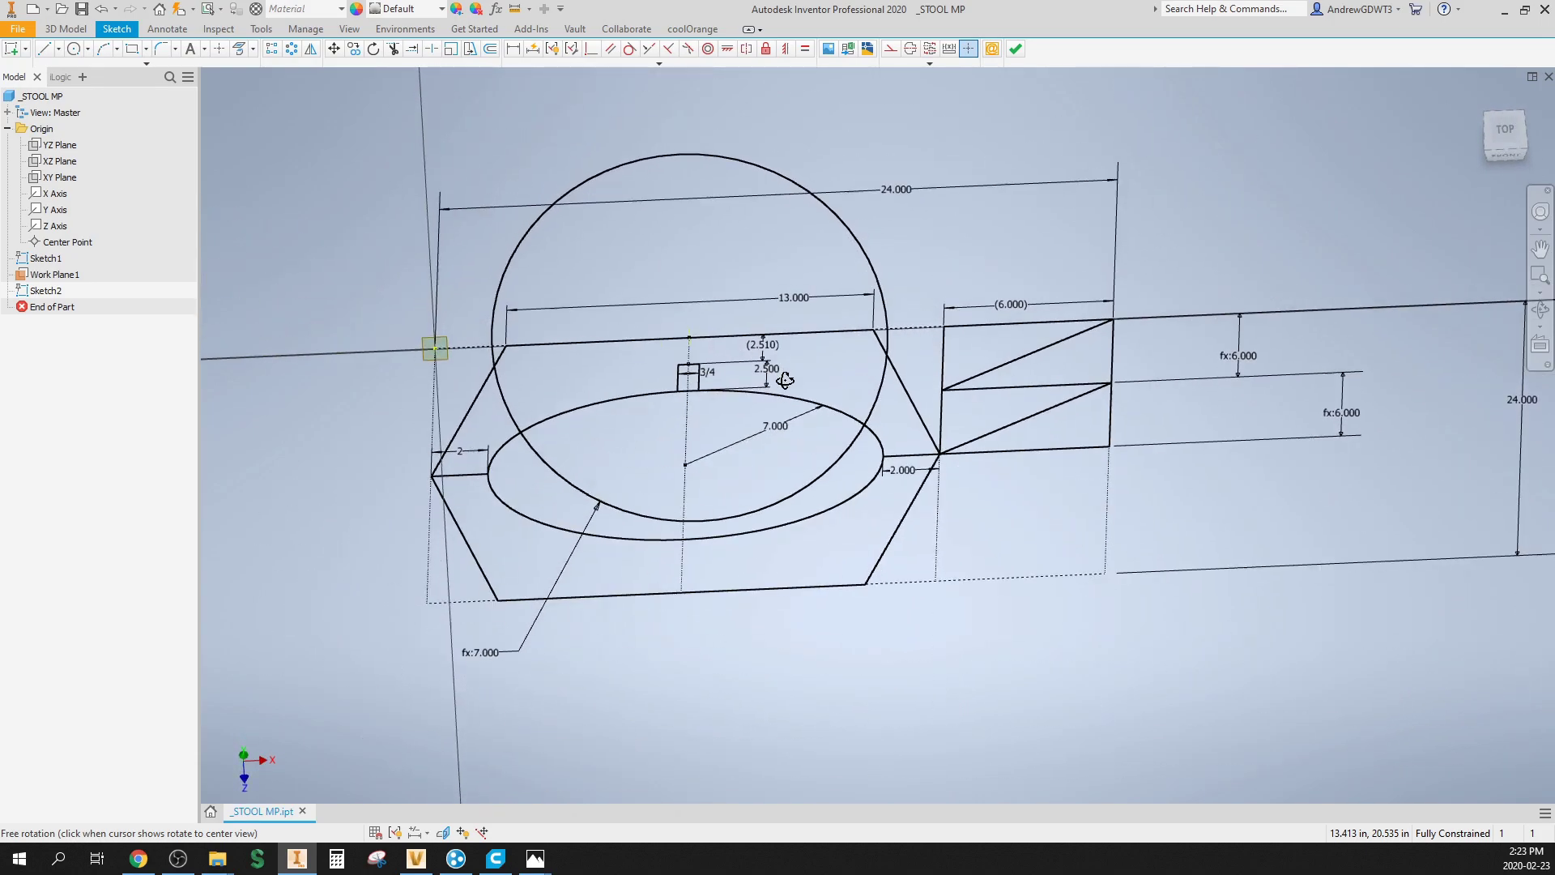
click(132, 49)
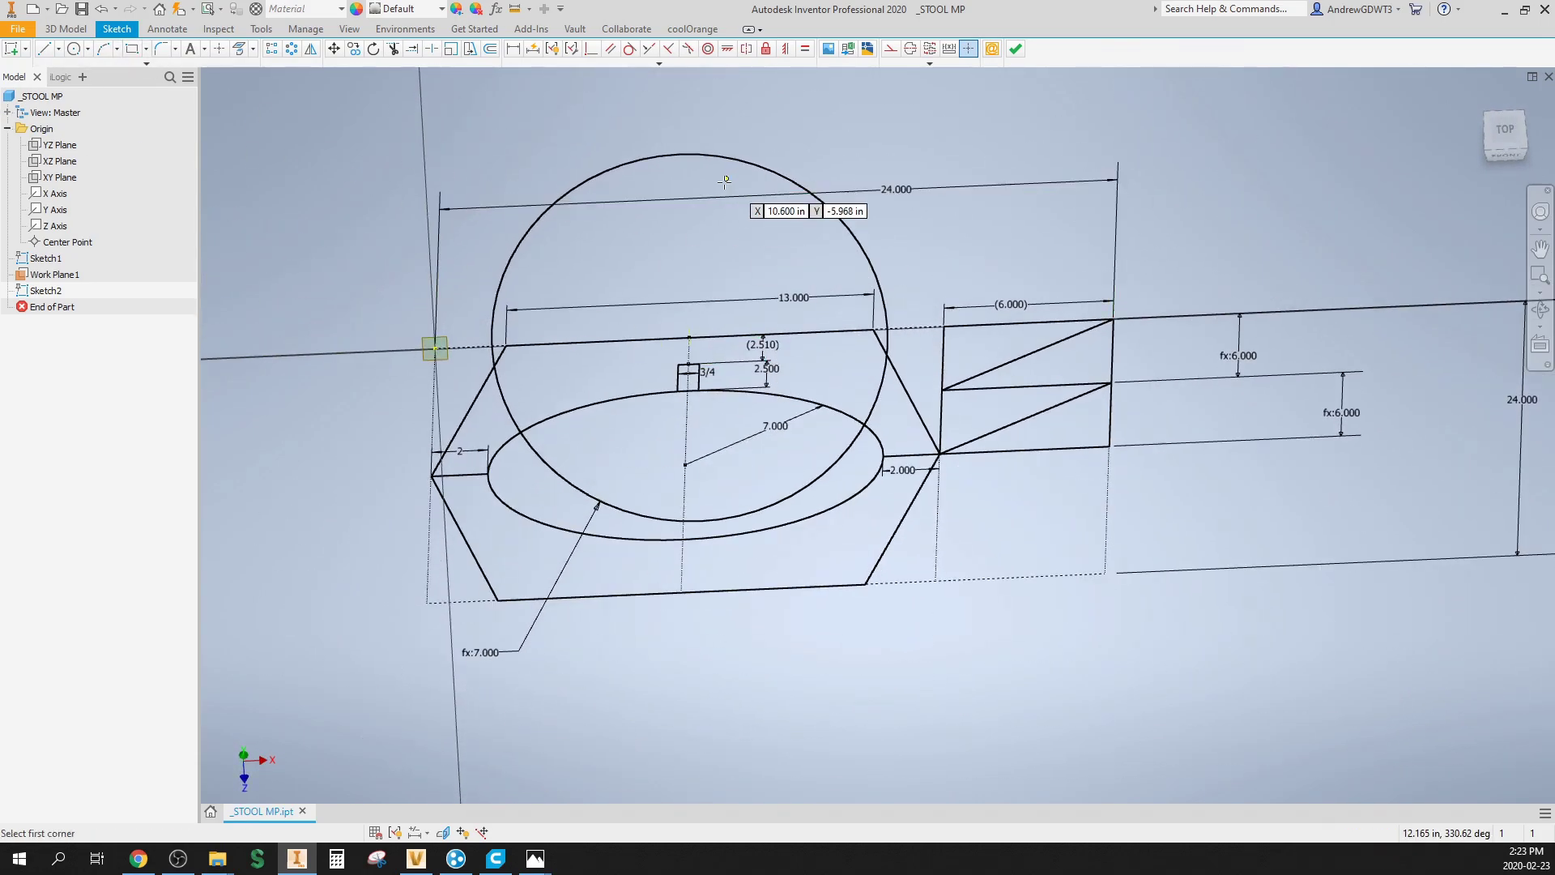
click(646, 207)
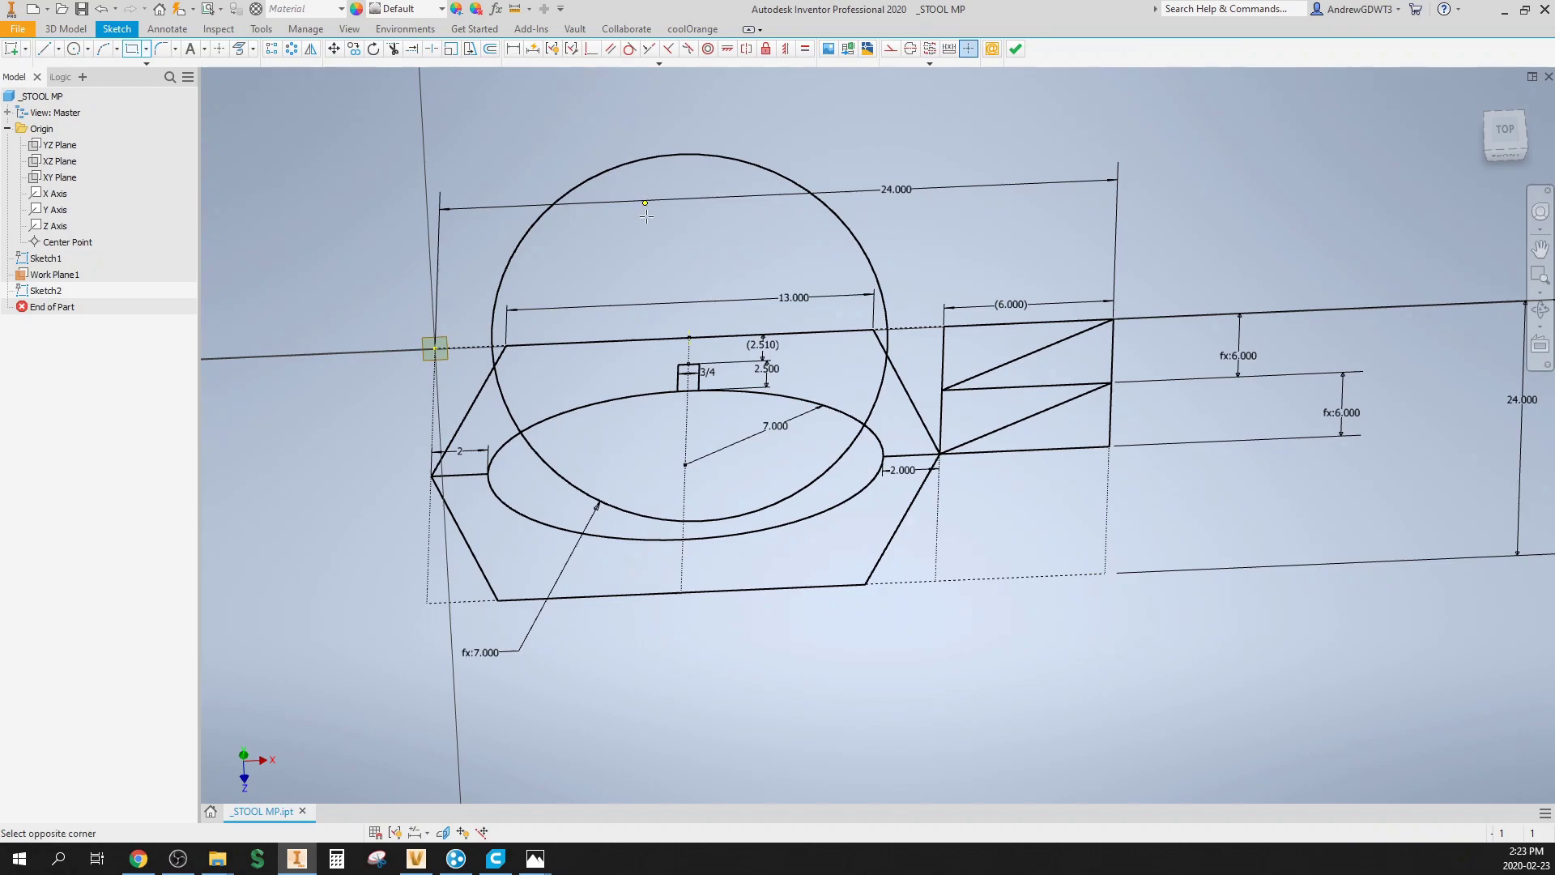
click(850, 367)
Step: Draw a centreline between the short-edge midpoints of each crossing rectangle, one running horizontally and one running upright
key(l)
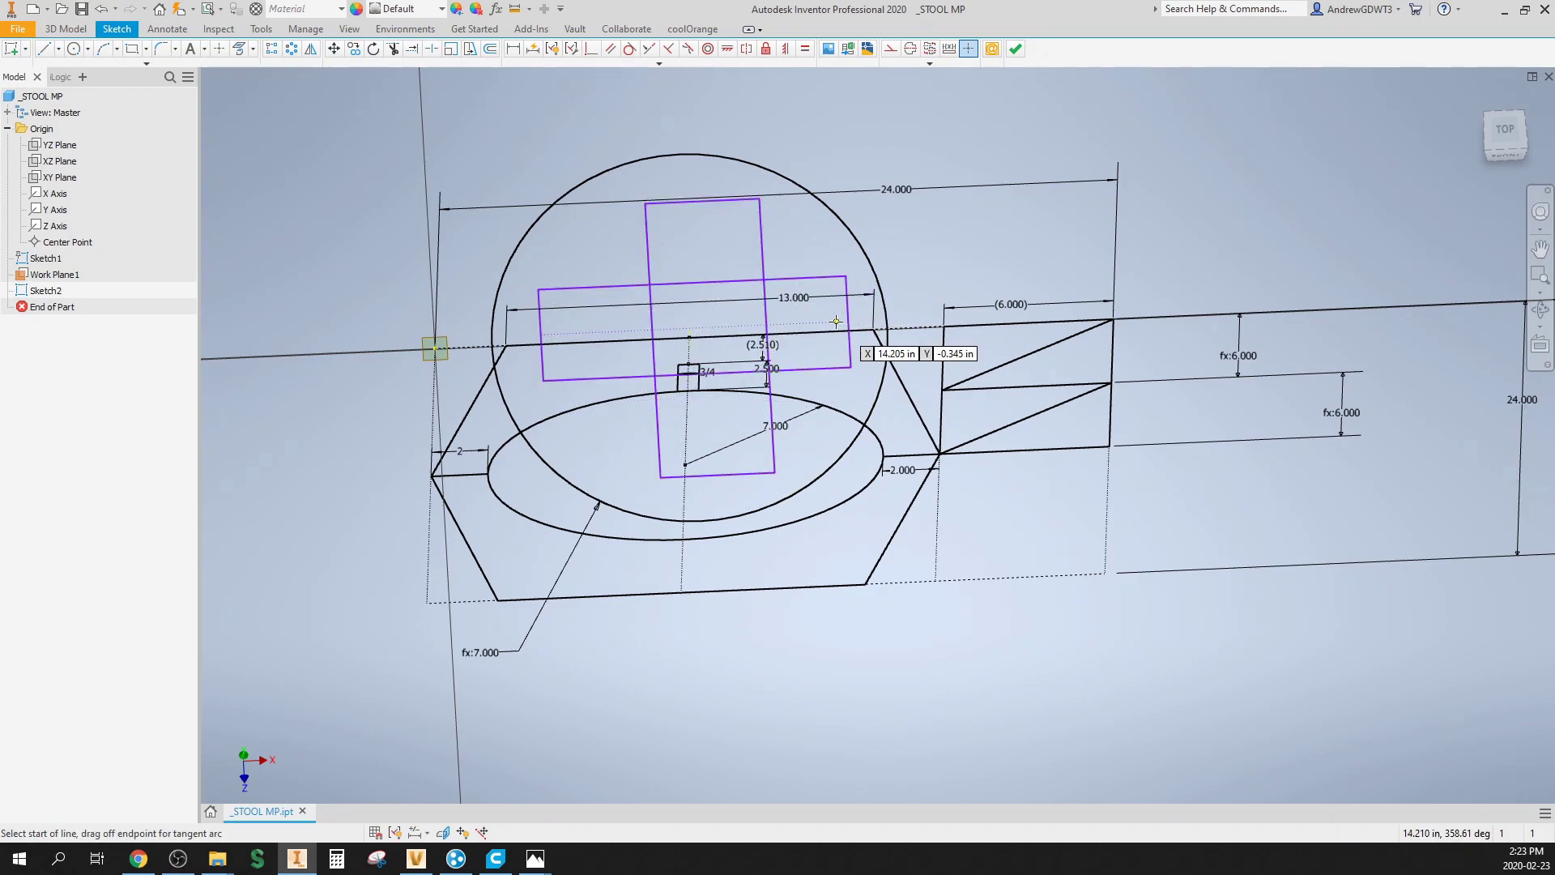
click(849, 321)
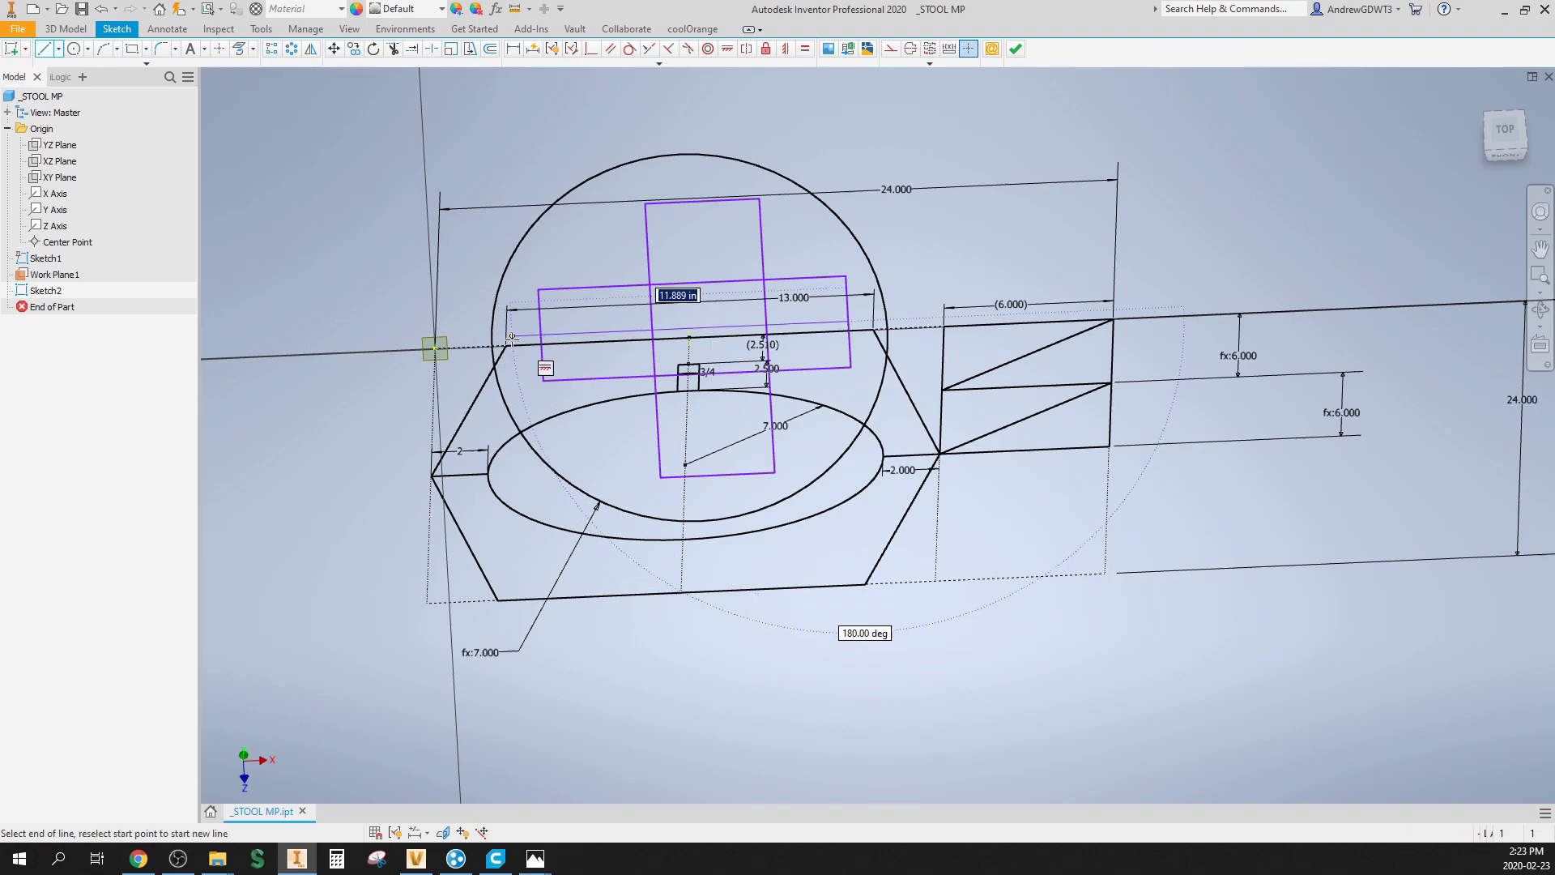
double_click(540, 334)
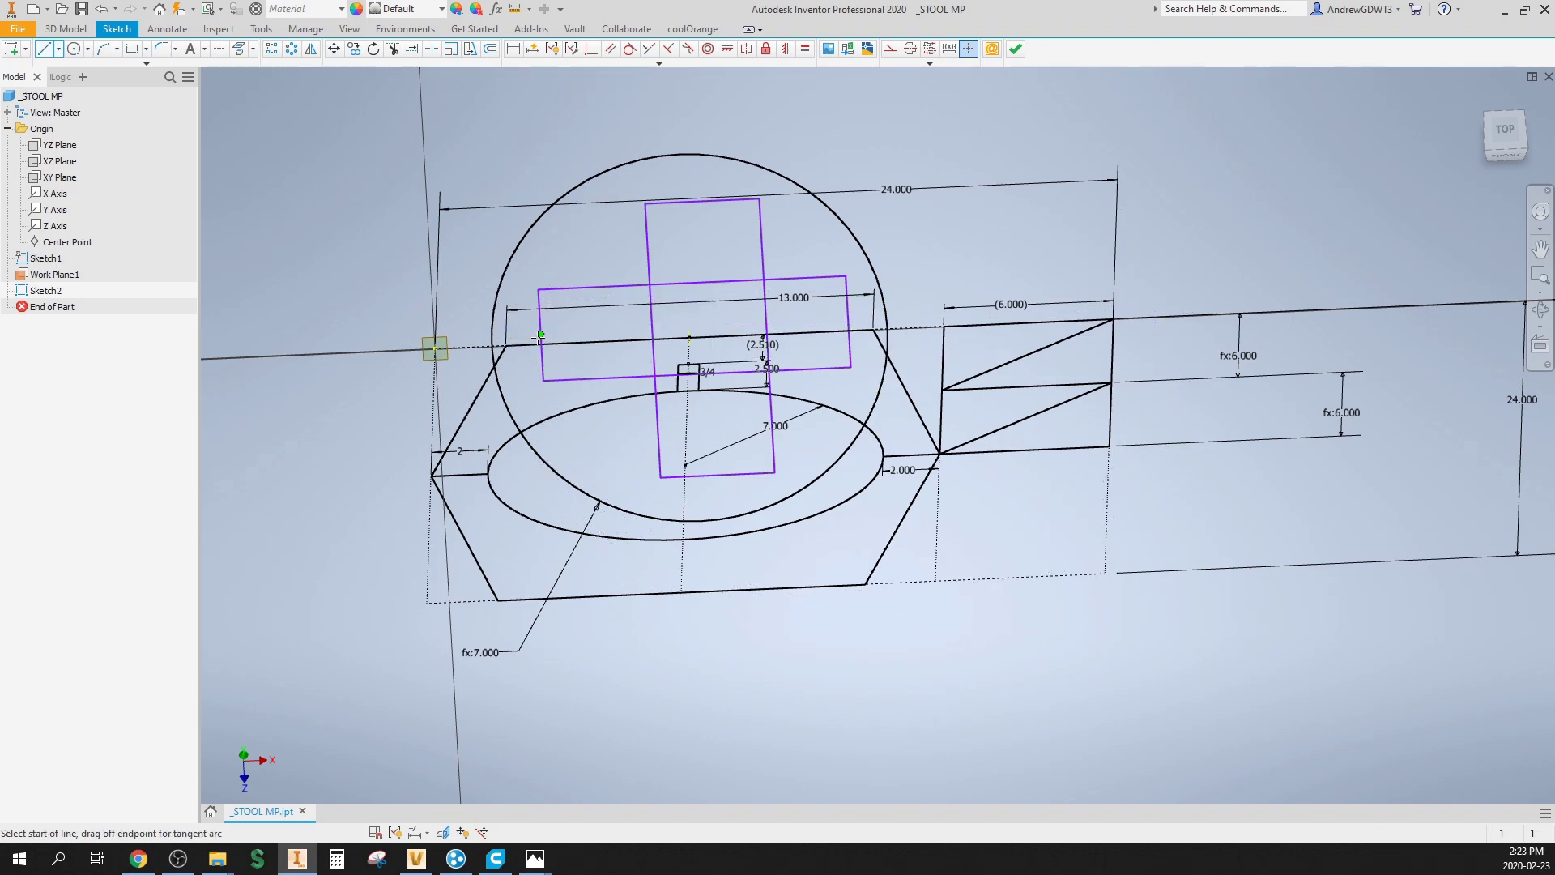
click(700, 203)
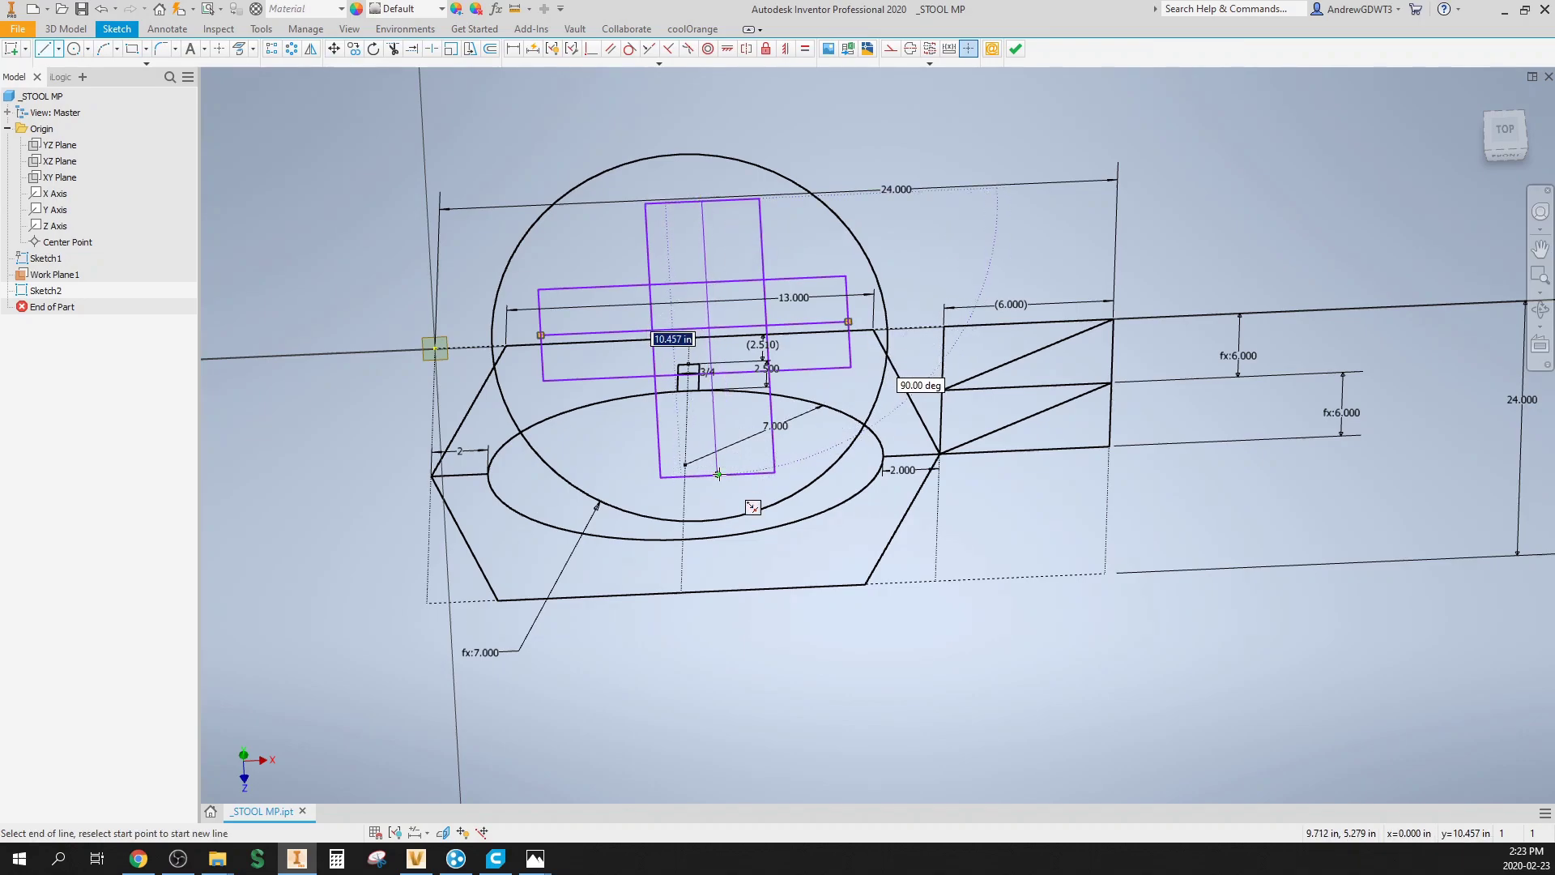
double_click(718, 474)
scroll(716, 366, up, 5)
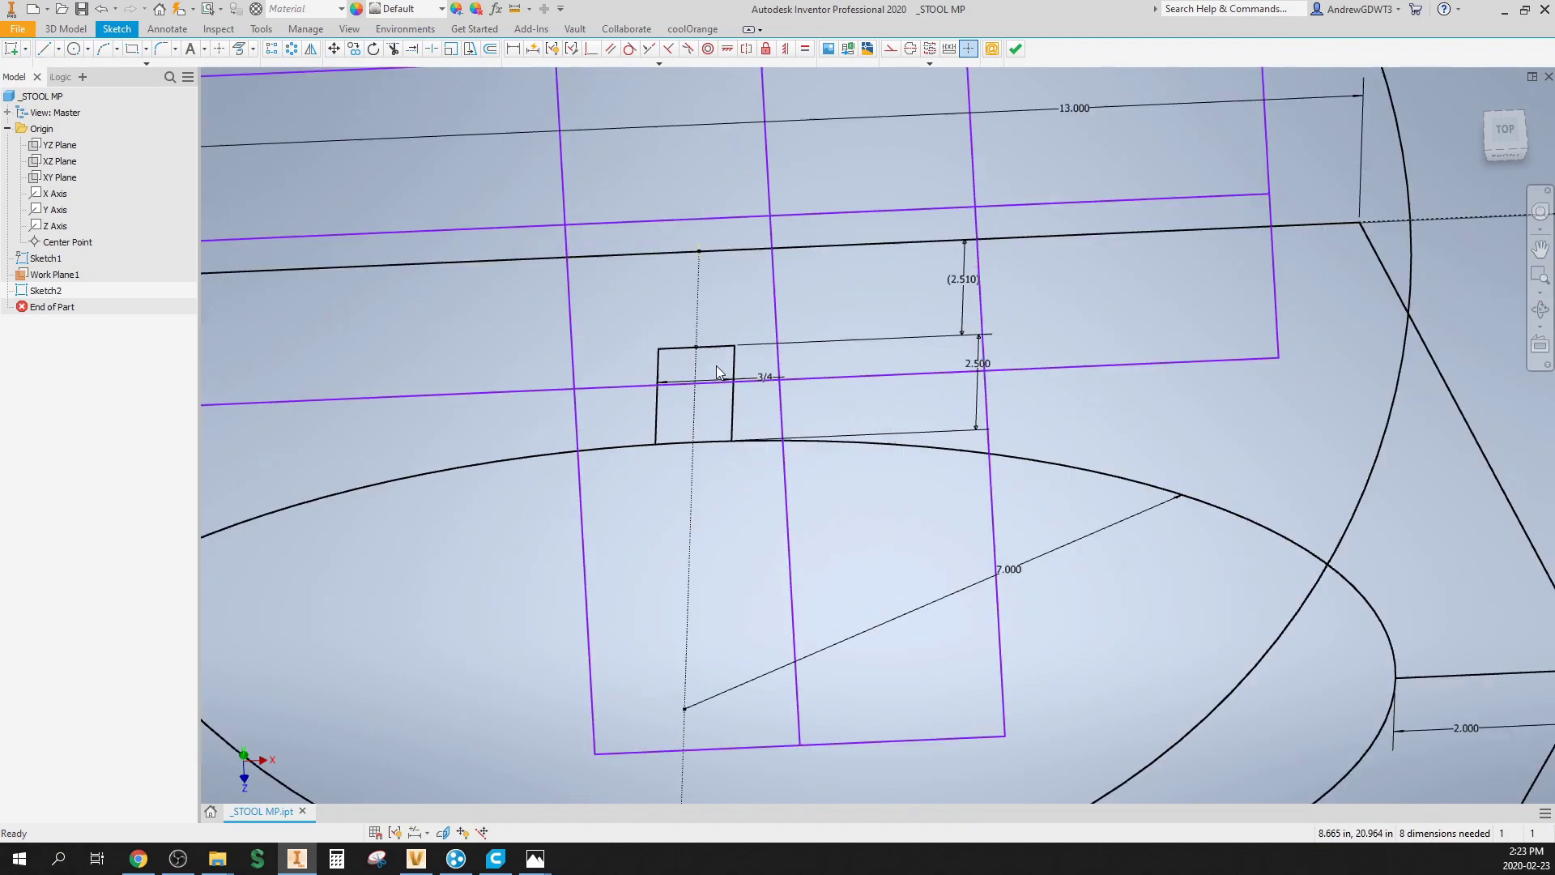
scroll(776, 389, down, 5)
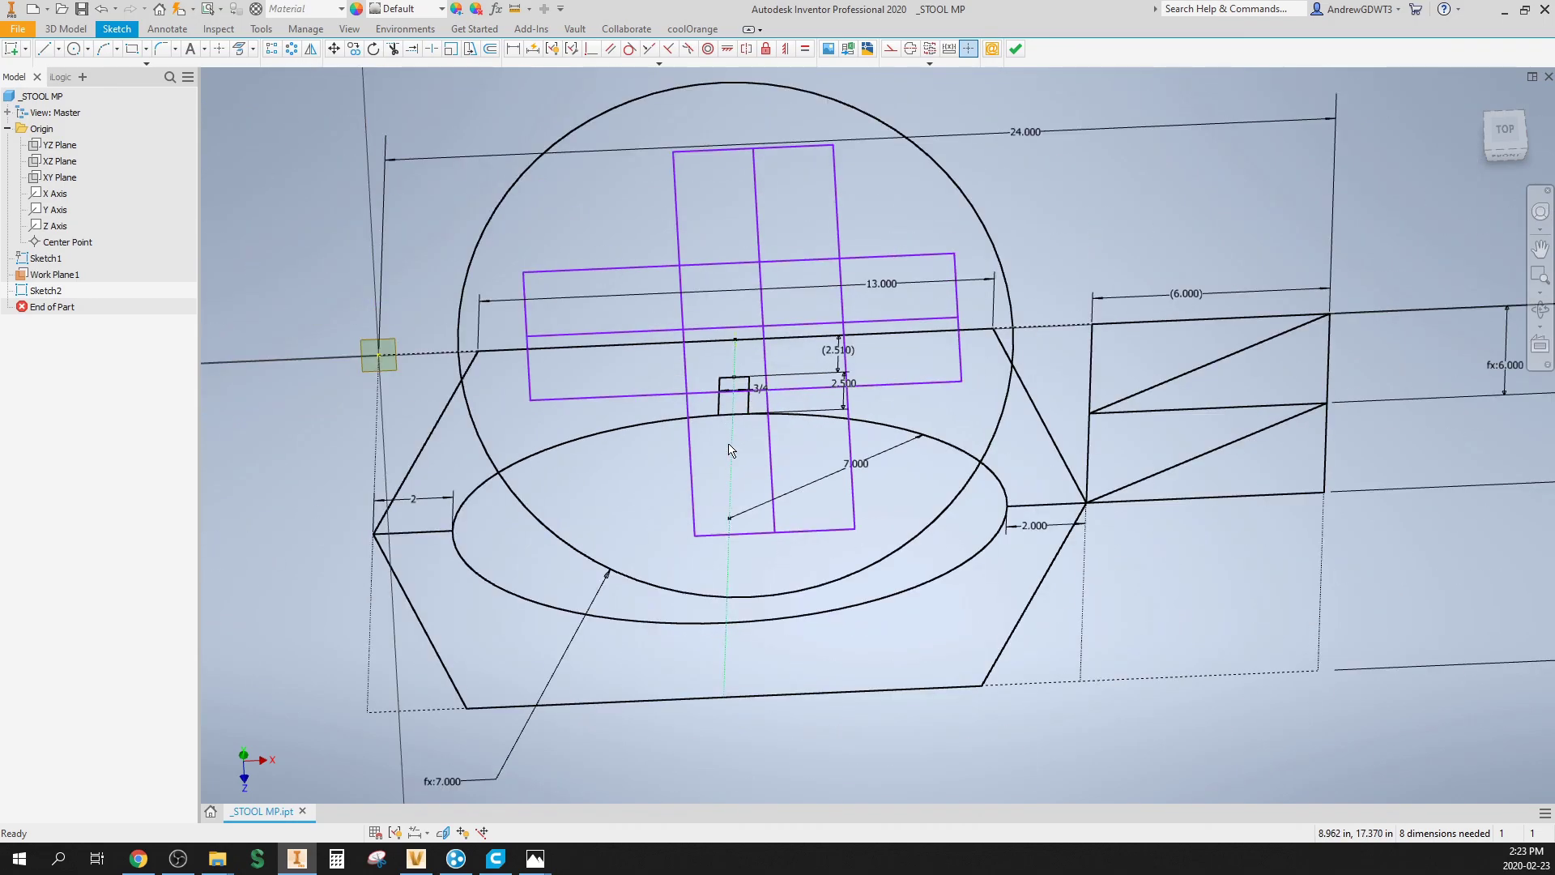
click(691, 477)
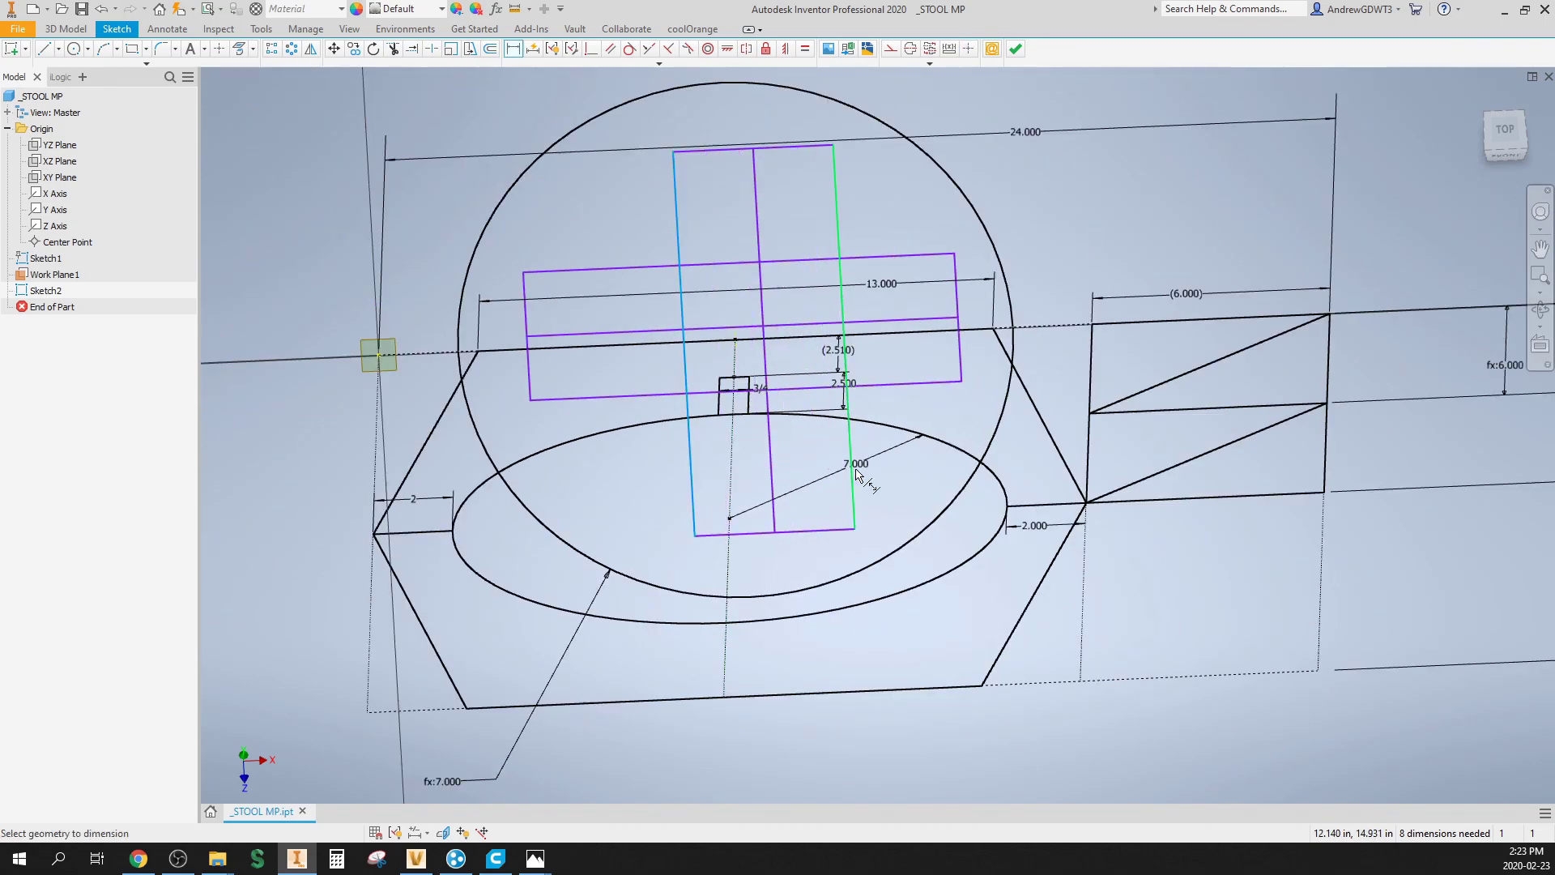
click(854, 519)
click(832, 496)
key(Return)
key(Escape)
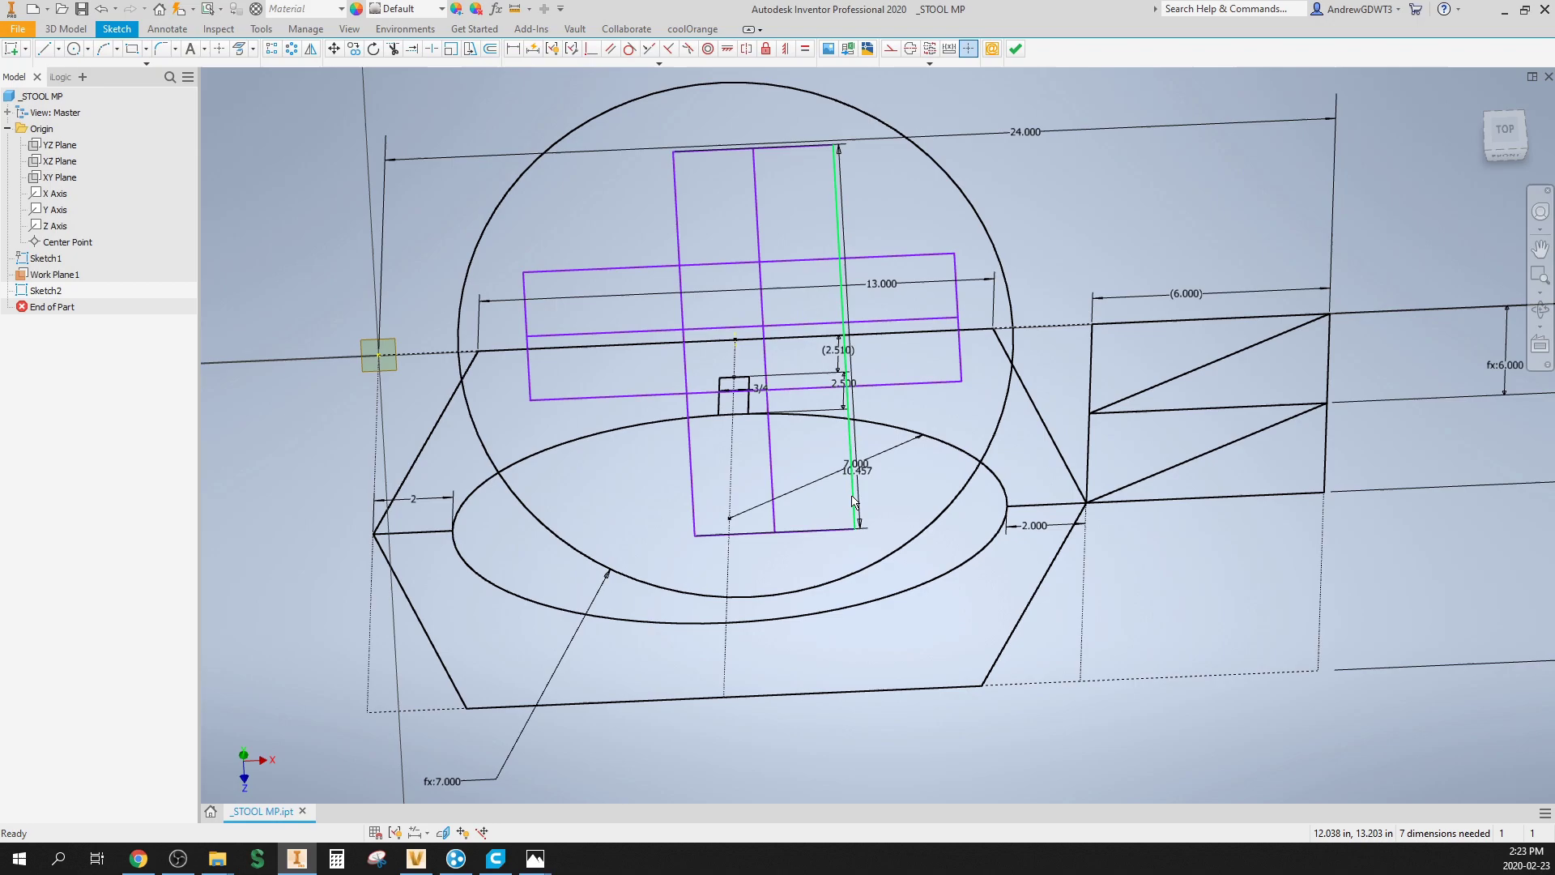
key(ctrl+z)
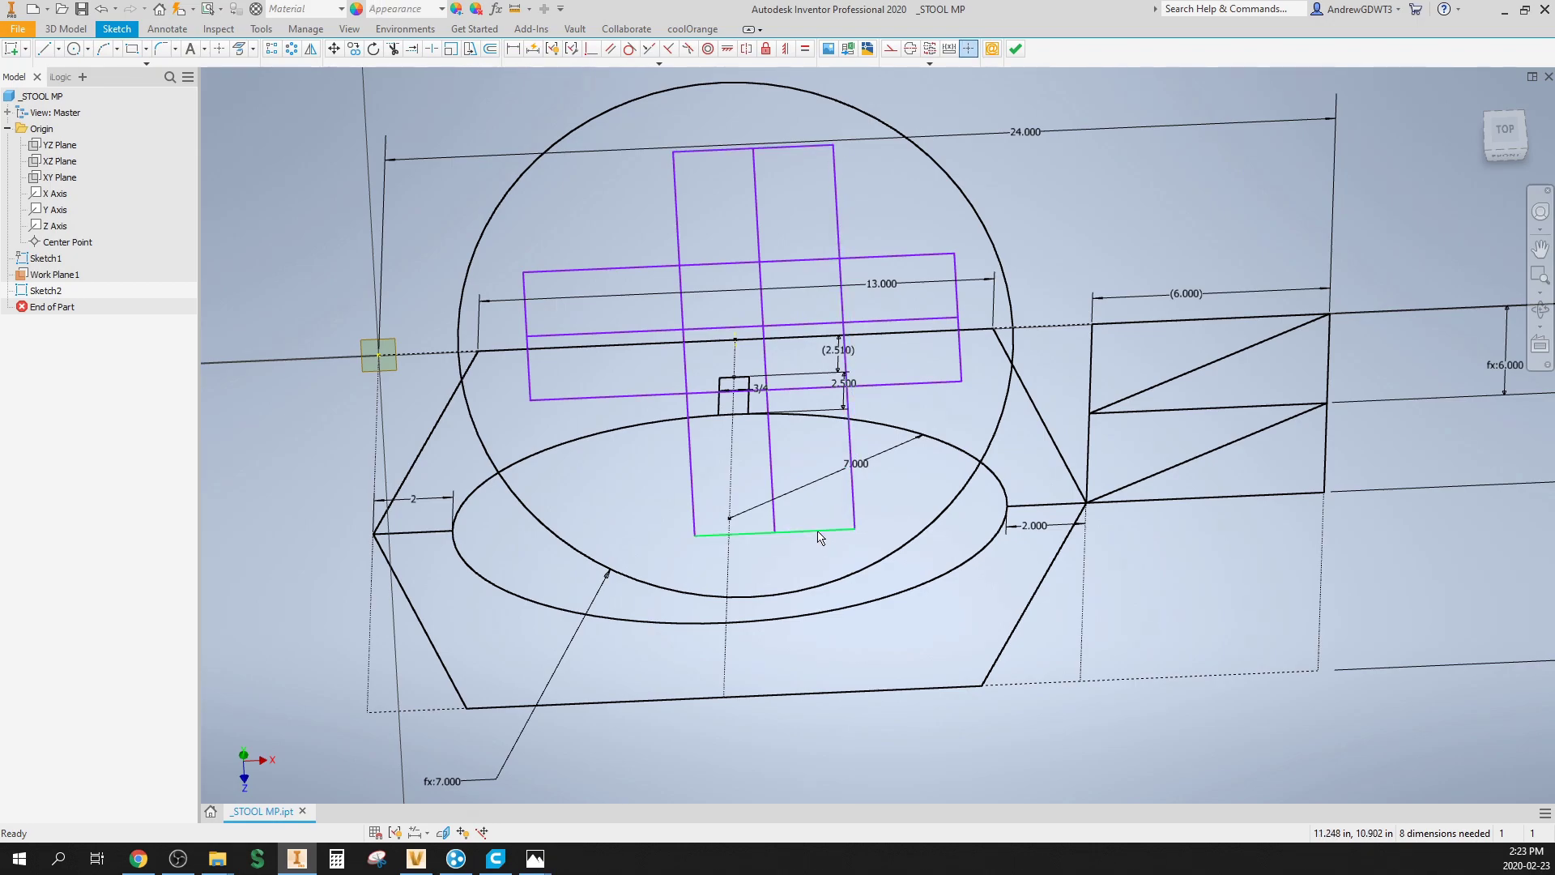
Step: Dimension the upright rectangle's short edge and link its width to the THICKNESS parameter
key(d)
click(791, 536)
click(794, 563)
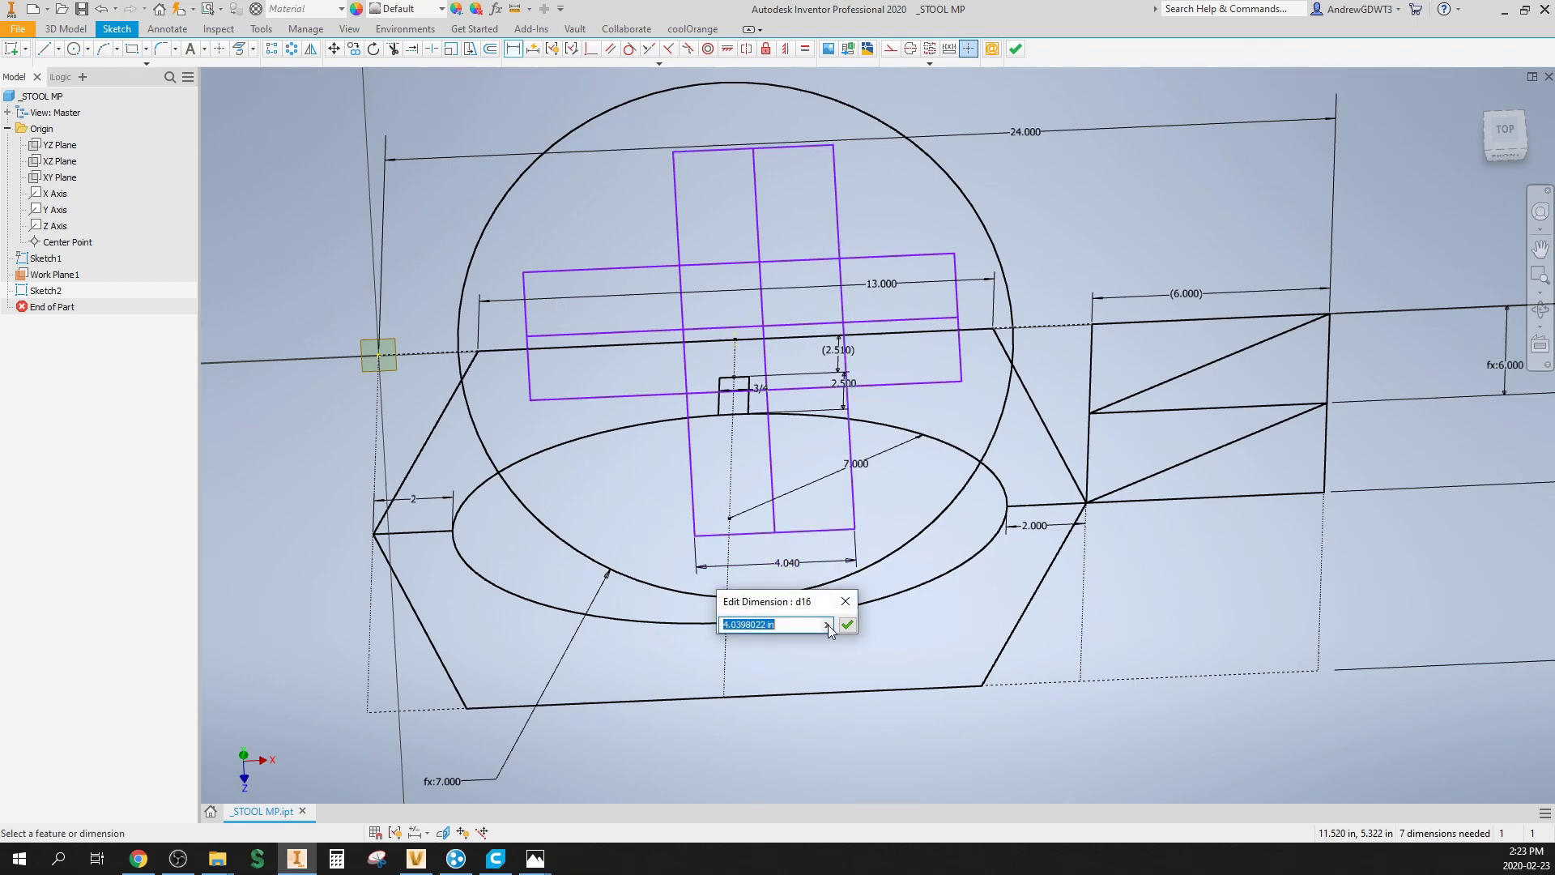
click(828, 628)
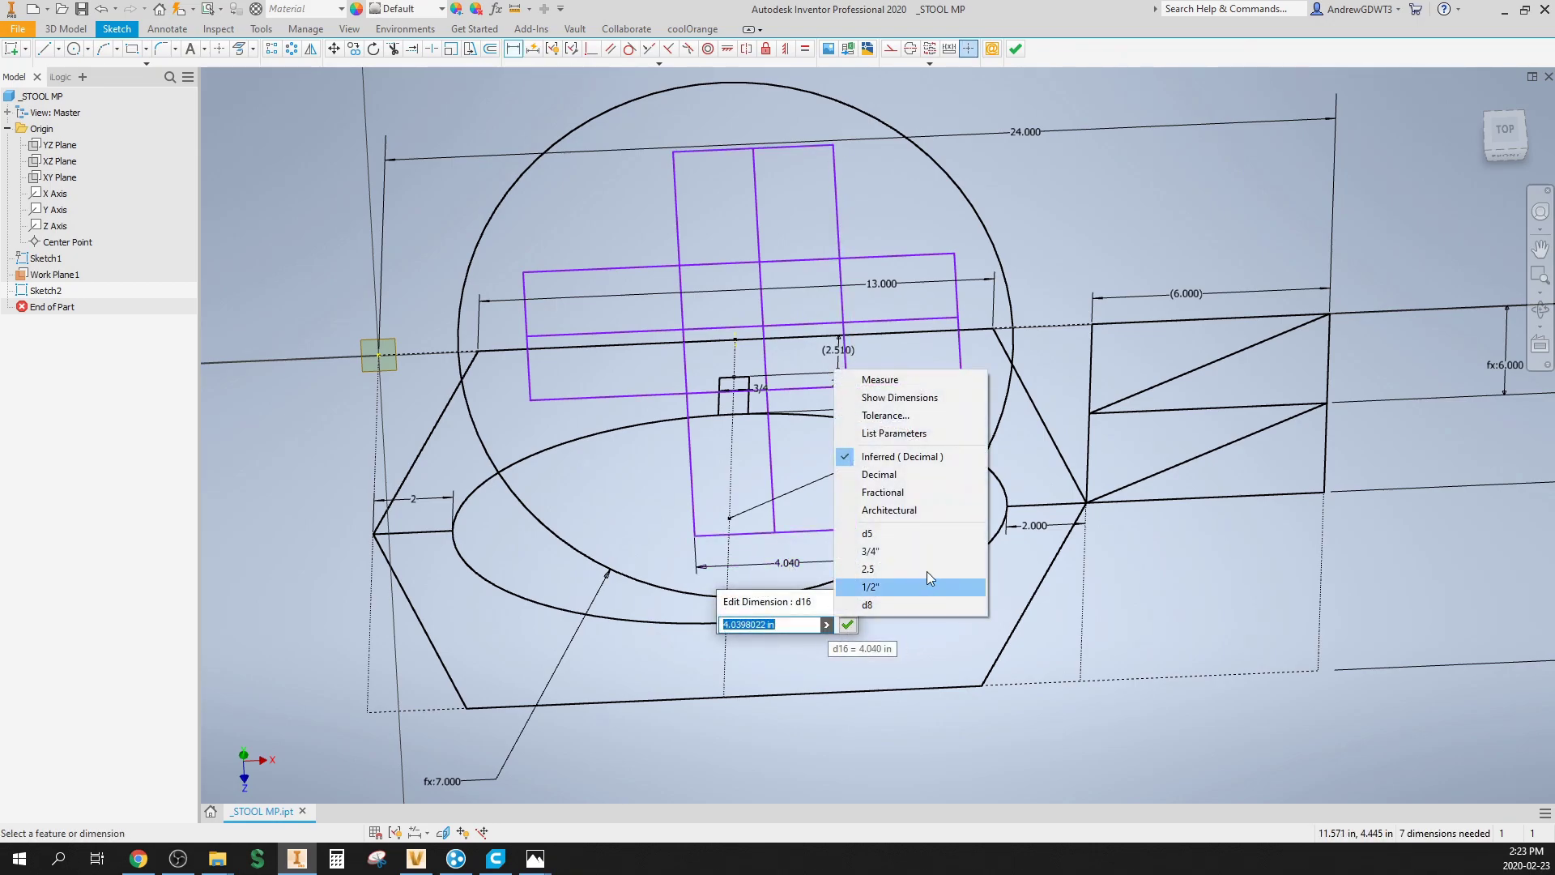
click(909, 435)
click(766, 667)
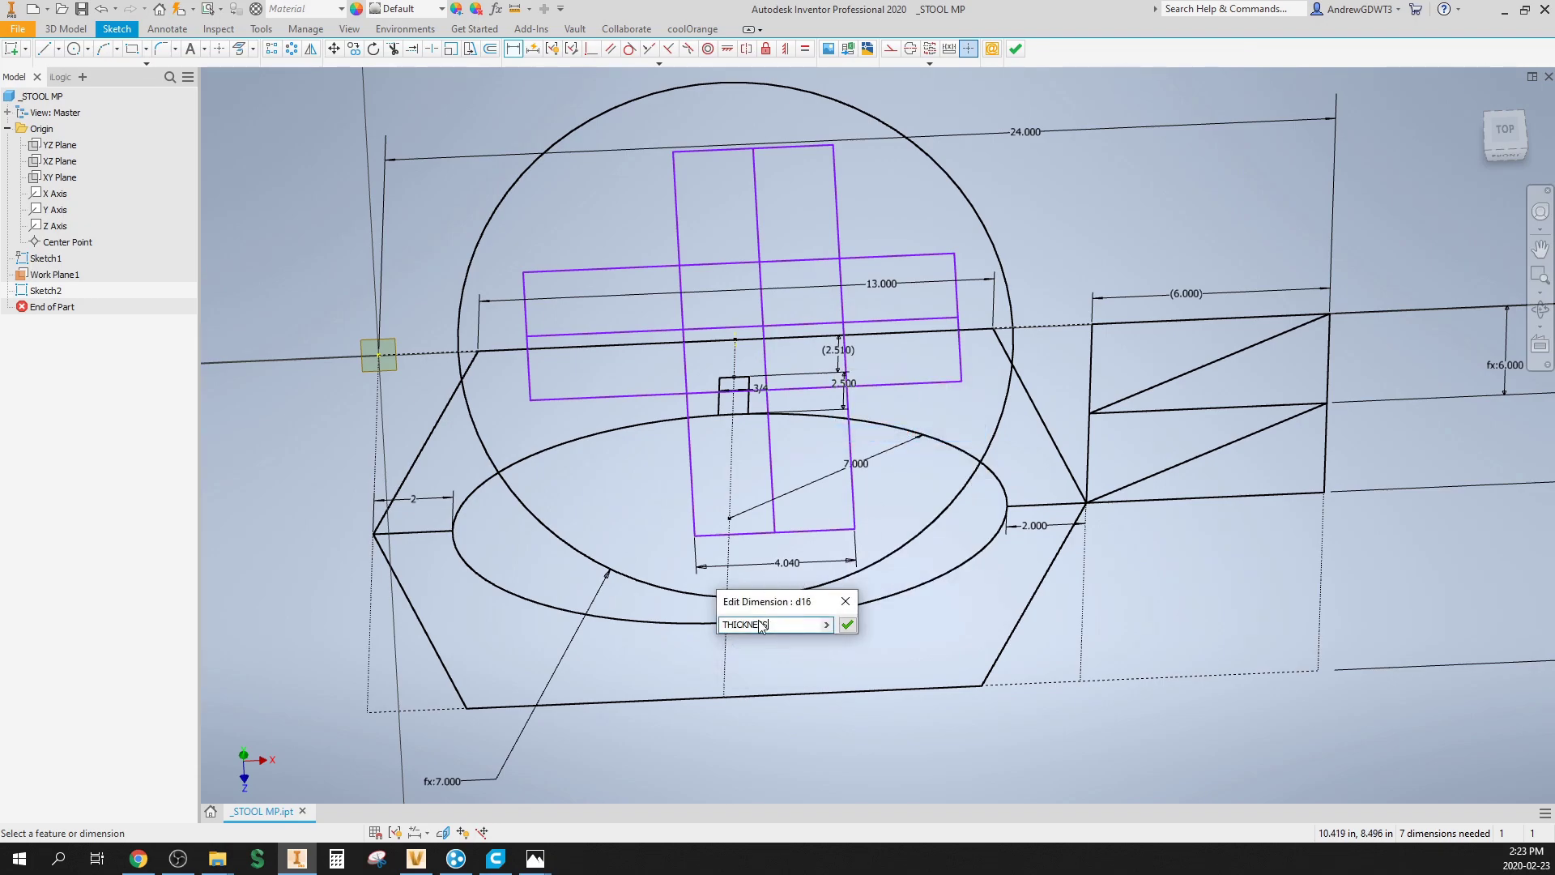
click(848, 625)
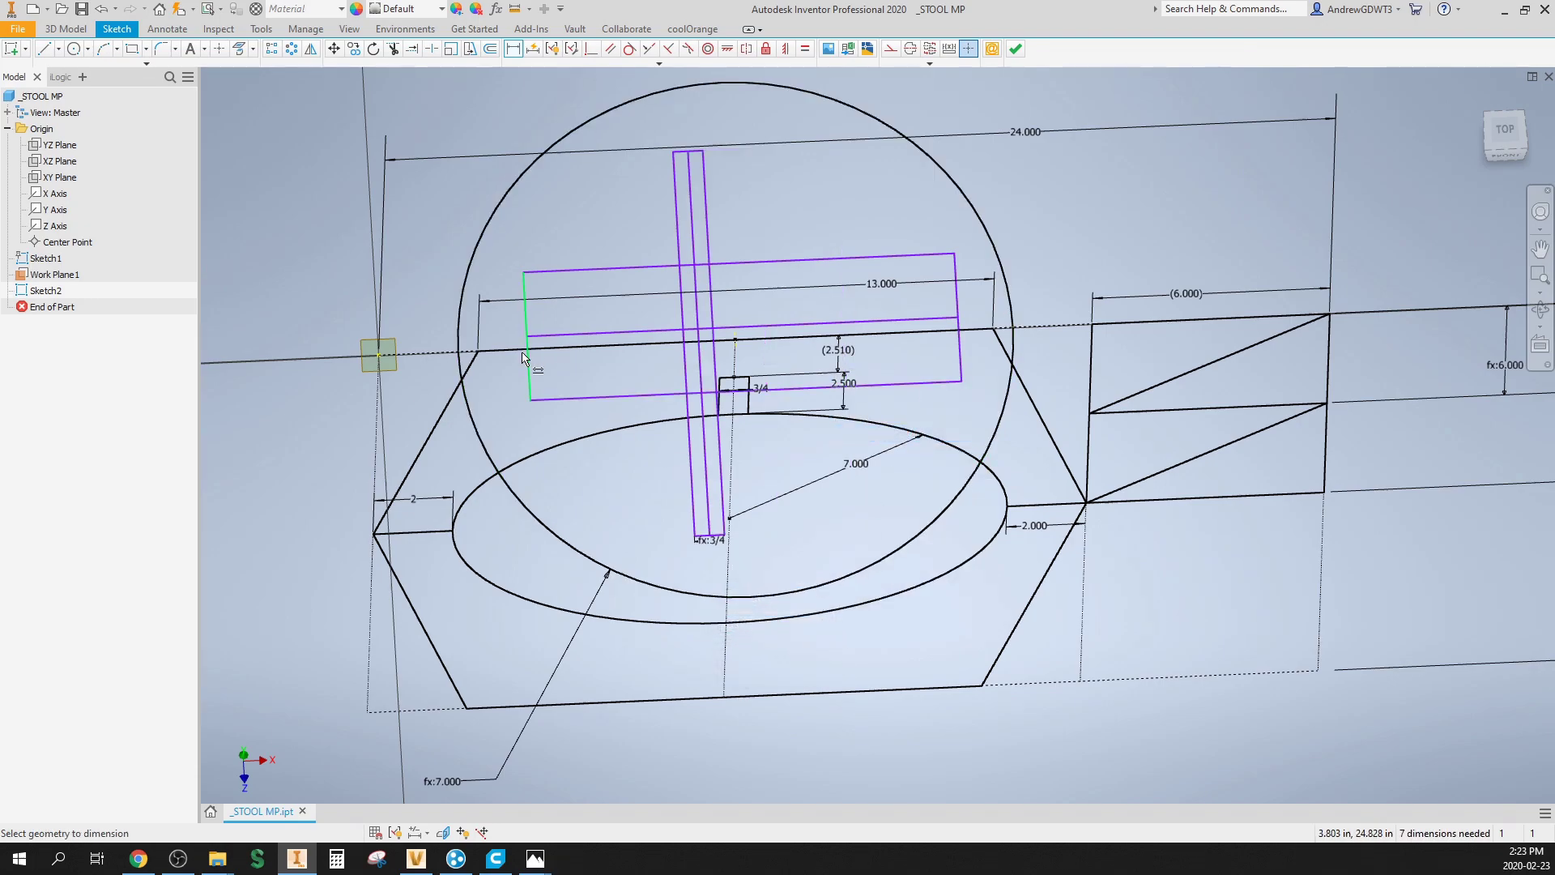
Step: Dimension the horizontal rectangle's short edge and set its value to the parameter d5
click(530, 386)
click(501, 375)
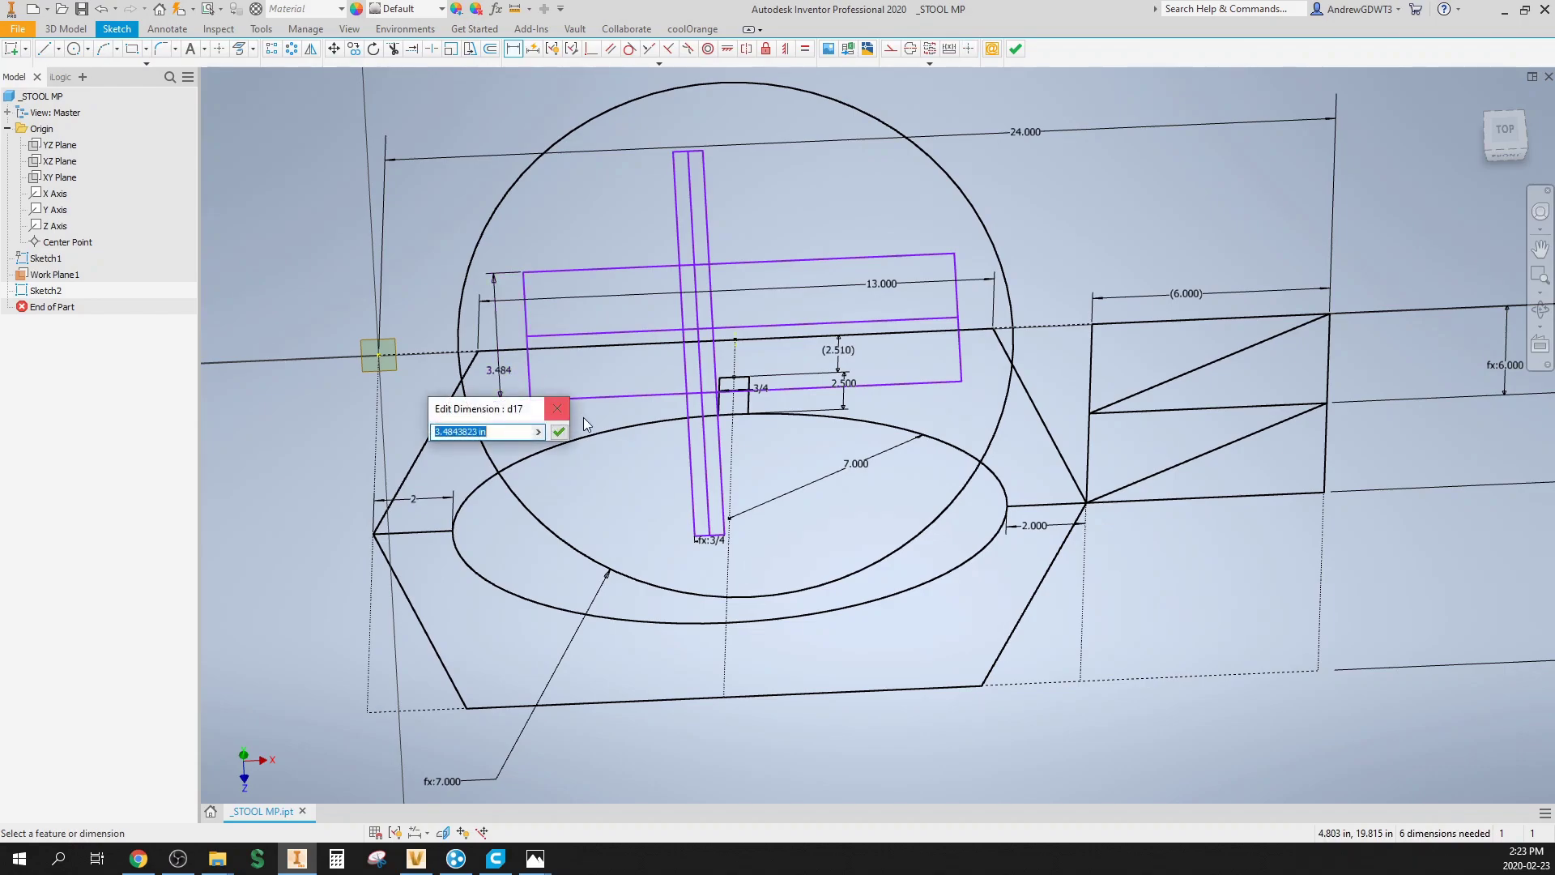
click(538, 432)
click(634, 601)
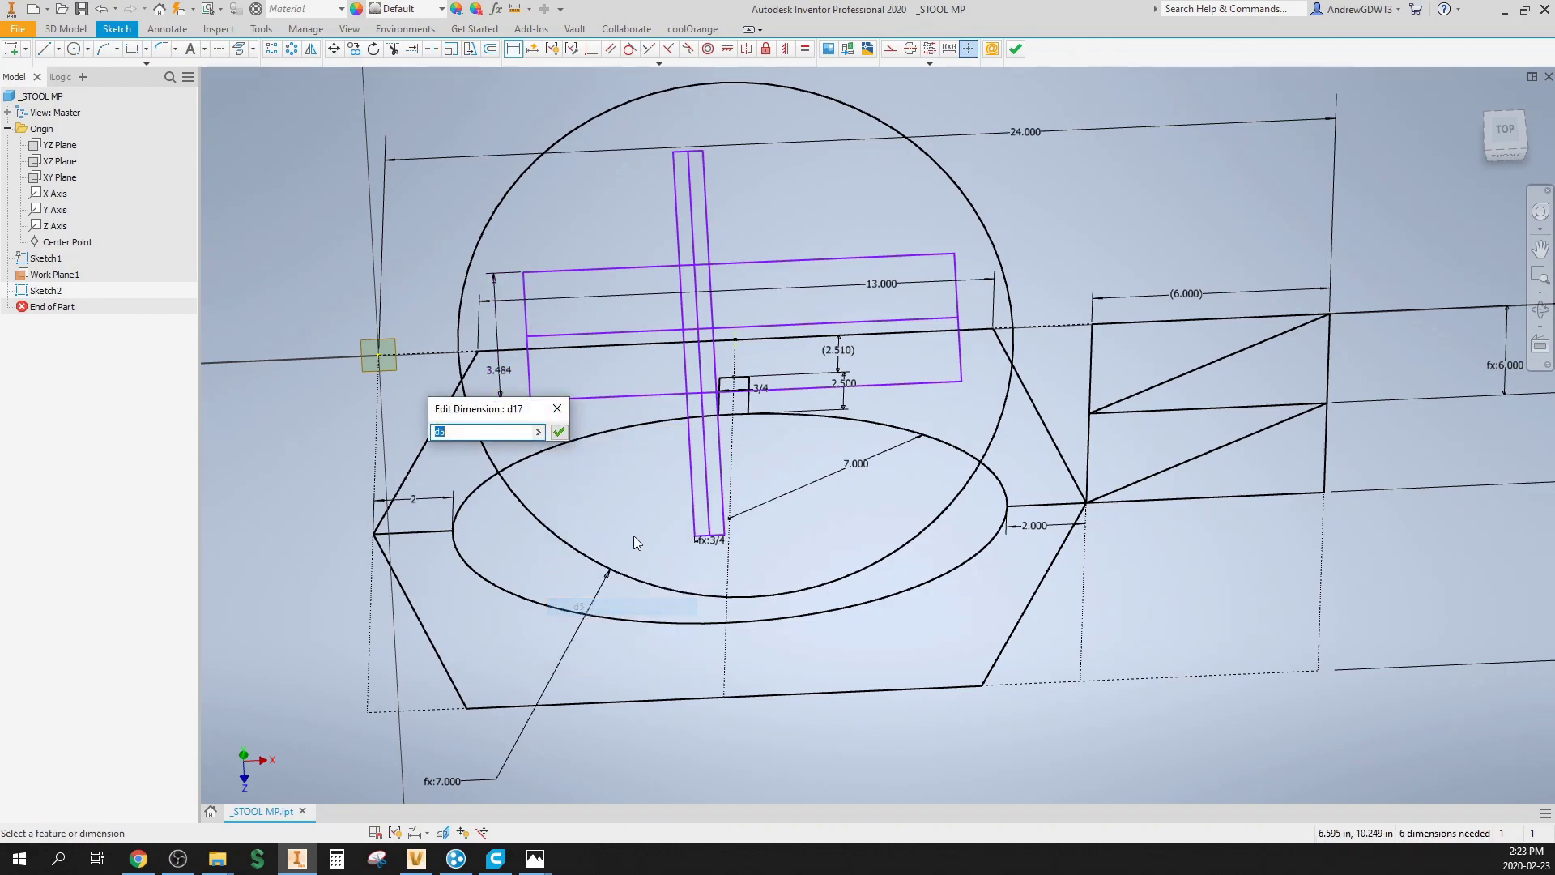
click(559, 432)
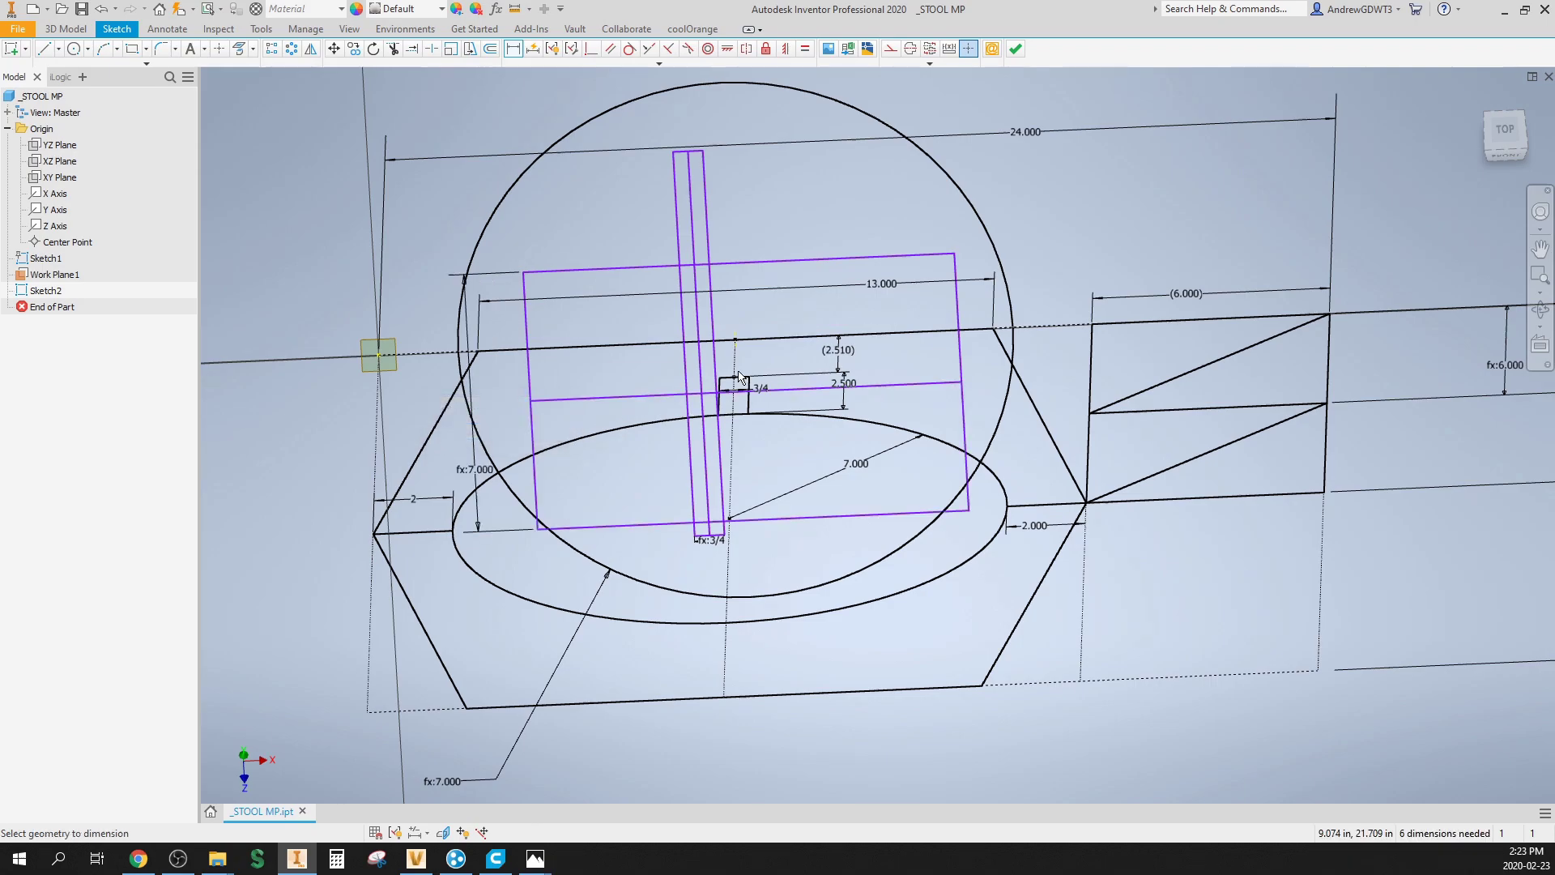
Step: Convert both crossing rectangles and their centrelines to construction geometry
scroll(559, 235, up, 3)
drag(383, 81, 965, 540)
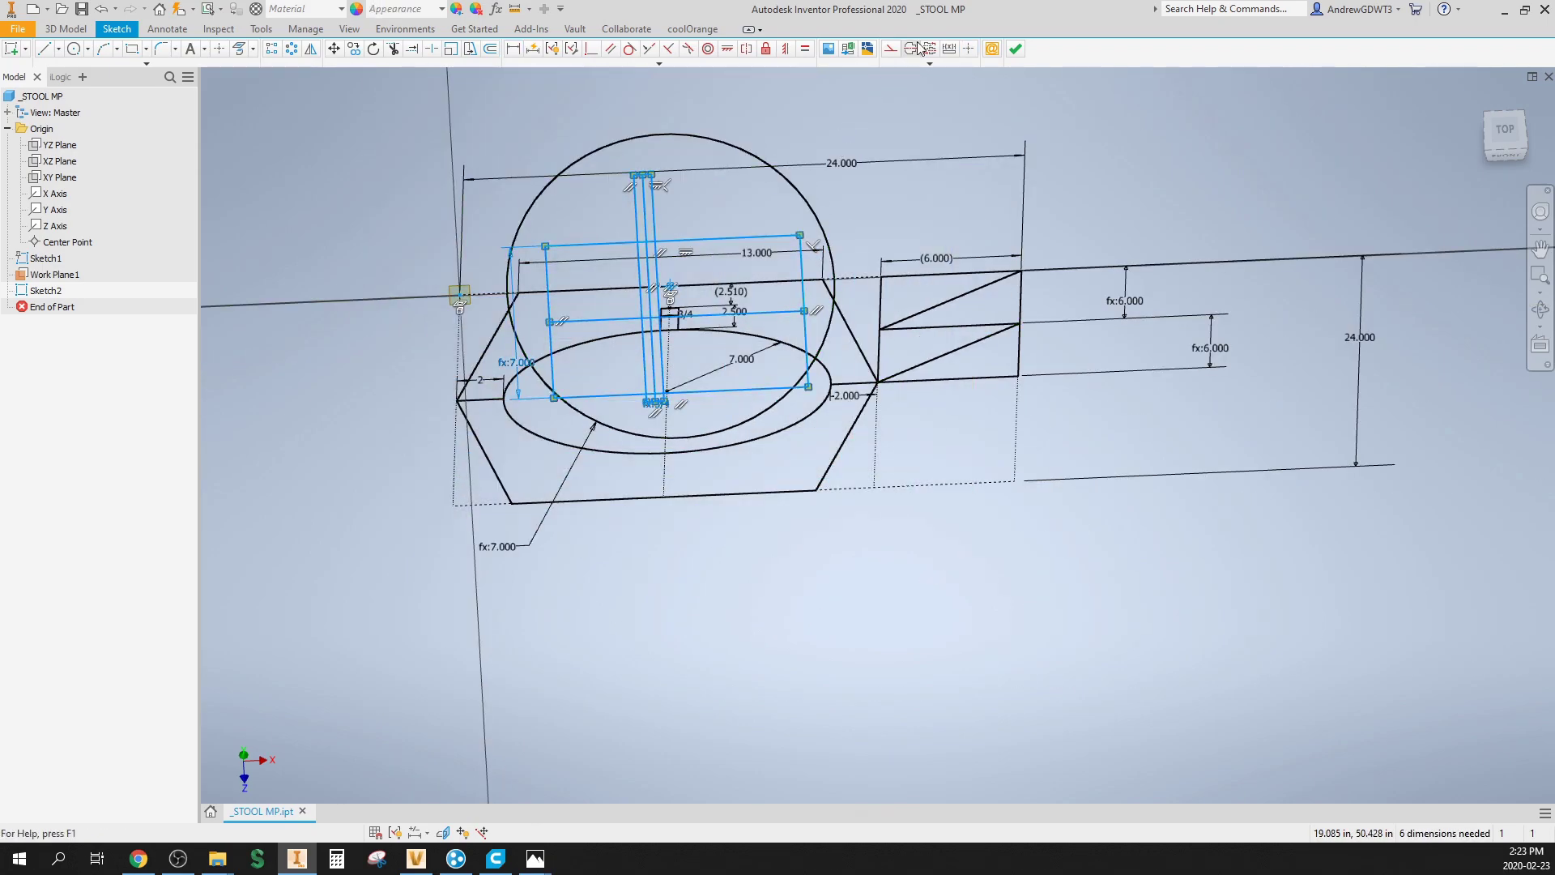
click(890, 49)
scroll(660, 243, down, 3)
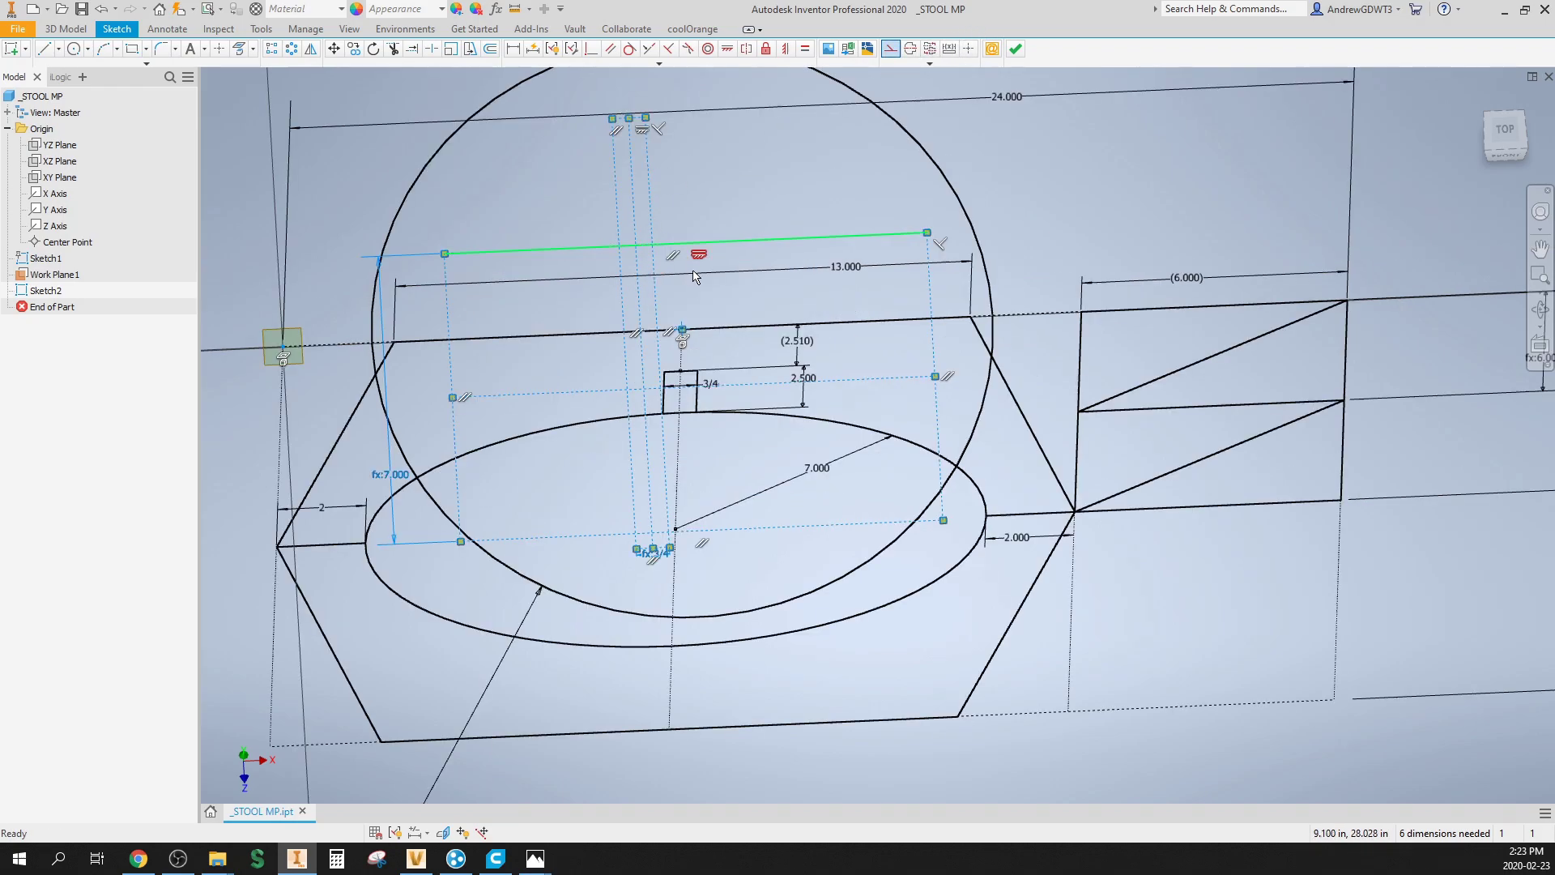
click(706, 344)
middle_drag(774, 336, 910, 302)
Step: Make the midpoints of both rectangles' centrelines coincident with the projected centre point of the seat circle
key(c)
scroll(753, 357, up, 3)
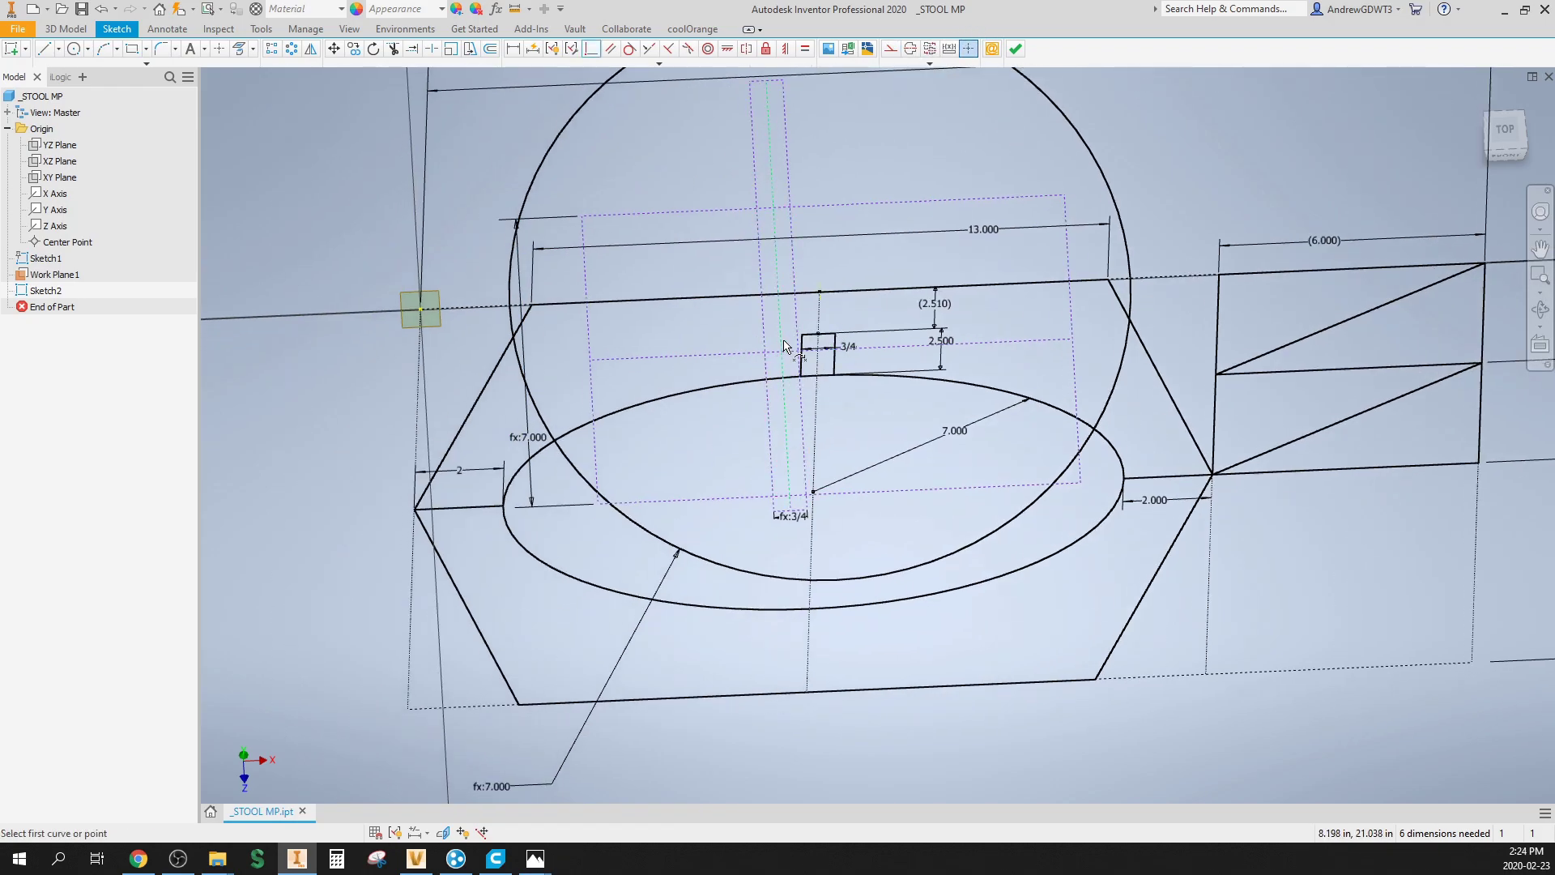
click(778, 300)
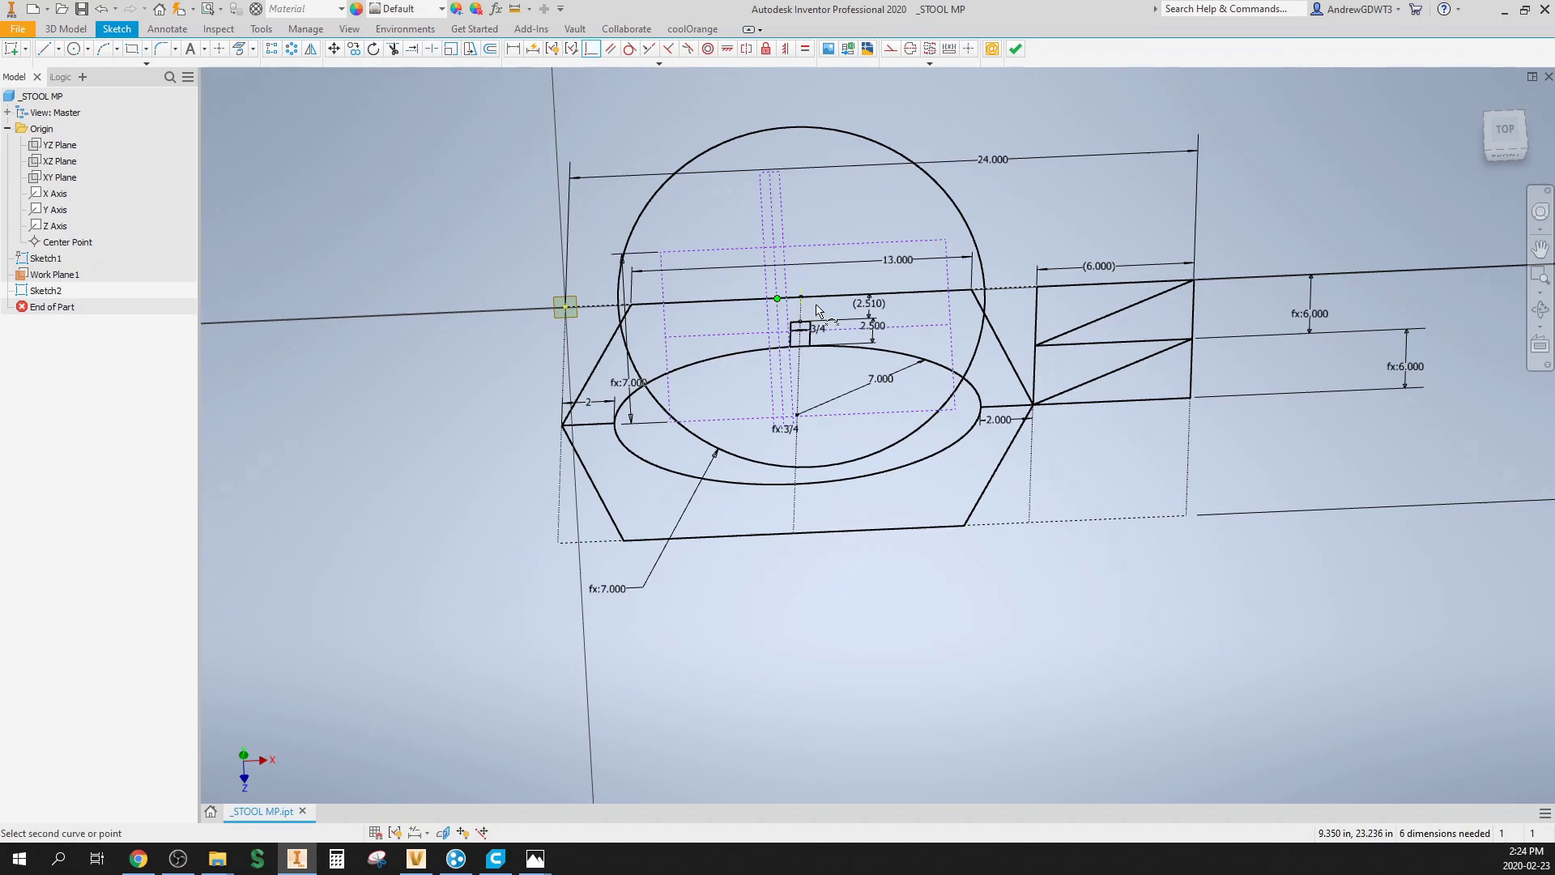
click(809, 332)
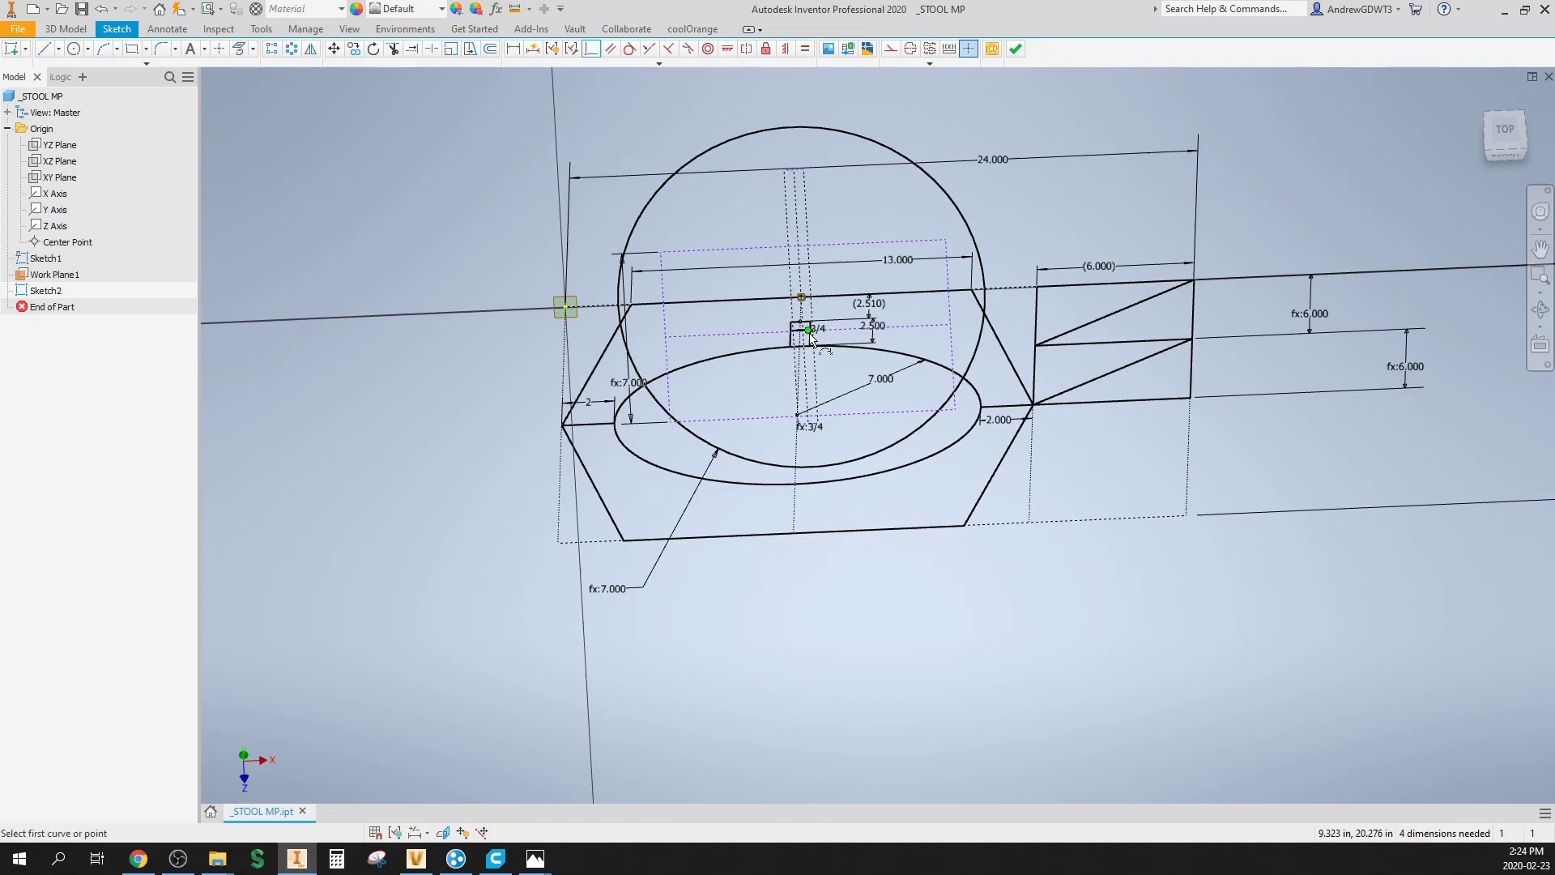
click(809, 330)
click(801, 297)
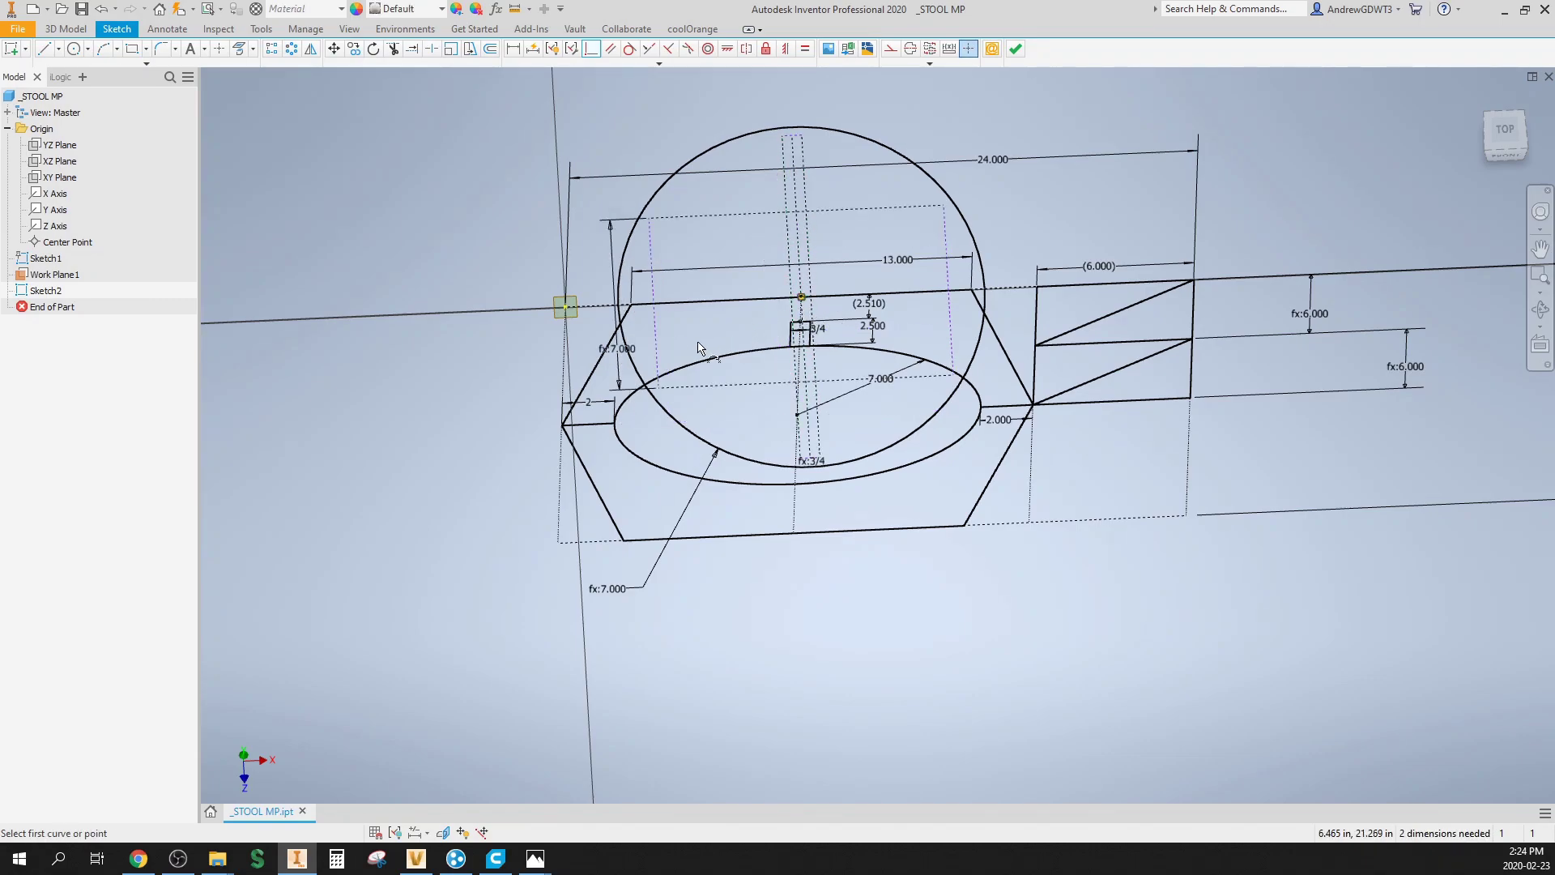
key(Escape)
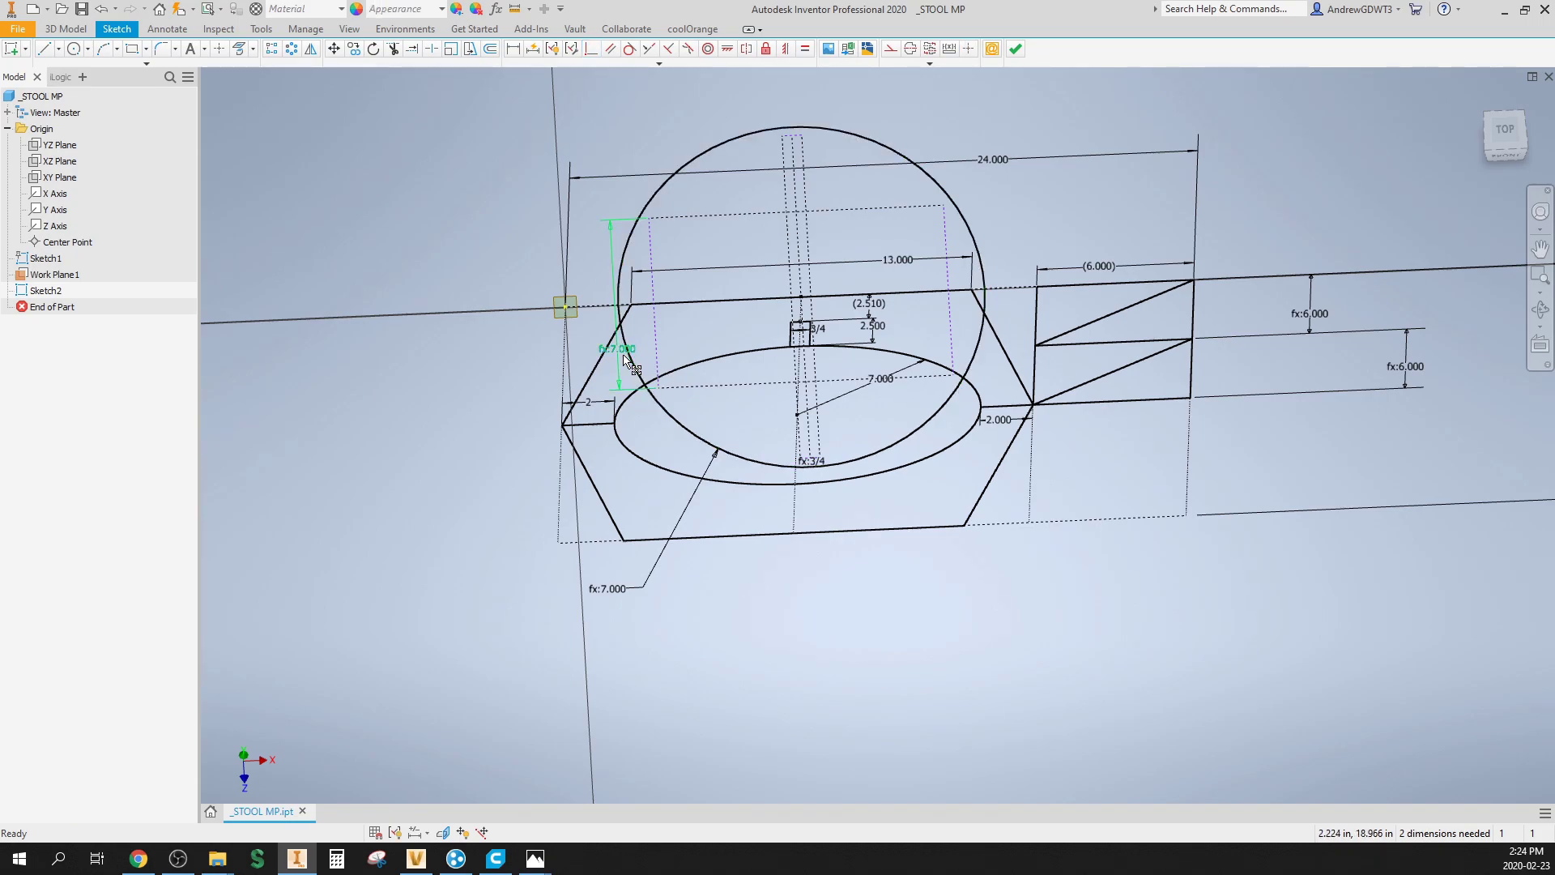
Step: Change the horizontal rectangle's short-edge dimension to the THICKNESS parameter
double_click(631, 358)
click(661, 415)
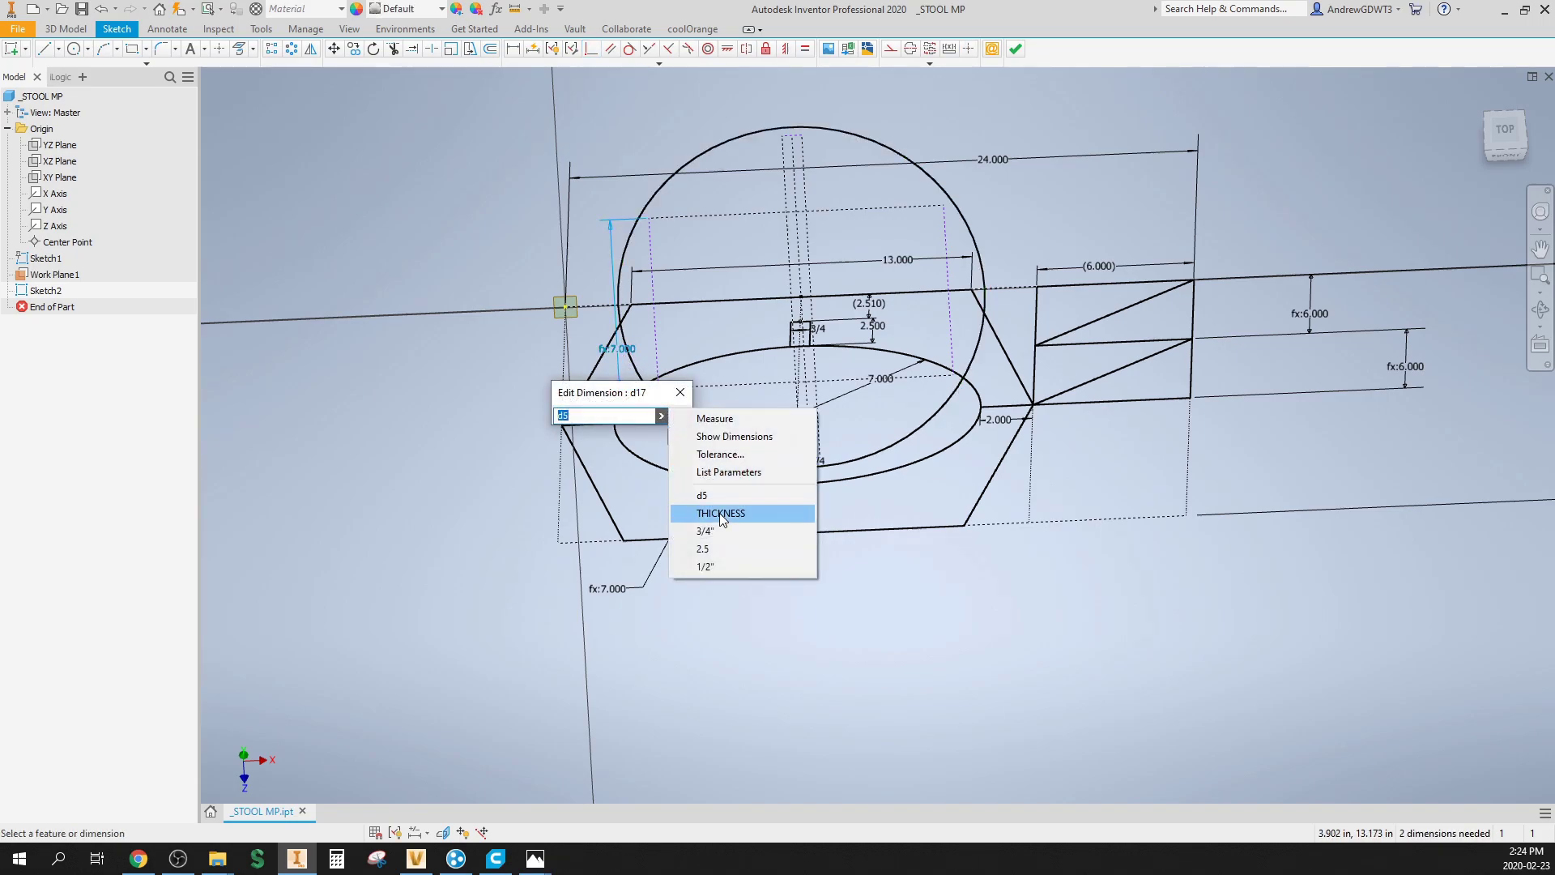
click(729, 512)
click(682, 416)
Step: Dimension the upright rectangle's long edge and link its length to the layout's 13.000 top-edge dimension
scroll(814, 416, up, 5)
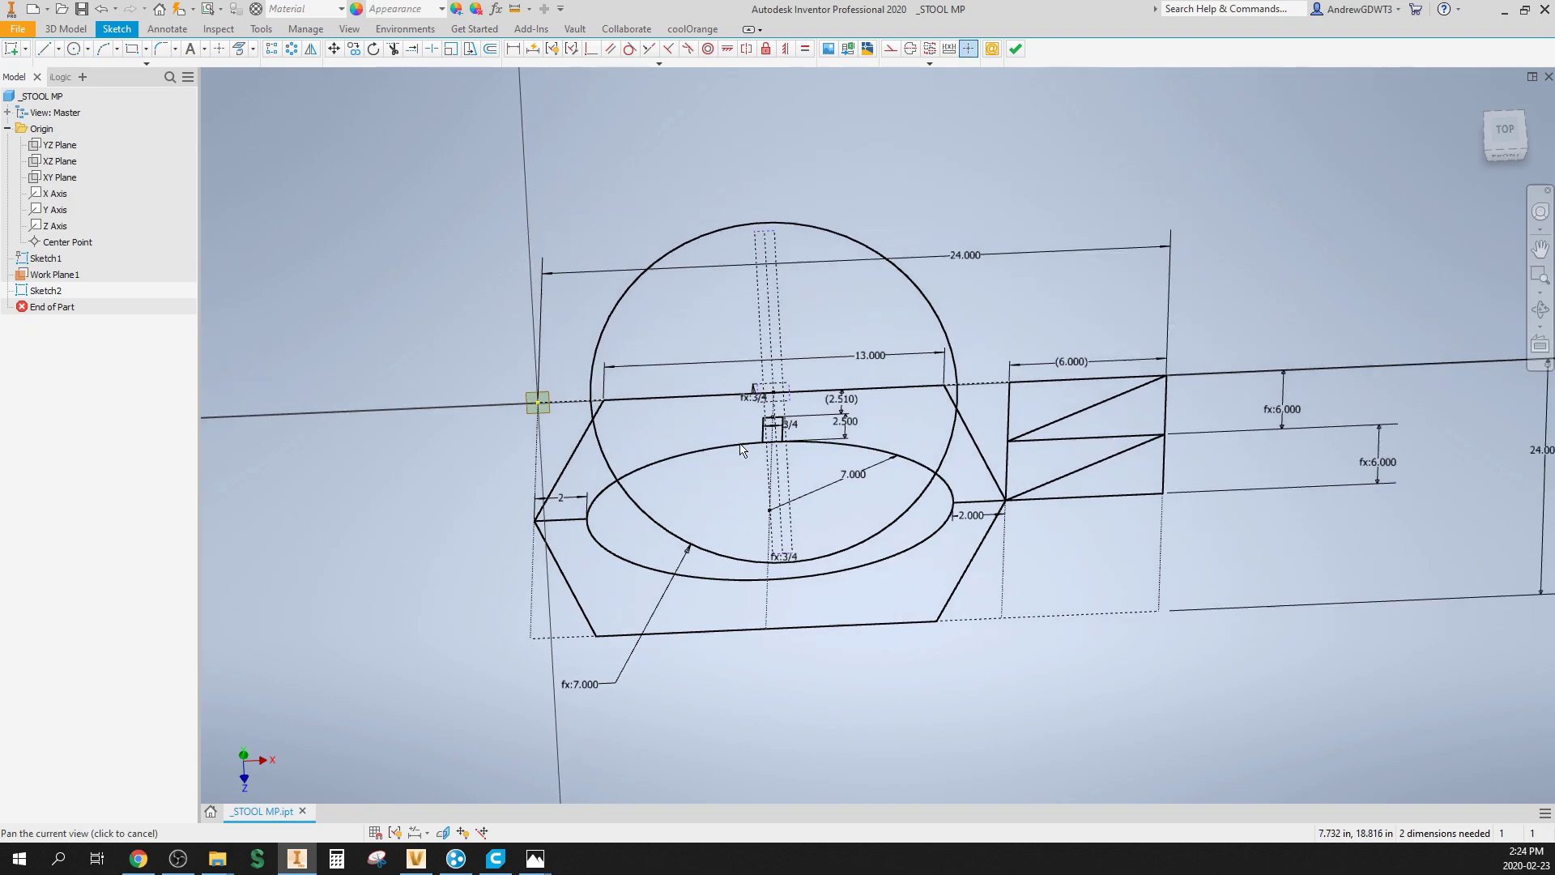
scroll(815, 416, down, 3)
mouse_move(814, 415)
shift+middle_down()
mouse_move(844, 406)
mouse_move(819, 406)
shift+middle_up()
scroll(819, 406, up, 4)
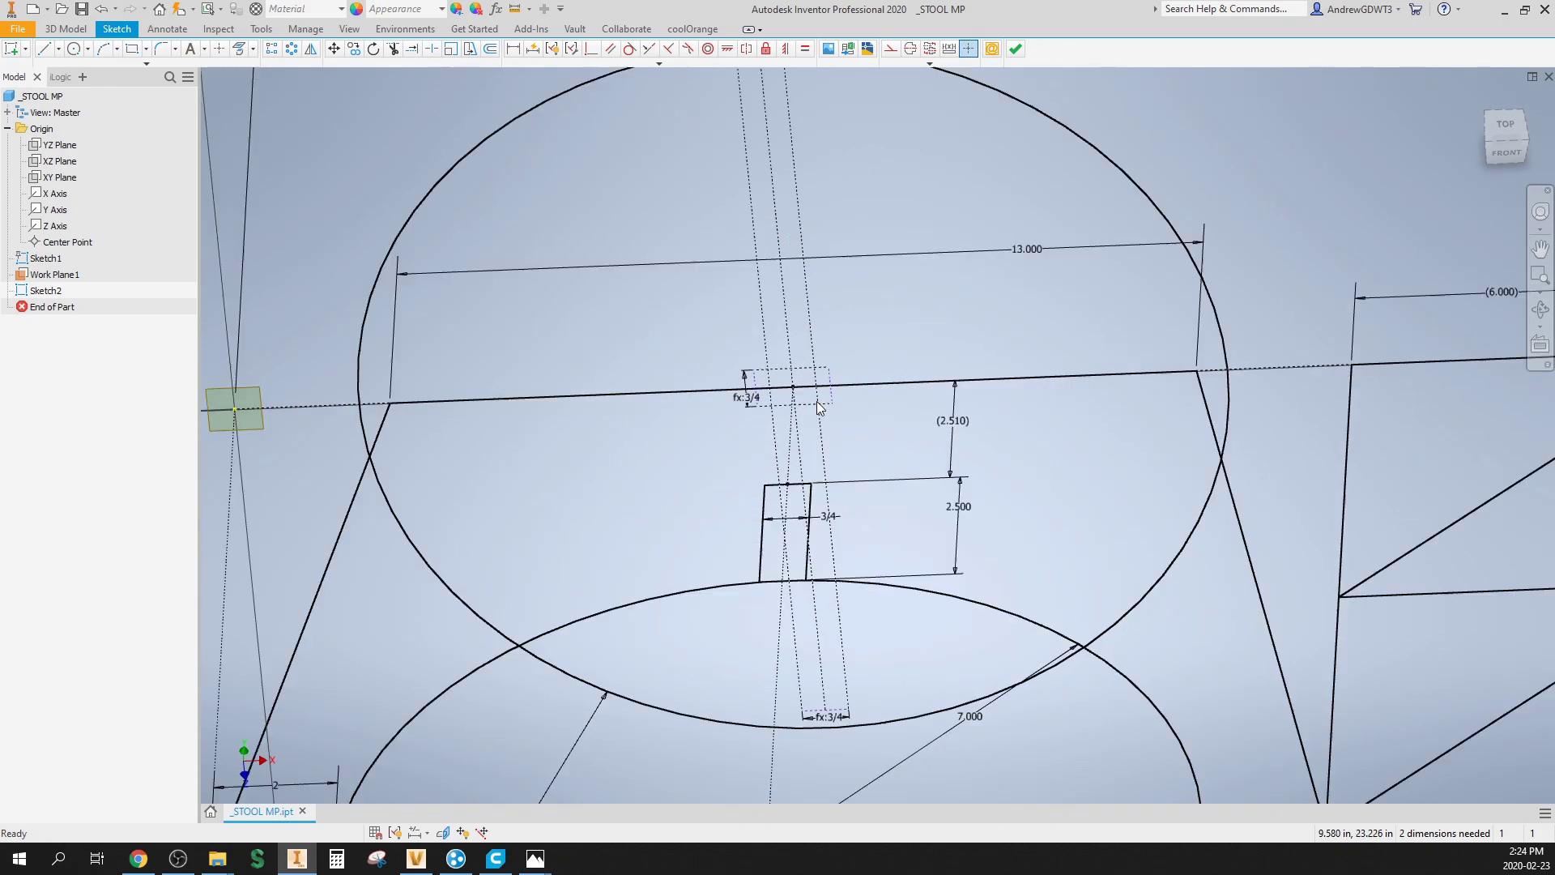
scroll(818, 327, down, 3)
middle_drag(810, 333, 751, 356)
key(d)
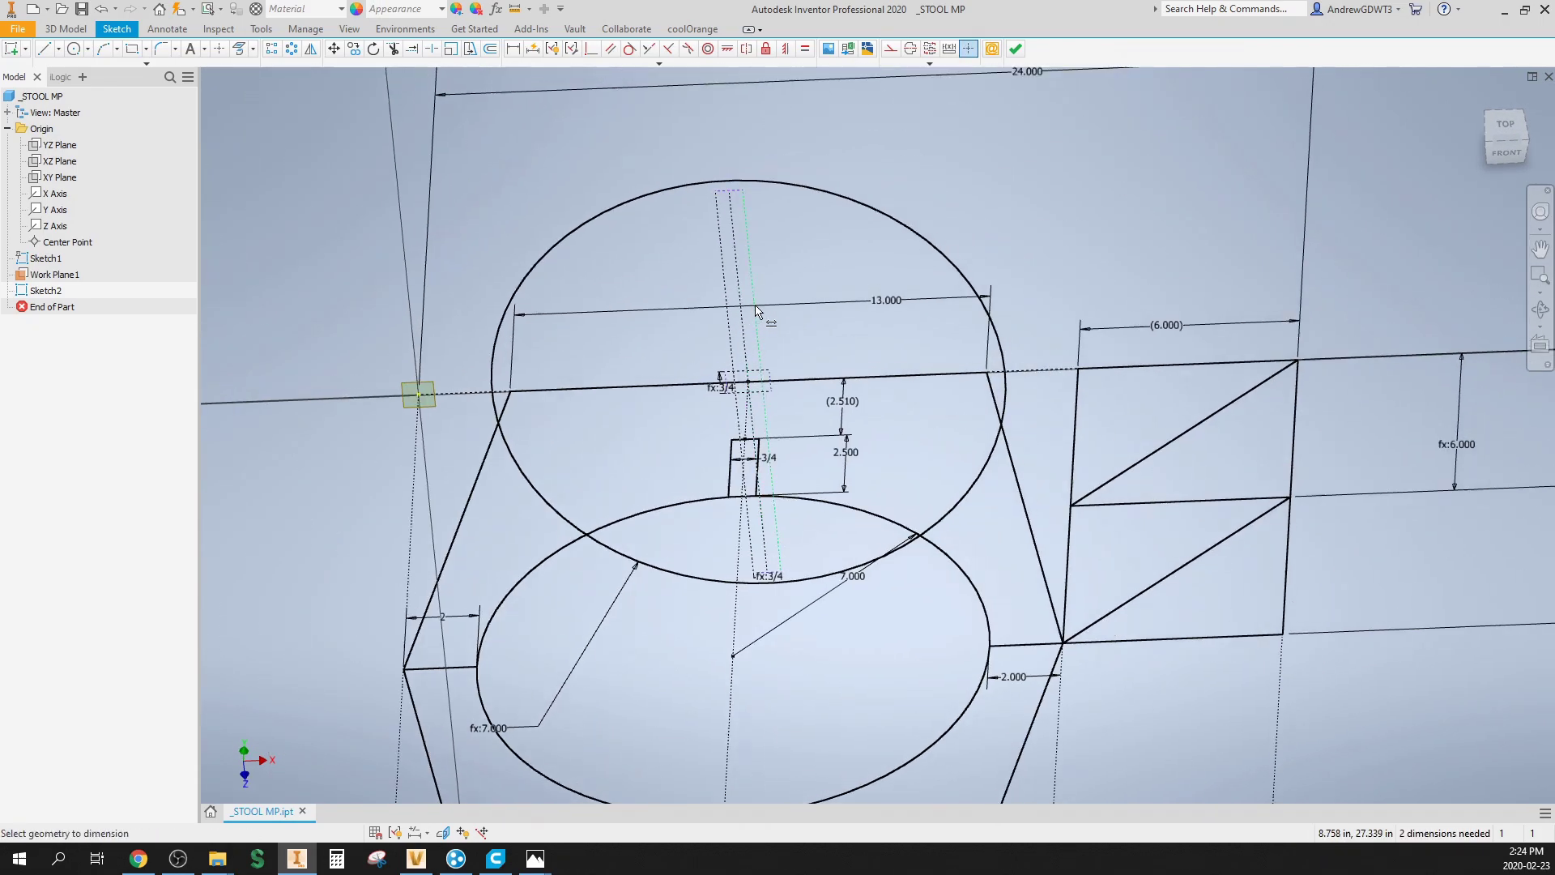
click(759, 327)
click(850, 325)
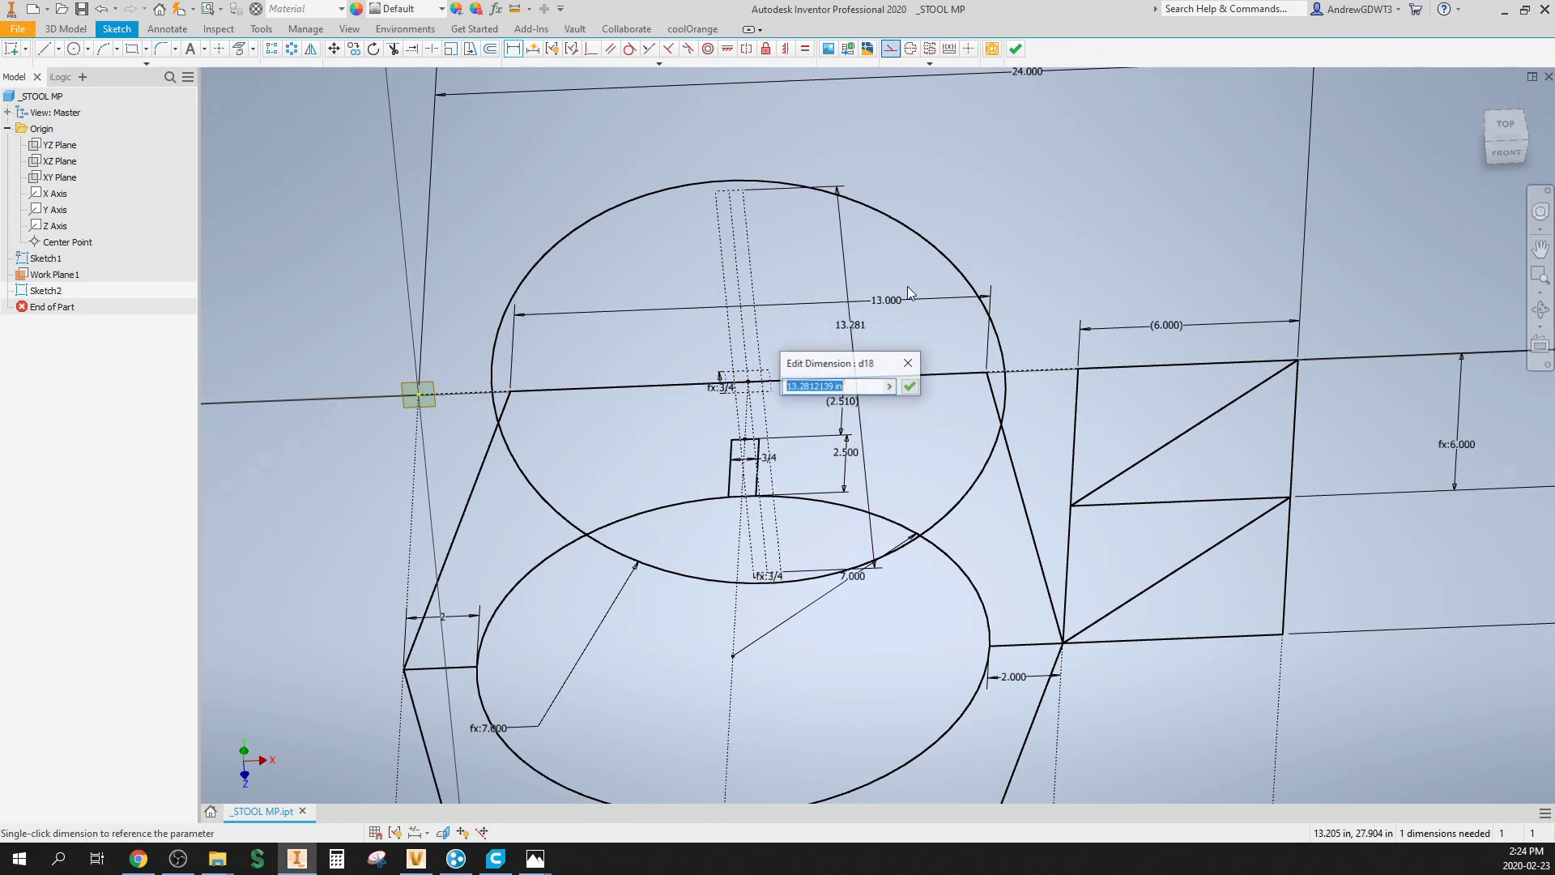
click(905, 310)
key(Return)
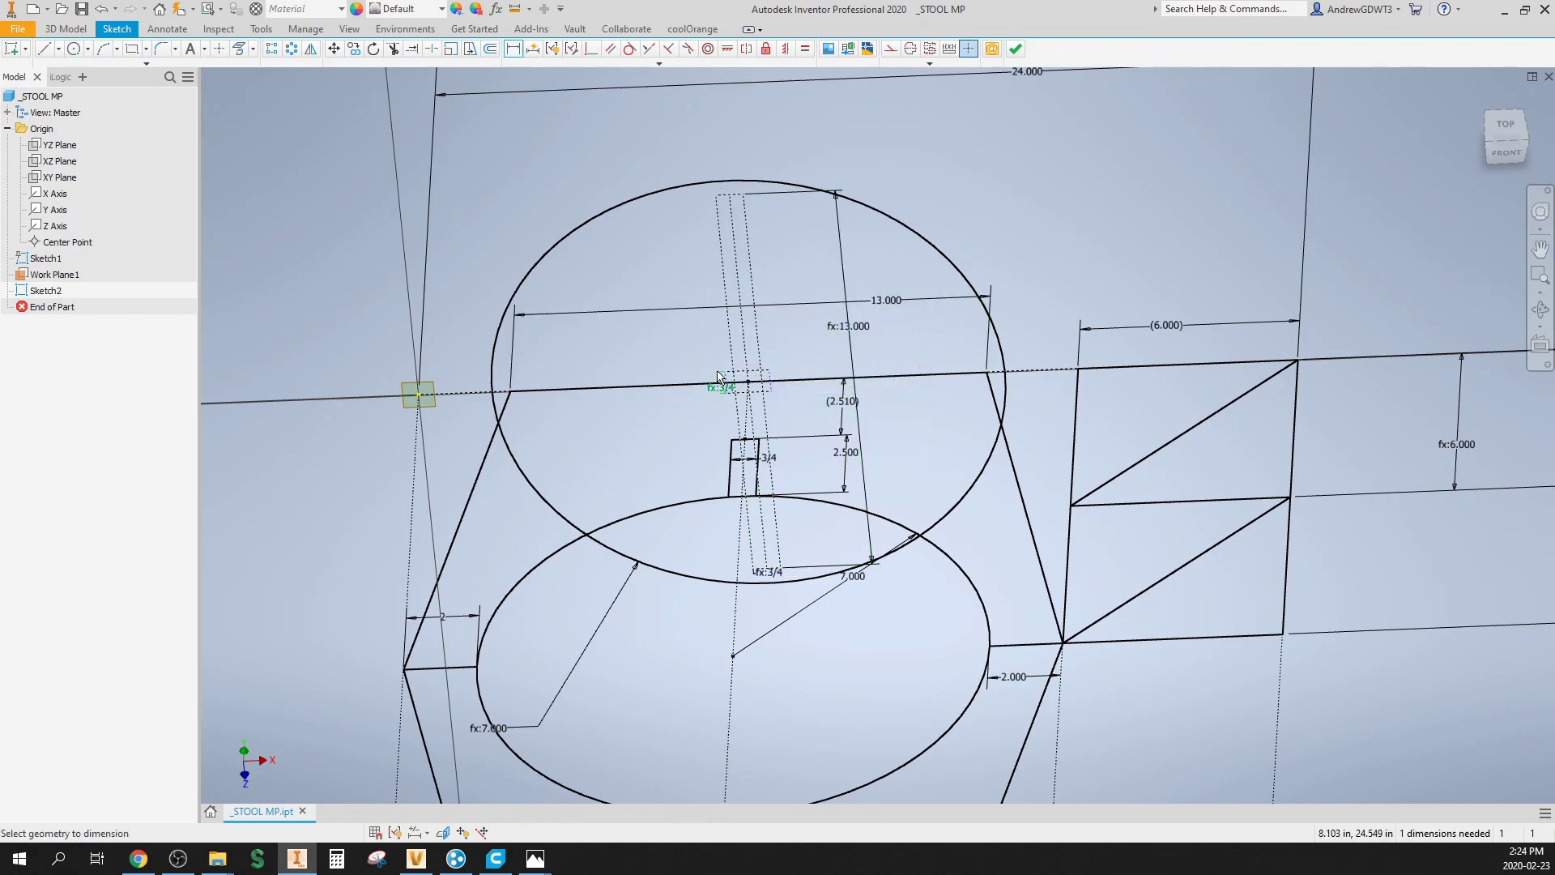
Step: Dimension the horizontal rectangle's long edge and link its length to the layout's 13.000 top-edge dimension
scroll(737, 376, up, 4)
click(745, 379)
scroll(746, 379, down, 4)
click(671, 324)
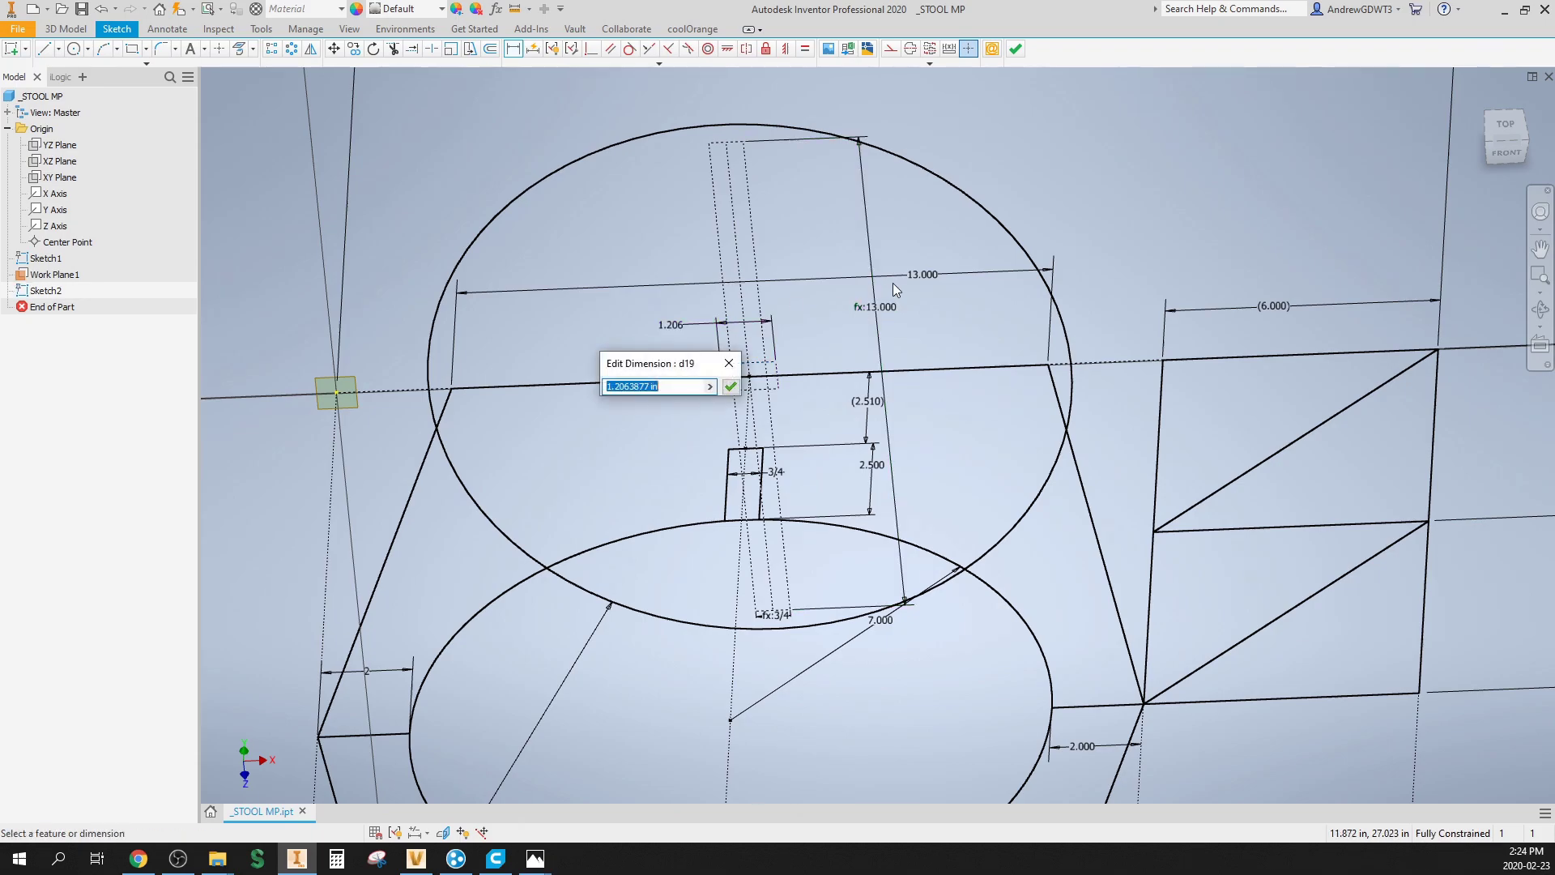
click(913, 279)
key(Return)
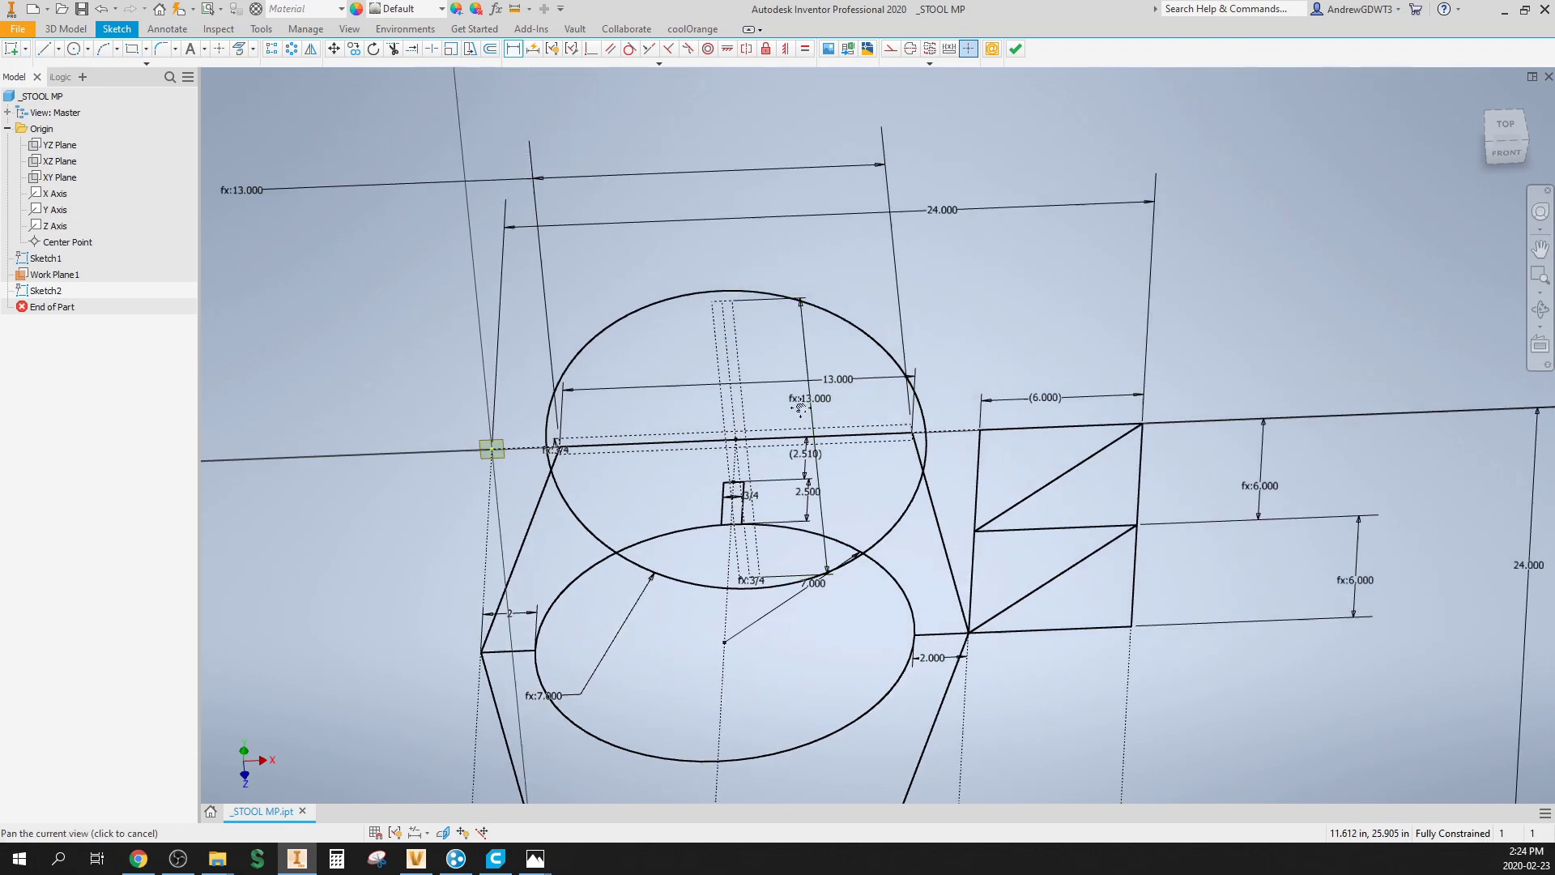
scroll(801, 401, down, 3)
key(Escape)
Step: Examine from several angles how the seat circle and crossing leg profiles sit on the leg layout
middle_drag(770, 469, 750, 309)
scroll(761, 349, up, 4)
shift+middle_drag(767, 361, 754, 307)
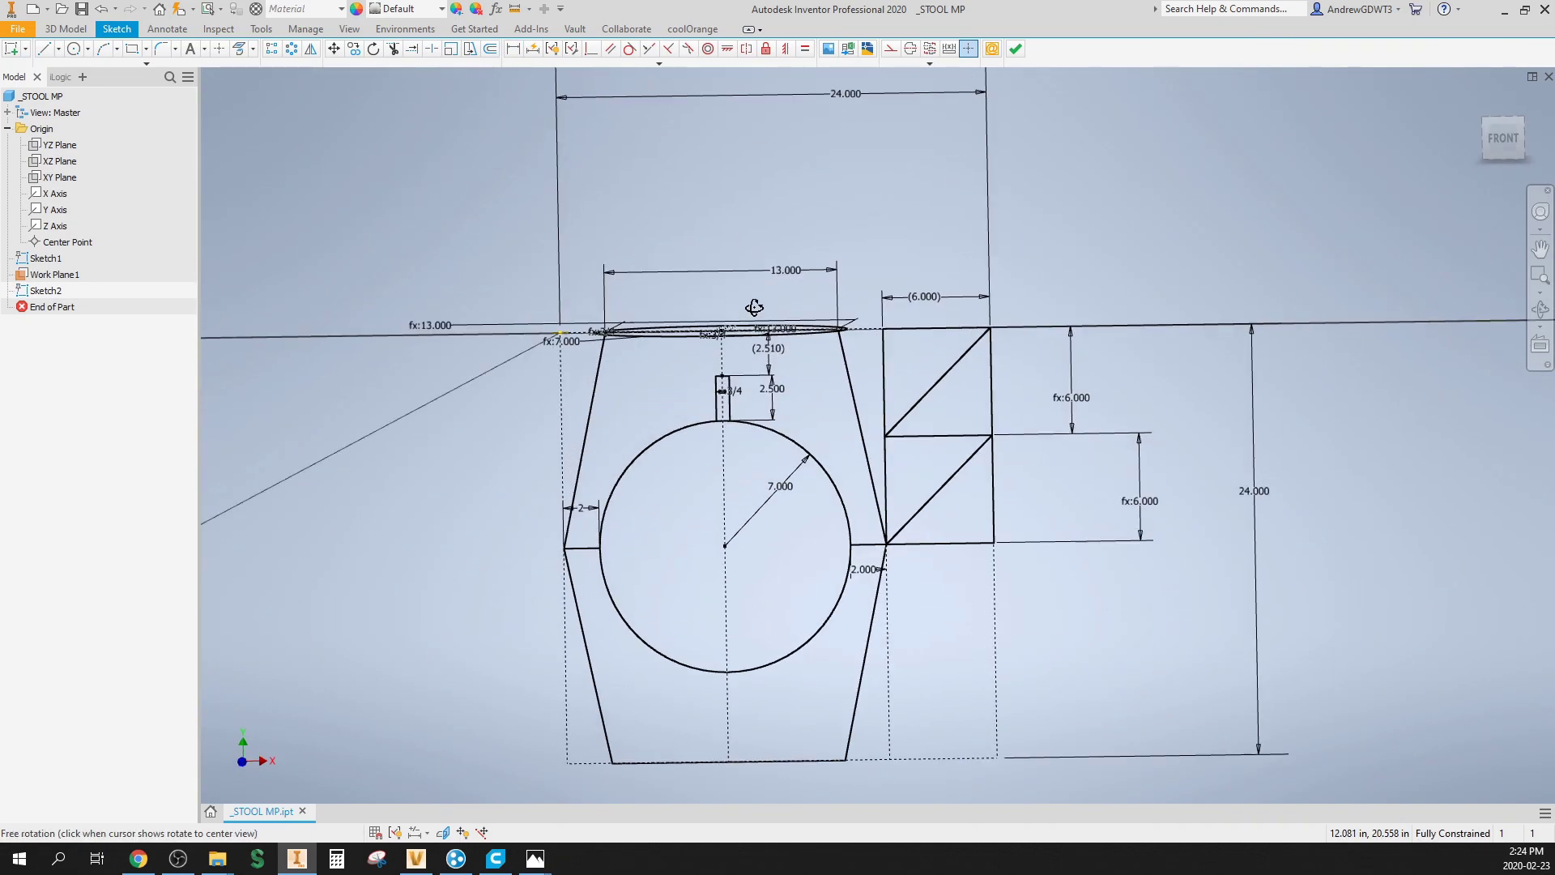
mouse_move(754, 307)
mouse_down()
mouse_move(802, 306)
mouse_move(814, 338)
mouse_up()
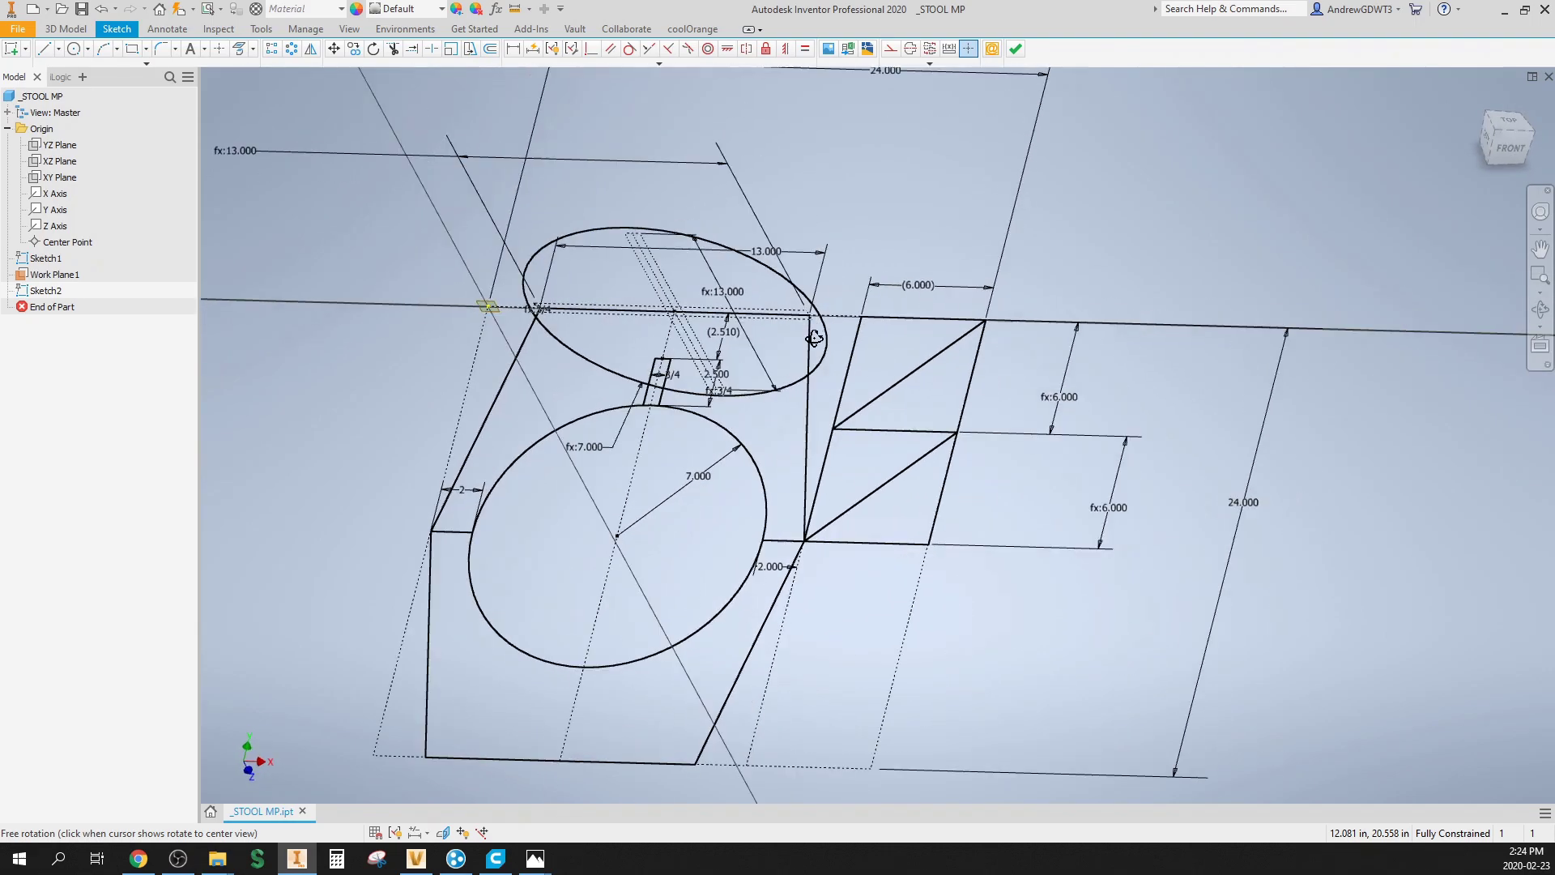
mouse_move(814, 339)
shift+middle_down()
mouse_move(802, 320)
mouse_move(785, 347)
mouse_move(738, 351)
mouse_move(791, 365)
mouse_move(584, 375)
shift+middle_up()
scroll(739, 314, down, 3)
scroll(735, 337, down, 3)
scroll(731, 322, up, 2)
scroll(727, 334, up, 2)
shift+middle_drag(585, 375, 651, 394)
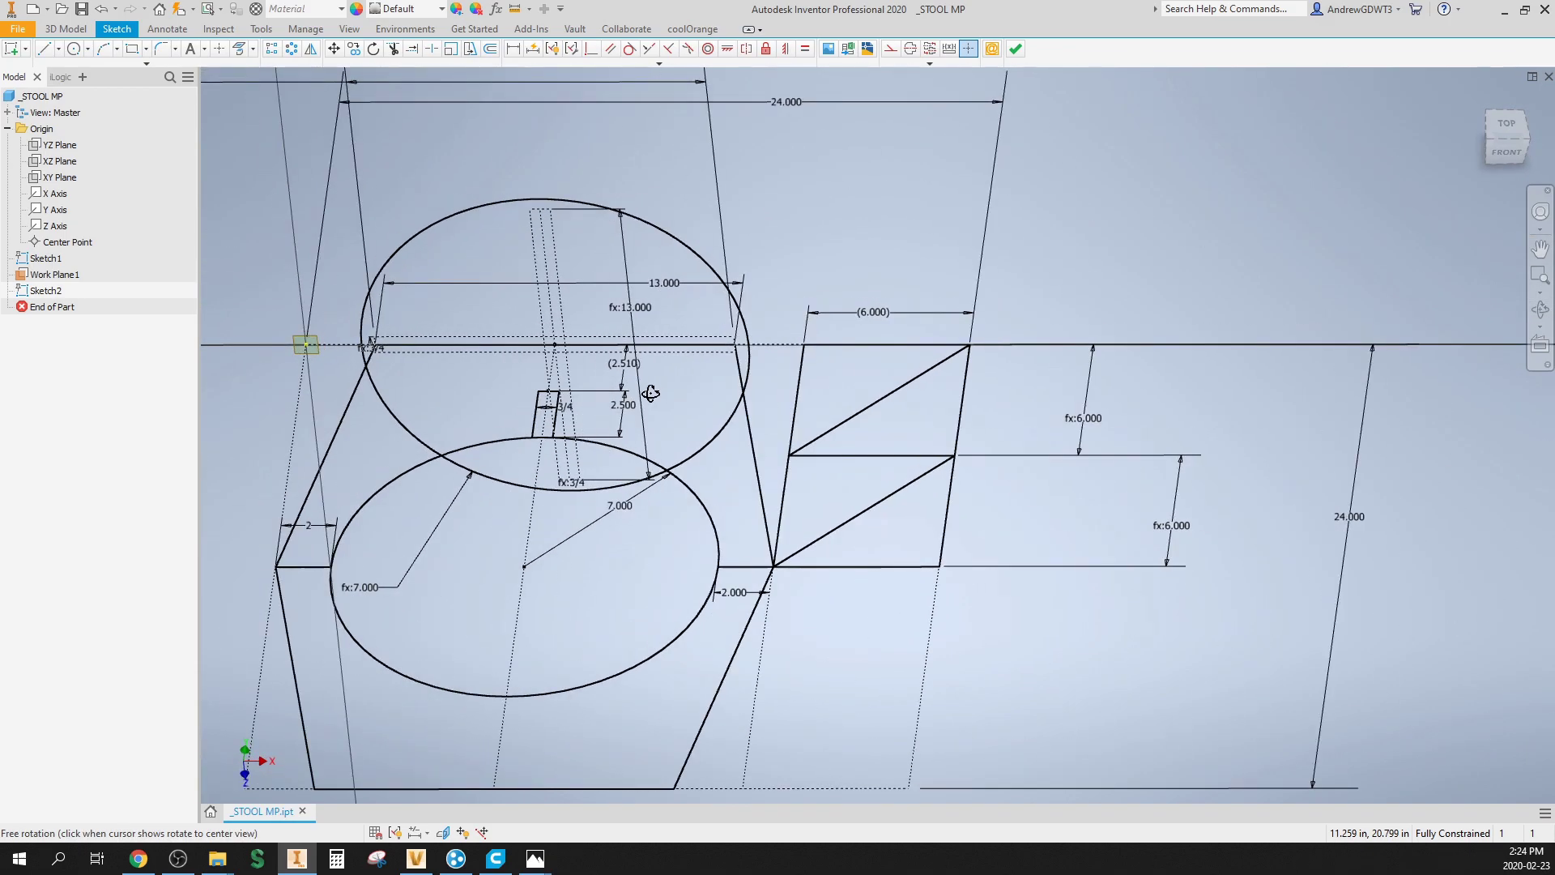
drag(650, 392, 656, 390)
Step: Finish the seat sketch and select Sketch2 in the model tree
click(1015, 48)
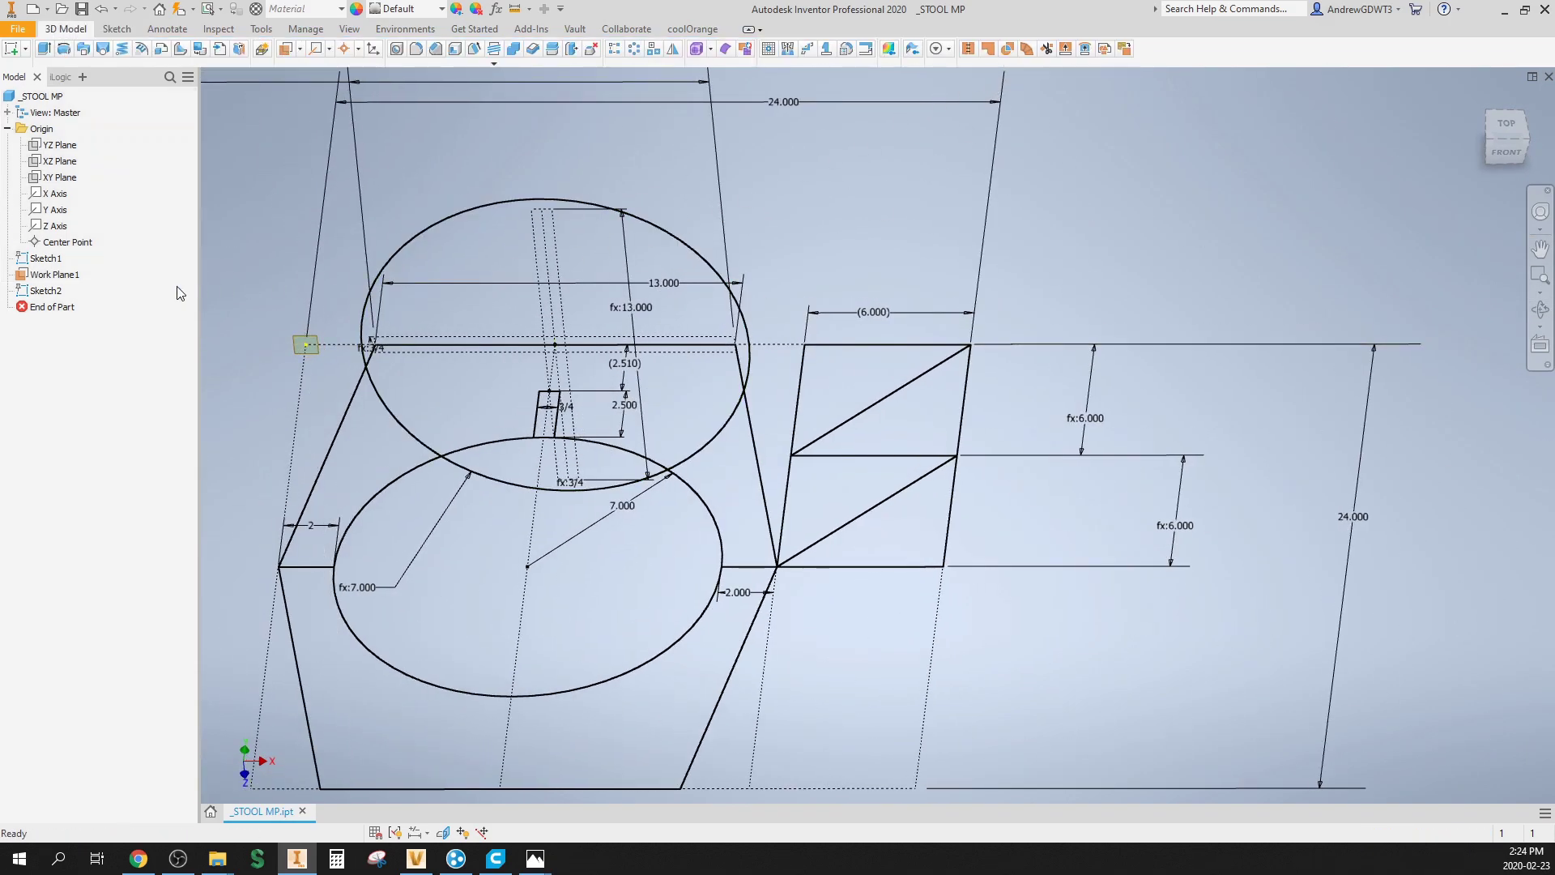
click(43, 293)
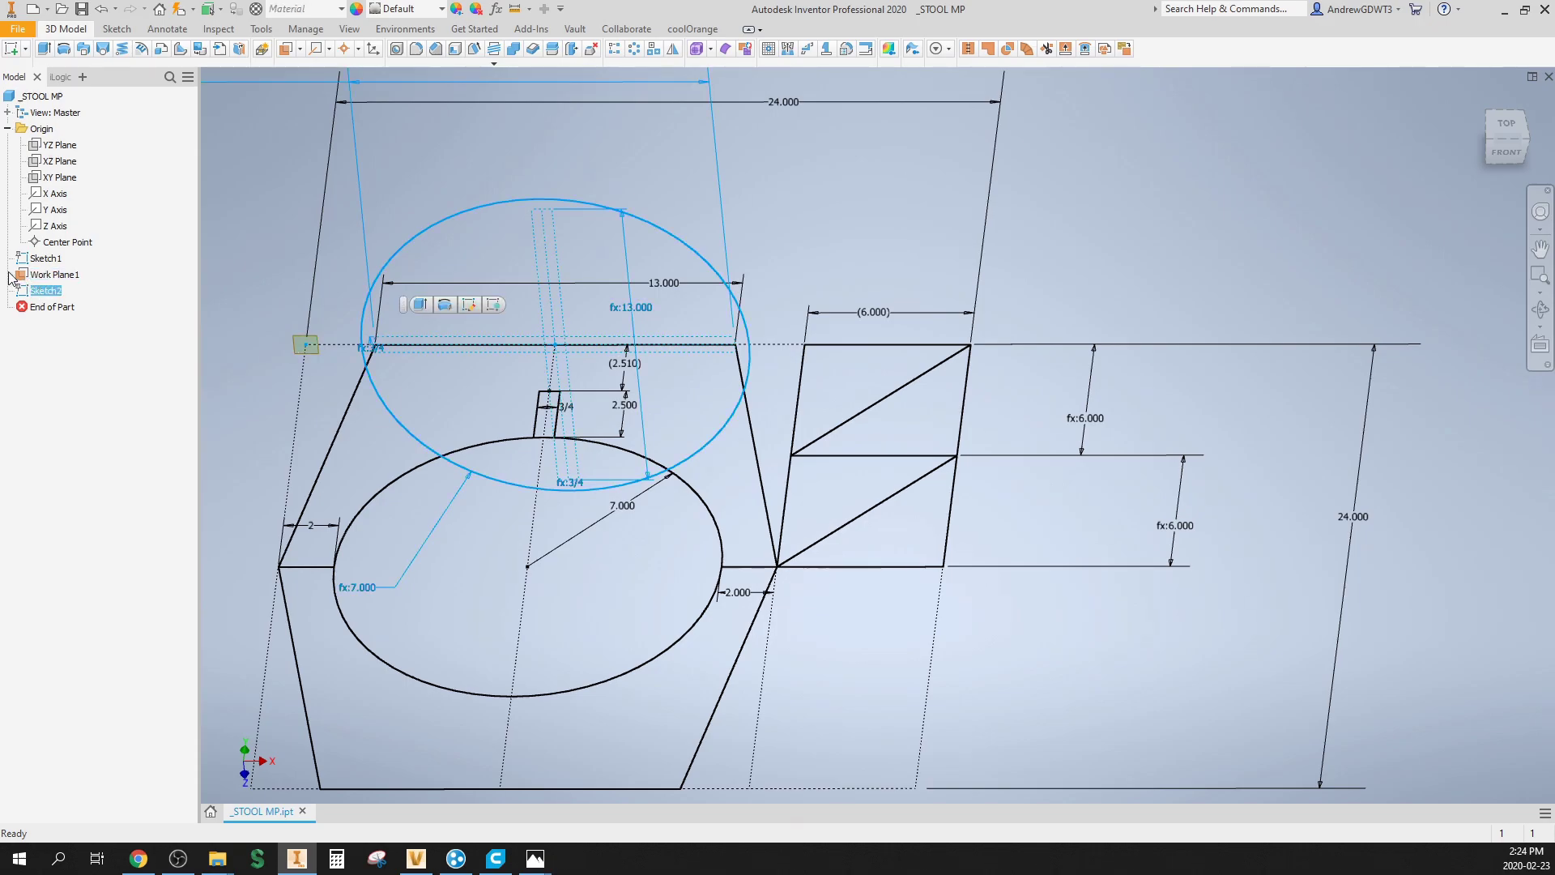
Step: Start a new sketch on Work Plane1 and project the front long edge of the horizontal leg profile
click(40, 276)
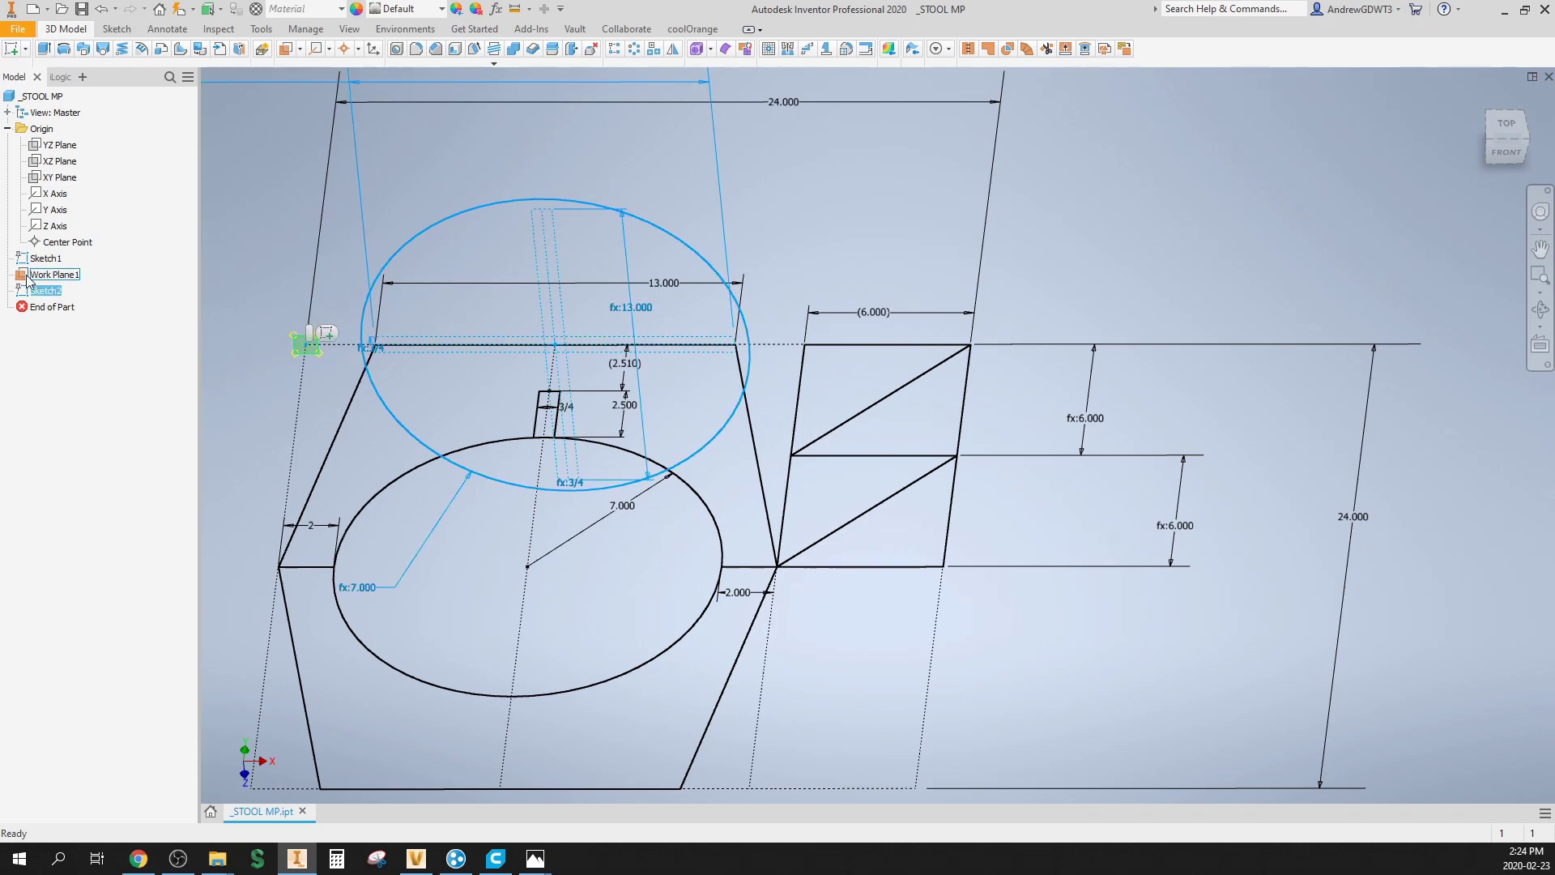
click(9, 50)
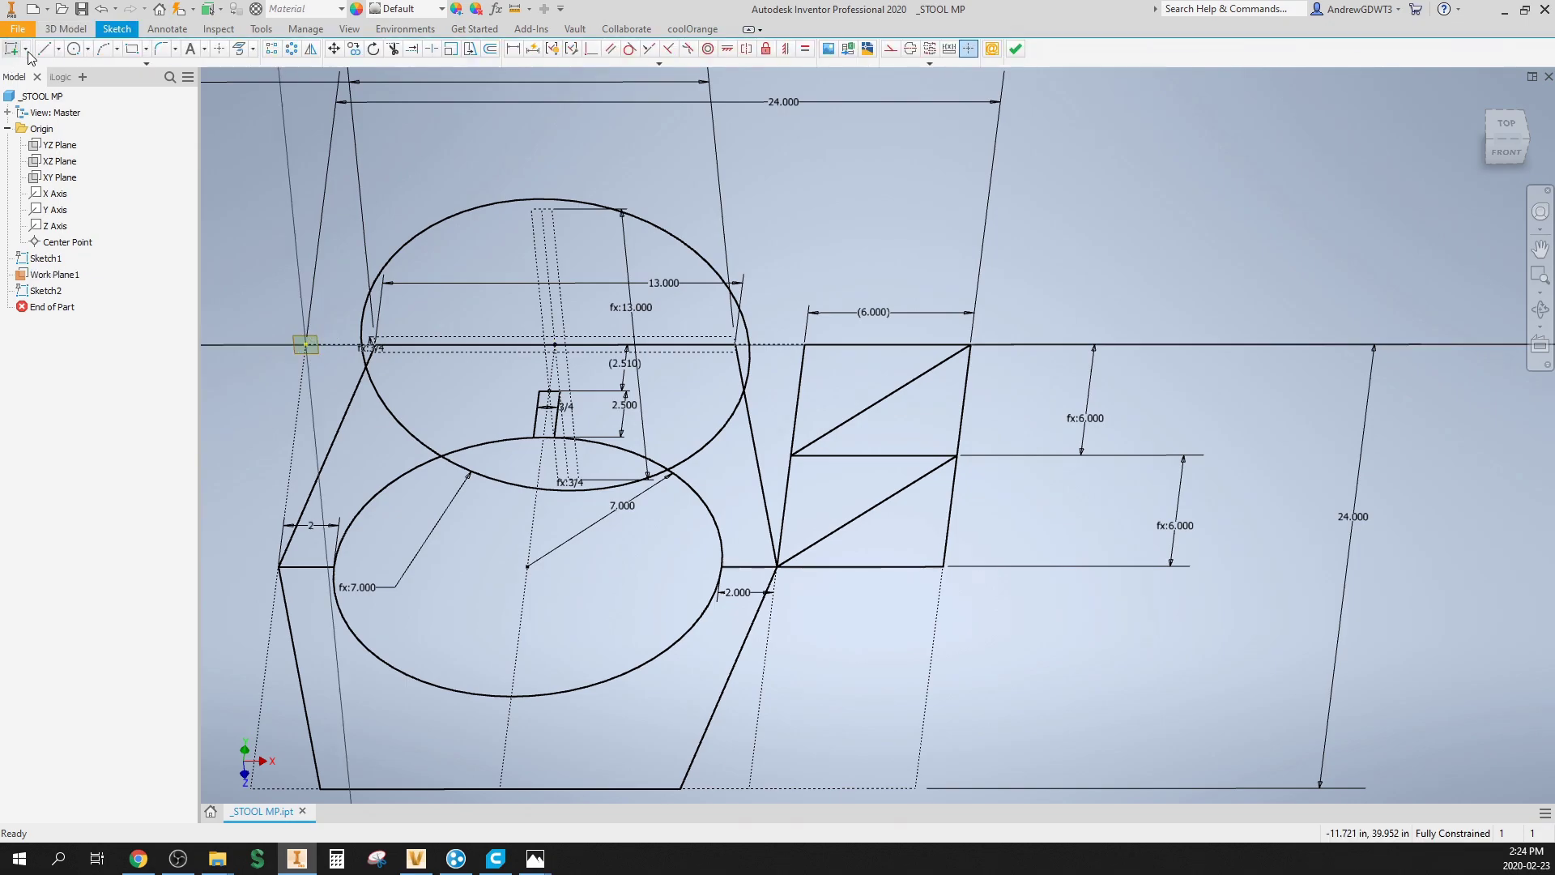
click(245, 49)
scroll(580, 365, up, 3)
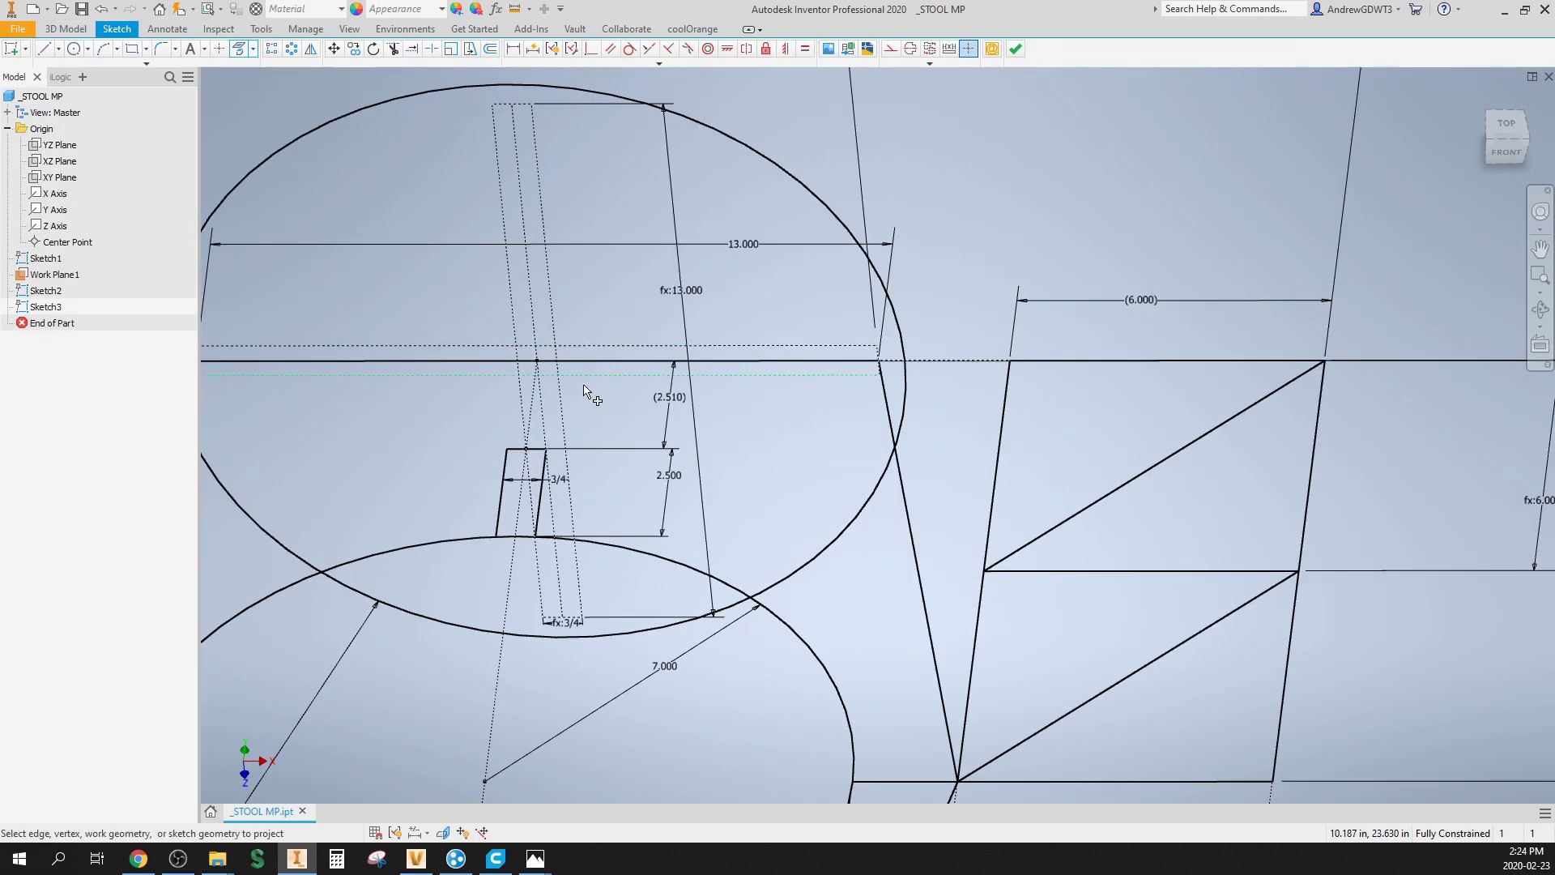
click(583, 379)
key(Escape)
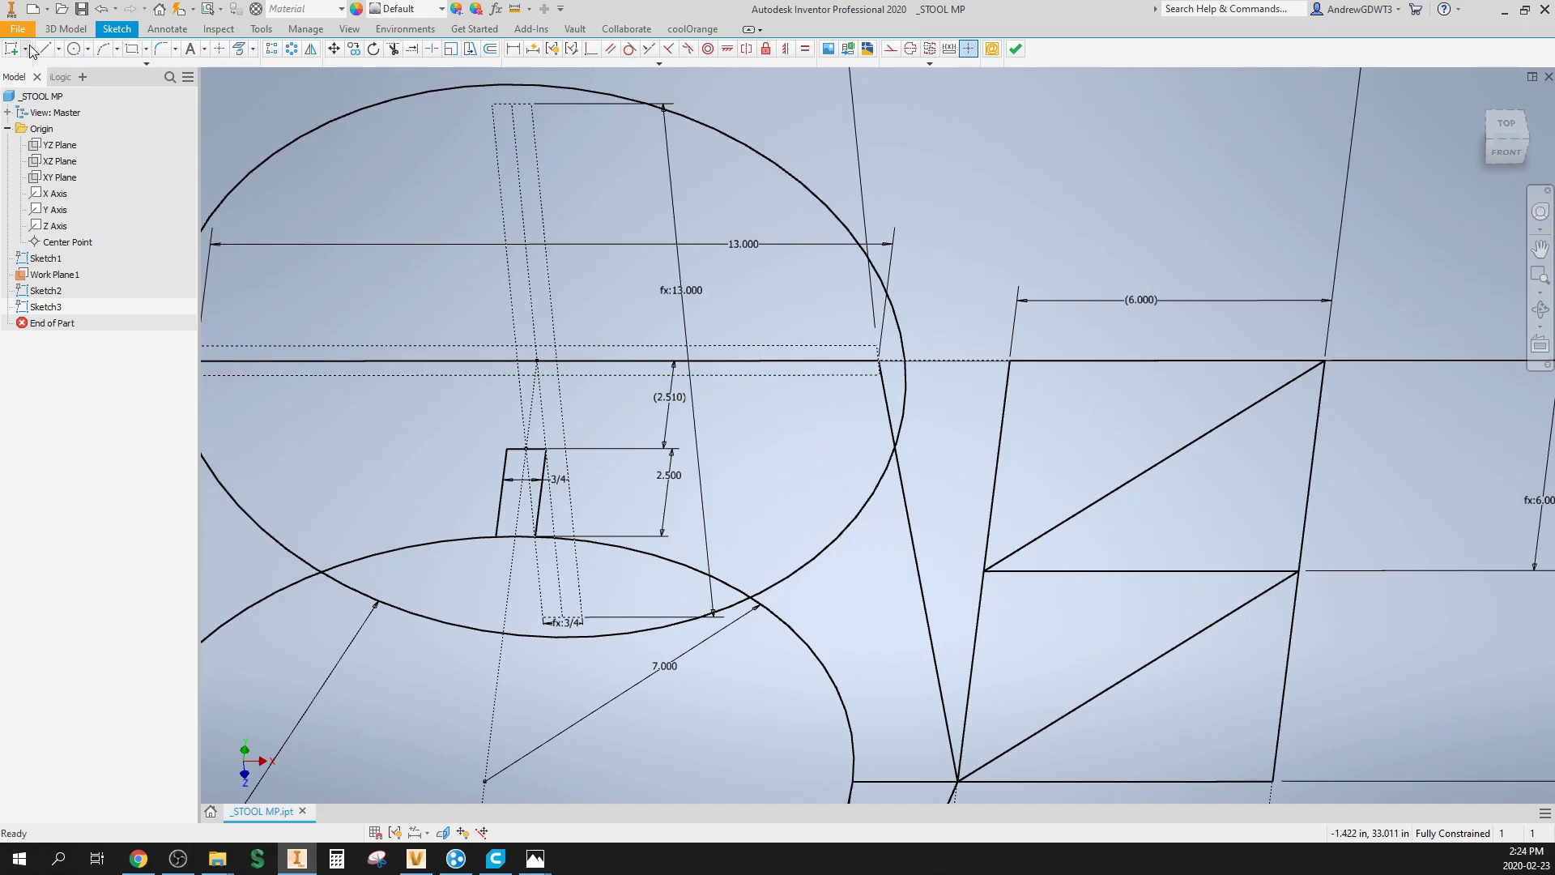
Step: Sketch a closed right triangle about 4.6 in wide and 3.9 in tall beside the crossing leg profiles
click(47, 49)
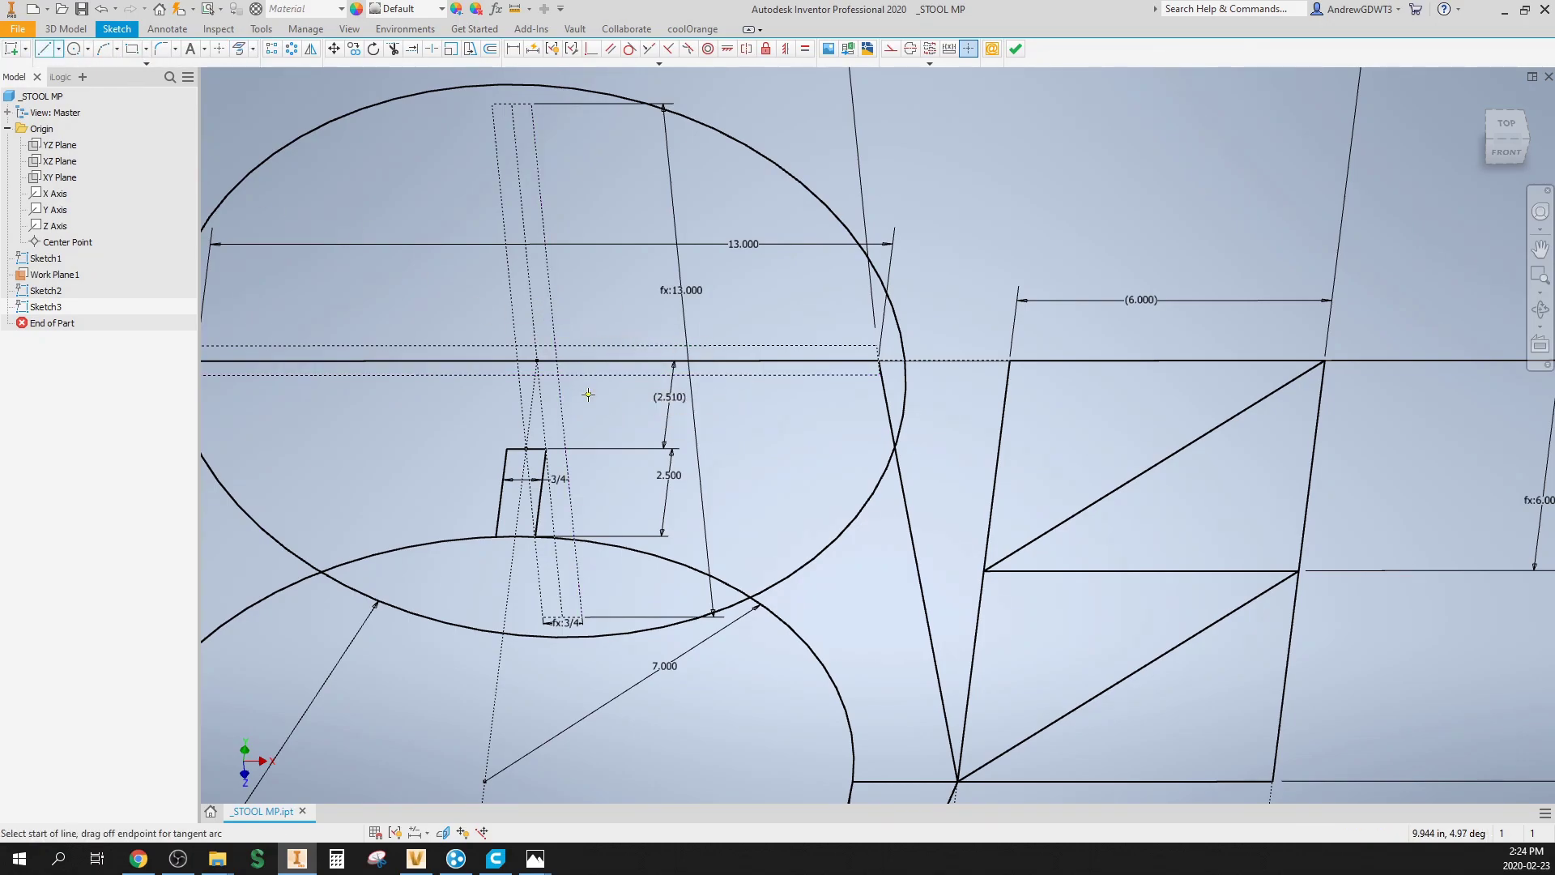
click(589, 394)
click(832, 395)
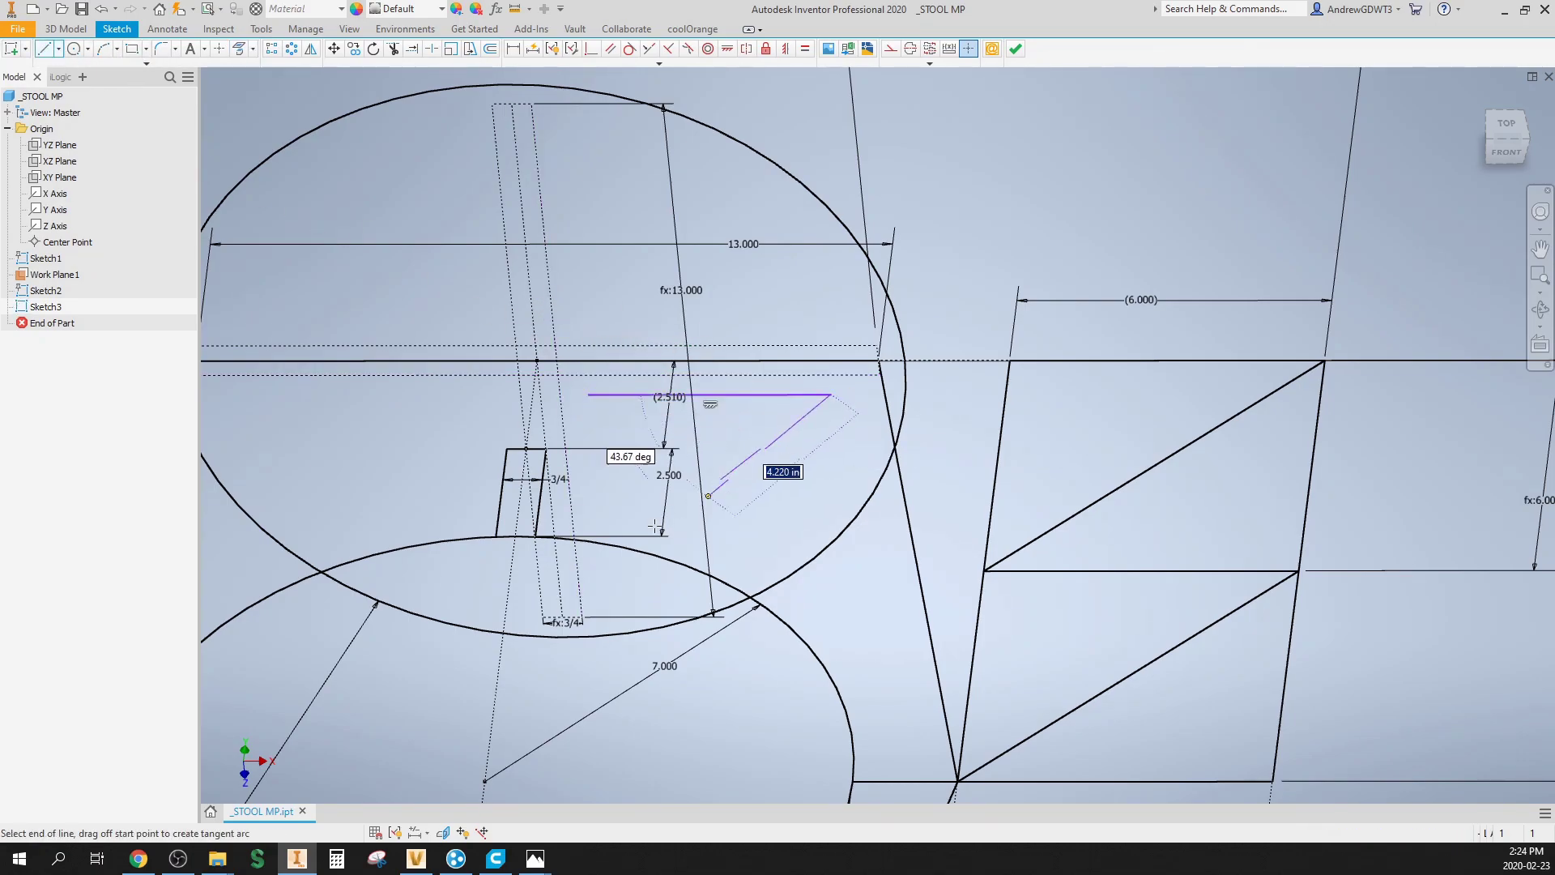
click(603, 548)
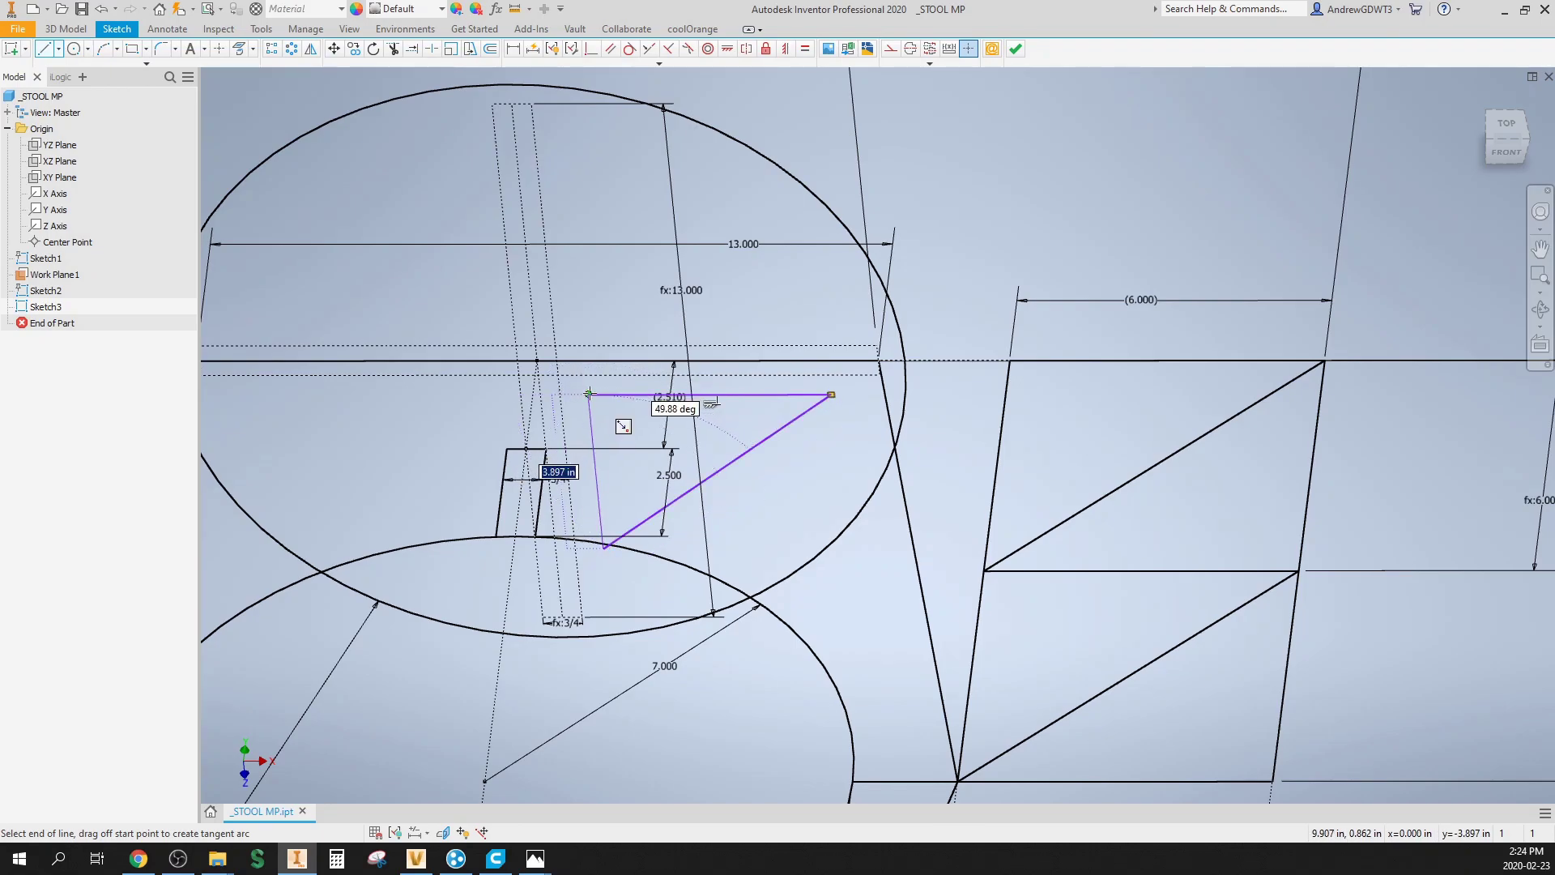
click(589, 395)
scroll(616, 405, up, 4)
key(Escape)
scroll(646, 406, down, 3)
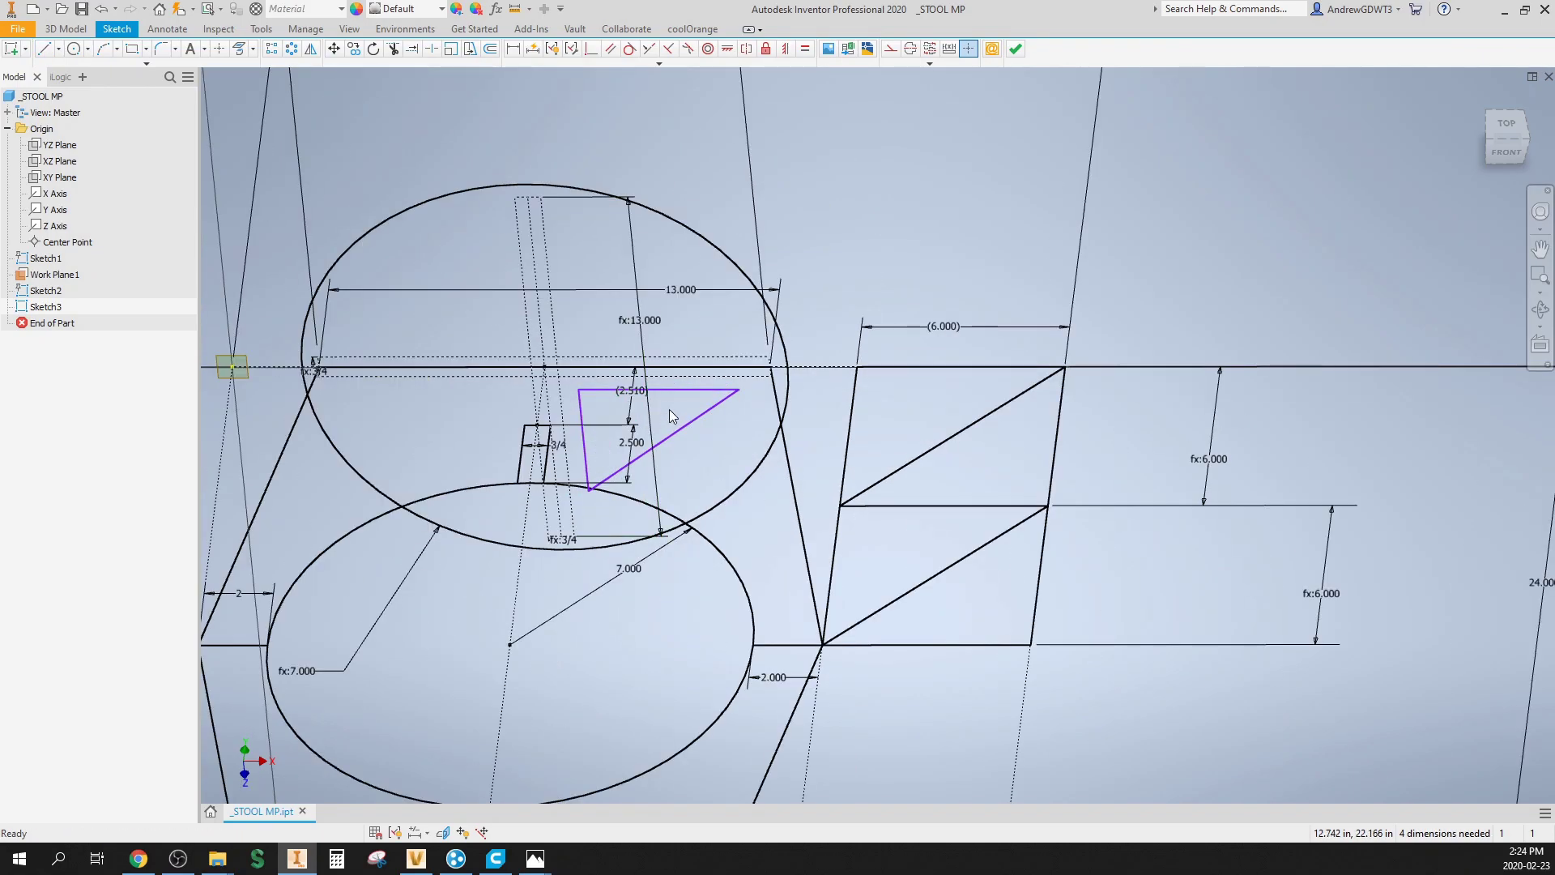
Step: Dimension the triangle's two perpendicular sides, linking them to the layout gusset's 6.000 width and 6.000 height dimensions
key(d)
click(694, 390)
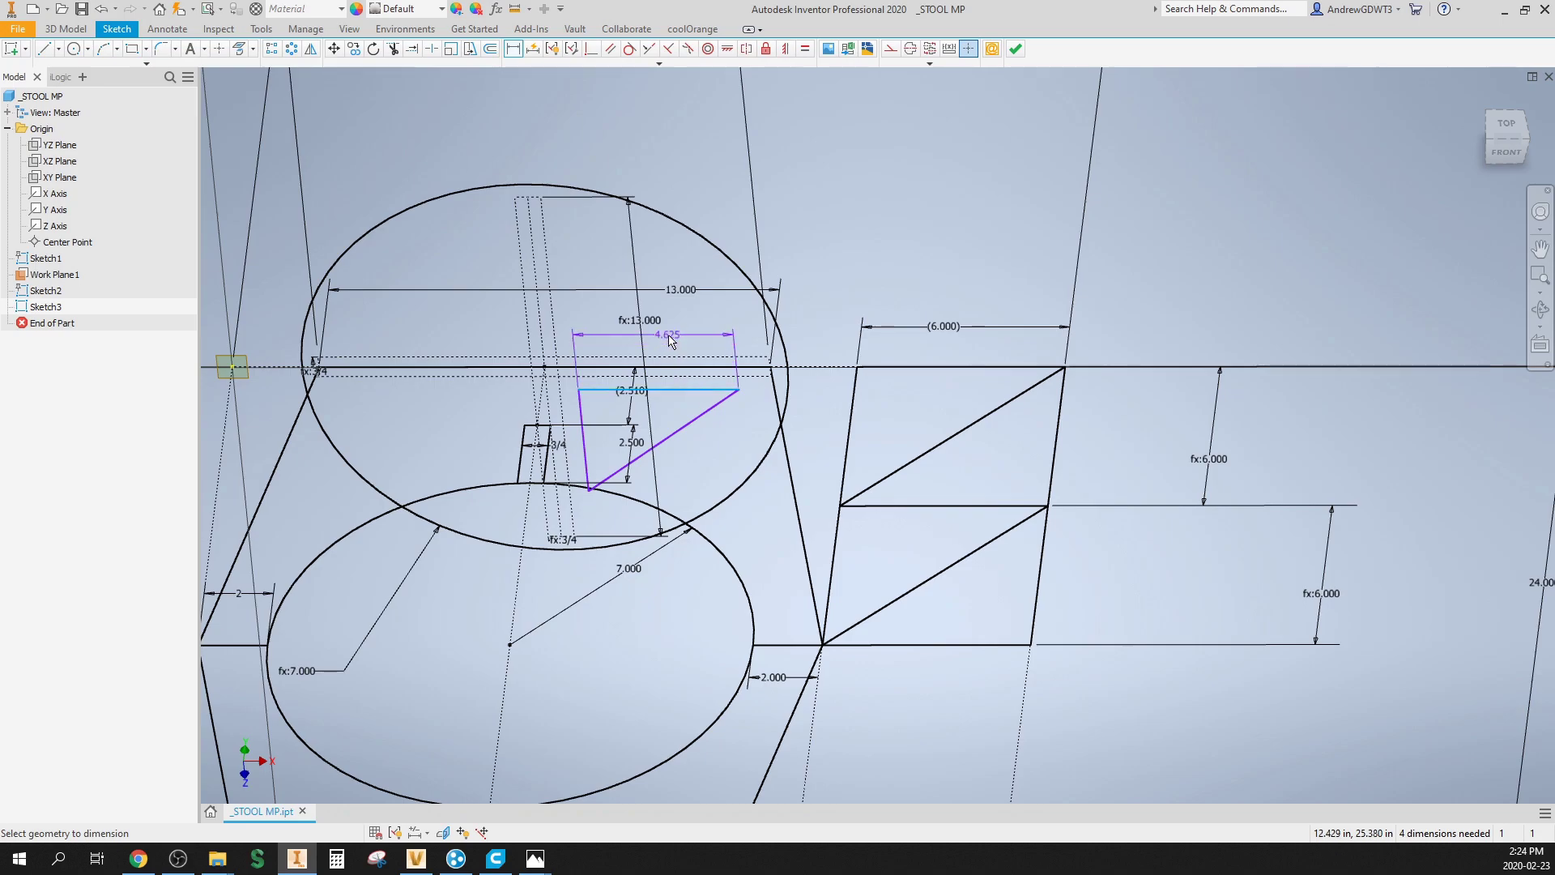
click(725, 341)
key(Return)
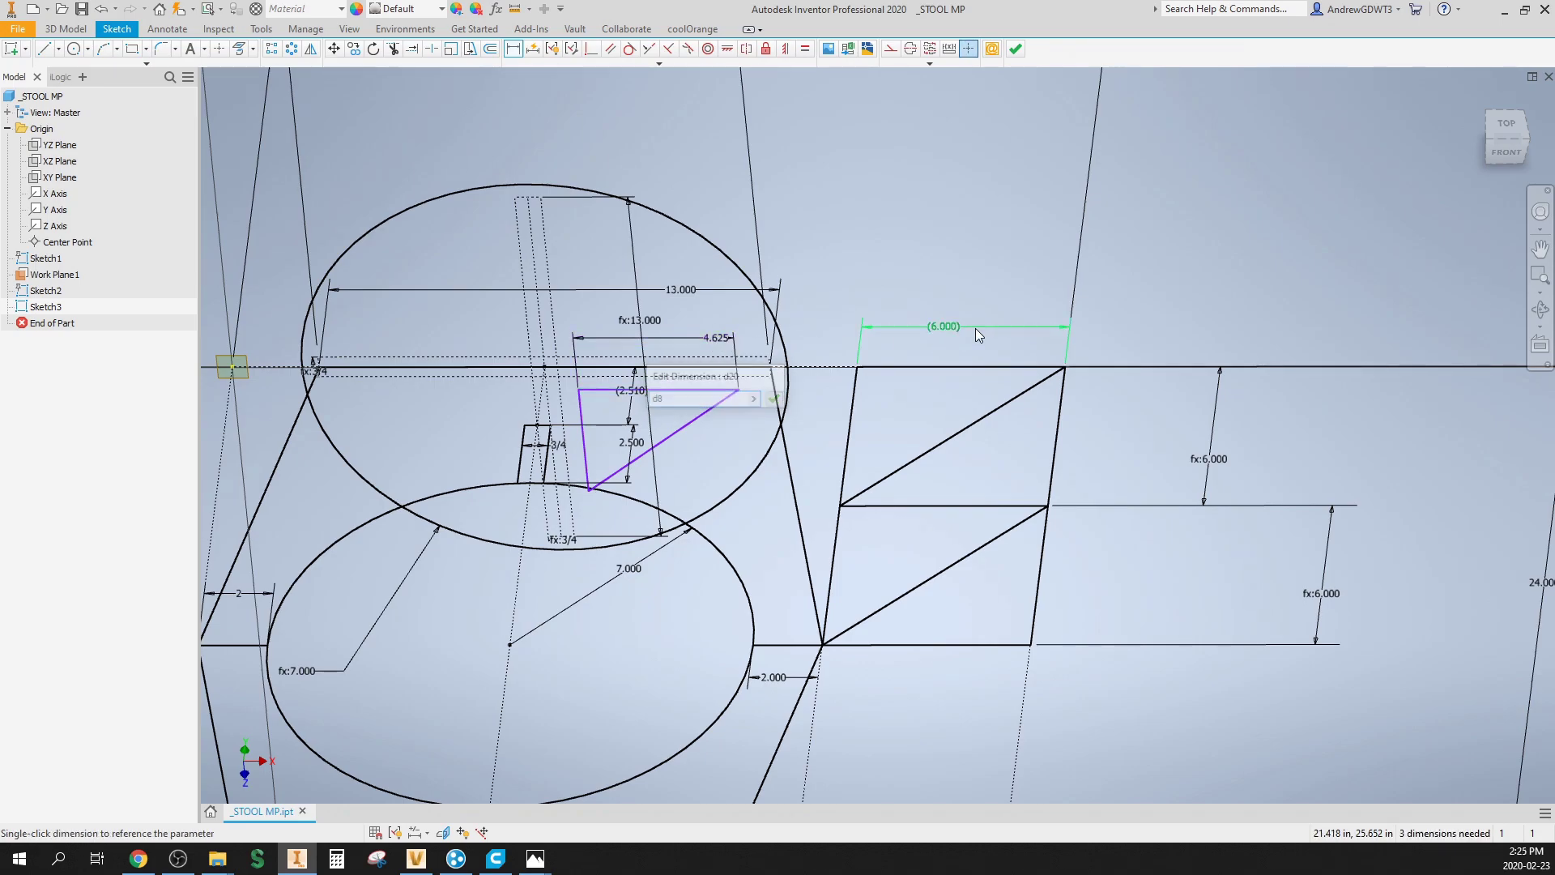
click(686, 449)
click(596, 478)
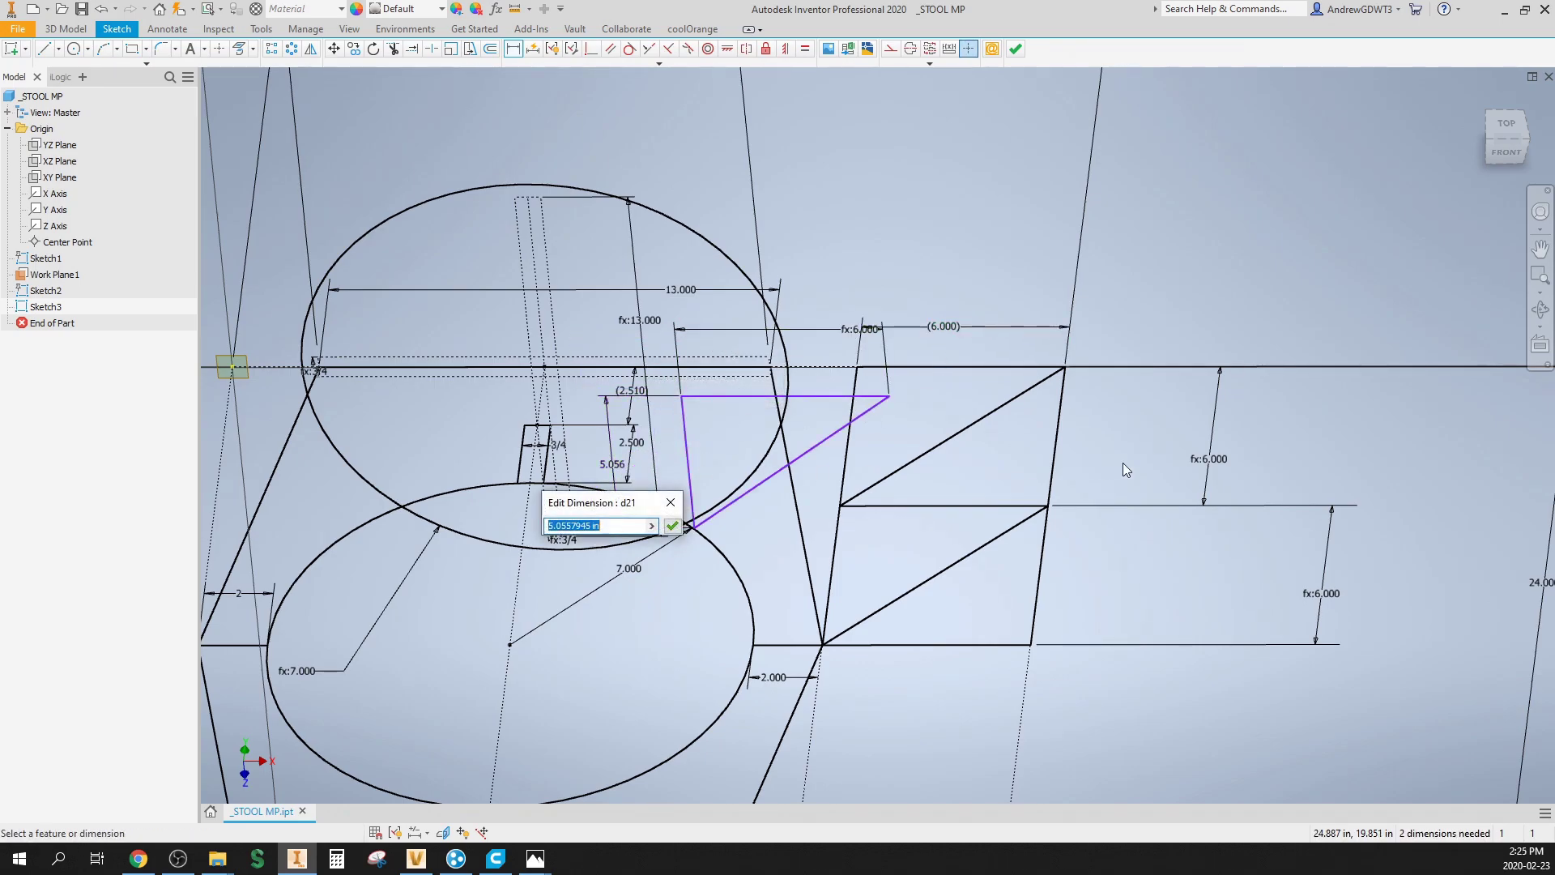
click(1212, 460)
key(Return)
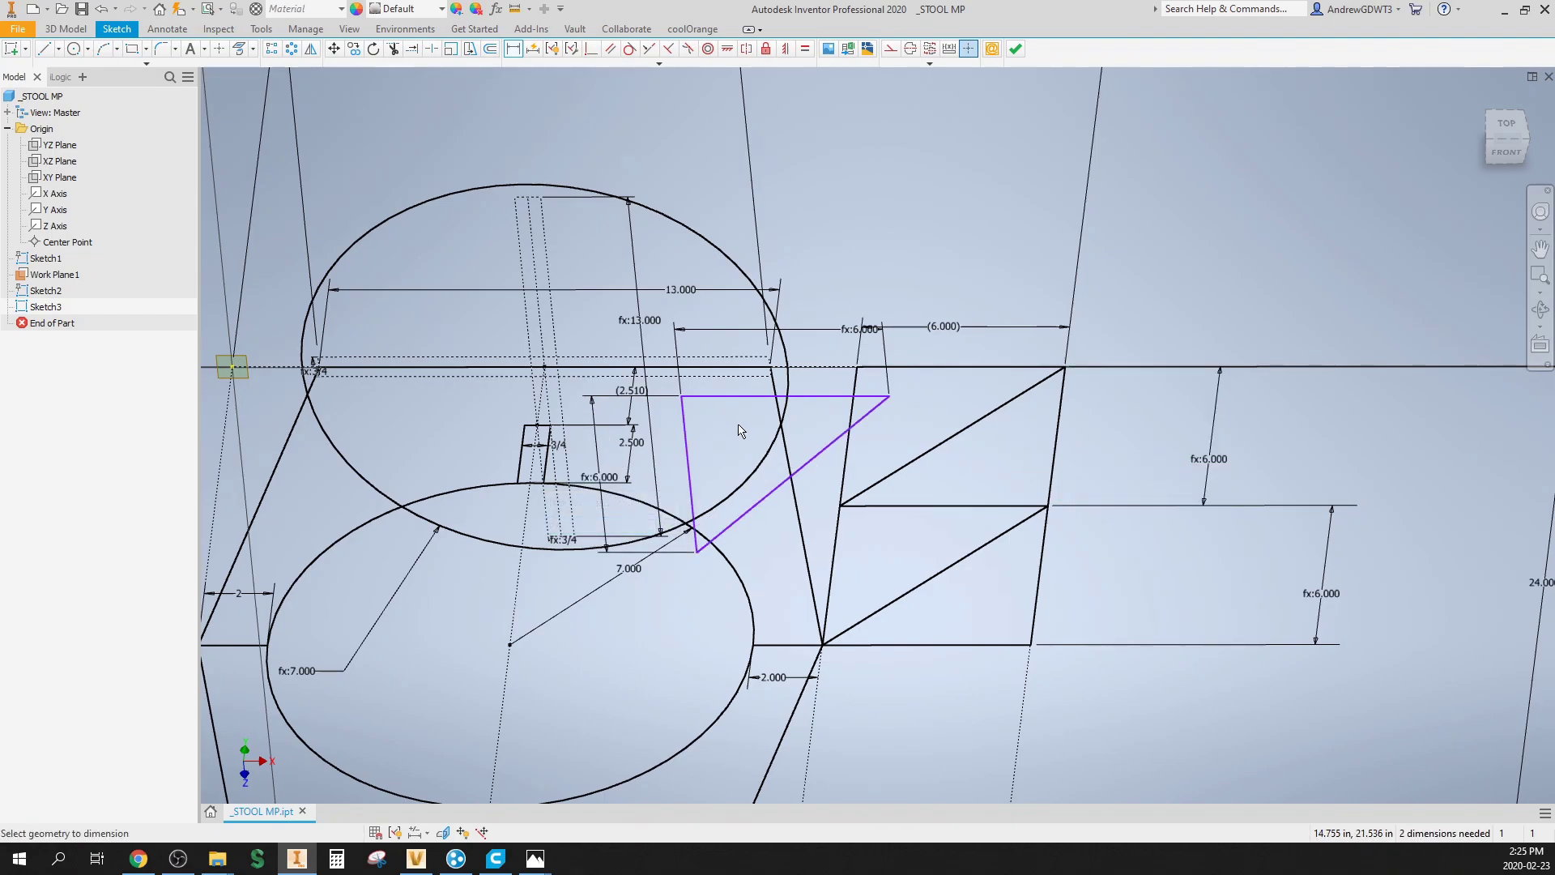
Step: Make the triangle's two perpendicular edges collinear with the adjacent edges of the crossing leg profiles and finish the sketch
key(c)
click(736, 395)
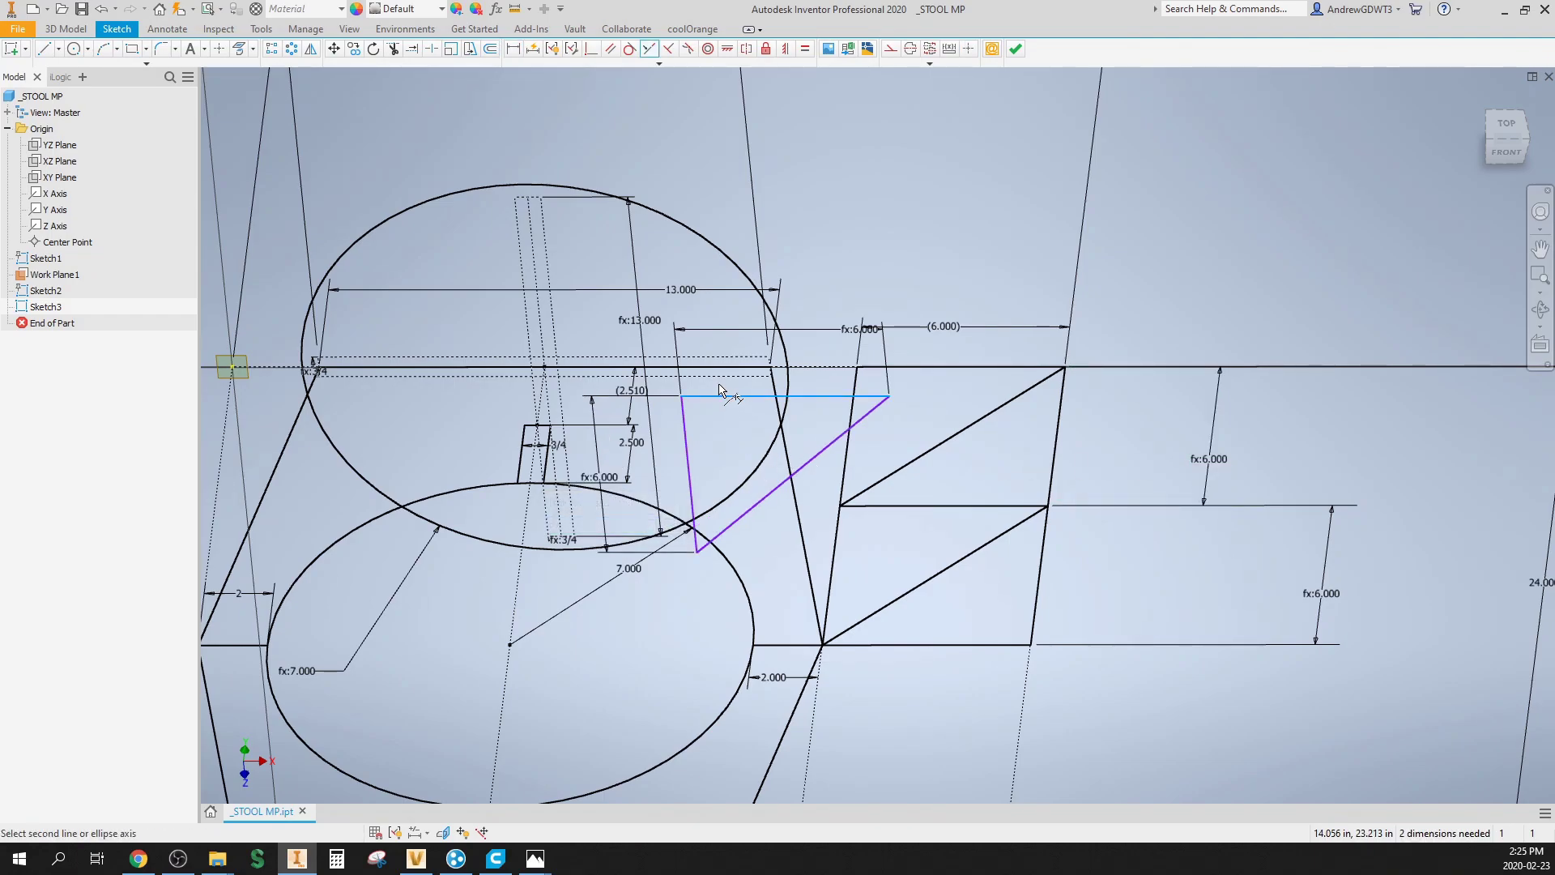
click(716, 376)
click(685, 432)
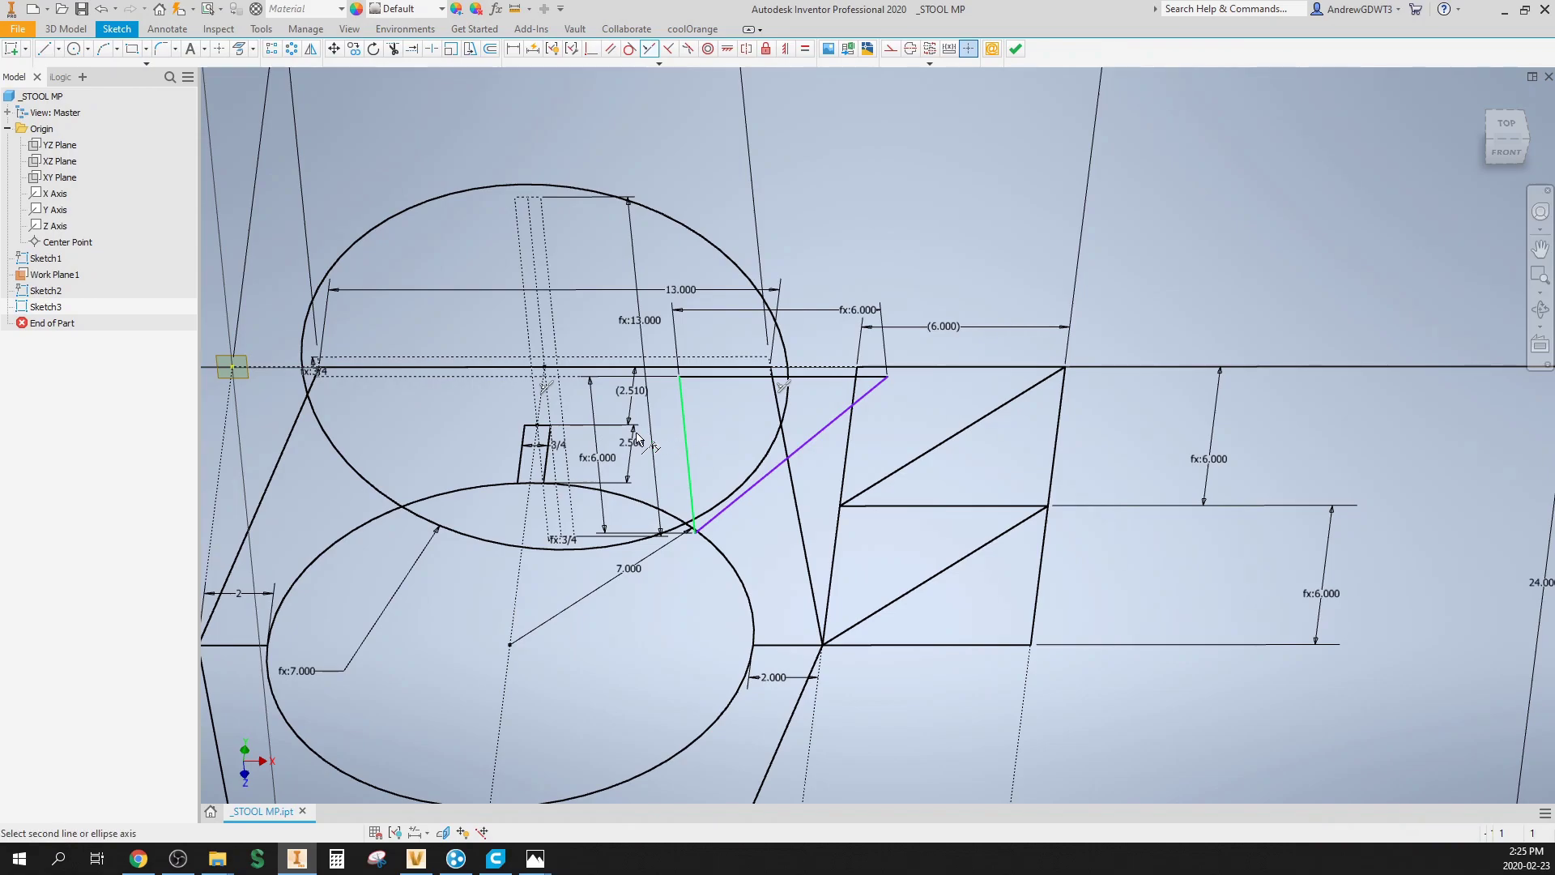
click(566, 409)
key(Escape)
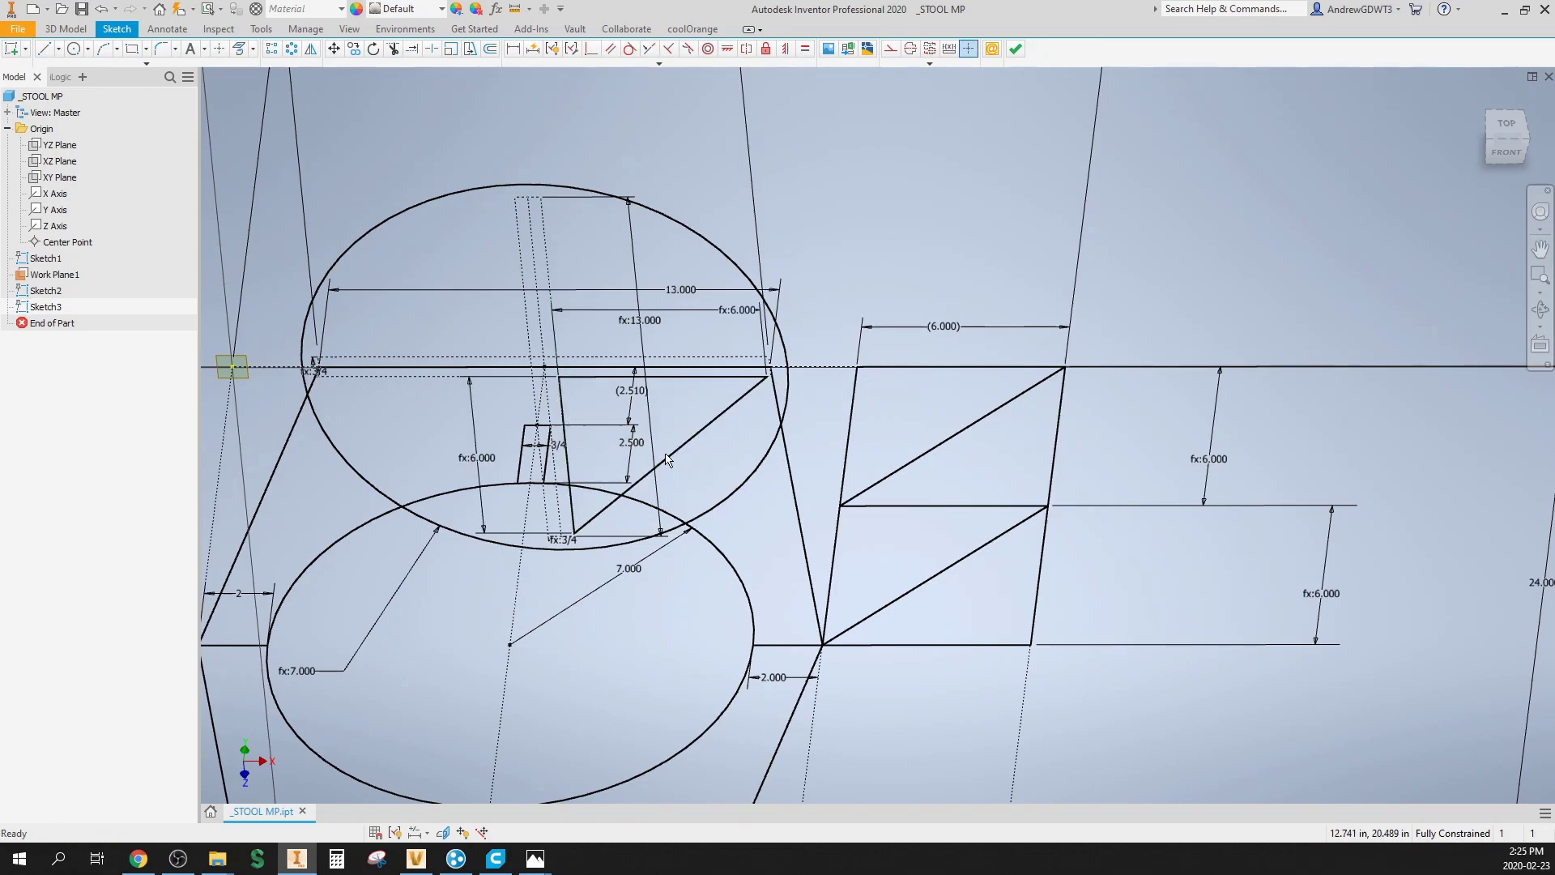
mouse_move(684, 514)
middle_down()
mouse_move(848, 471)
mouse_move(842, 439)
mouse_move(851, 454)
middle_up()
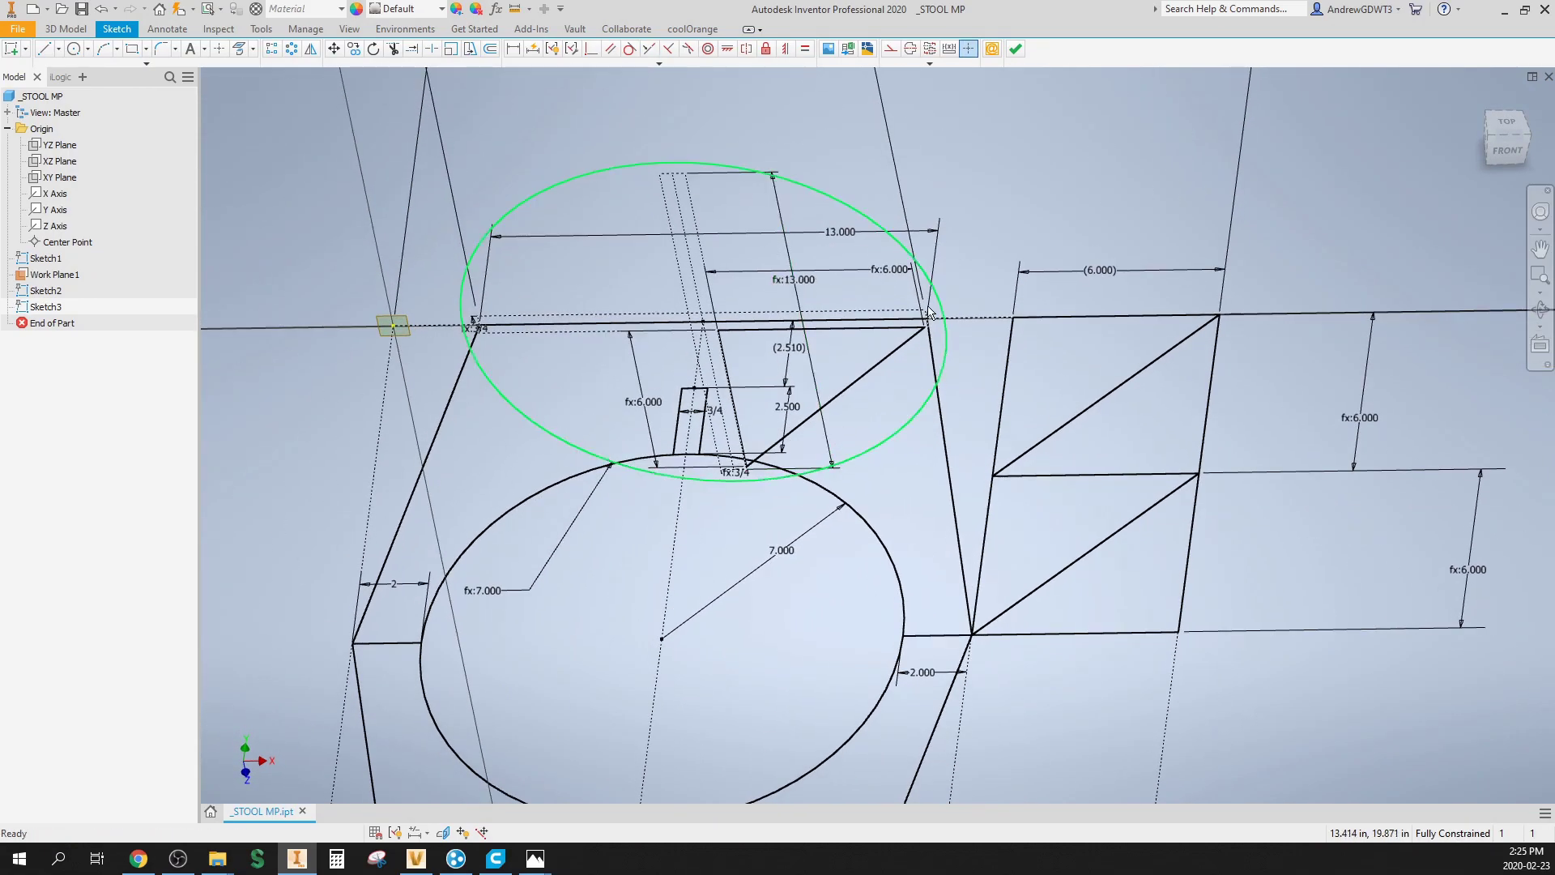
click(1016, 49)
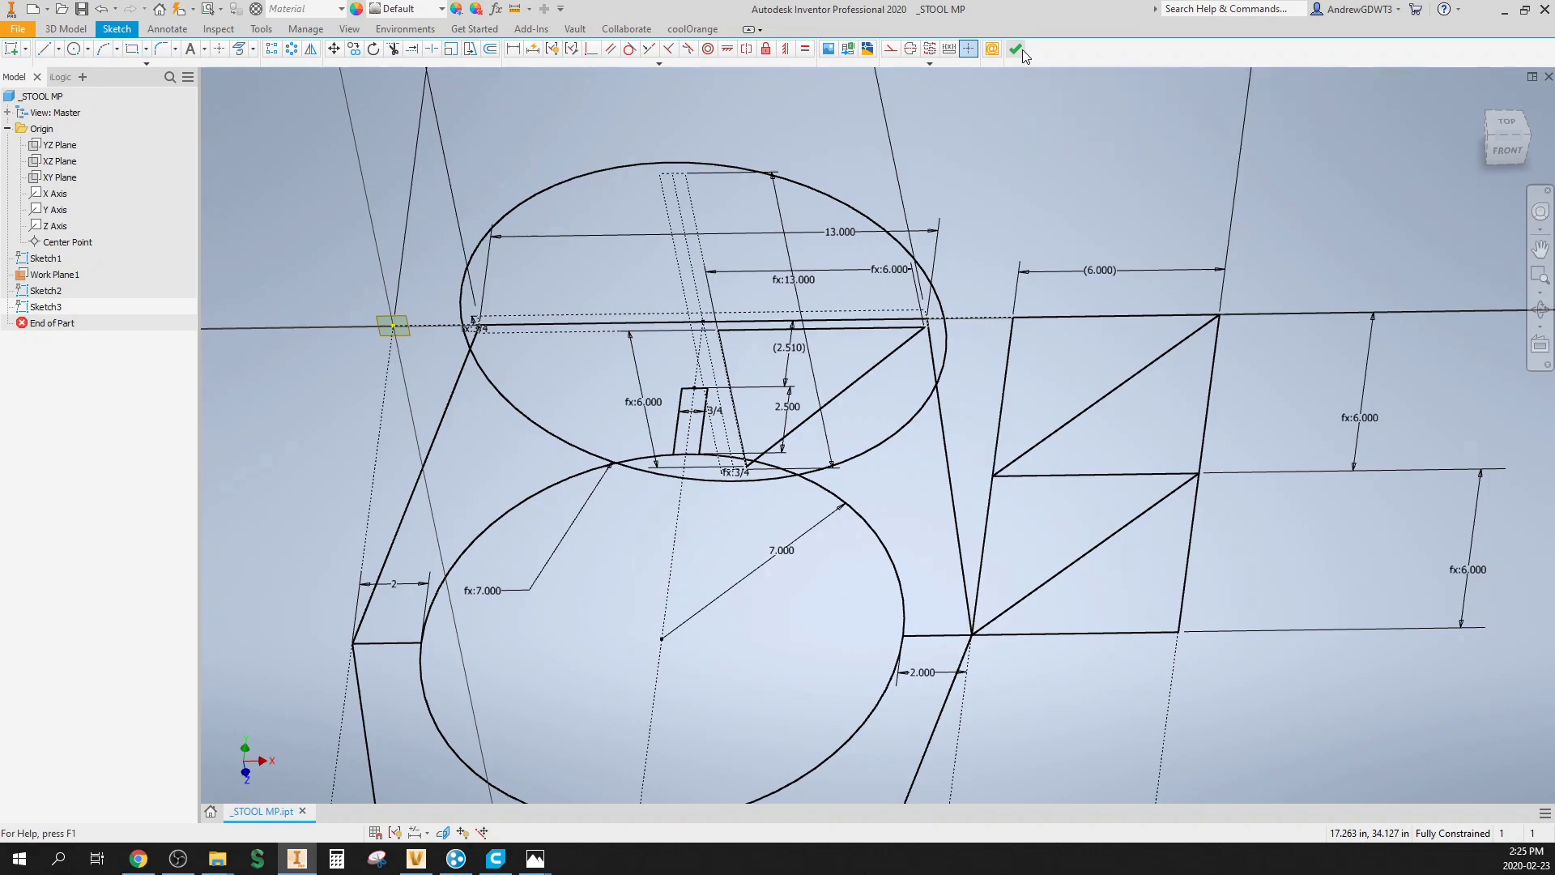
Step: Extrude the seat circle upward in the flipped direction, using the THICKNESS parameter as the distance
mouse_move(1019, 162)
shift+middle_down()
mouse_move(751, 303)
mouse_move(746, 231)
shift+middle_up()
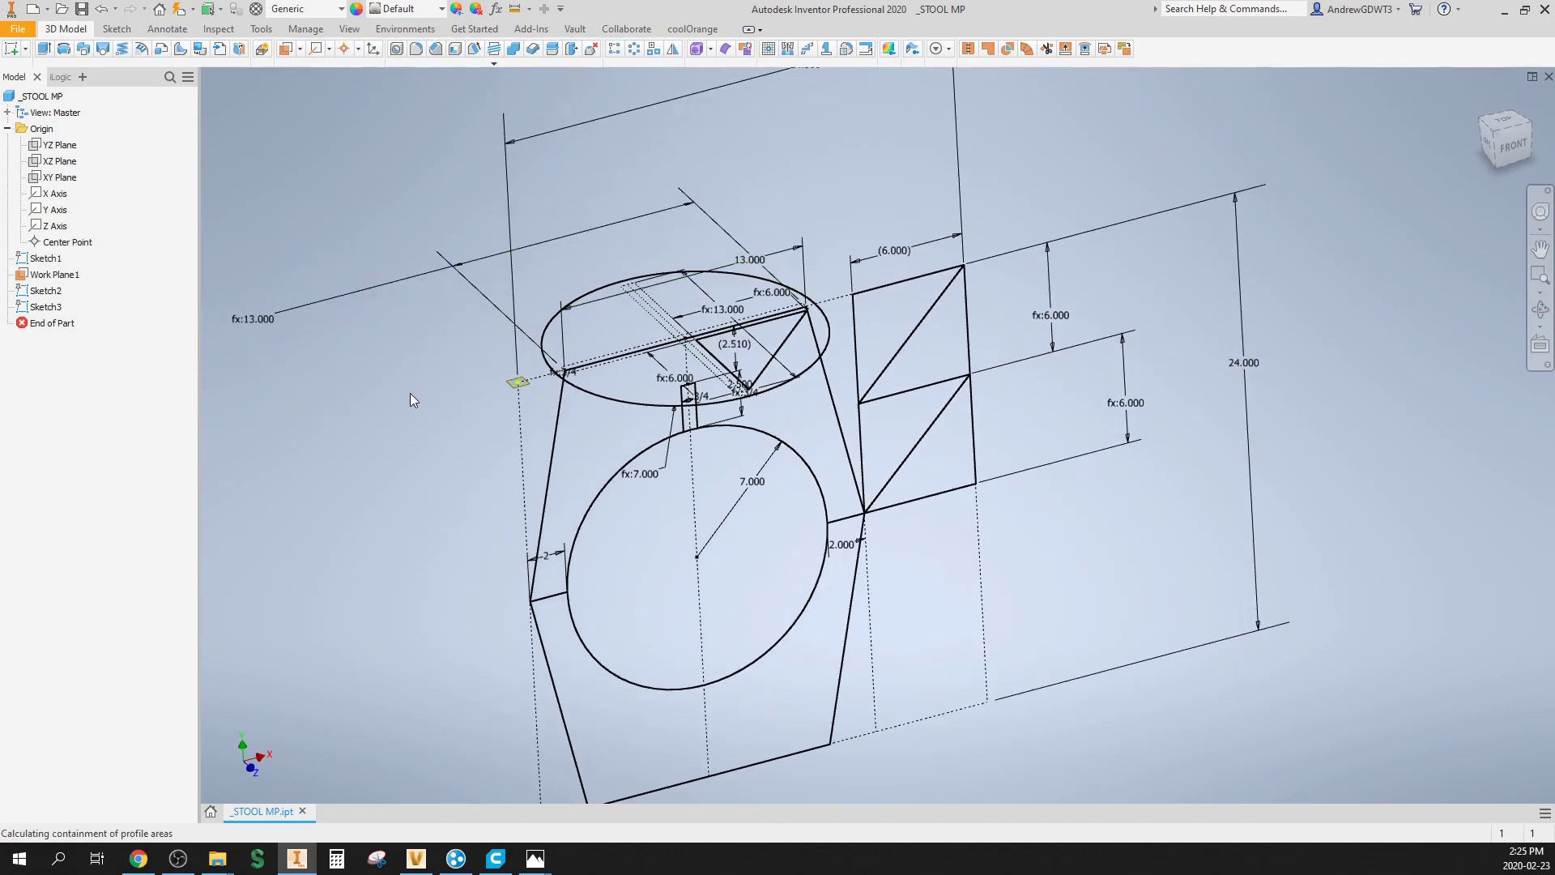
key(e)
click(576, 325)
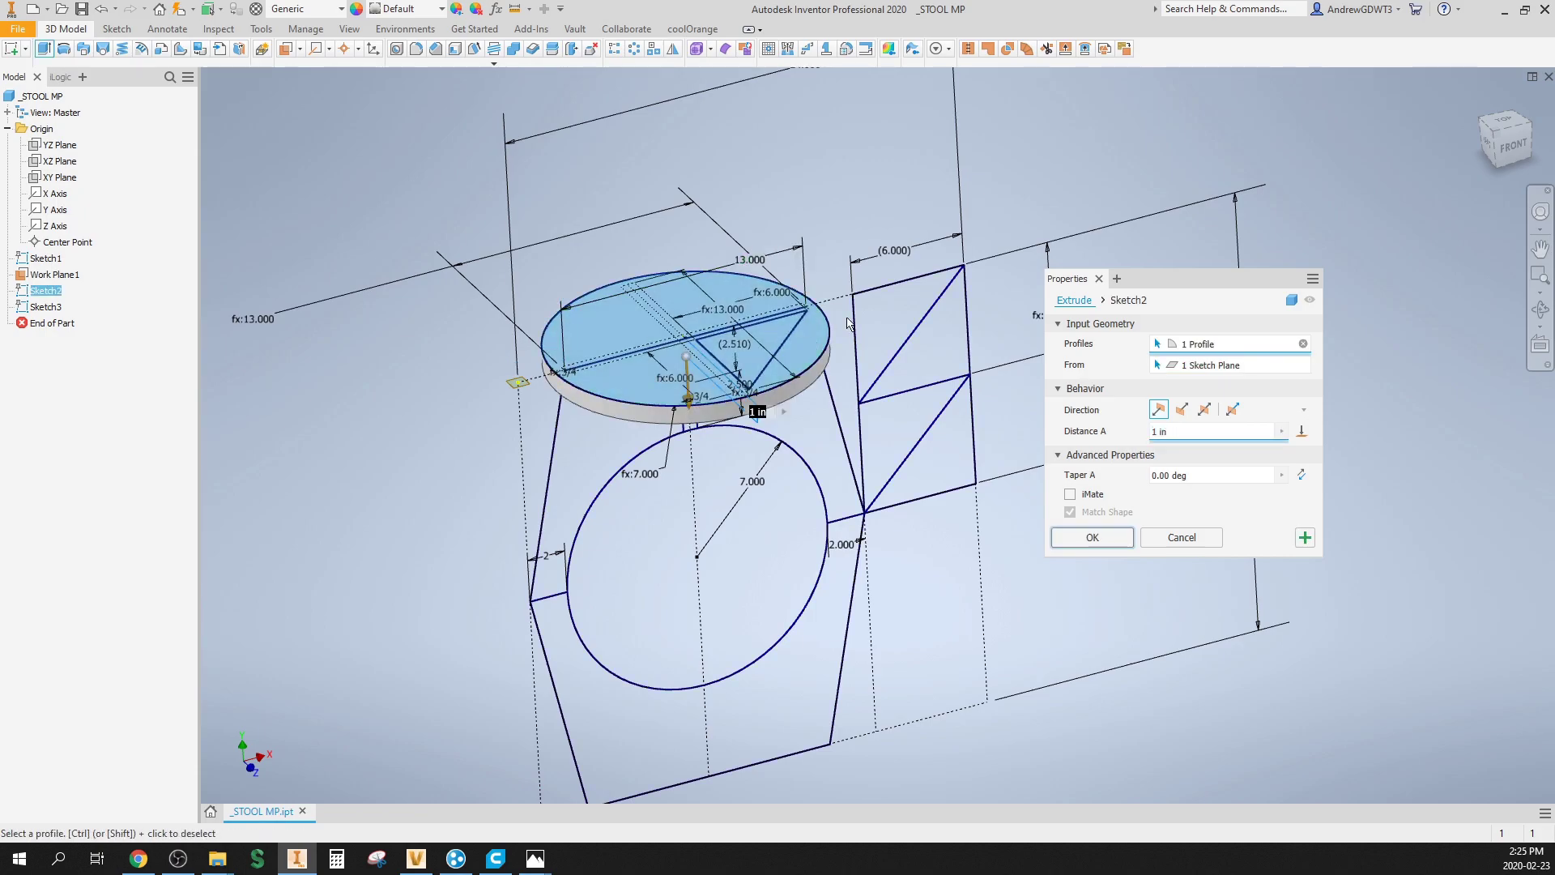
click(1182, 410)
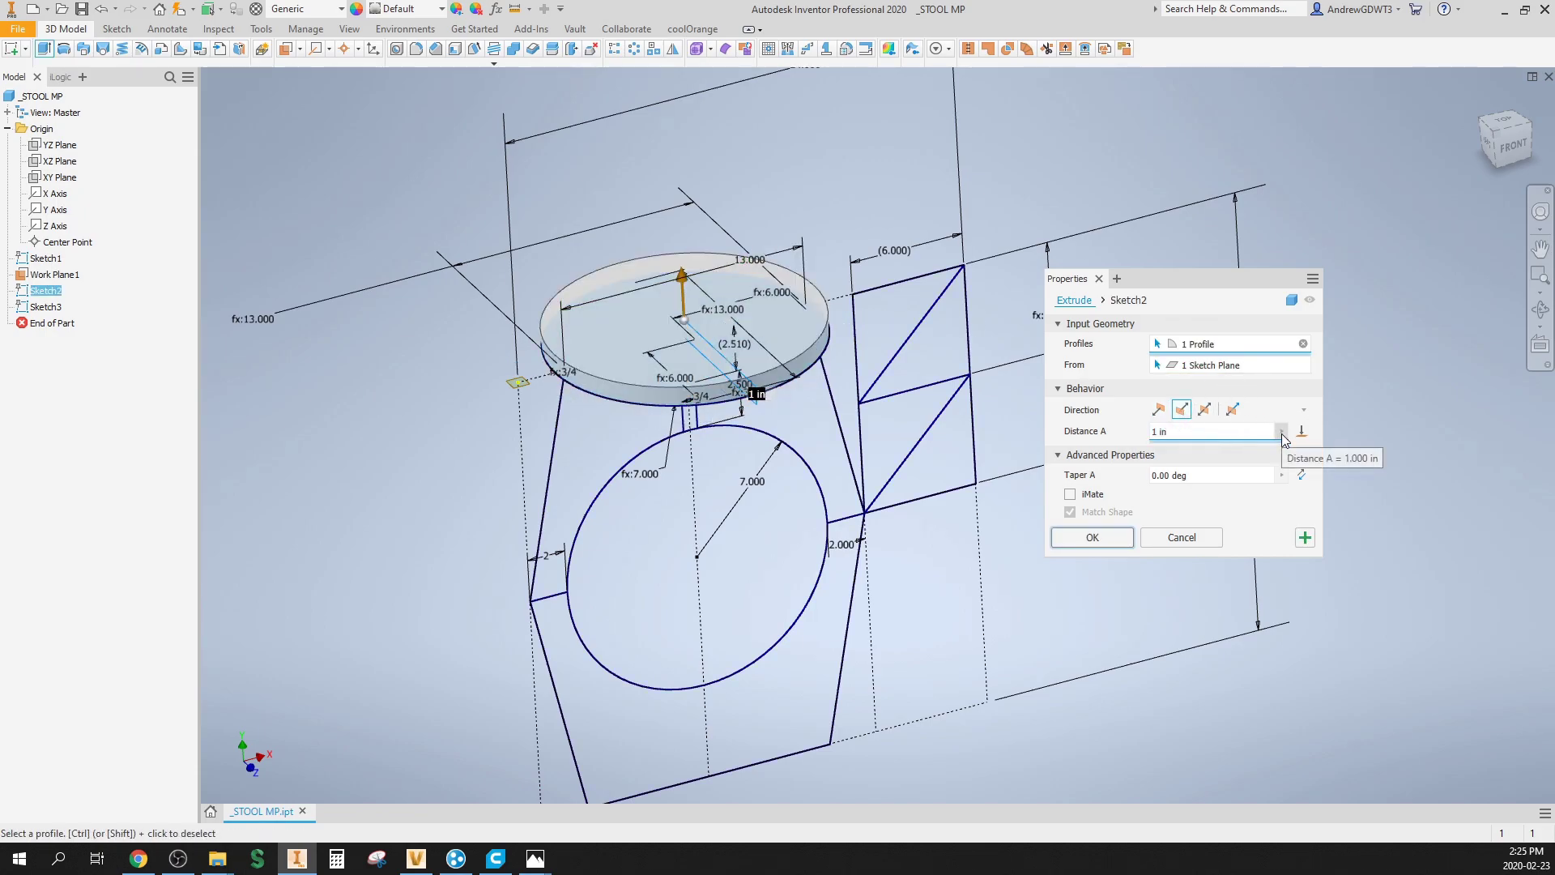
click(1282, 431)
click(1337, 474)
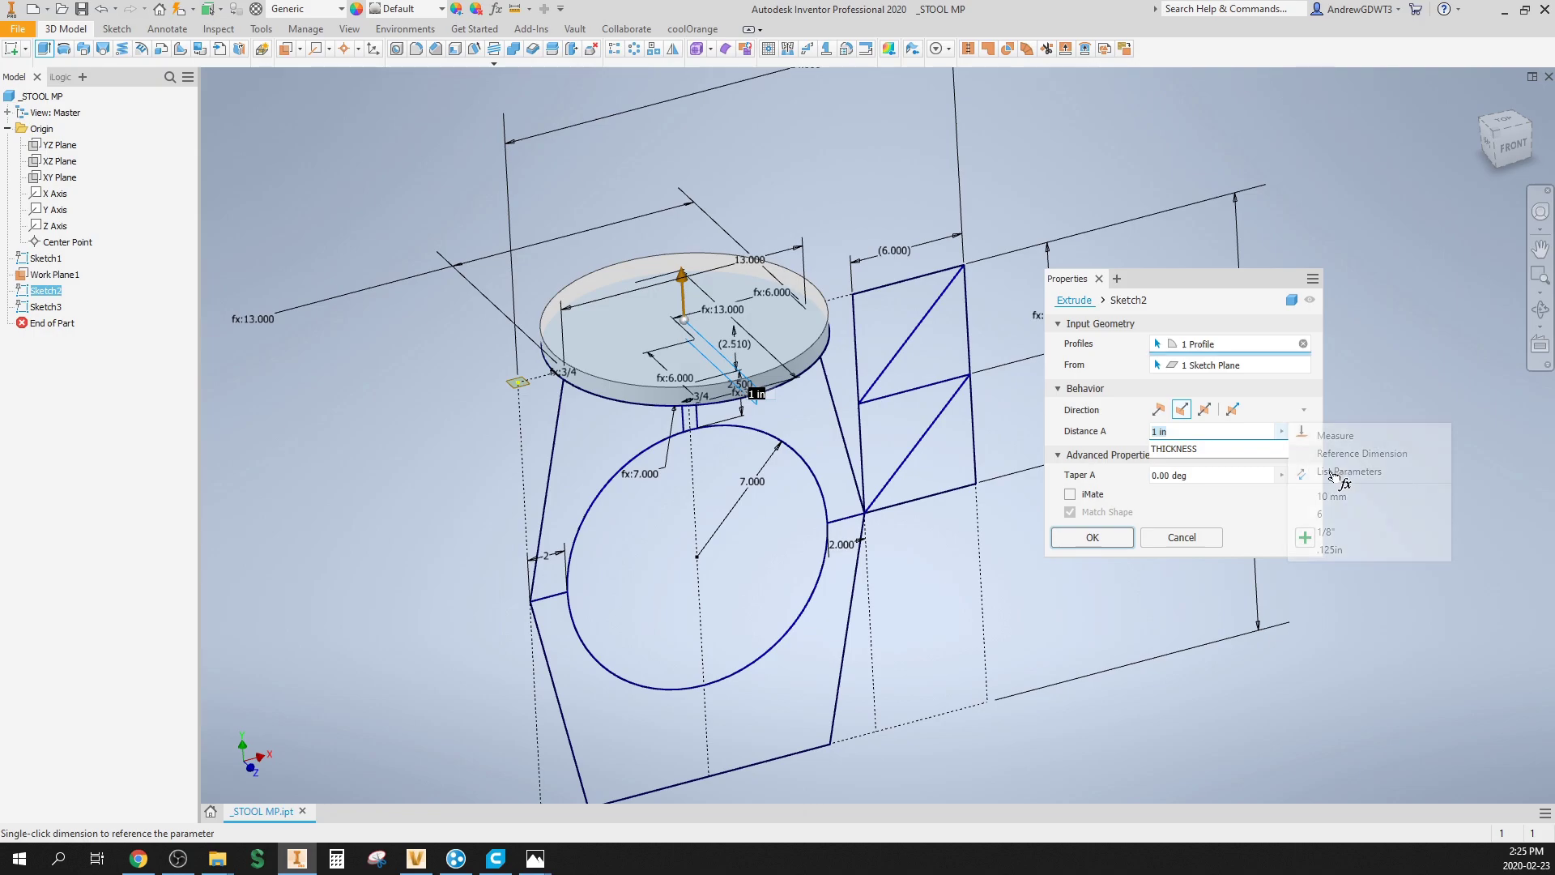
click(1213, 448)
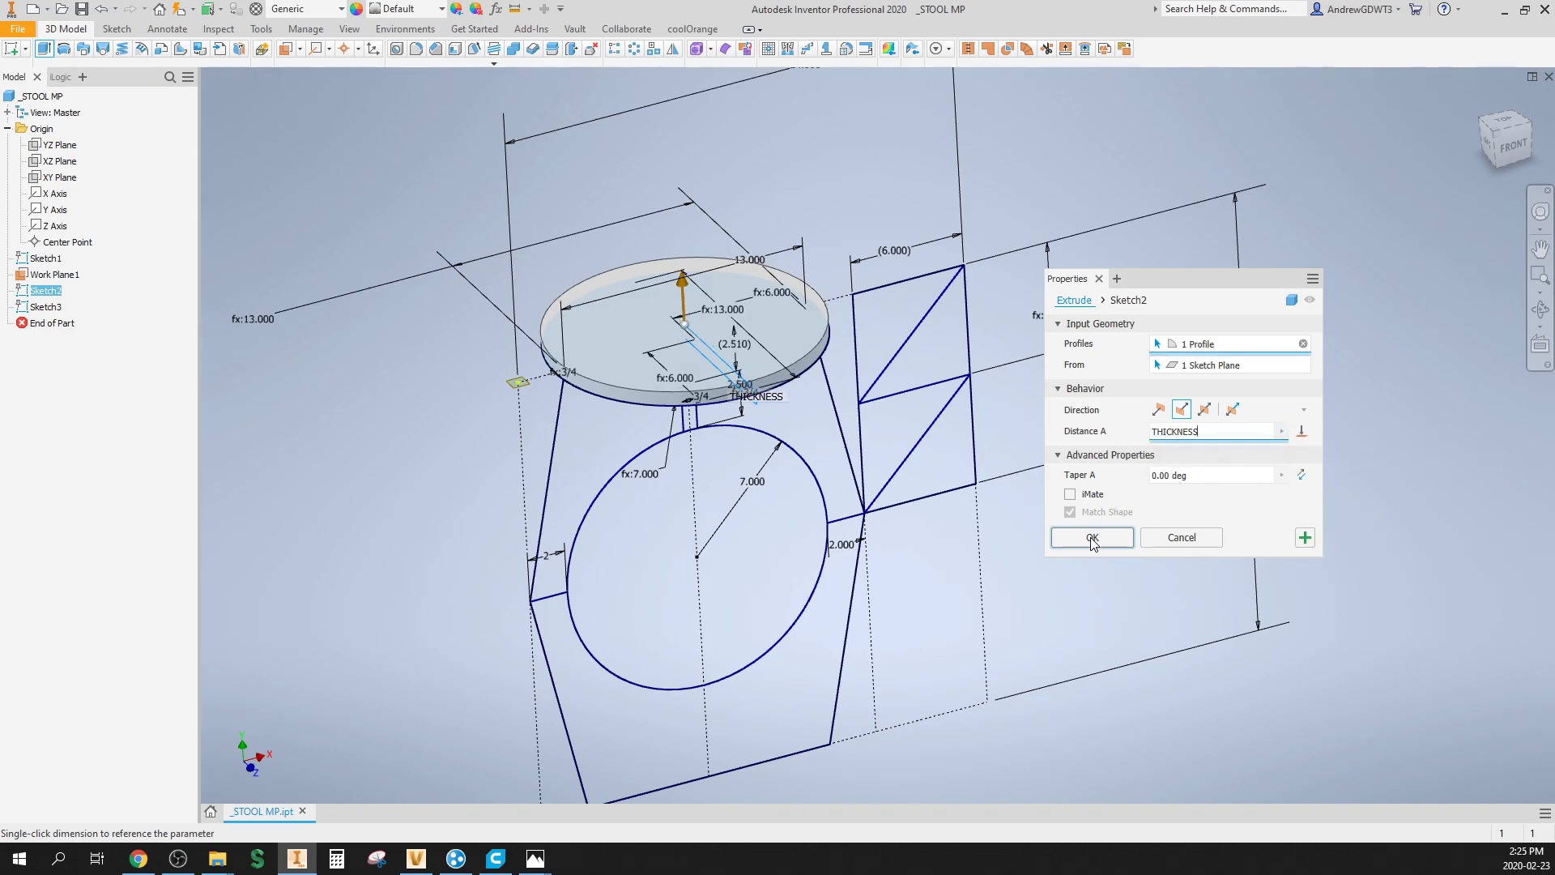
Step: Extrude the triangular gusset profile downward from the seat's underside by THICKNESS as a new solid
shift+middle_drag(819, 535, 748, 437)
scroll(706, 377, down, 5)
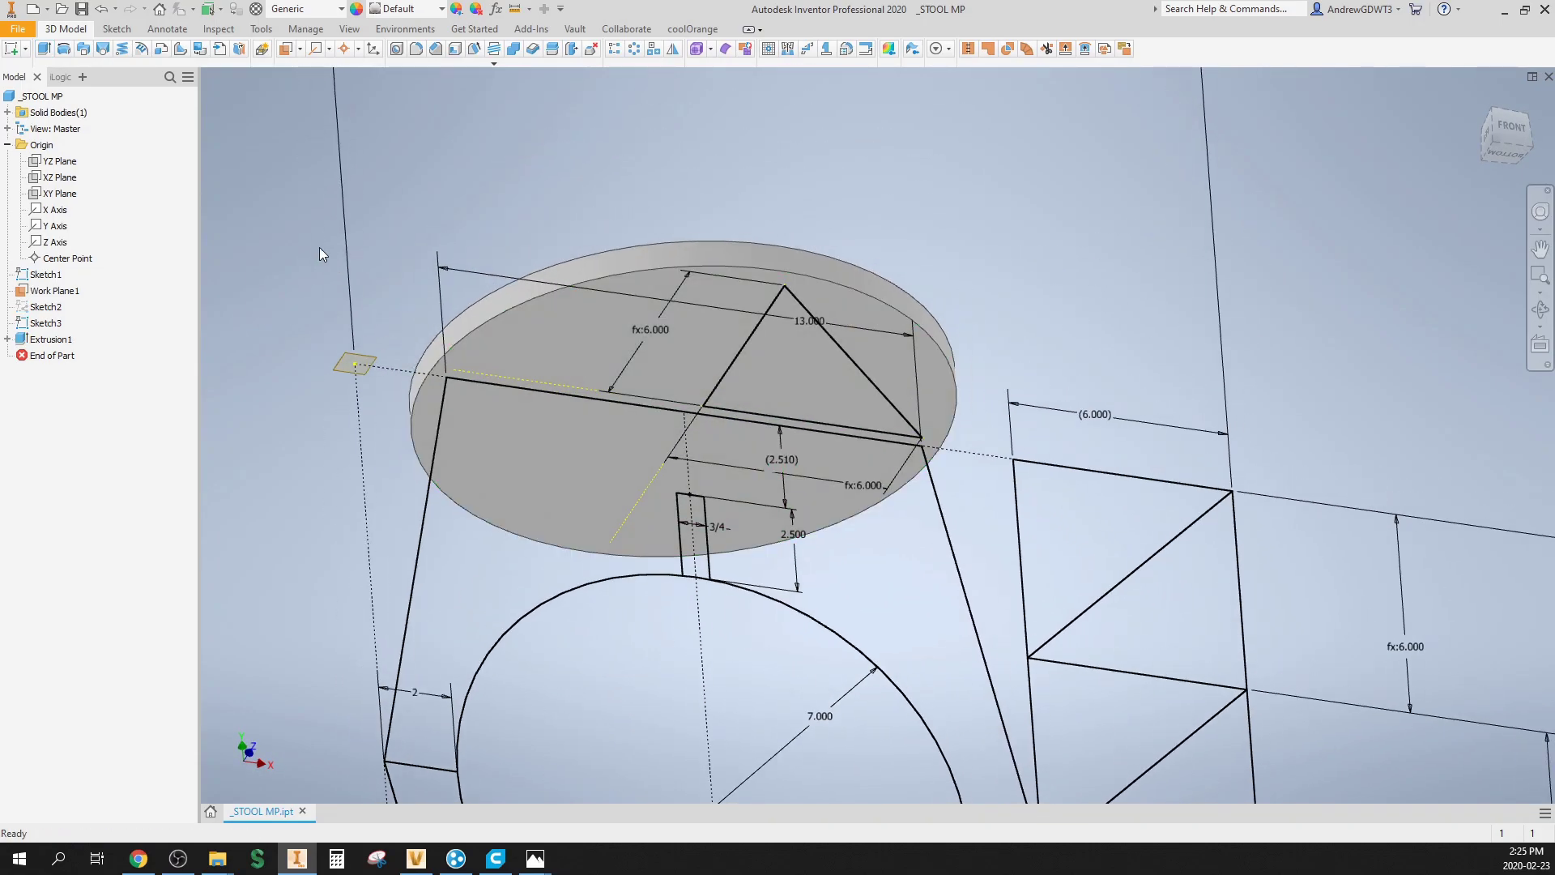
key(e)
click(786, 358)
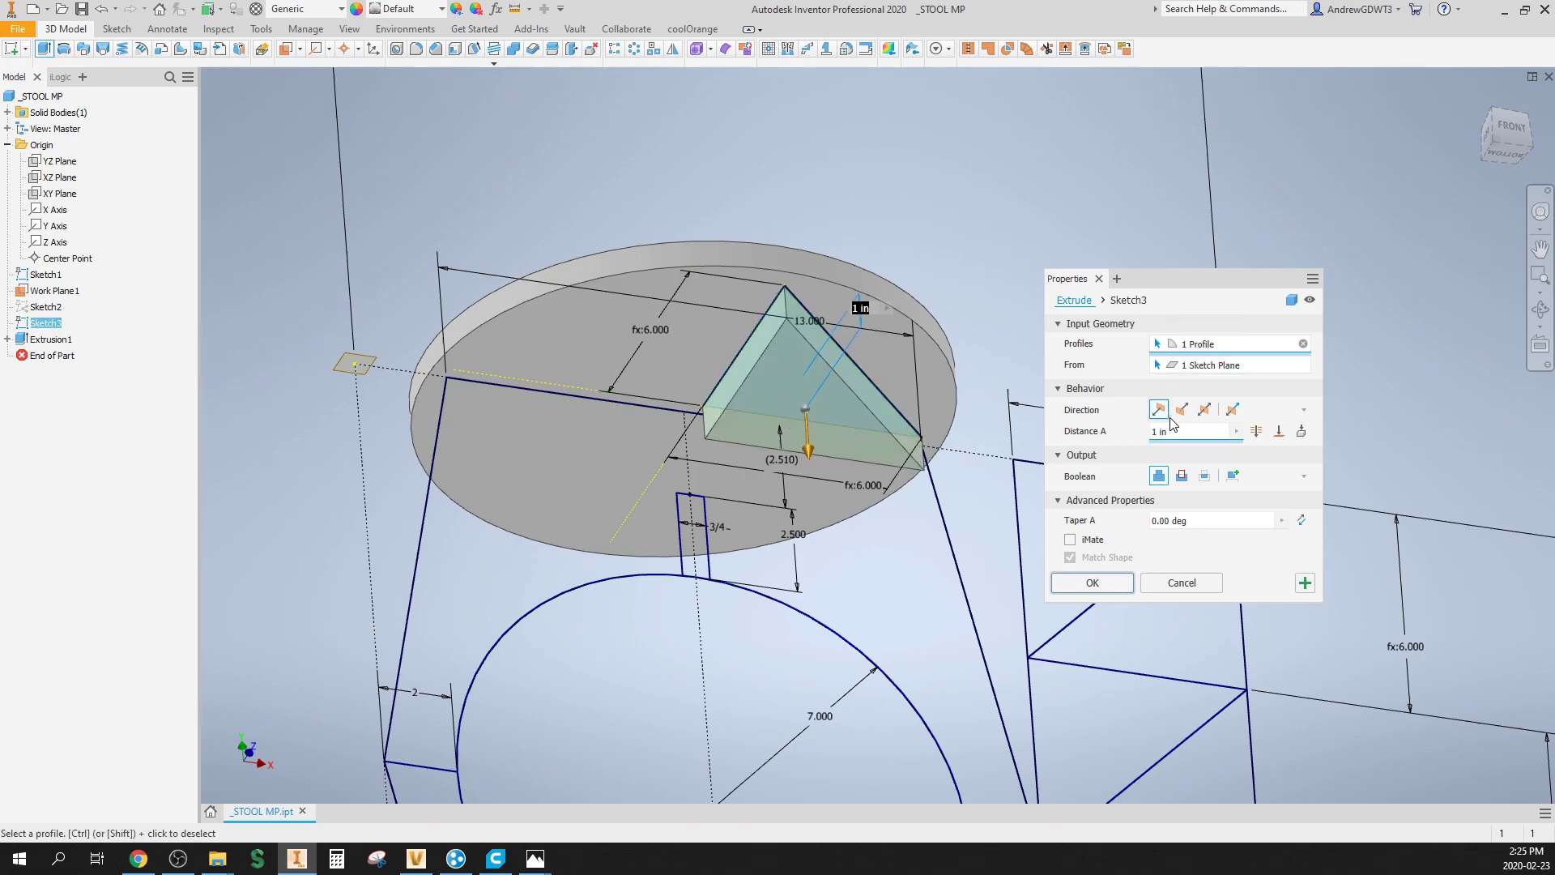
click(1236, 432)
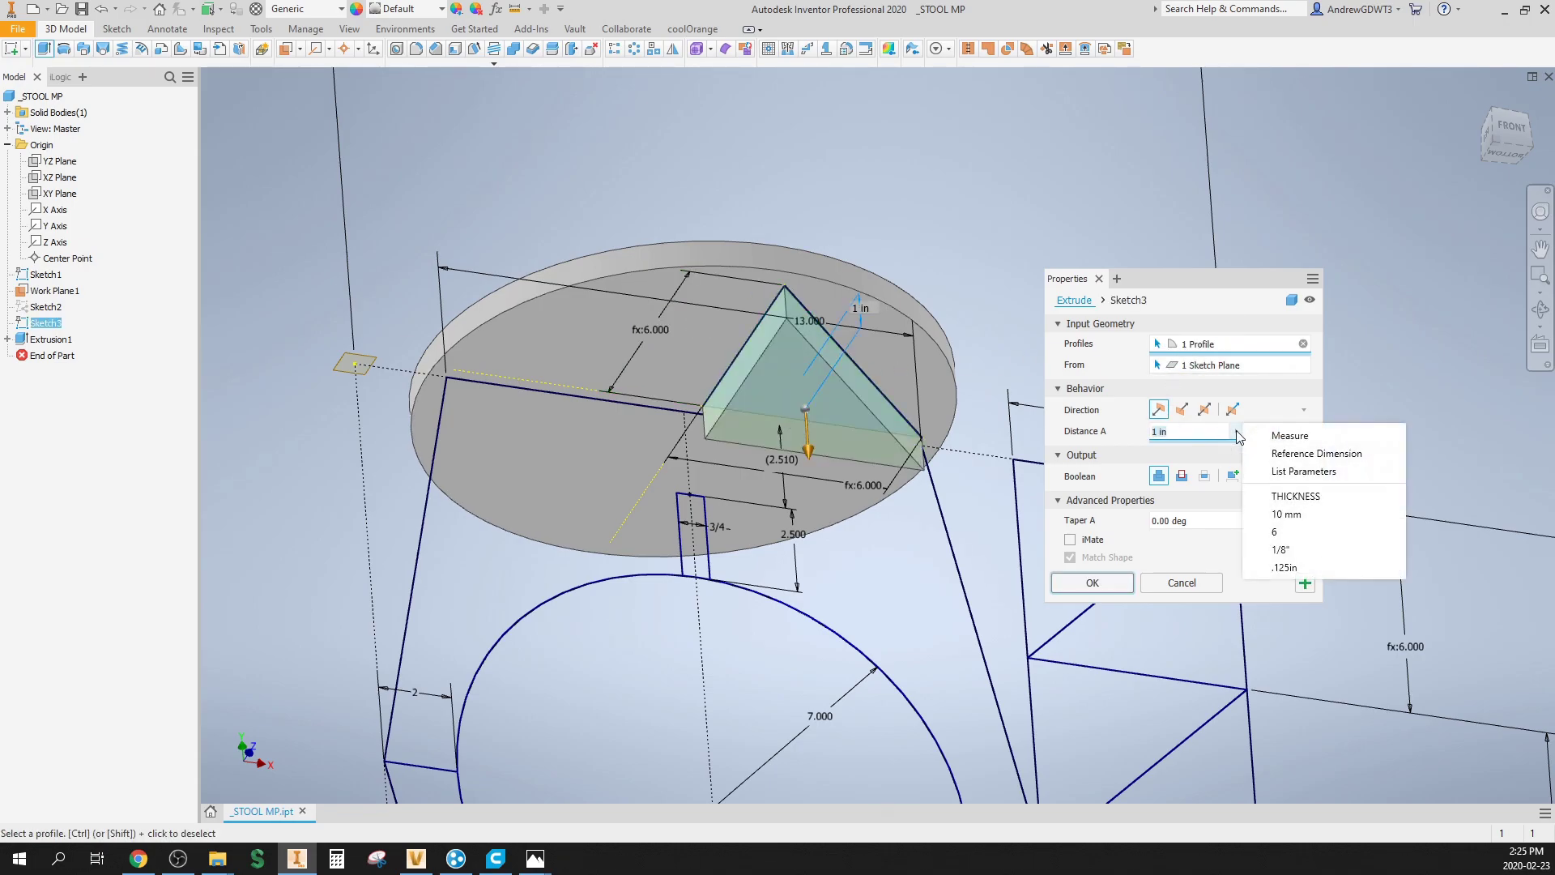
click(1277, 495)
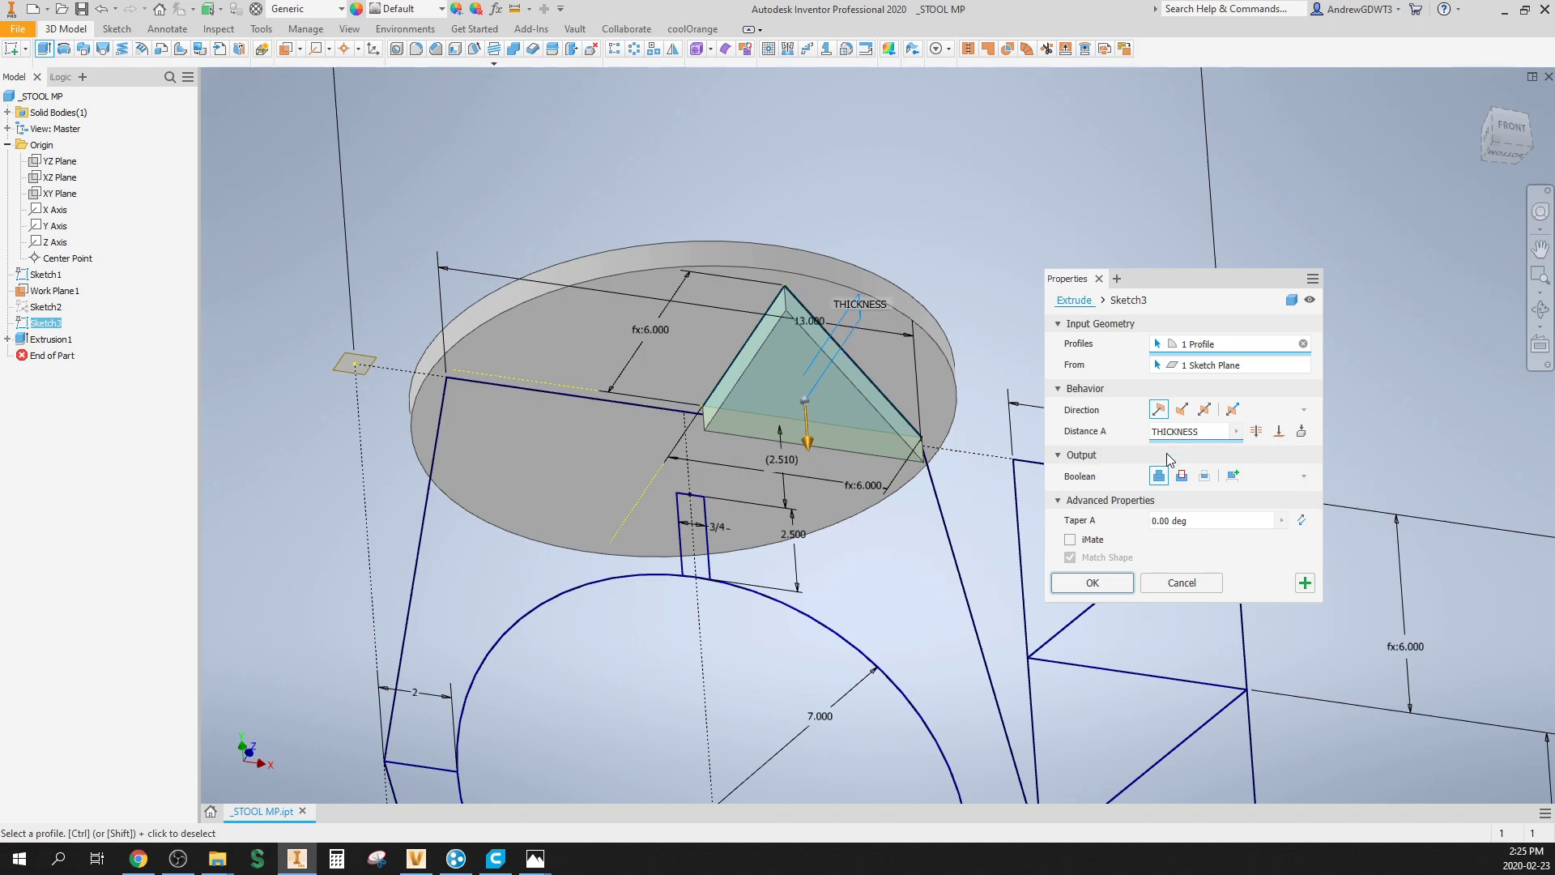
click(1233, 478)
click(1095, 584)
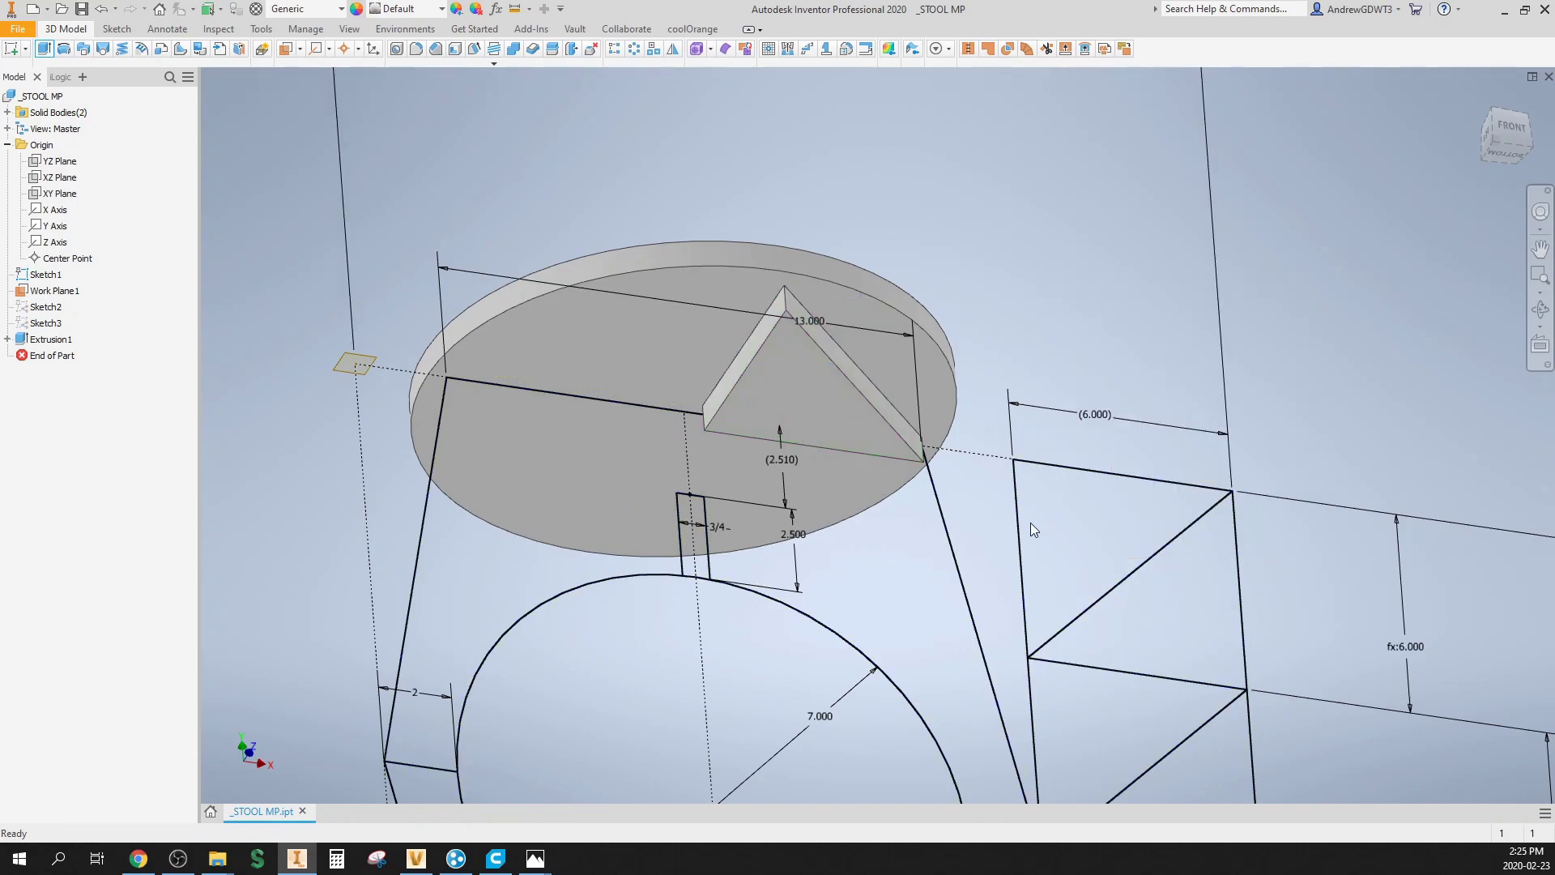
Step: Expand the list of solid bodies and check which parts of the model Solid1 and Solid2 represent
shift+middle_drag(962, 264, 962, 316)
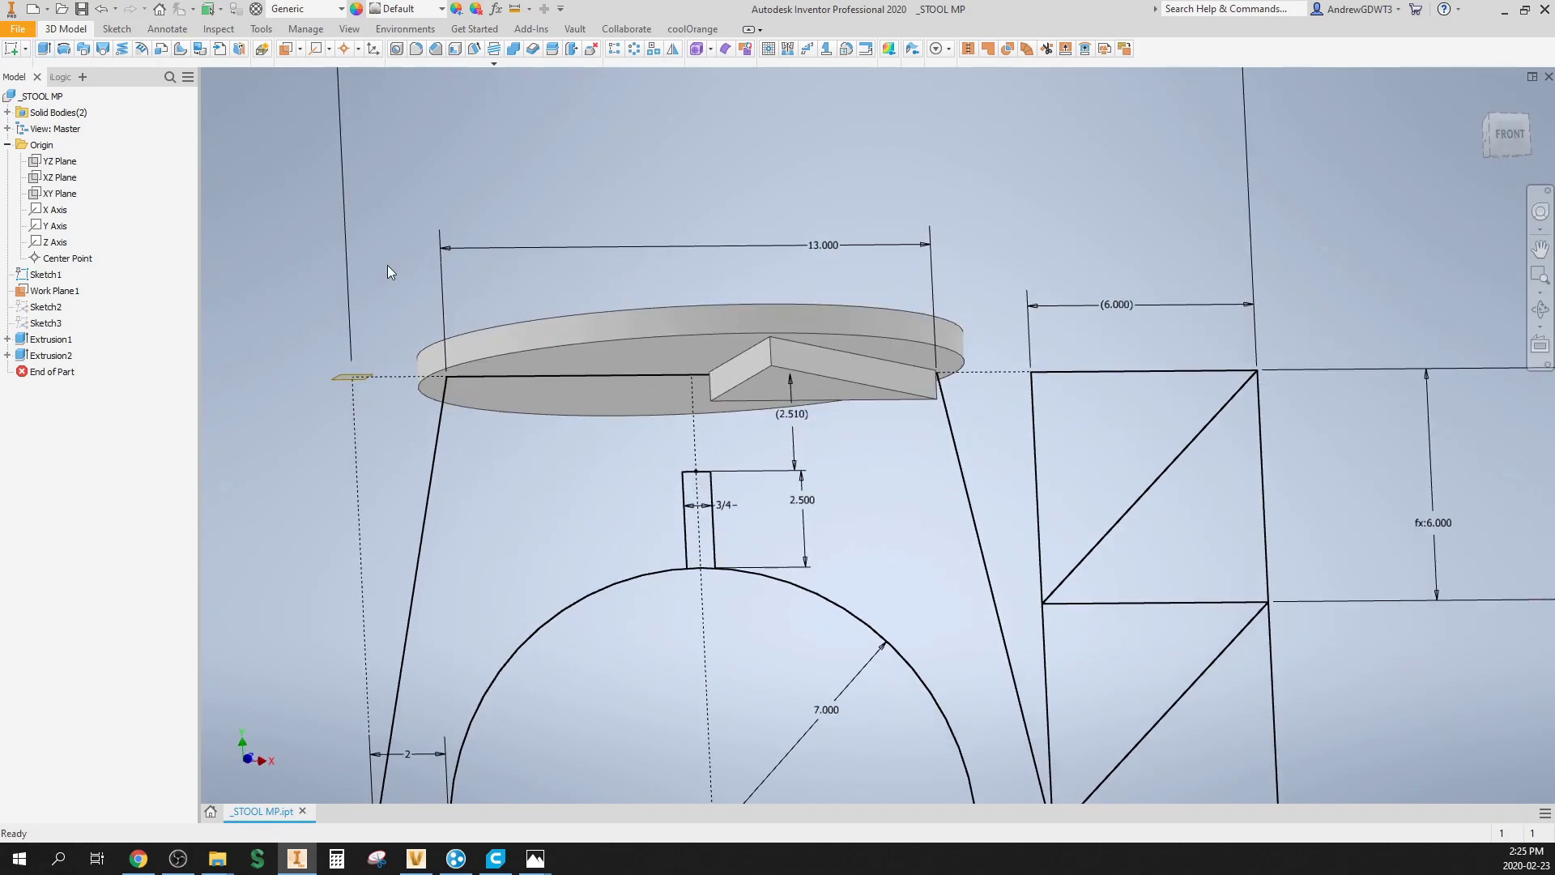
click(7, 112)
click(53, 128)
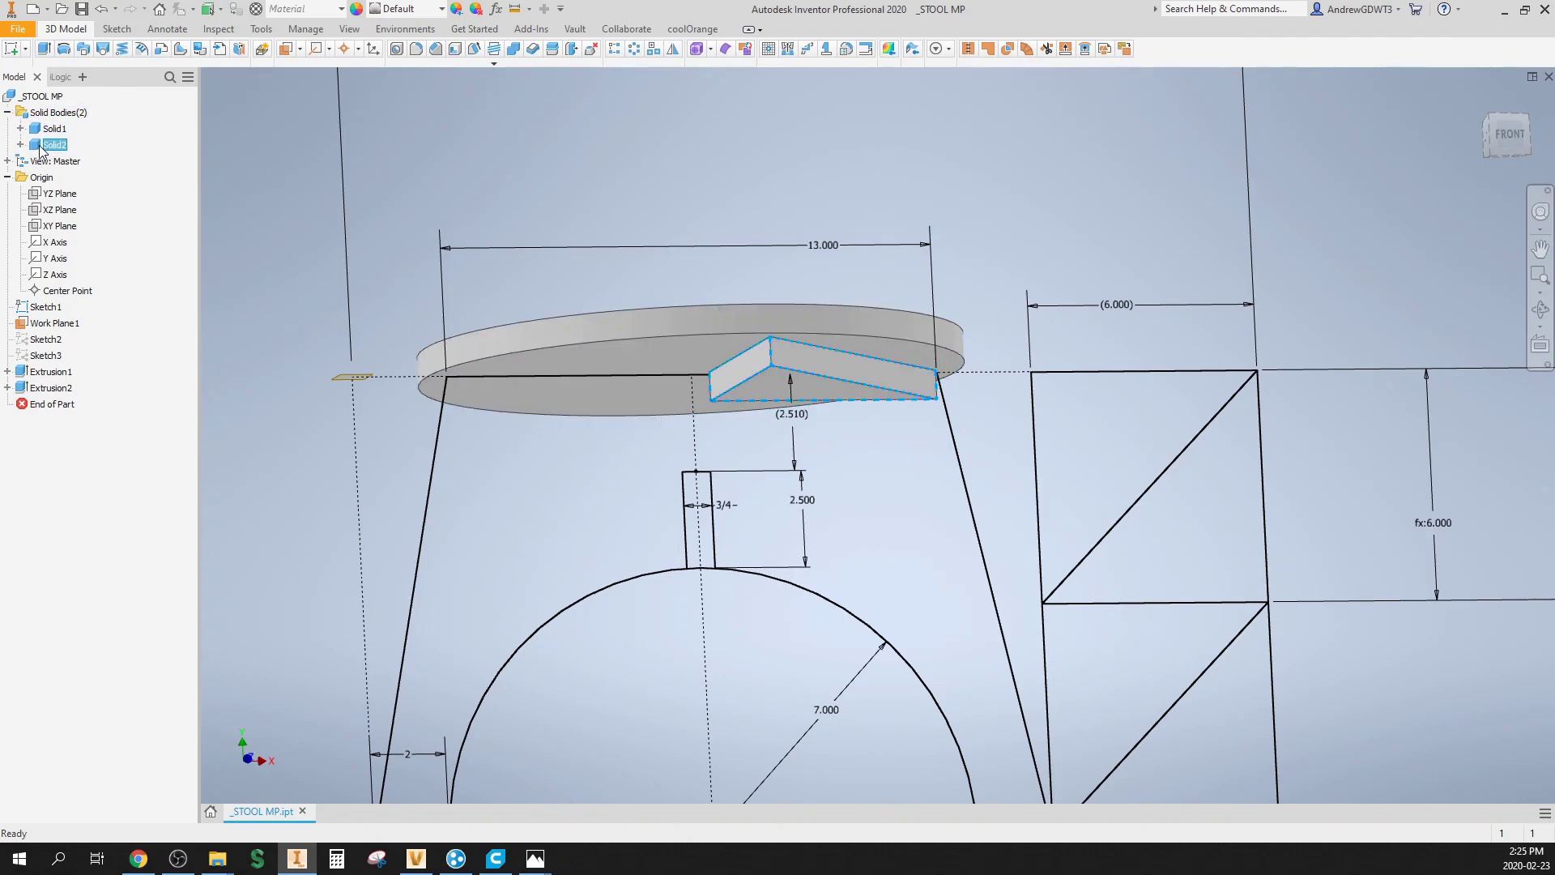
scroll(648, 130, up, 3)
Step: Extrude the leg profile above the arch together with its central slot region by 1 in, joined to the seat solid
middle_drag(673, 183, 815, 172)
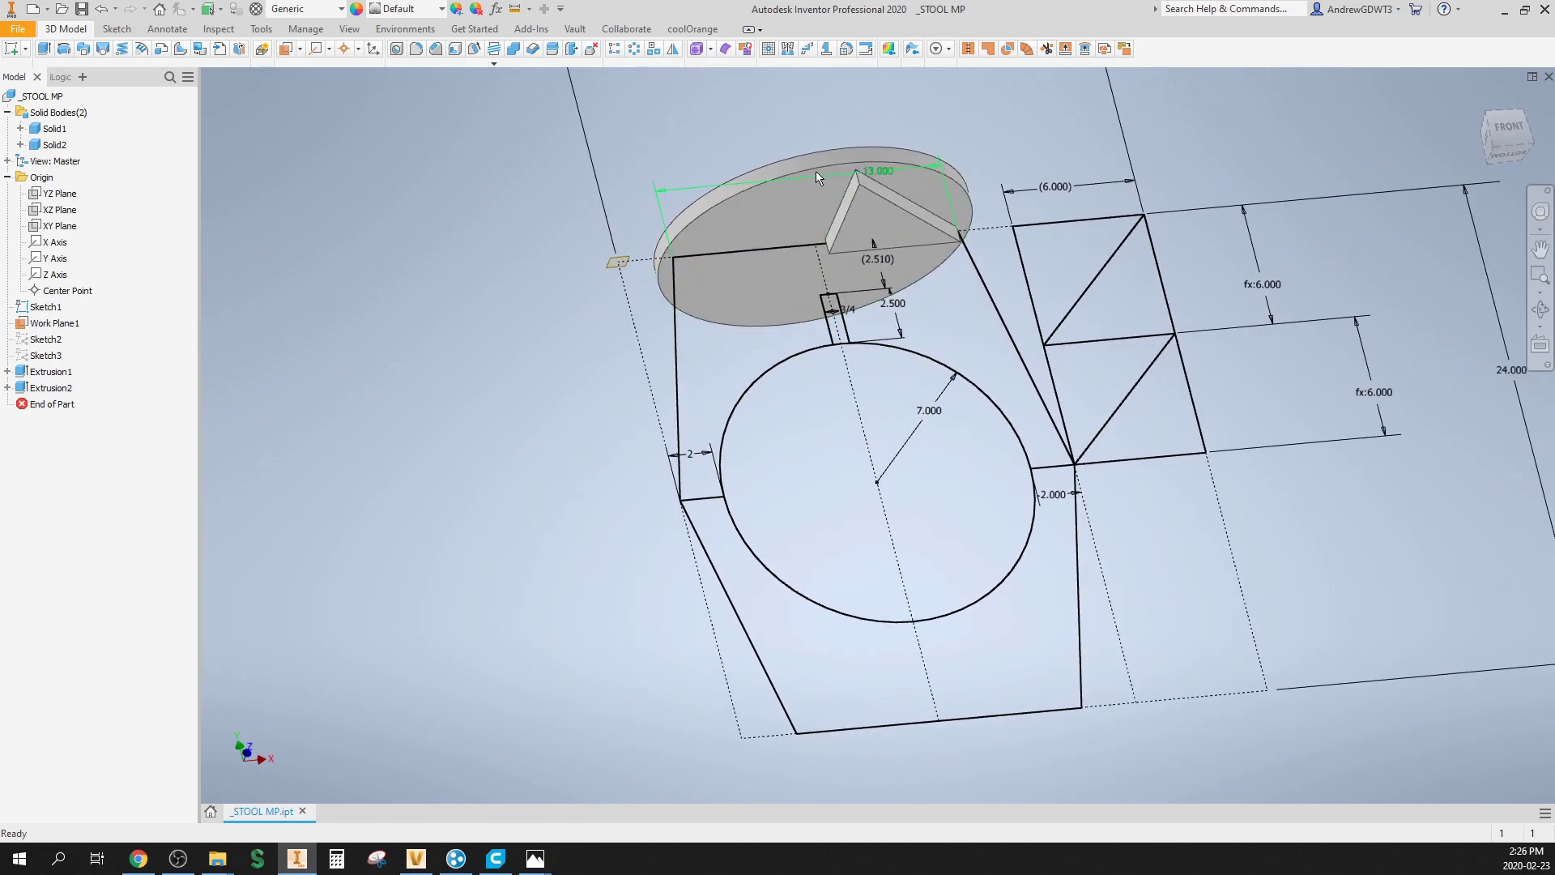
click(687, 320)
scroll(812, 301, up, 3)
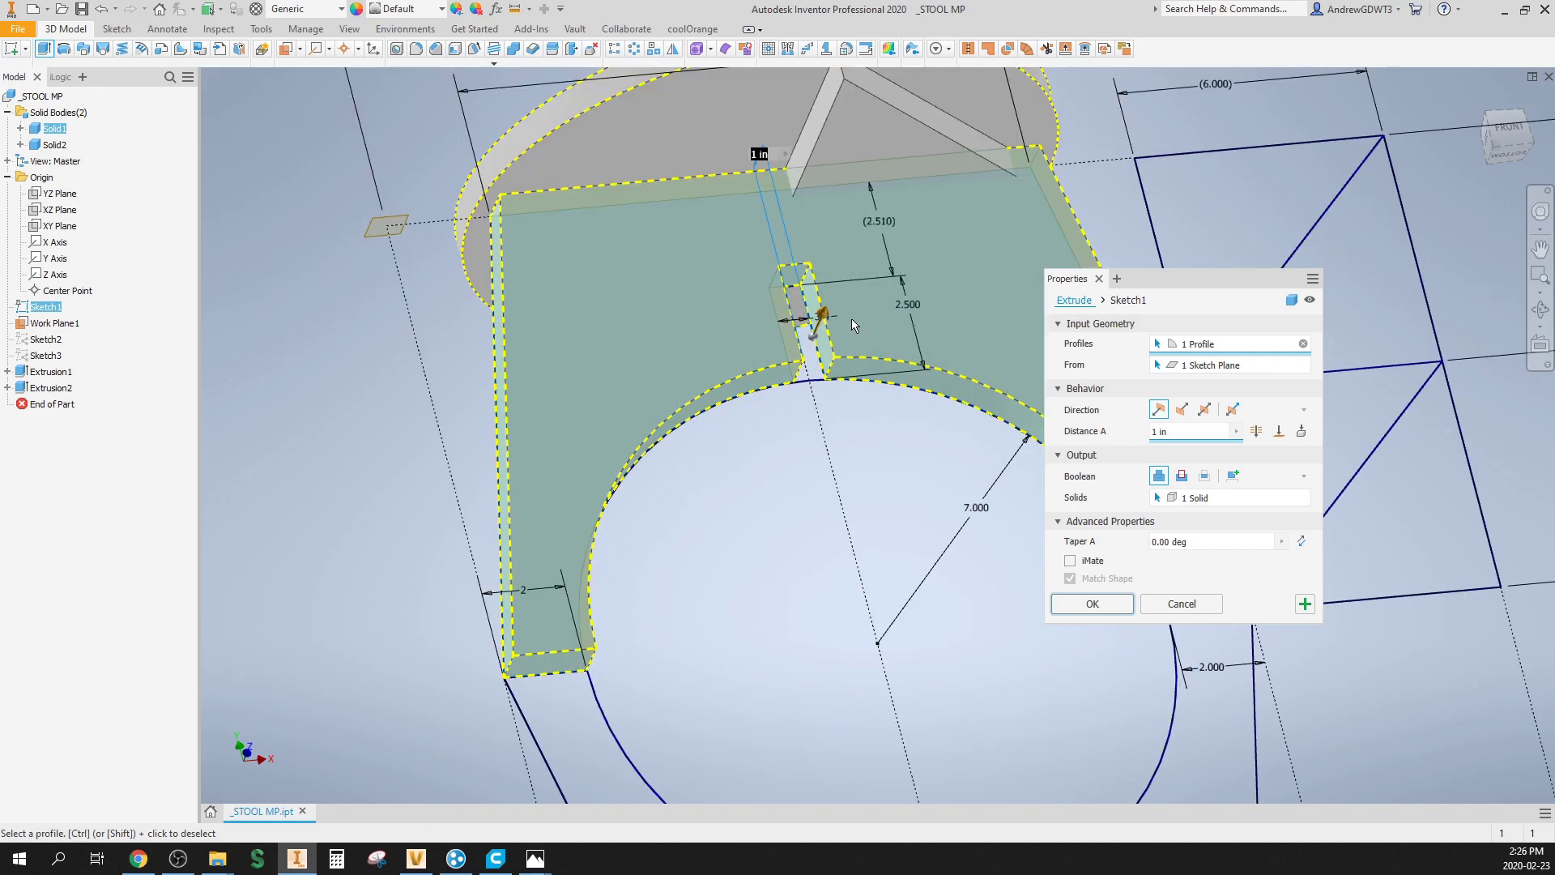
click(810, 346)
scroll(814, 332, down, 3)
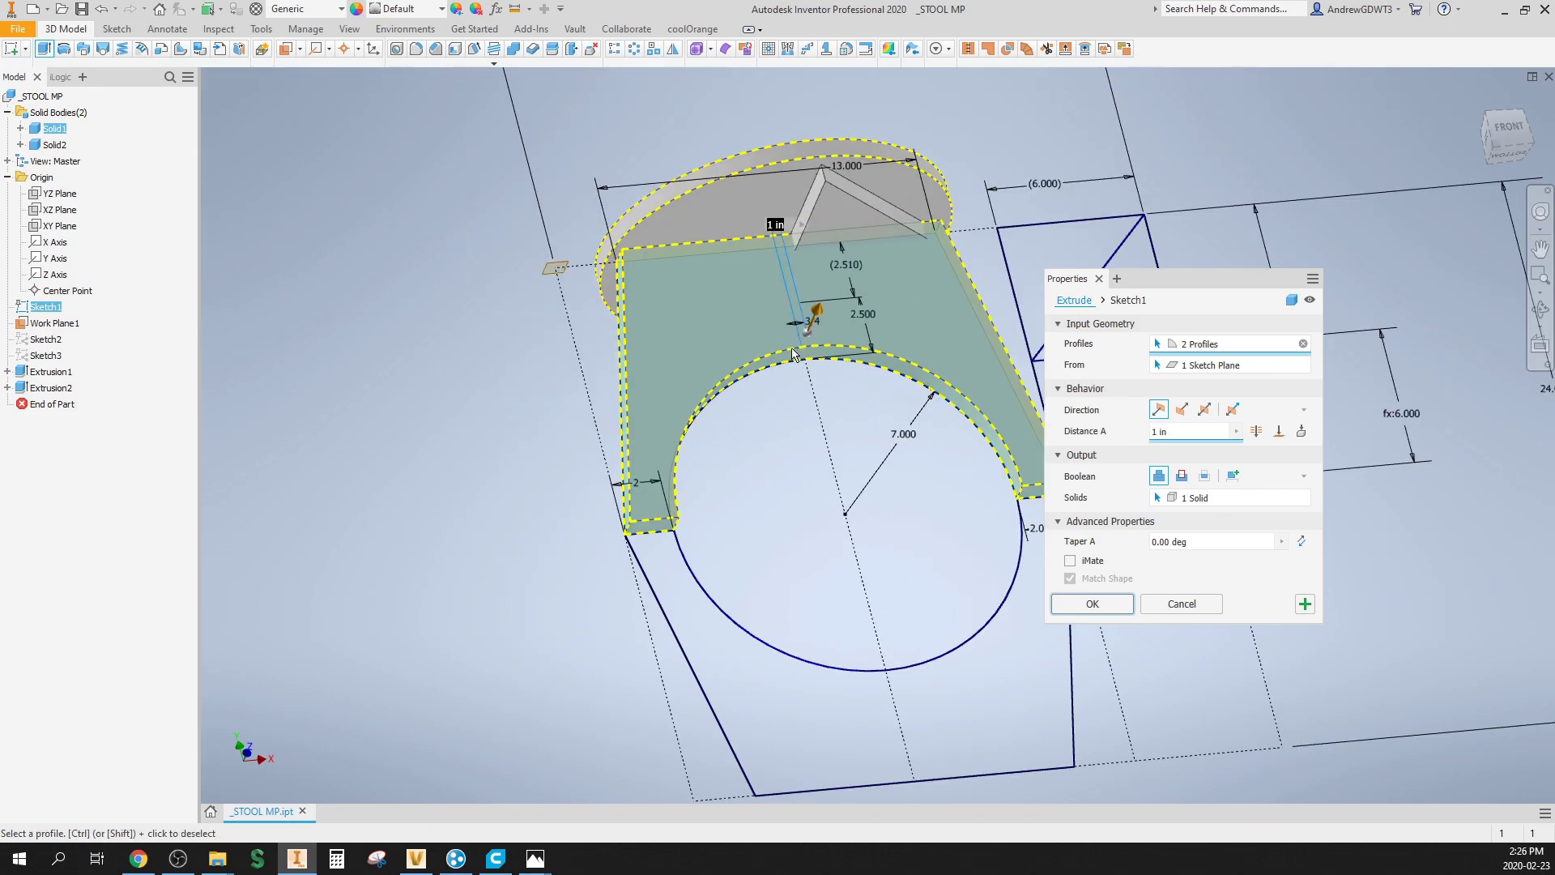
shift+middle_drag(814, 332, 871, 498)
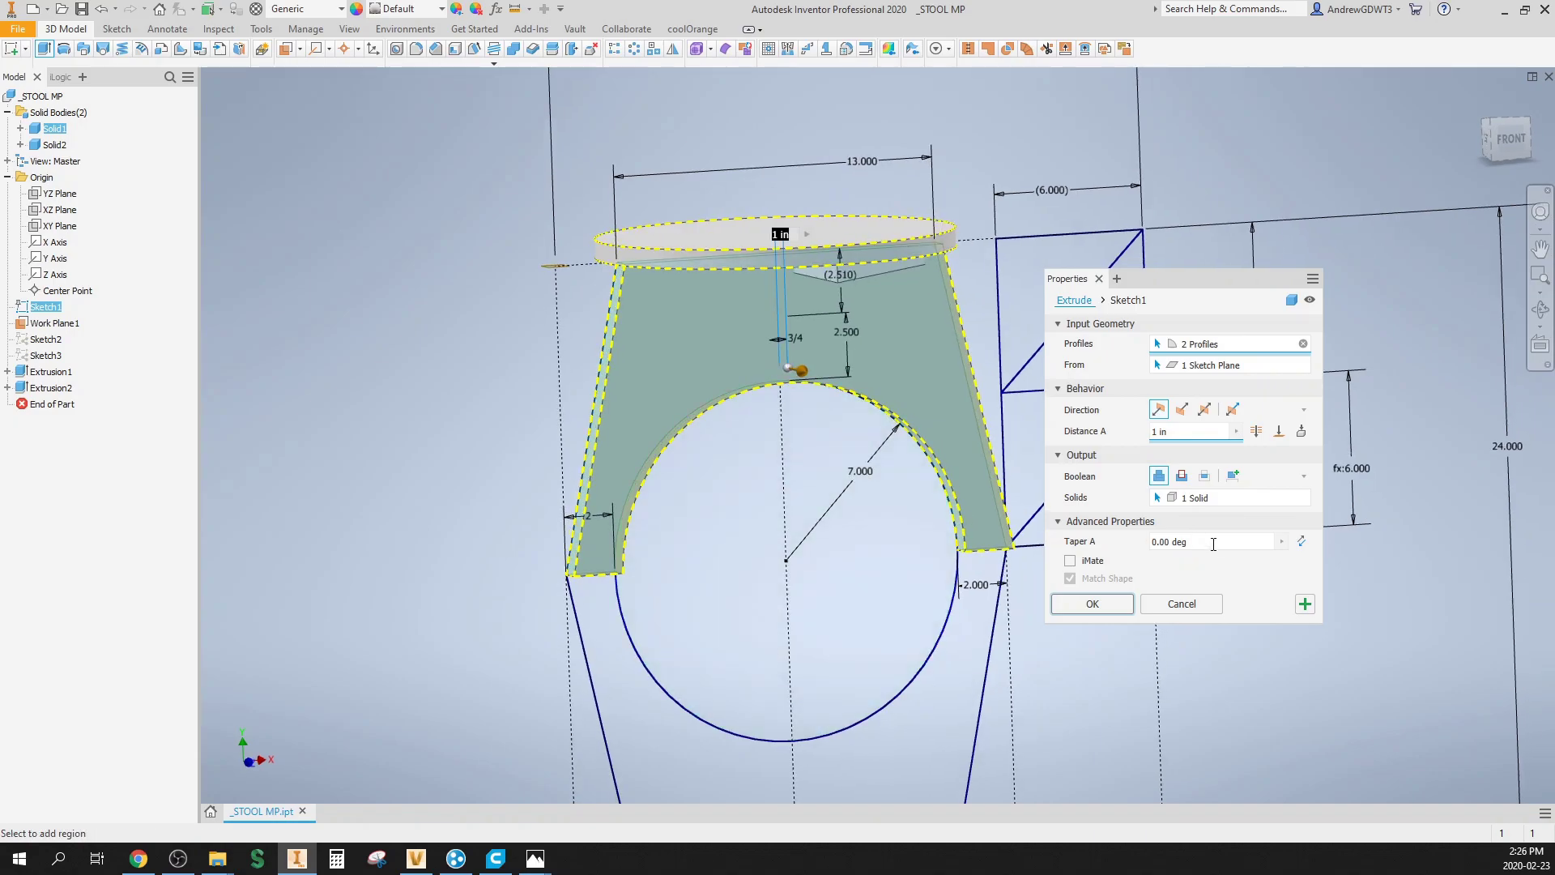
click(1092, 604)
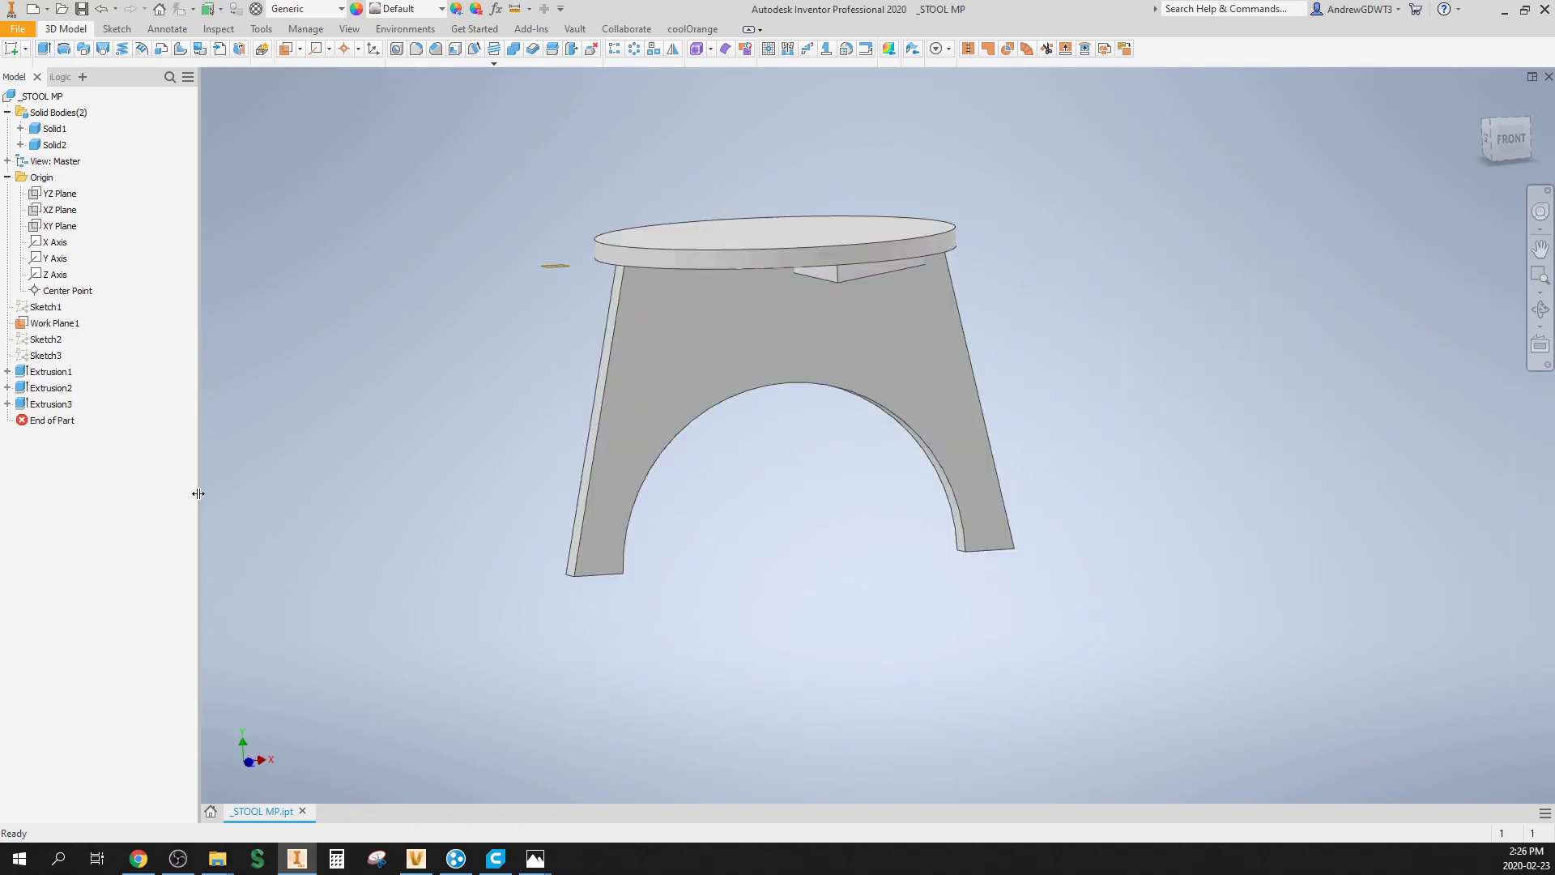
Step: Change the leg extrusion's output to a new solid and its direction to symmetric about the sketch plane
double_click(51, 403)
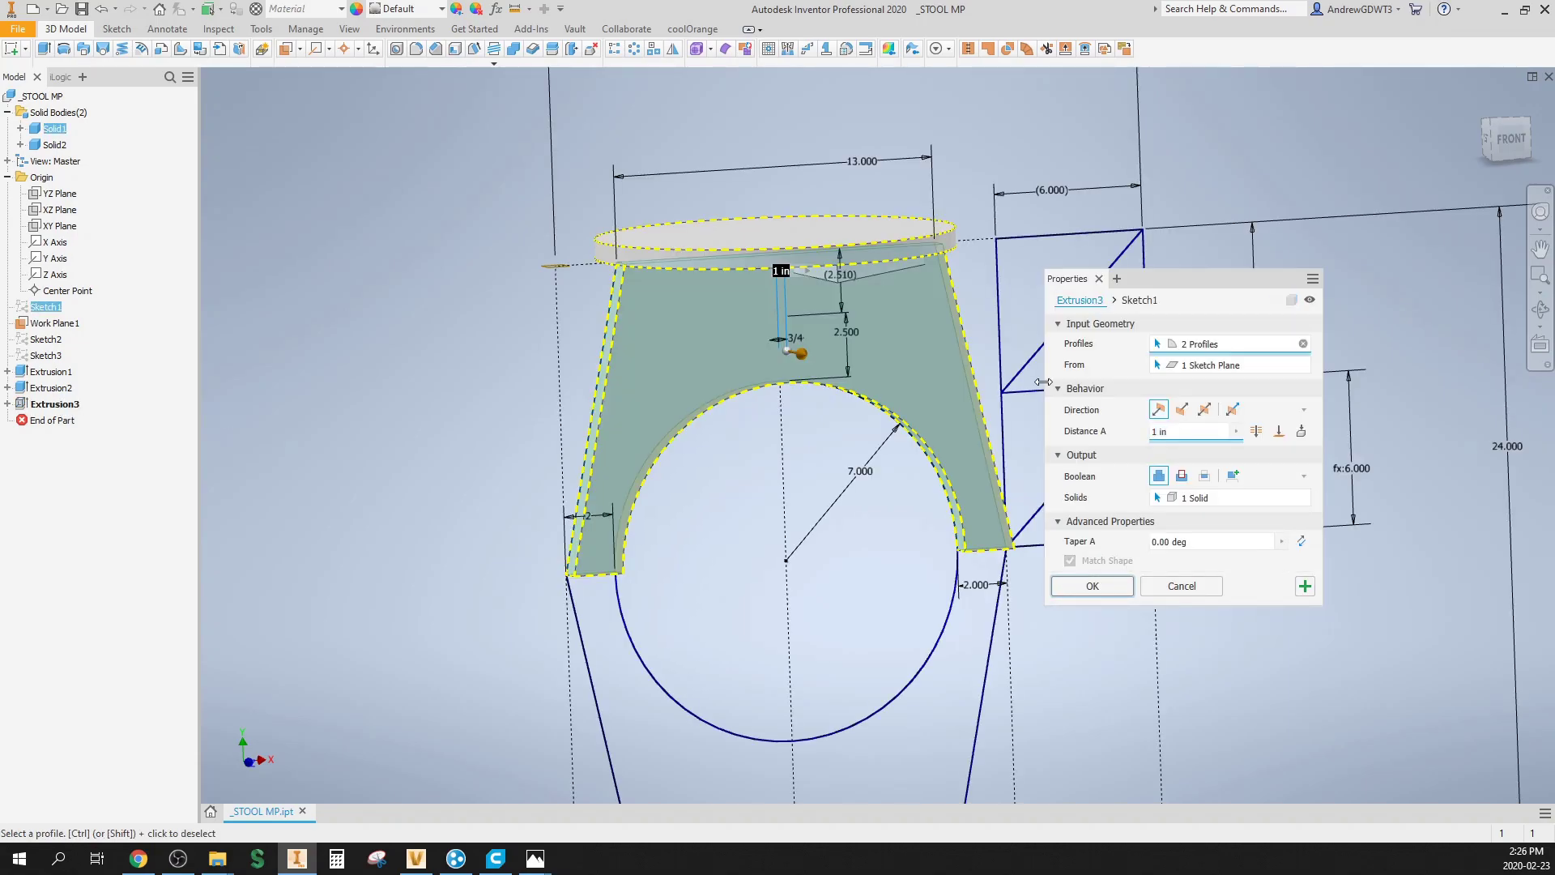
click(1231, 477)
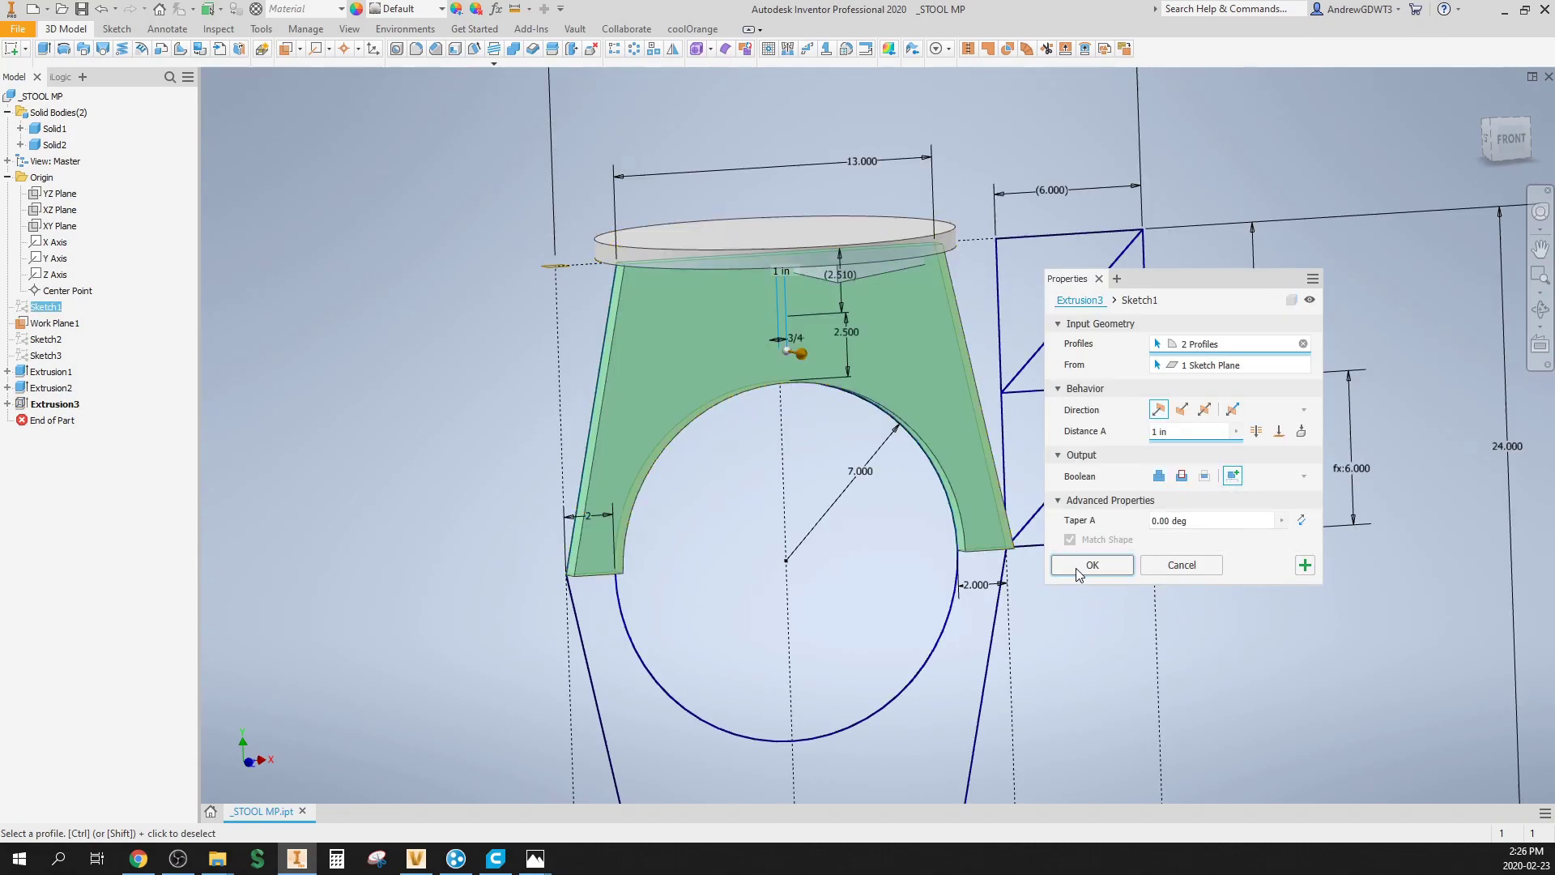
click(1085, 565)
double_click(51, 419)
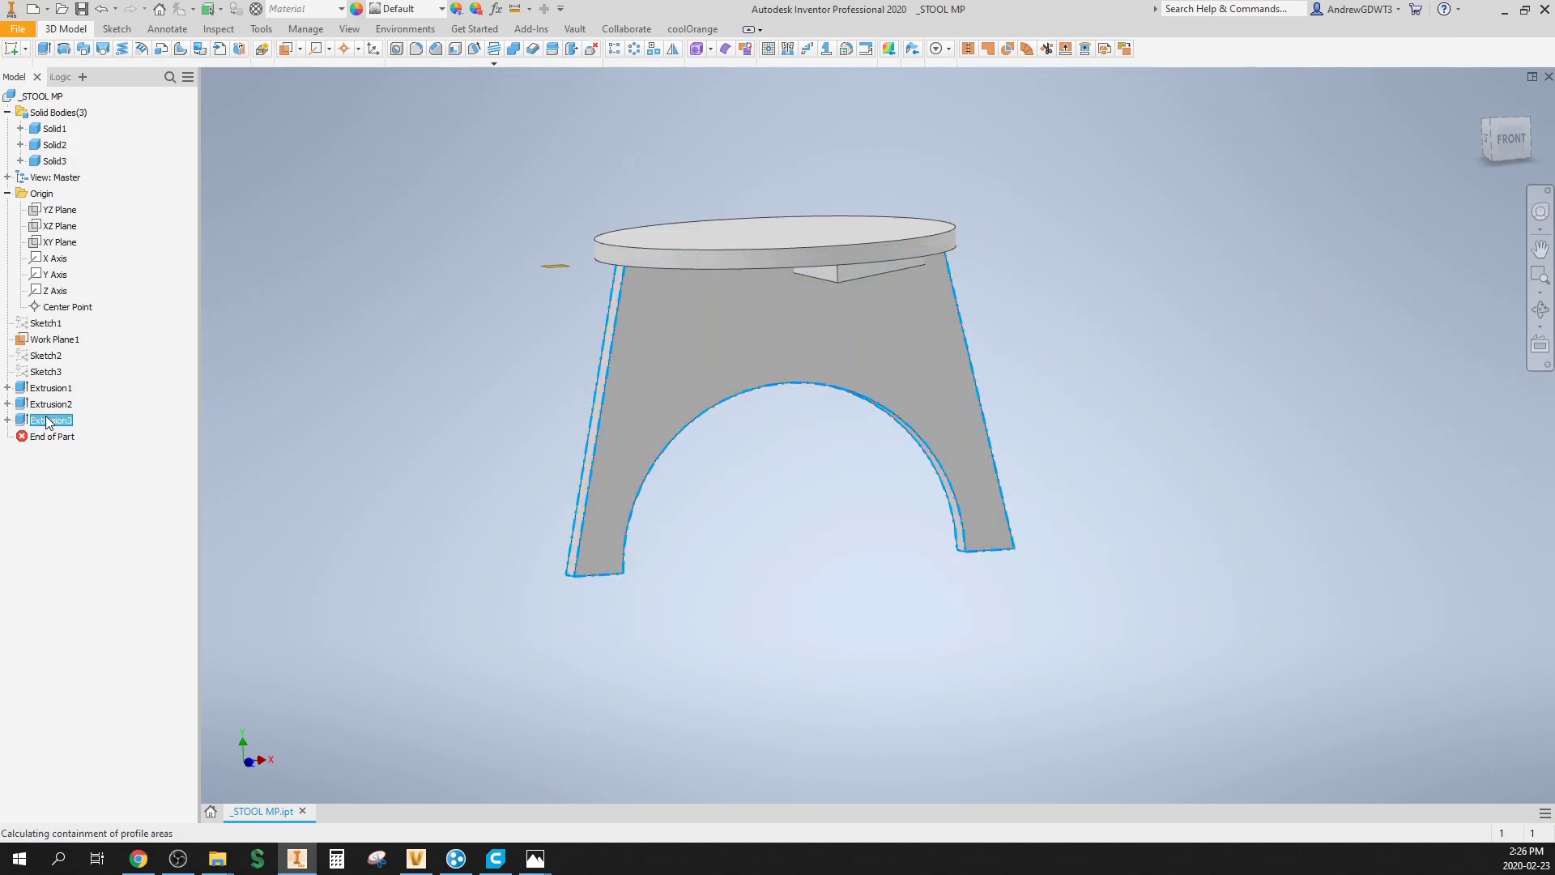
shift+middle_drag(767, 442, 935, 473)
click(1203, 411)
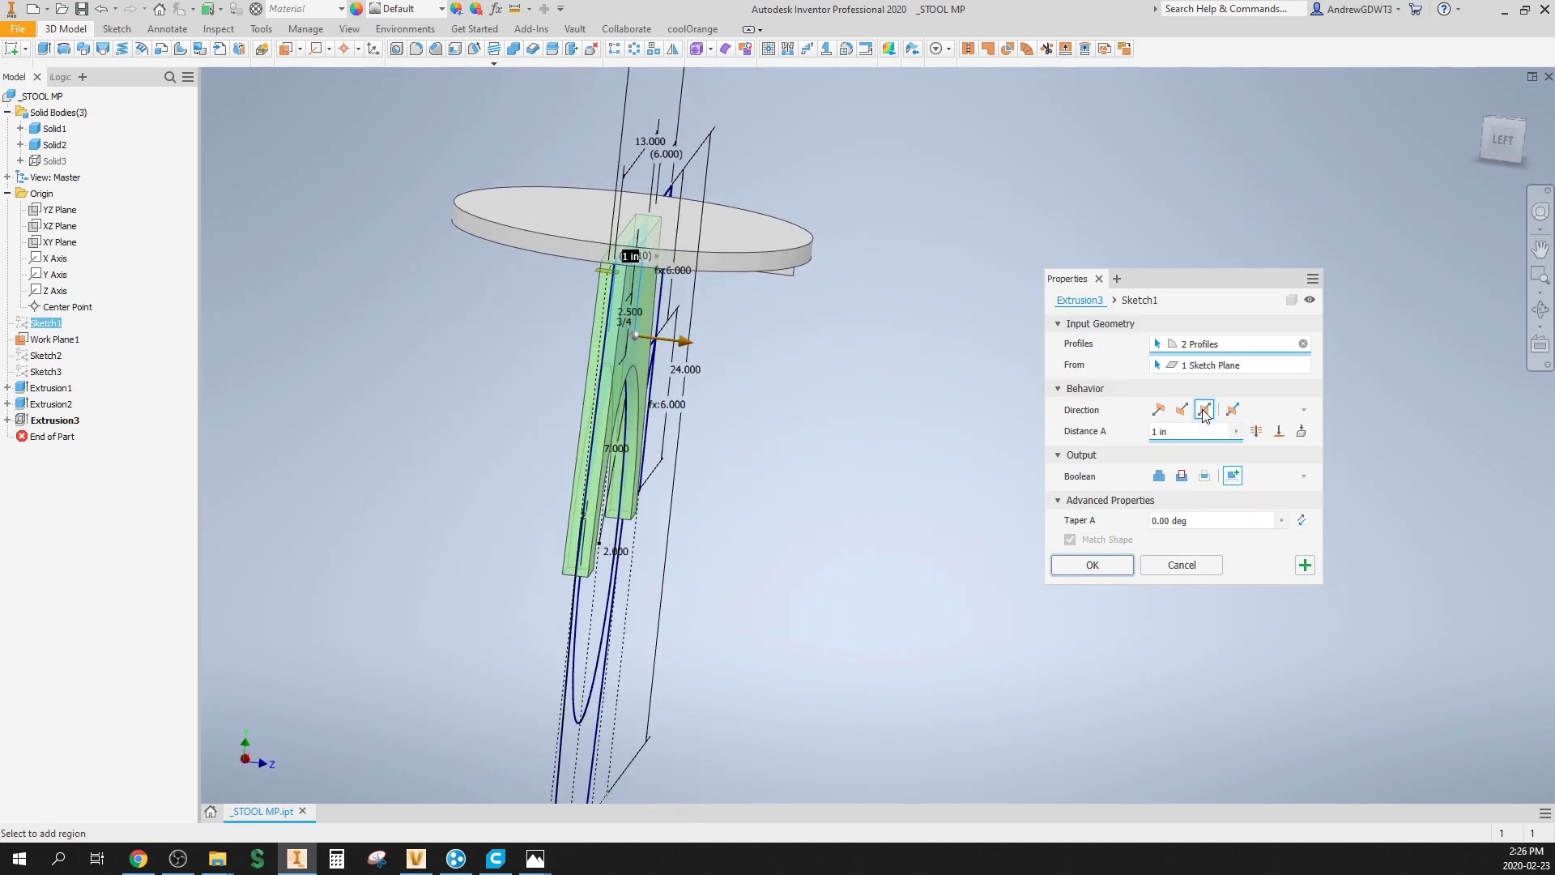
click(1092, 565)
Step: Set the leg extrusion's distance to the THICKNESS parameter
shift+middle_drag(948, 510, 834, 558)
scroll(792, 425, up, 3)
scroll(792, 414, down, 4)
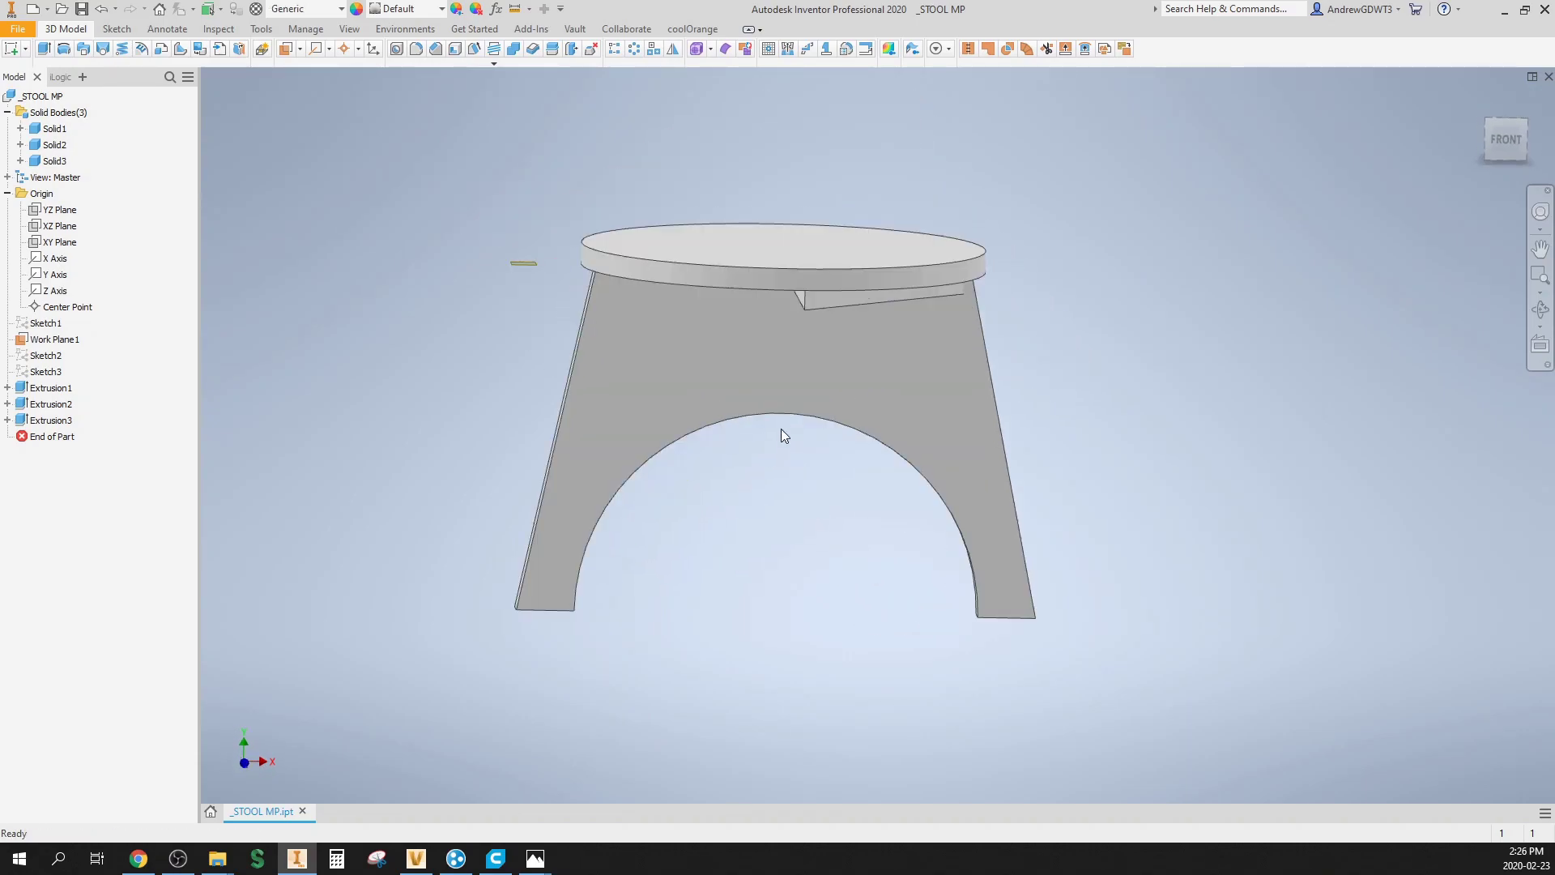
shift+middle_drag(783, 507, 800, 373)
shift+middle_drag(795, 308, 860, 339)
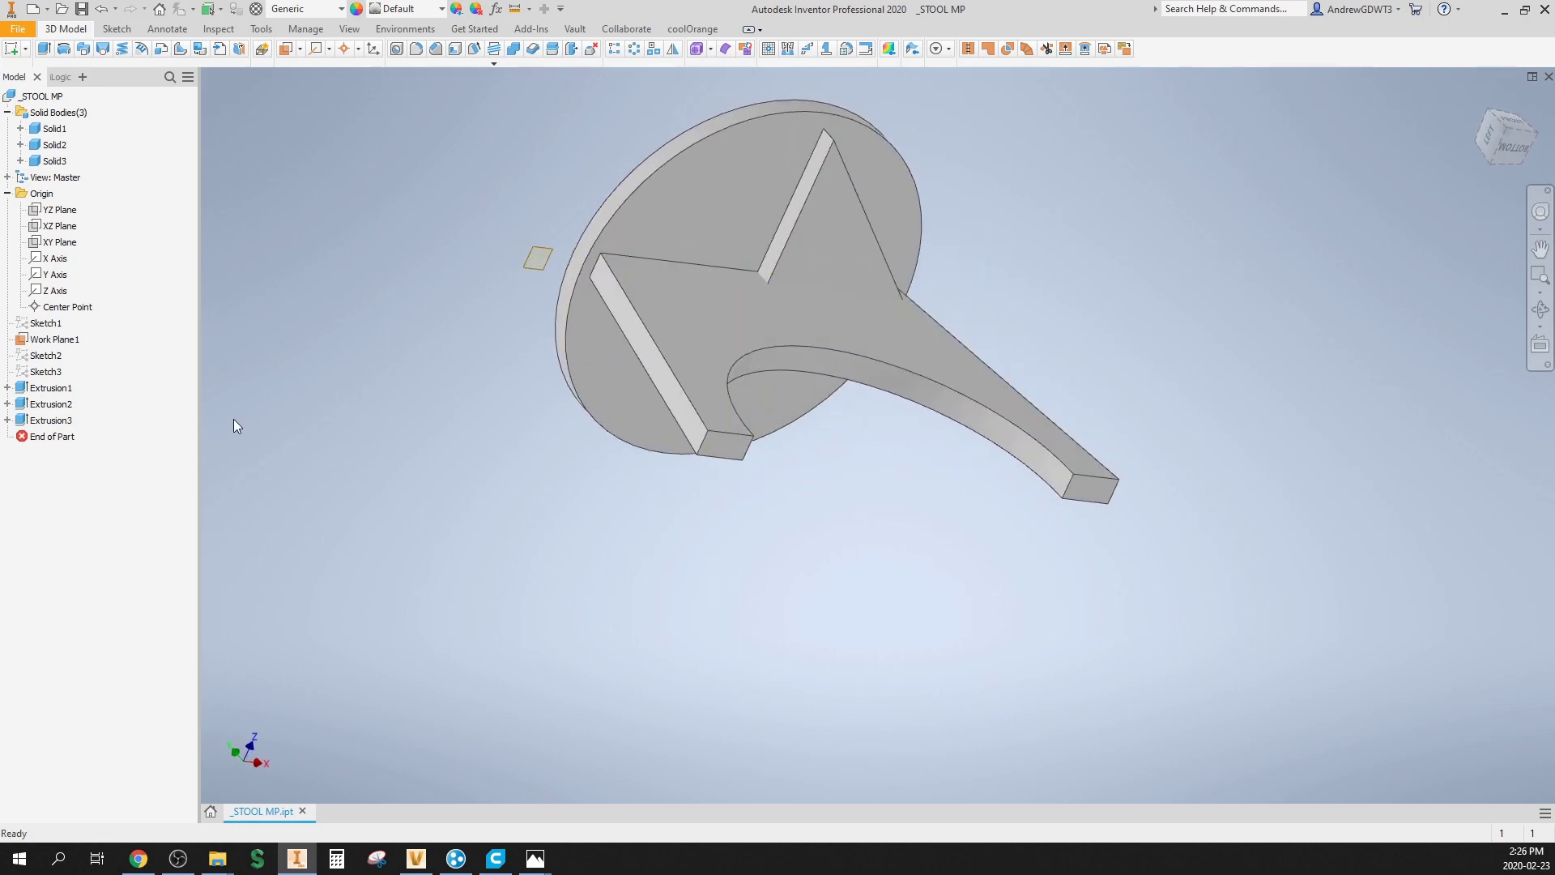
double_click(51, 421)
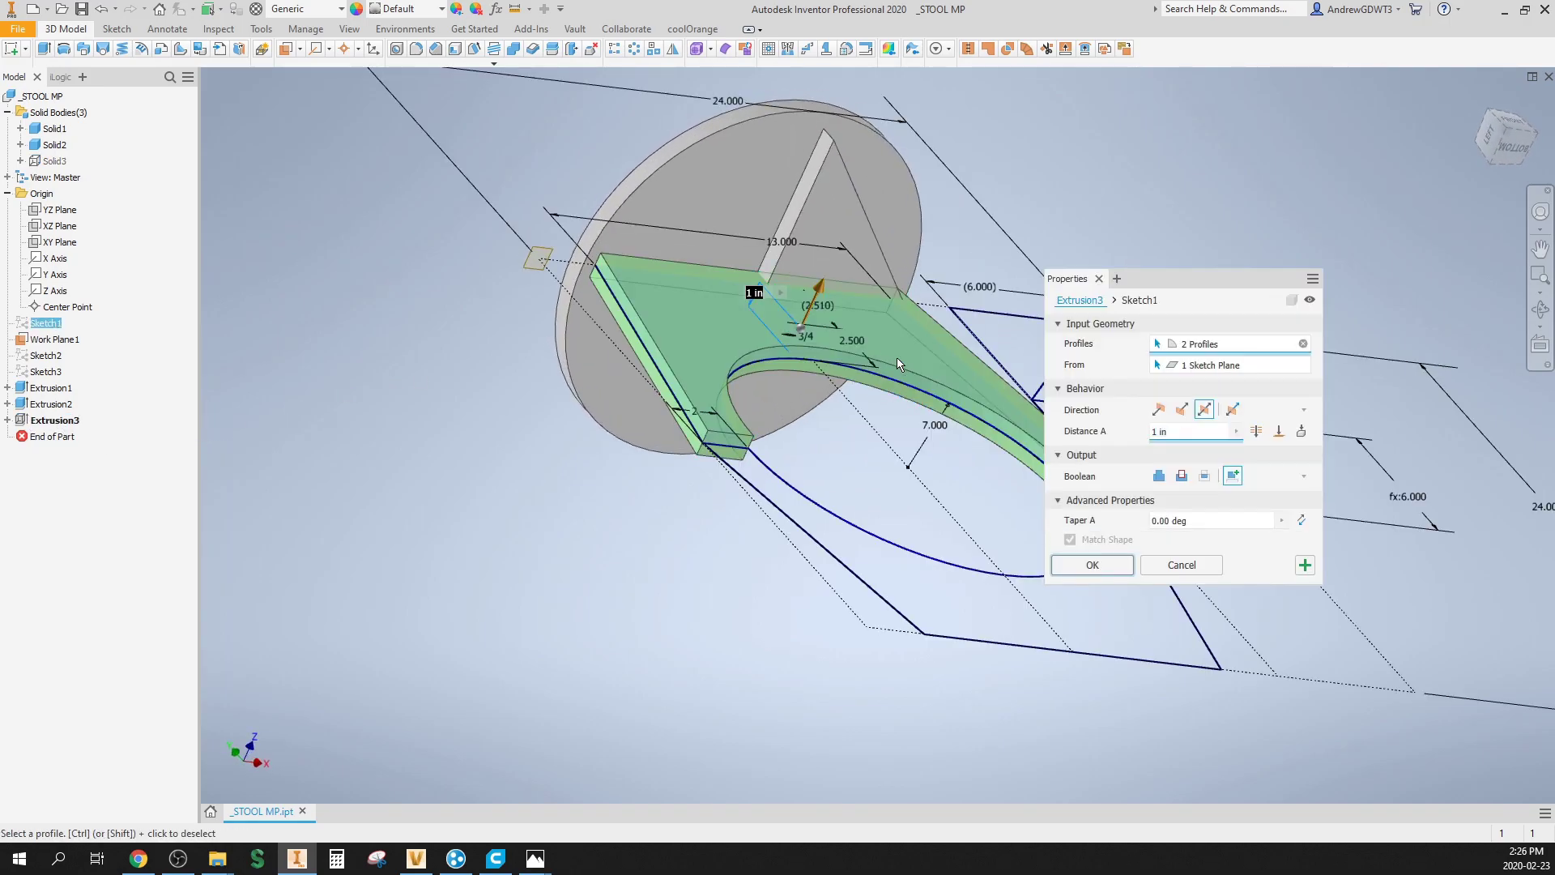
click(1237, 431)
click(1297, 514)
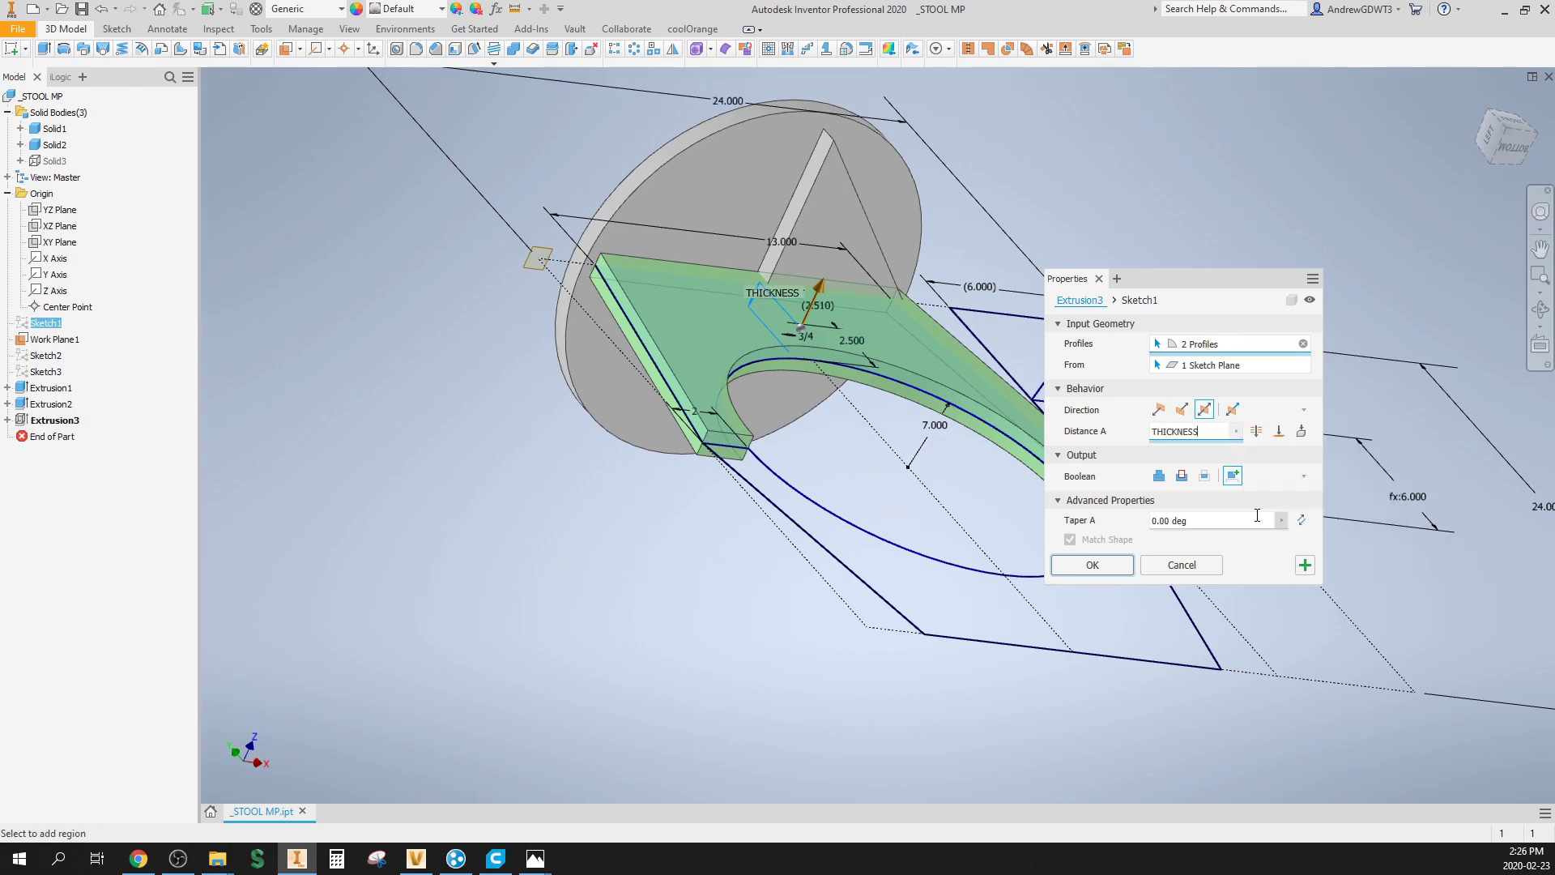
click(1061, 561)
shift+middle_drag(761, 327, 864, 505)
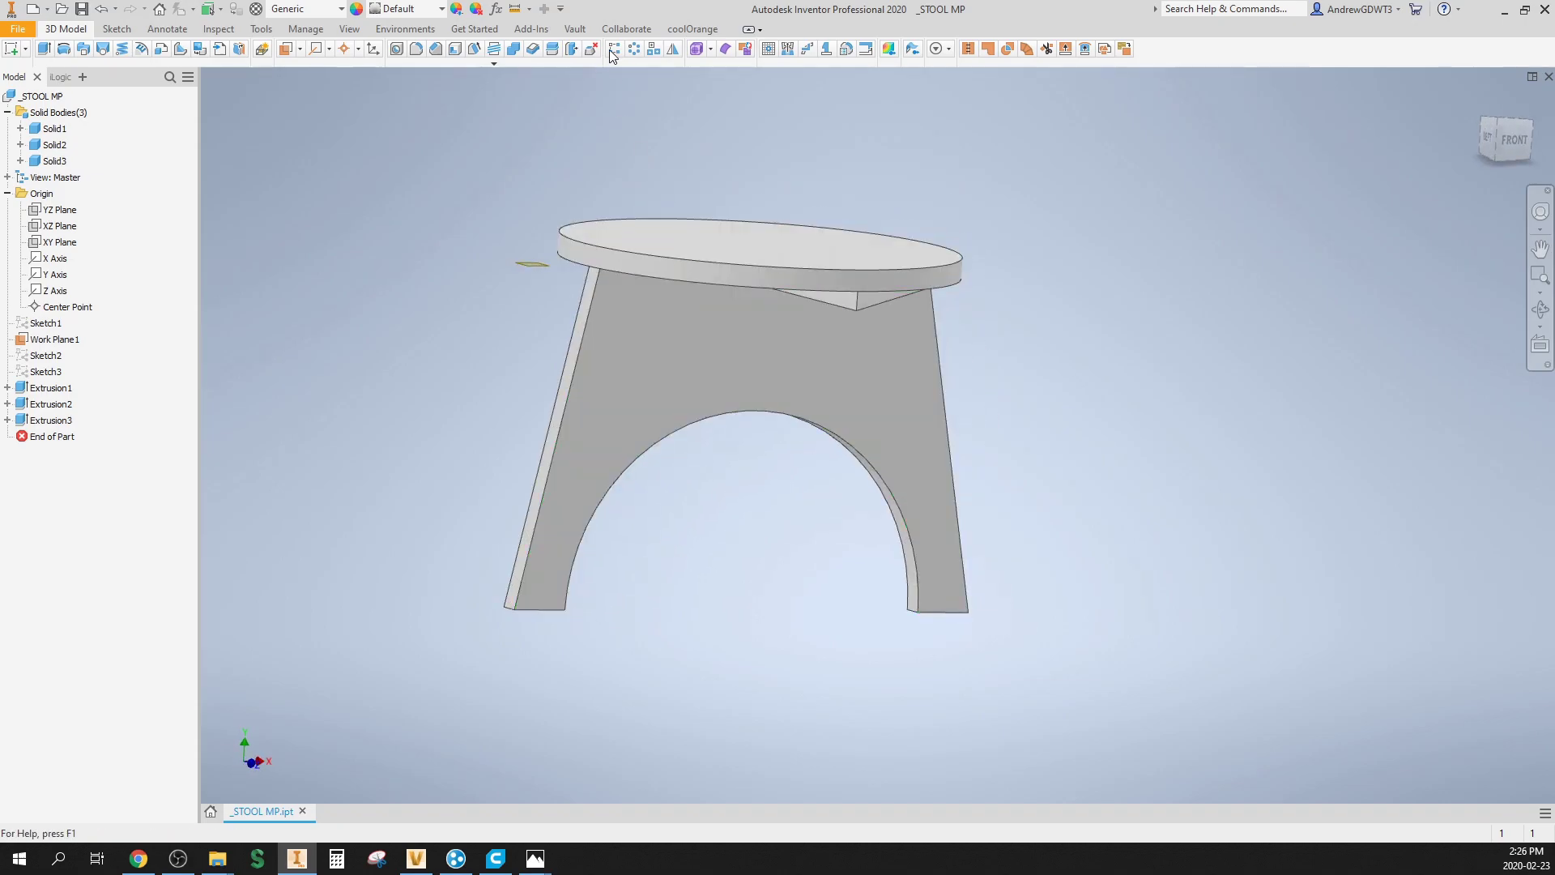
click(637, 47)
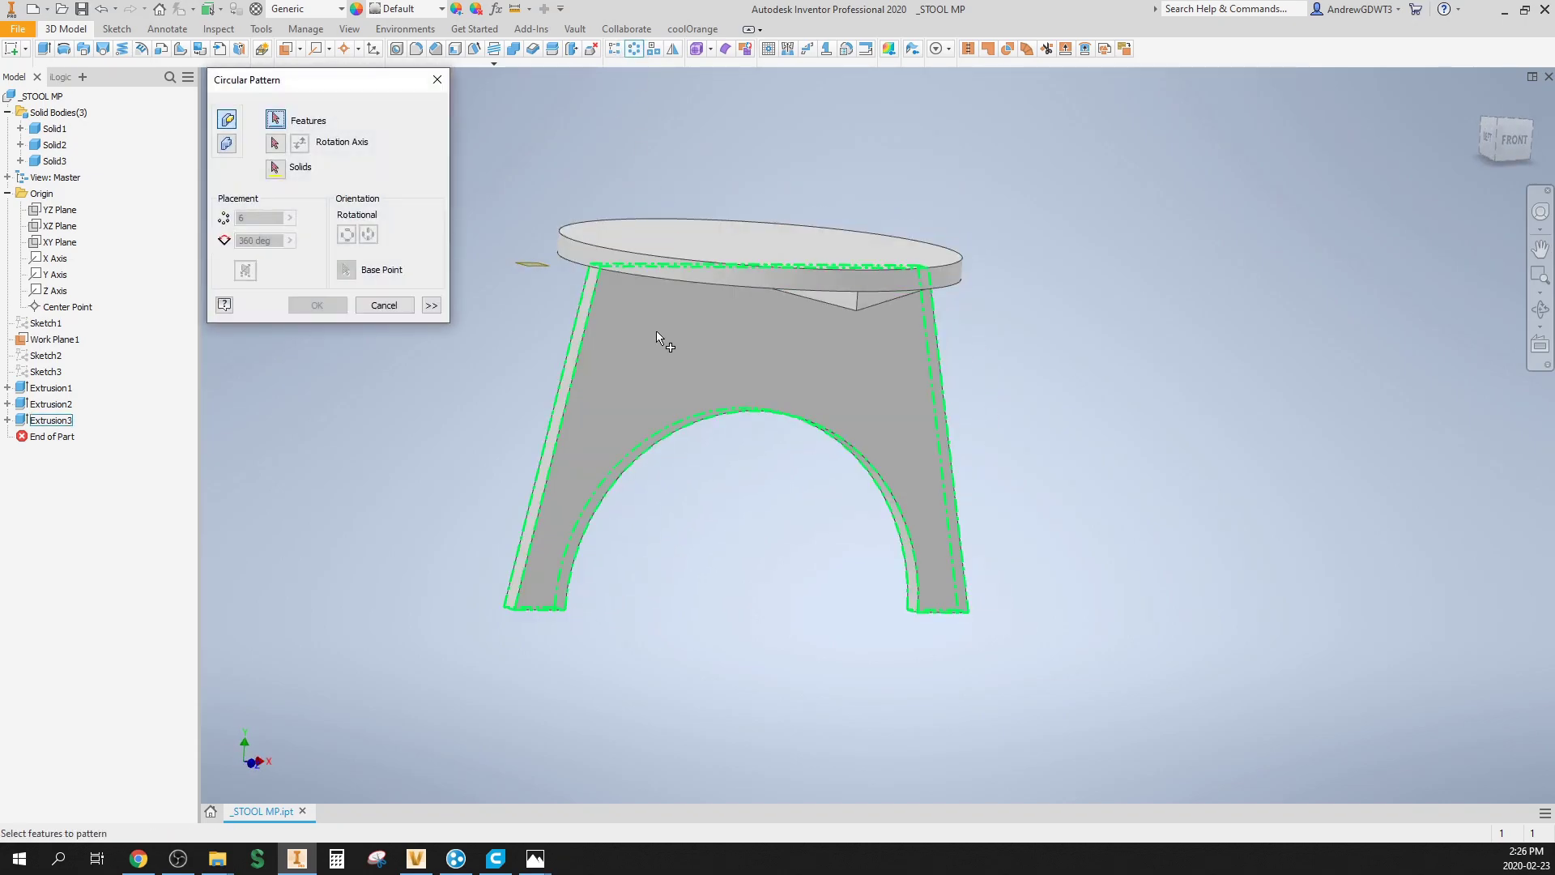
click(228, 143)
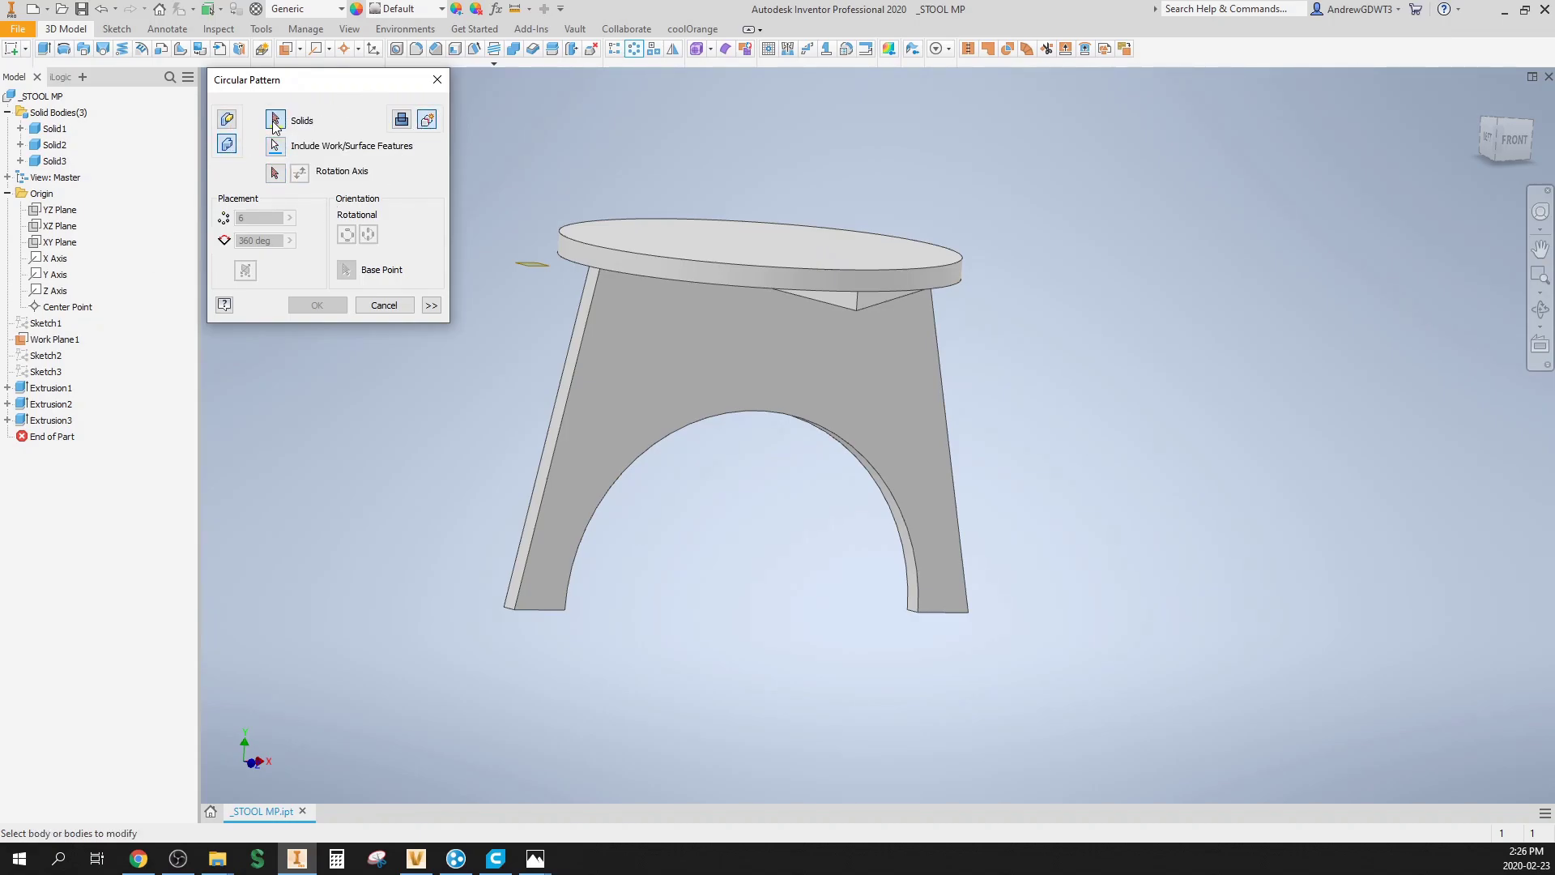
click(628, 333)
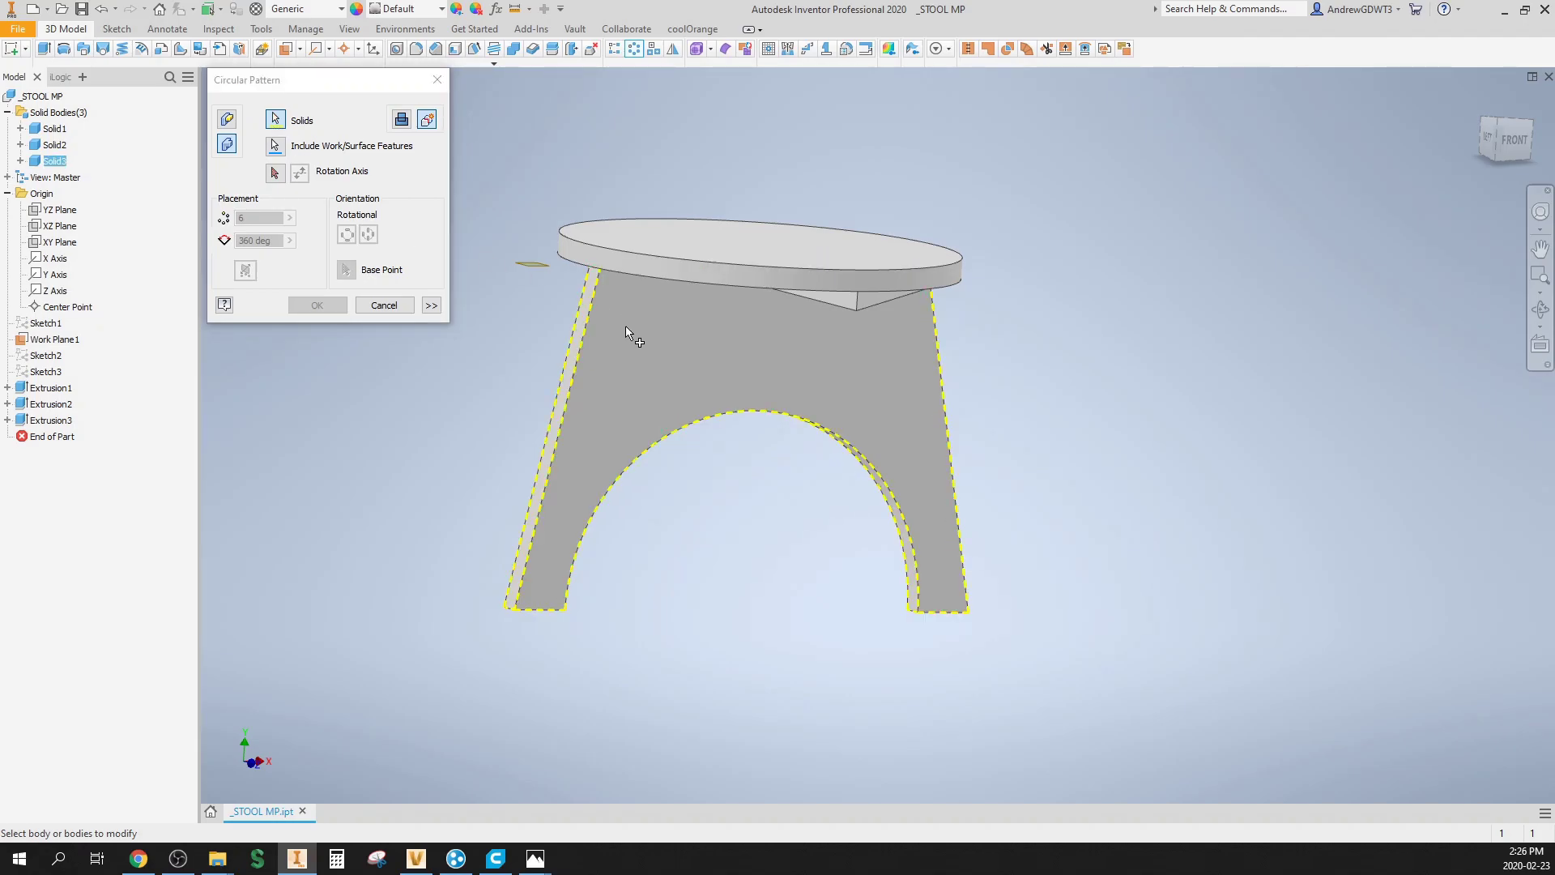
click(274, 173)
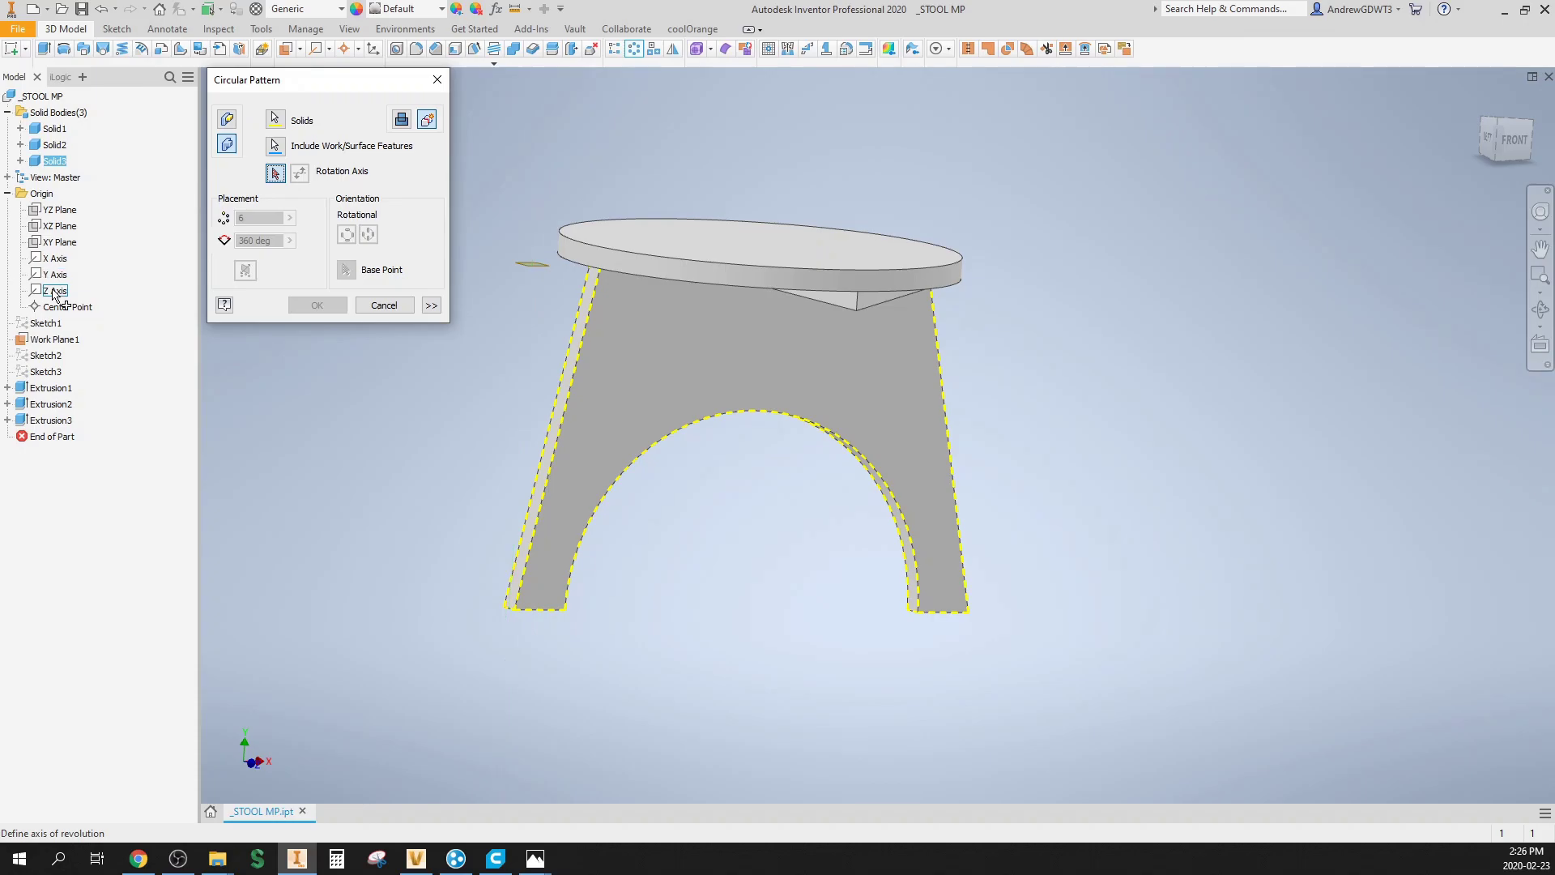
key(Escape)
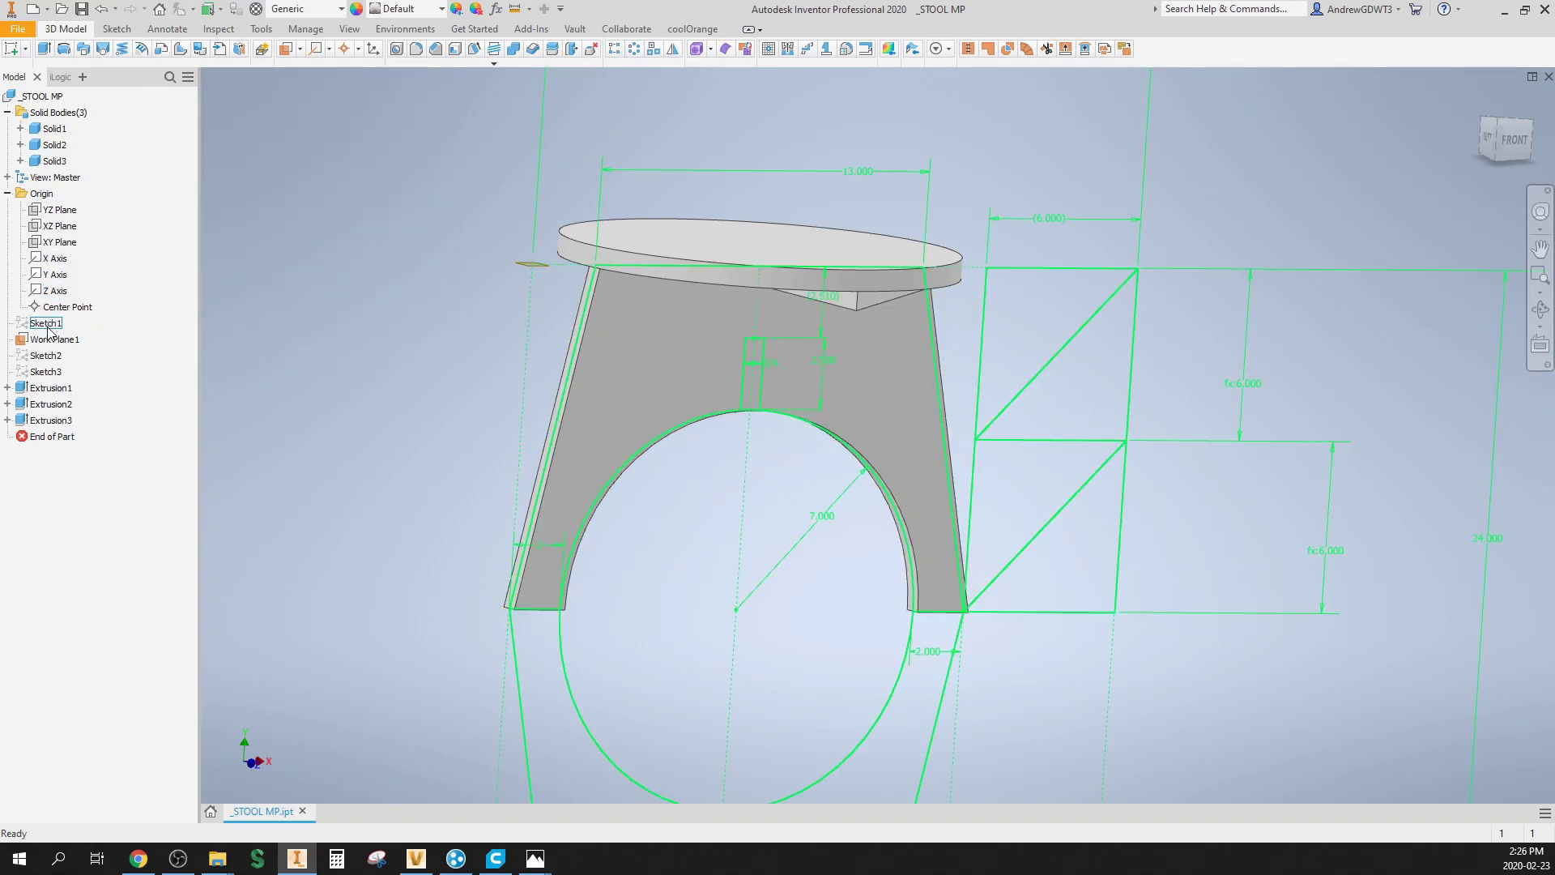
Step: Show Sketch1 and create a work axis along its vertical centerline, placed ahead of the three extrusions in the part history
click(47, 328)
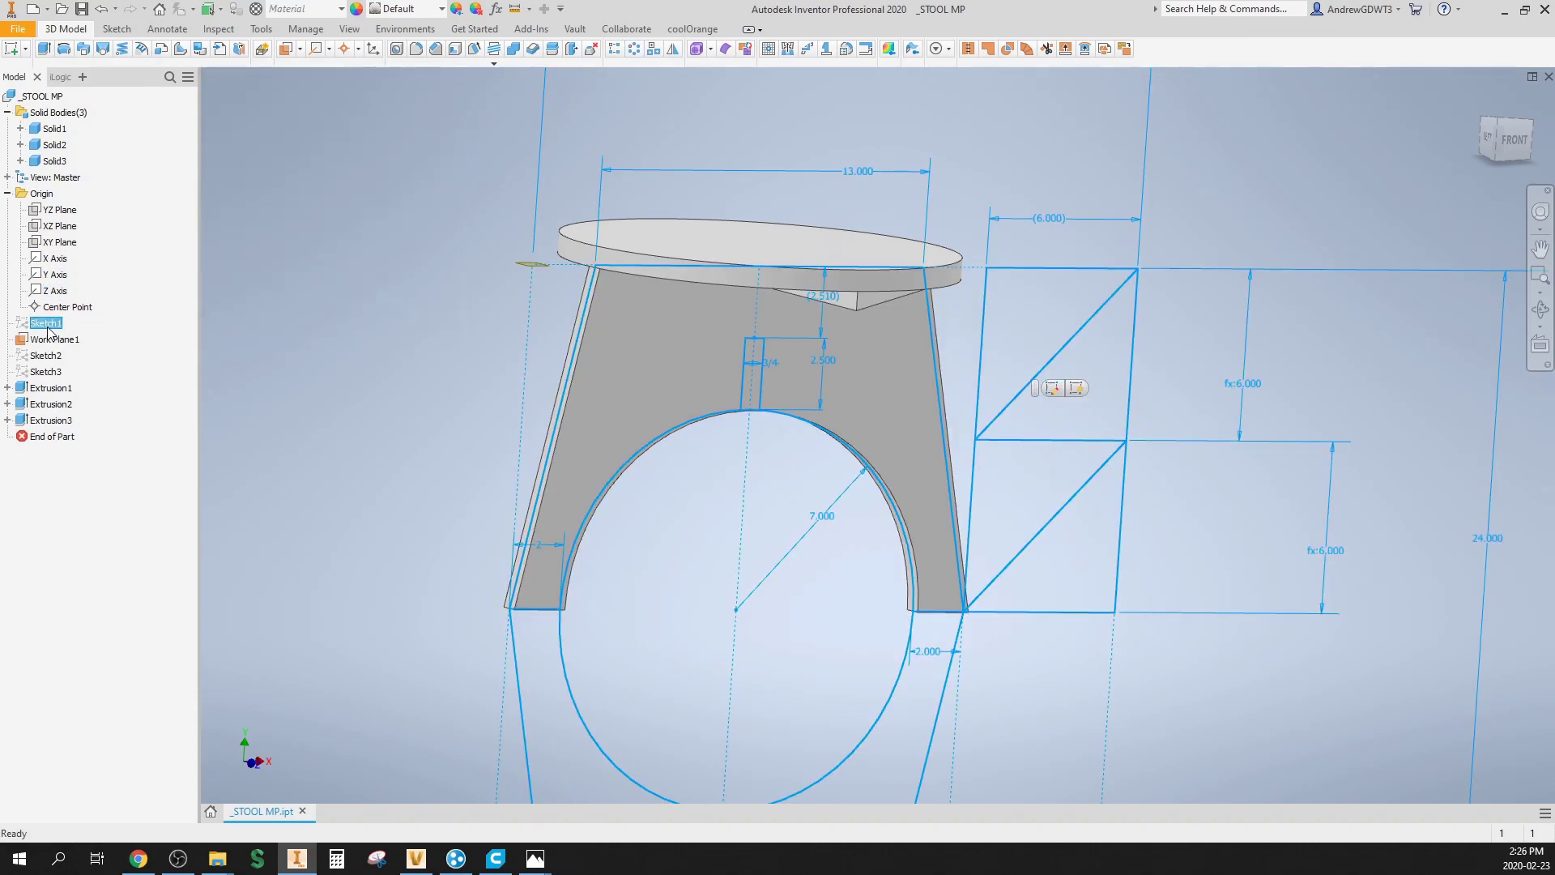
right_click(47, 329)
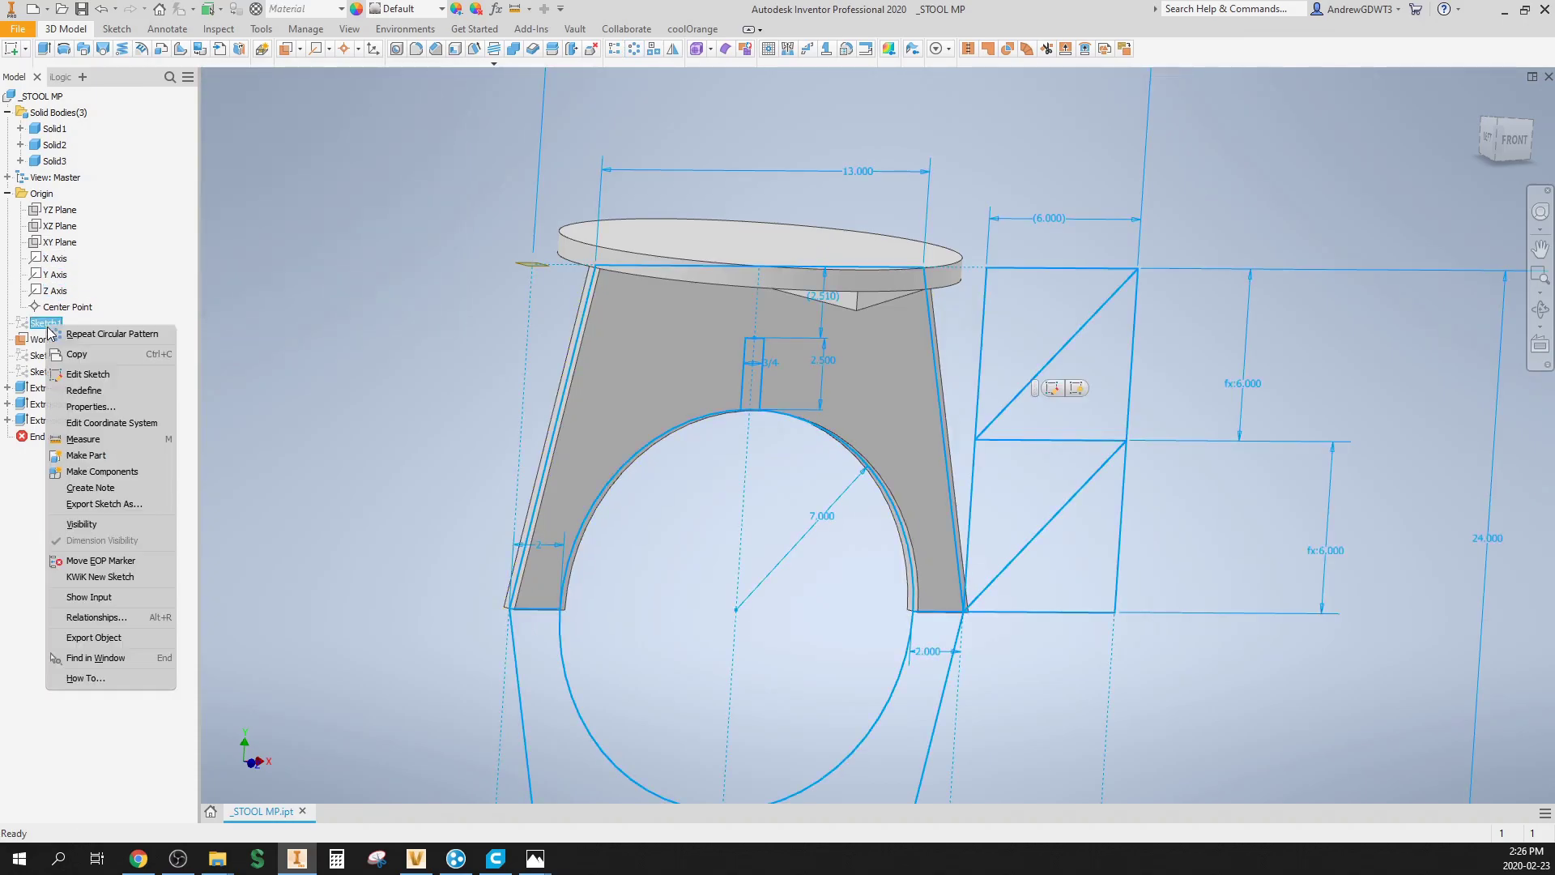
click(105, 525)
drag(50, 438, 85, 386)
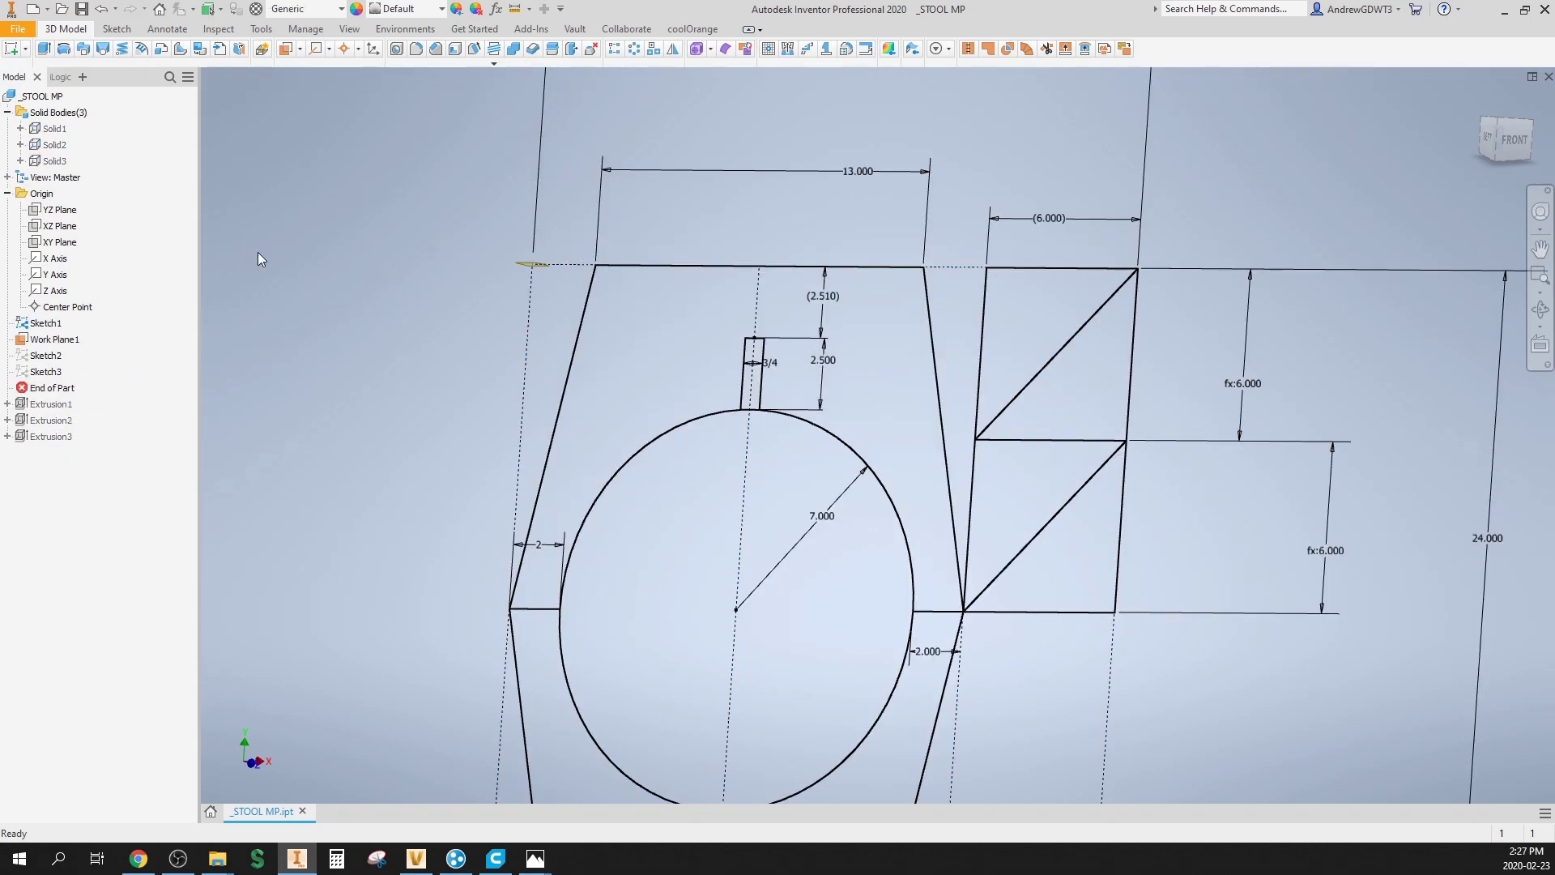
click(315, 50)
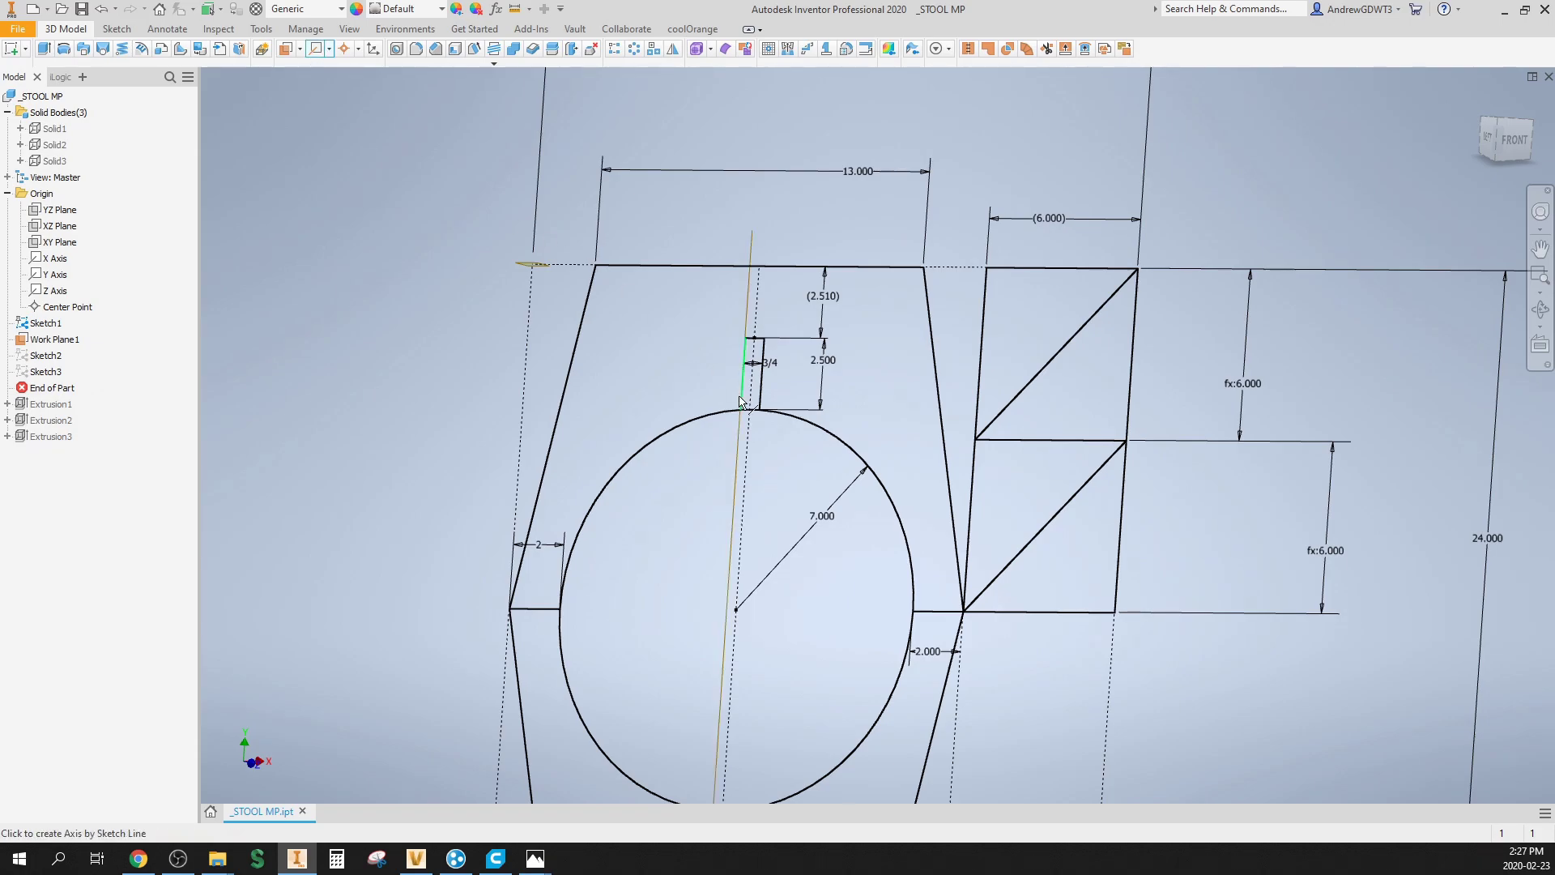
click(748, 445)
drag(50, 403, 56, 458)
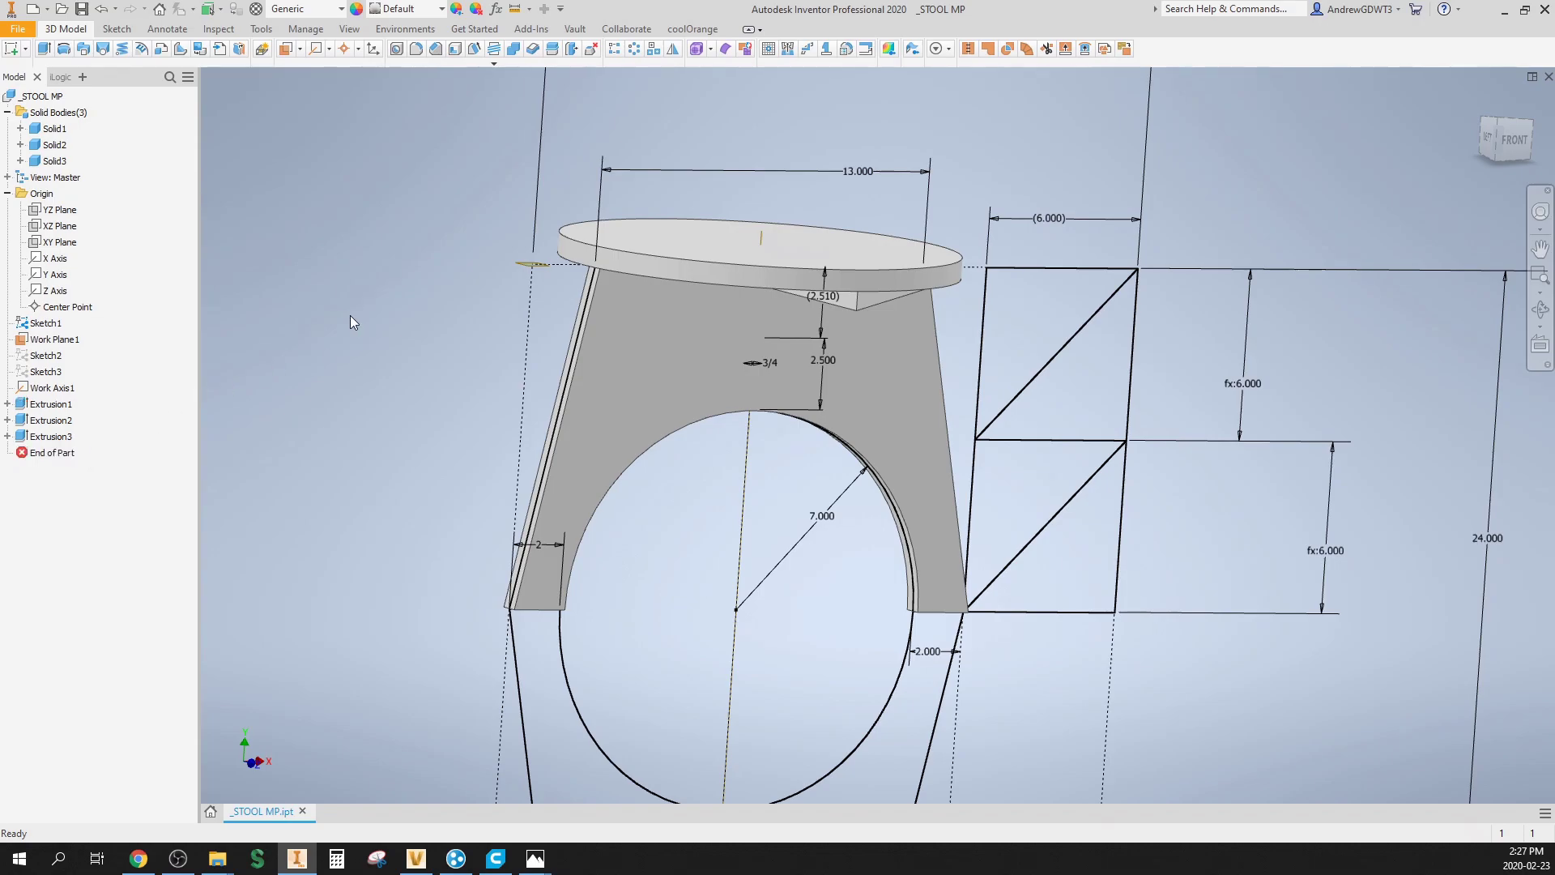
Step: Circular-pattern the leg solid about the work axis with 2 occurrences over 90 degrees, outputting the copy as a separate solid
click(635, 50)
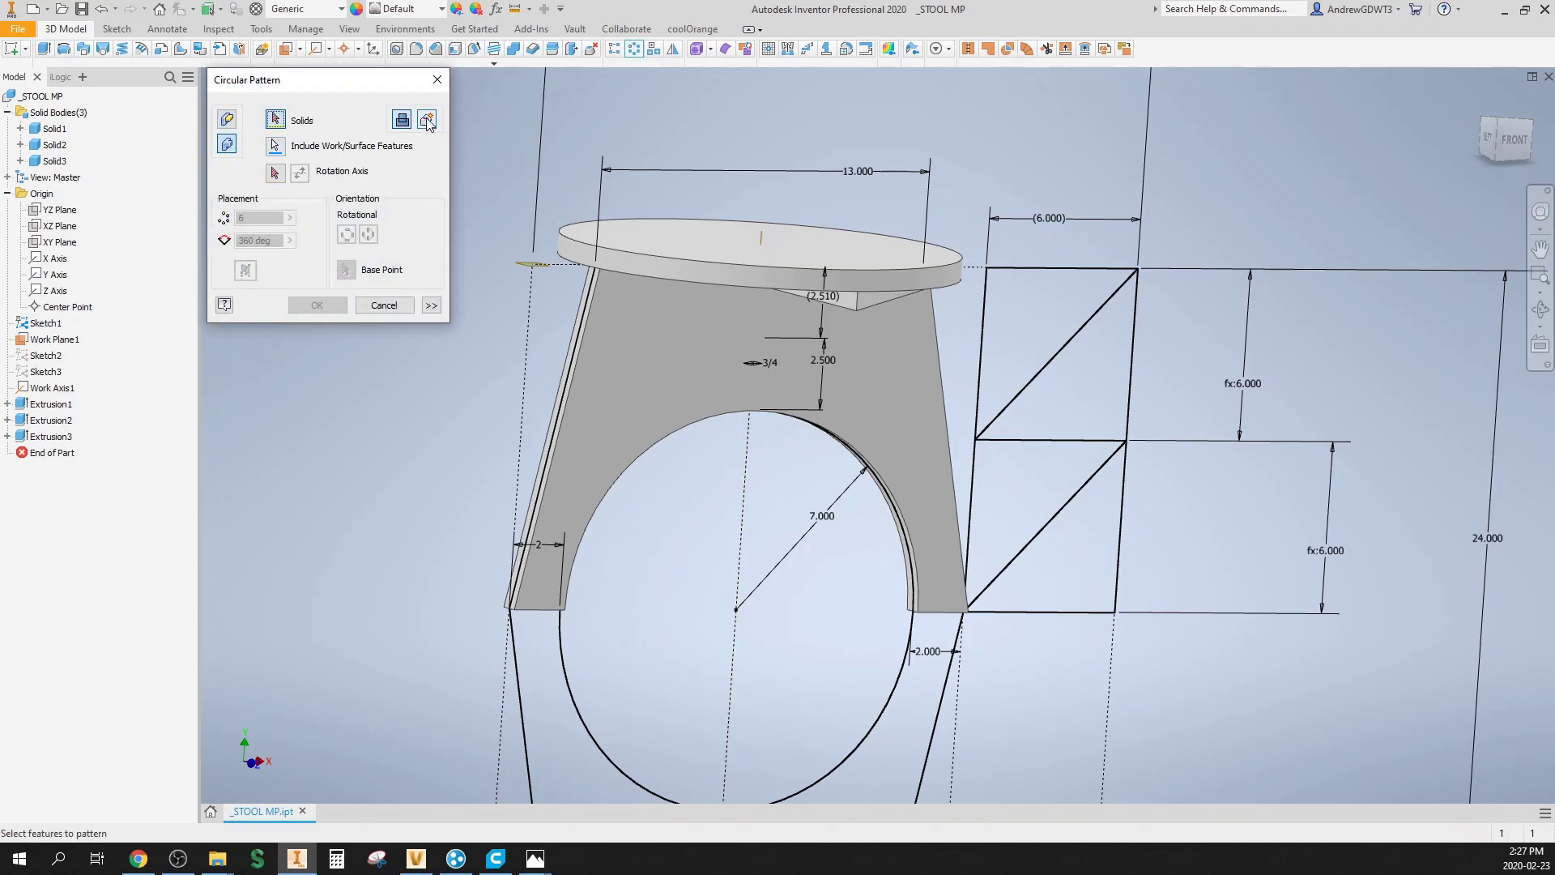
click(674, 313)
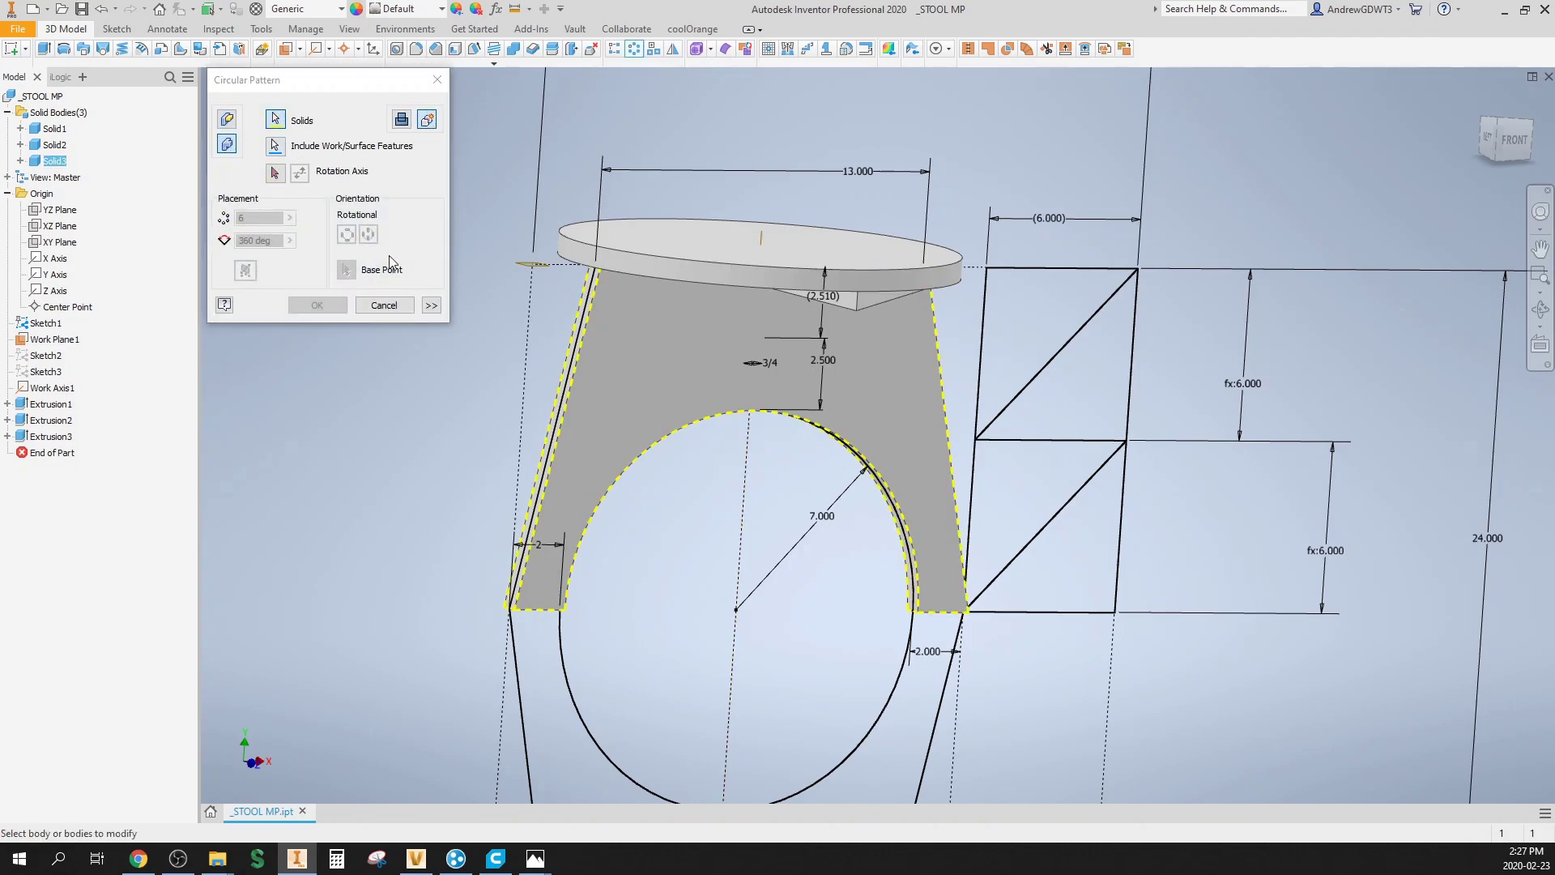
click(274, 173)
click(52, 388)
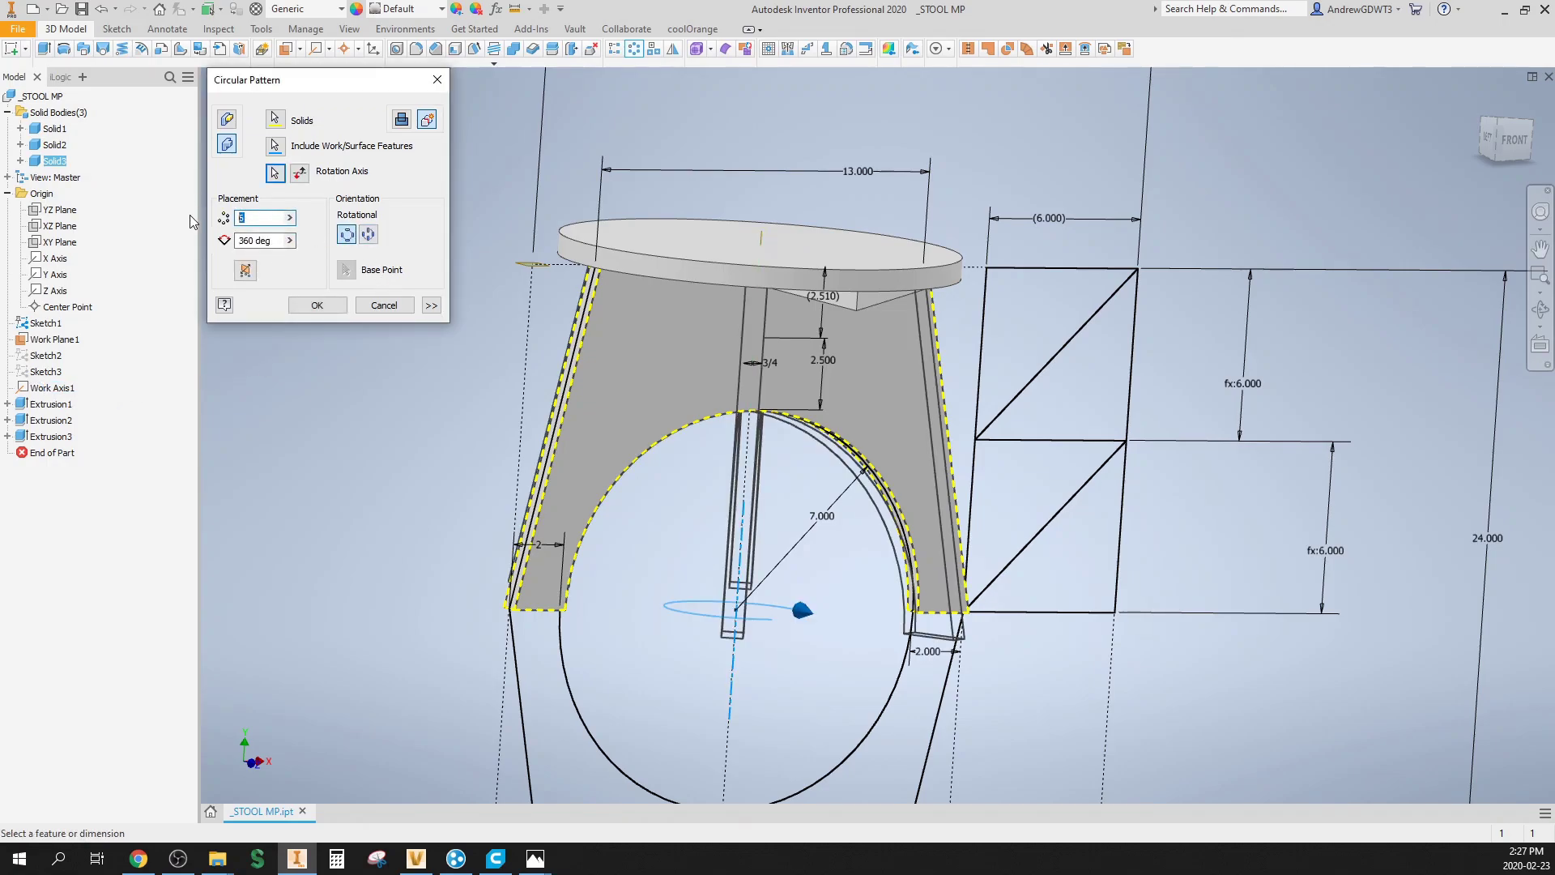
text(2)
drag(282, 240, 212, 241)
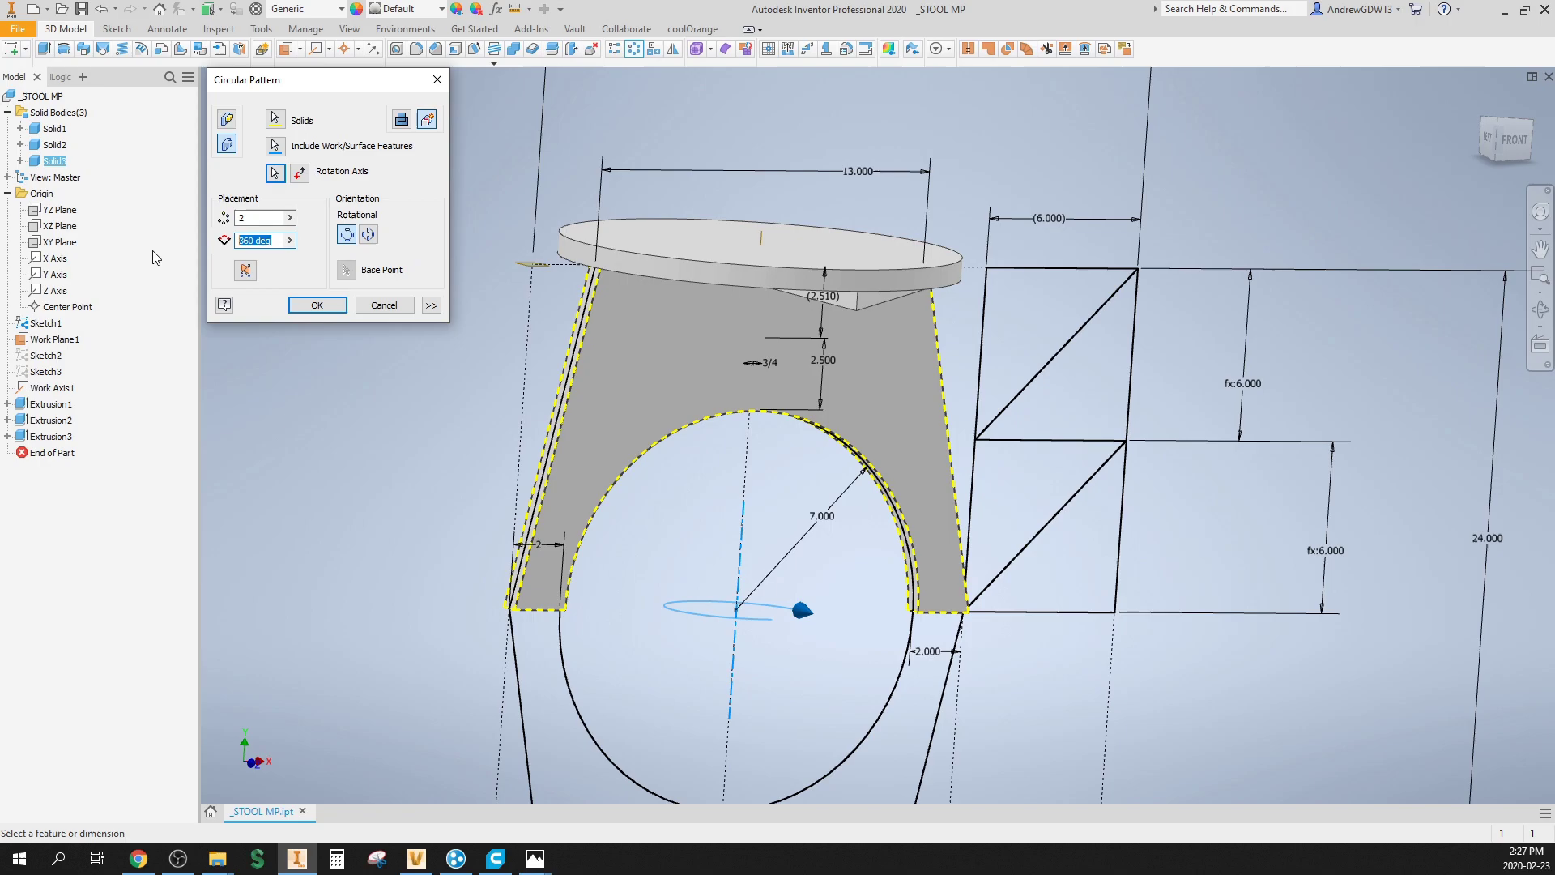
text(90)
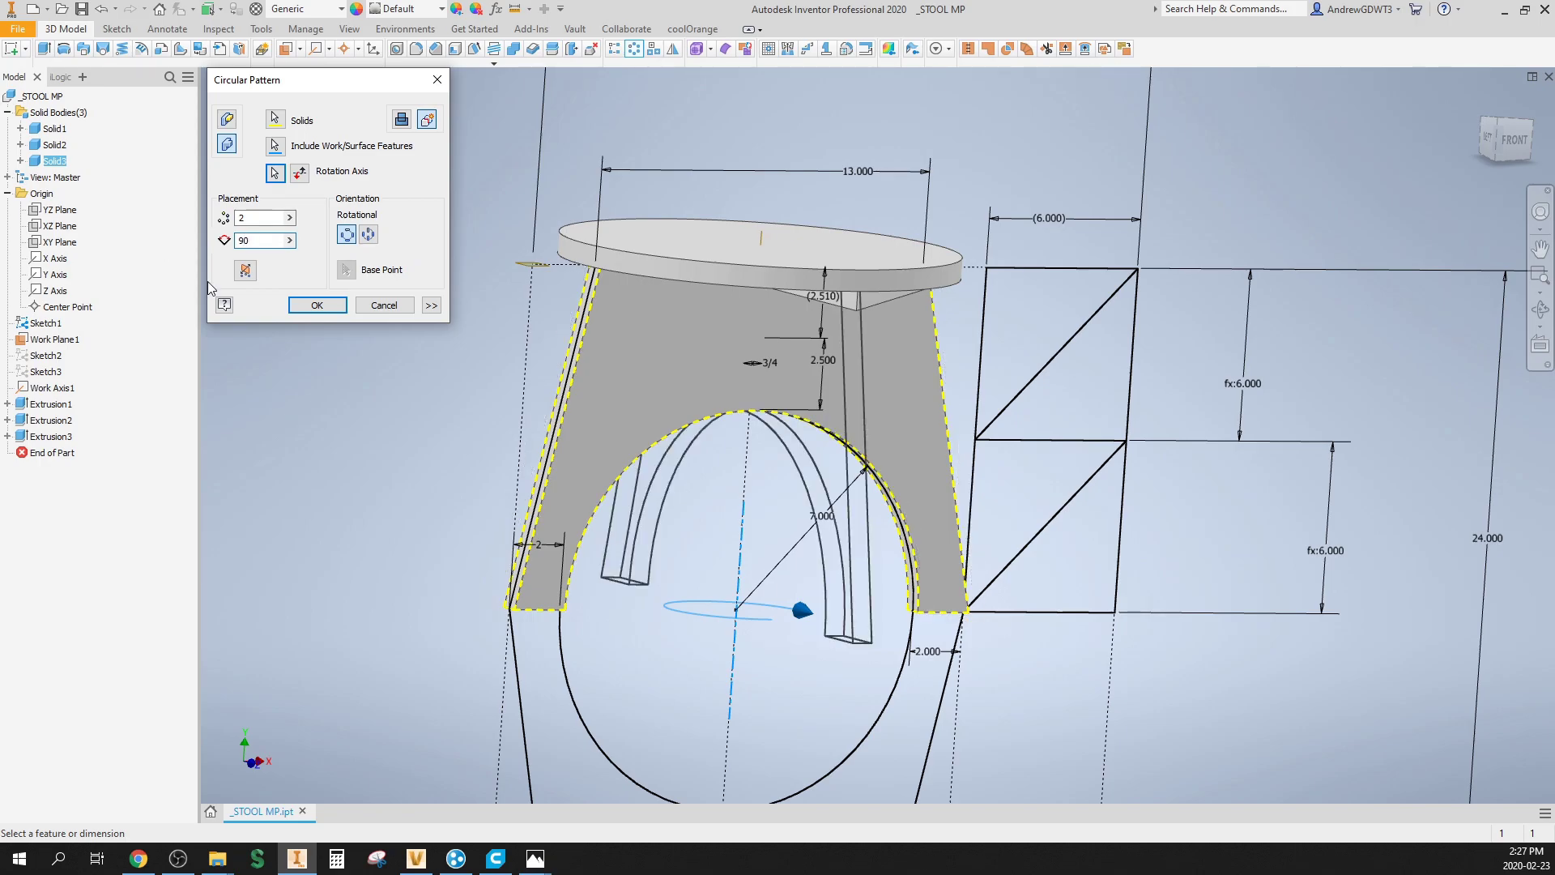
click(316, 305)
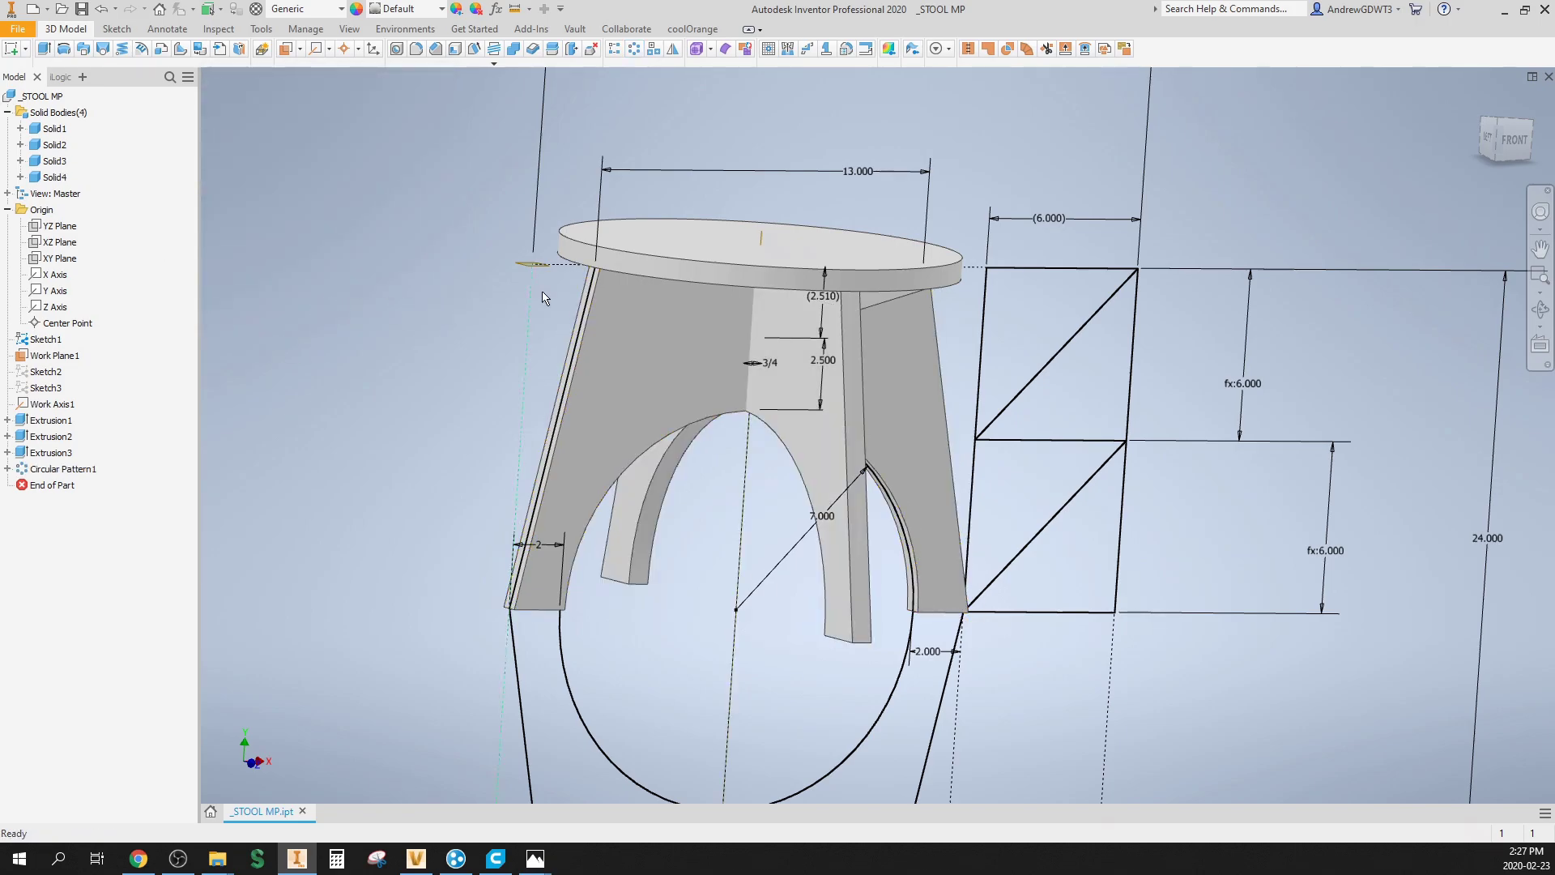
Step: Cut the 3/4 by 2.5 in slot profile above the arch through all of the original leg solid, symmetrically in both directions
shift+middle_drag(784, 534, 736, 541)
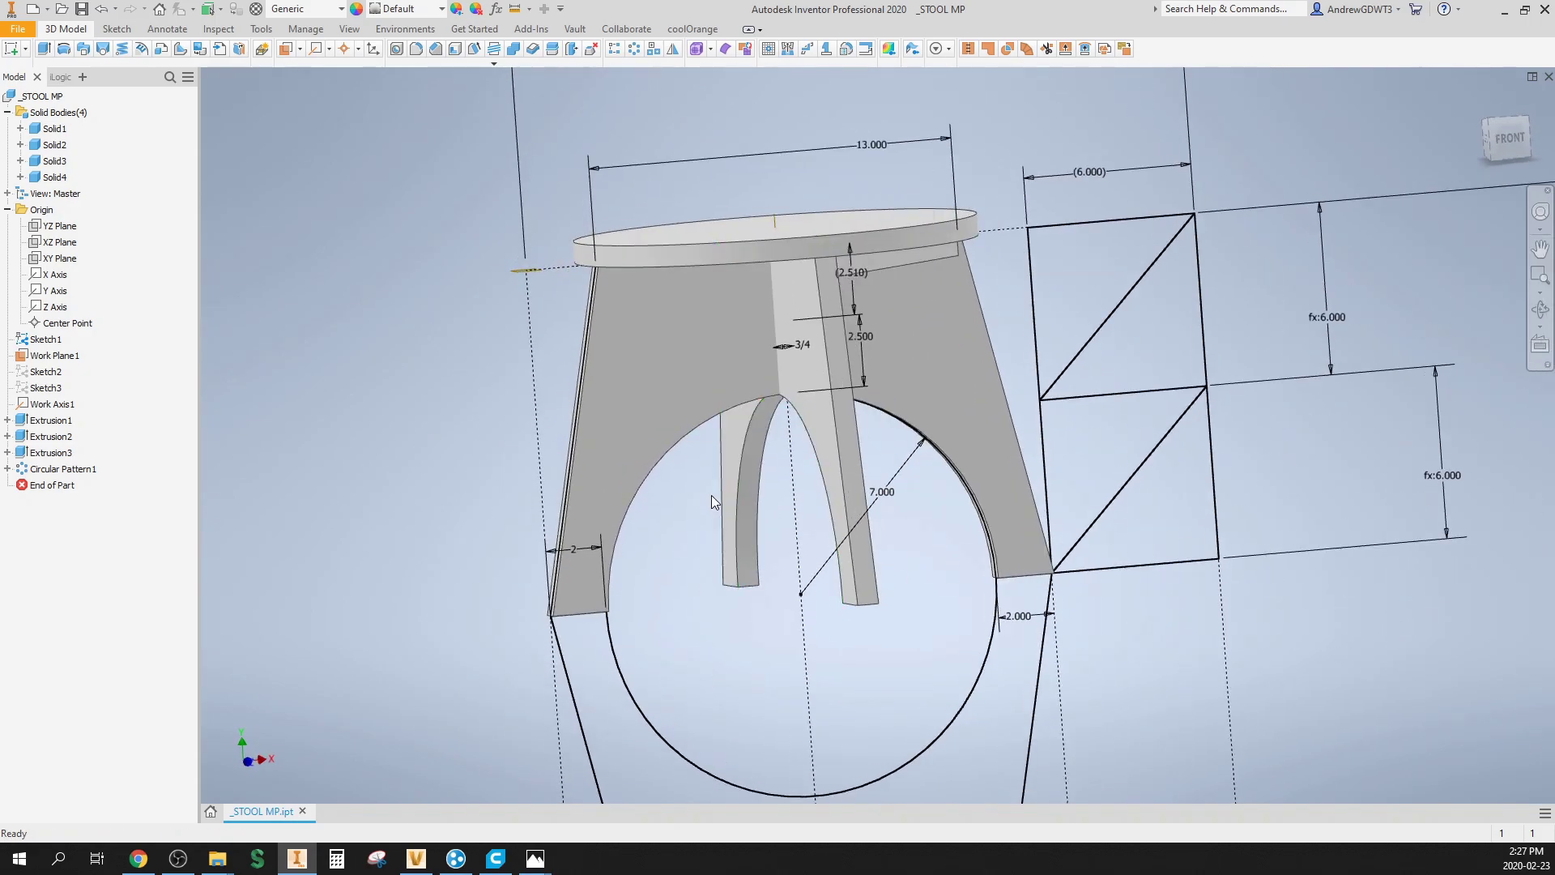
middle_drag(672, 496, 635, 470)
key(e)
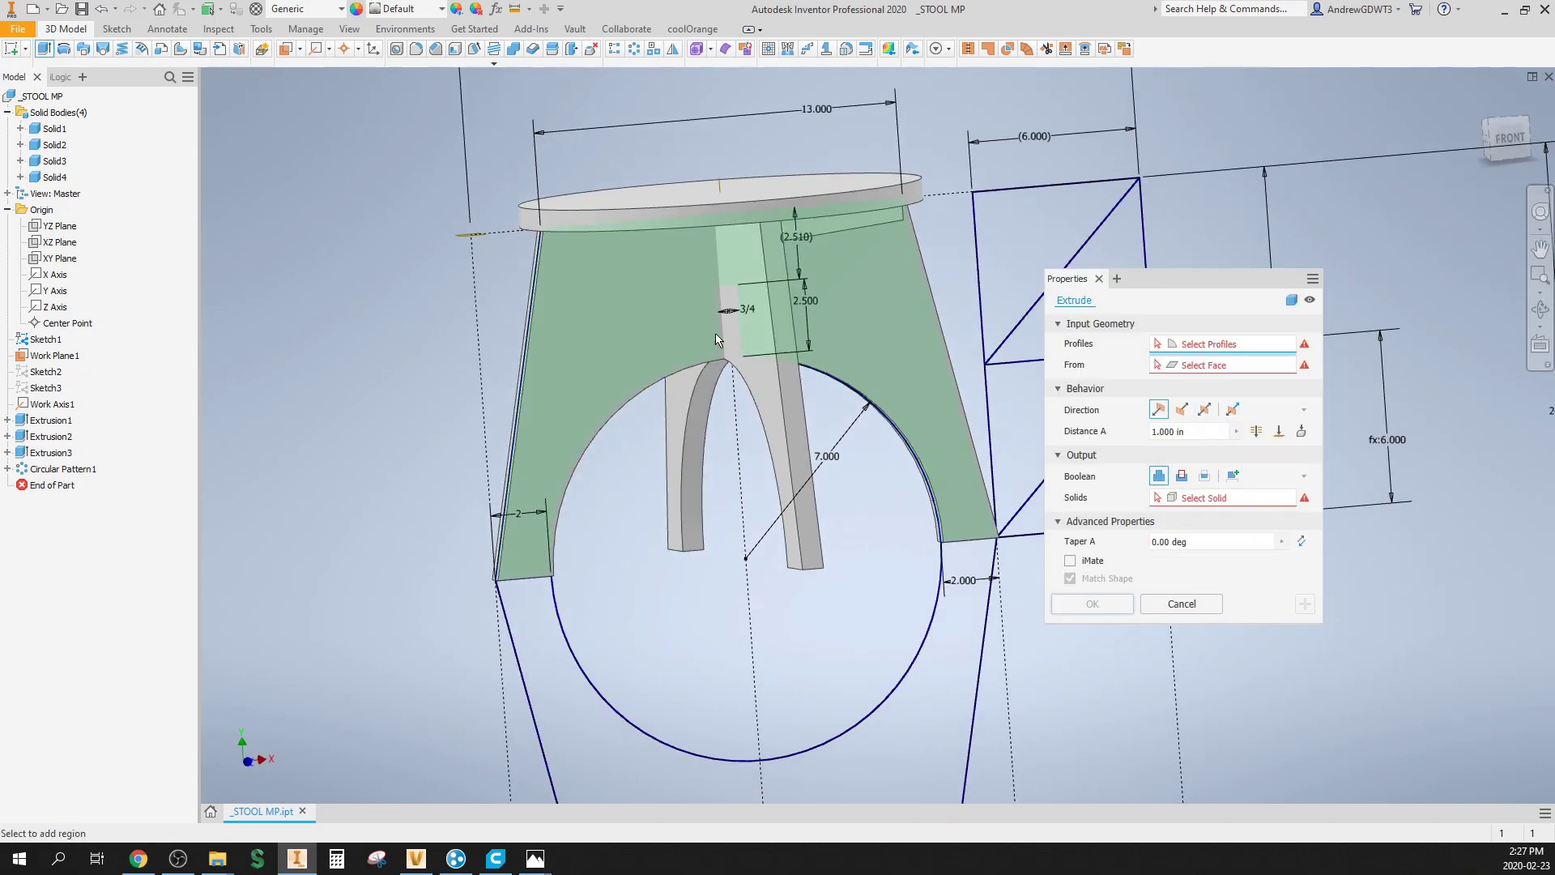
scroll(725, 328, up, 3)
click(725, 344)
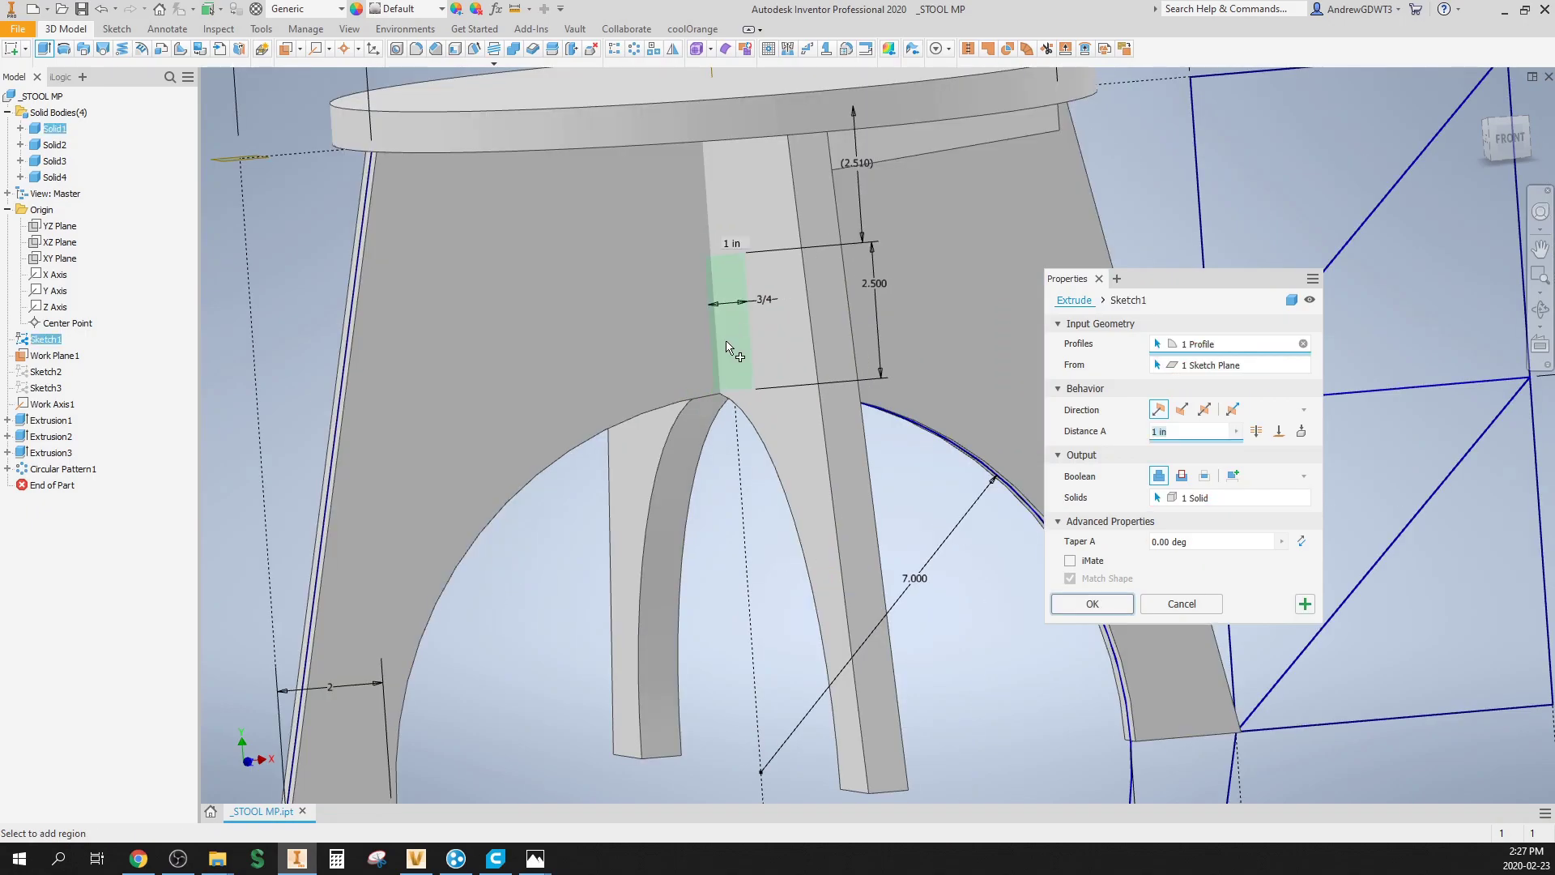
click(1183, 479)
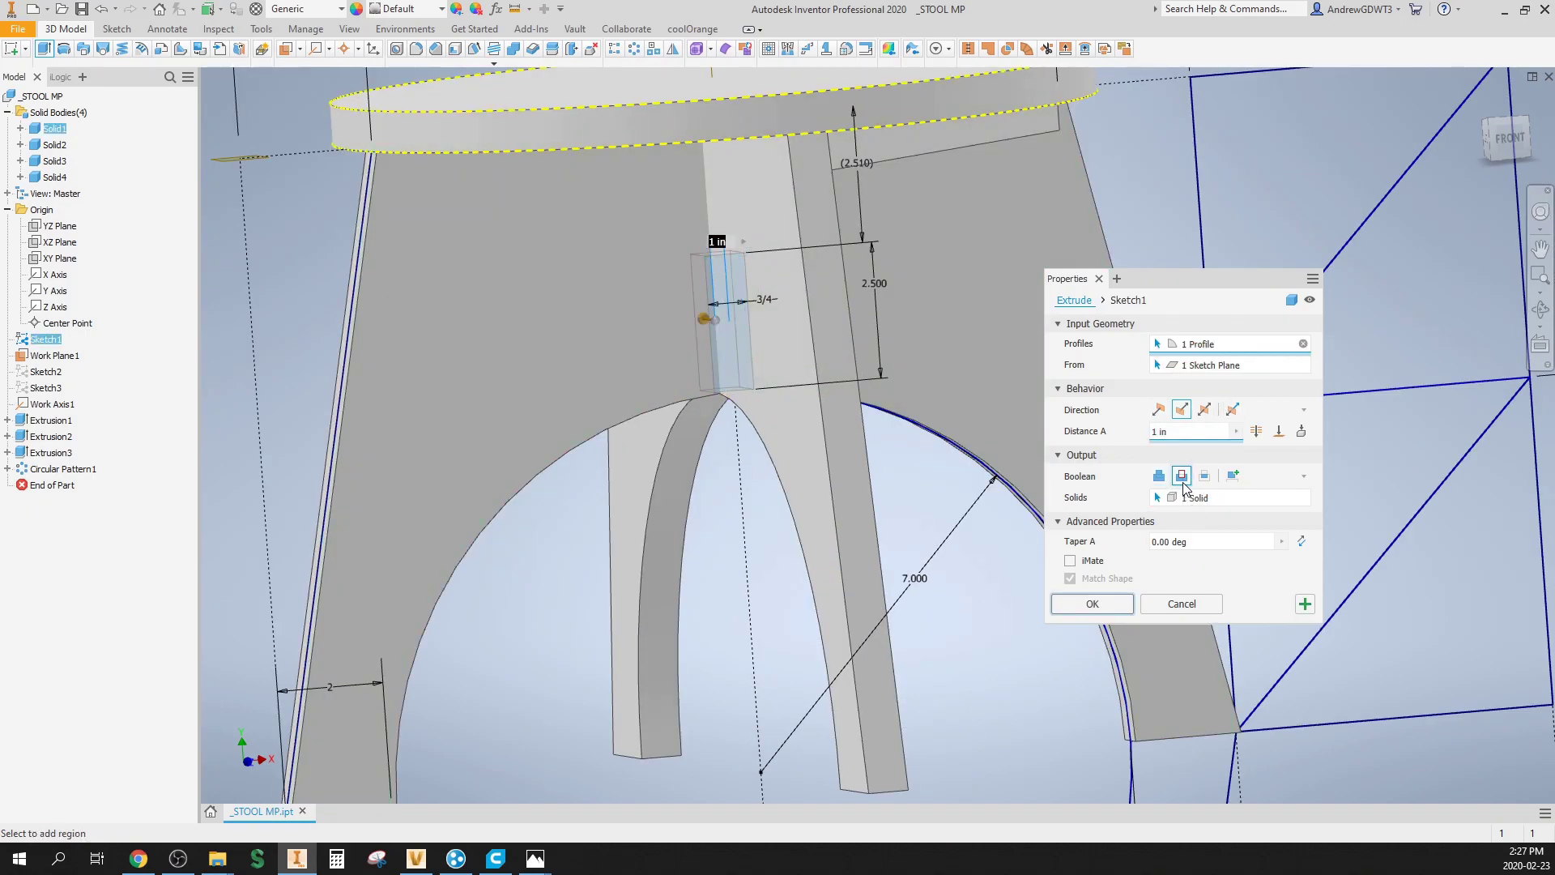
click(1257, 432)
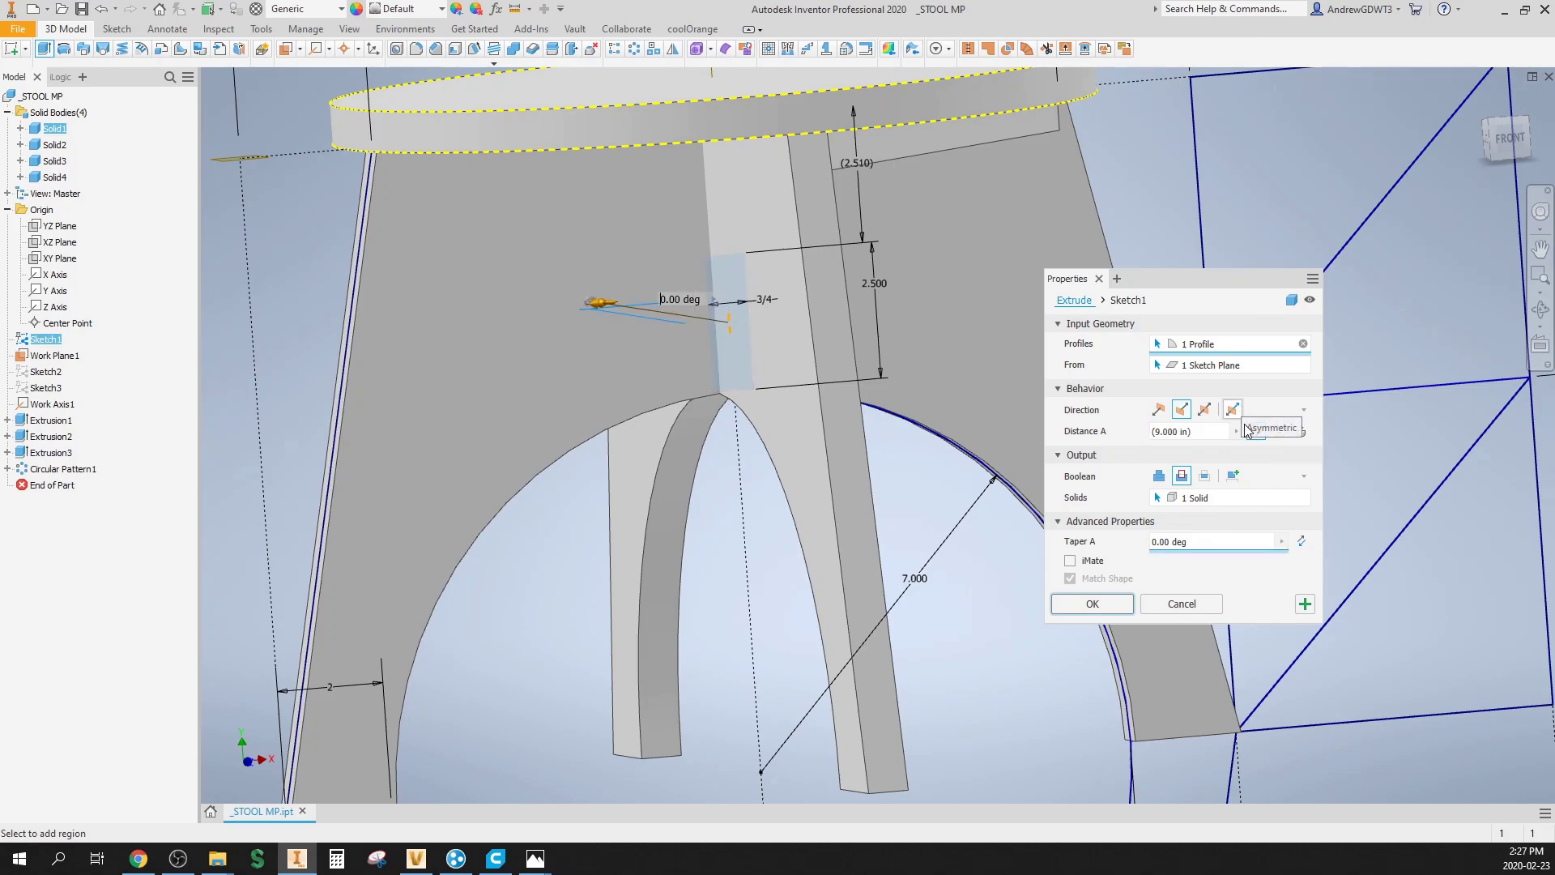
click(1304, 498)
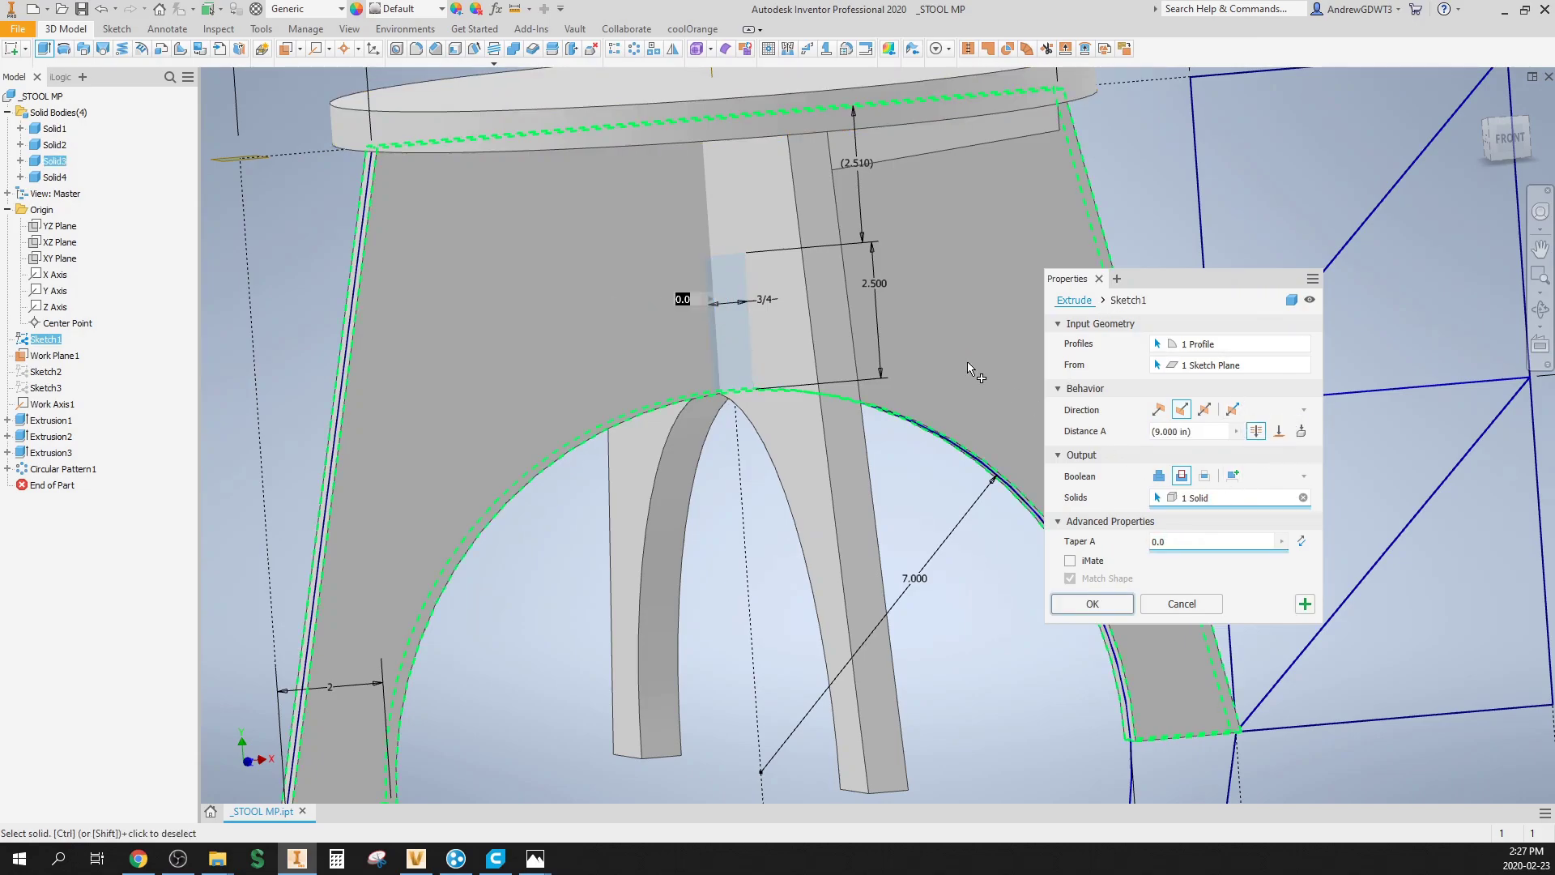
click(1207, 410)
scroll(893, 437, down, 4)
shift+middle_drag(850, 495, 826, 470)
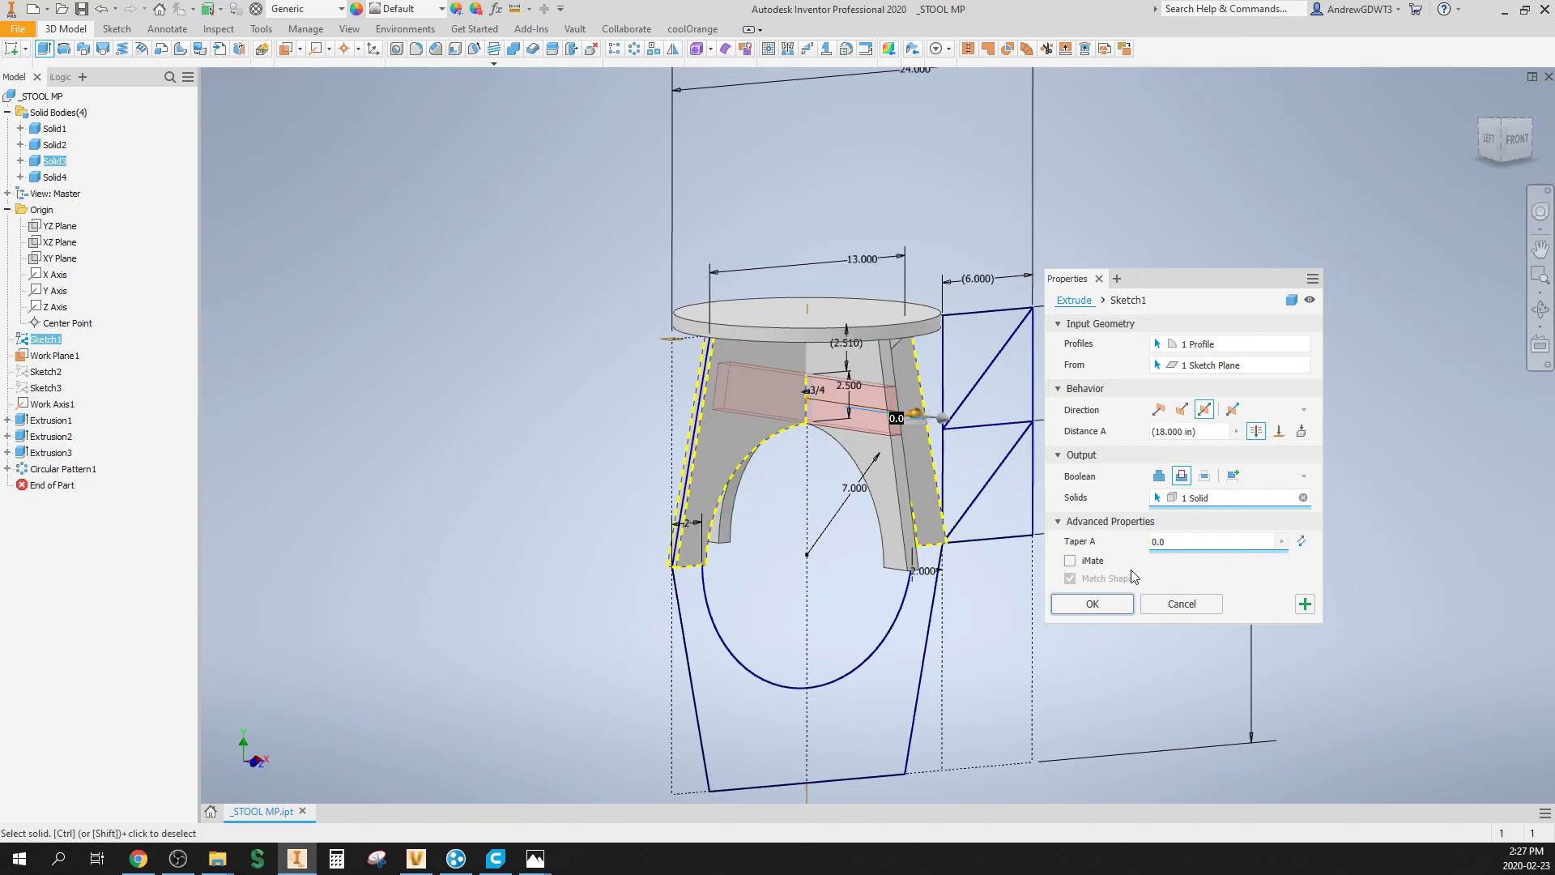
click(1107, 606)
Step: Combine the leg solids as a cut, with Solid4 as the base and Solid3 as the toolbody, keeping the toolbody
scroll(798, 400, up, 5)
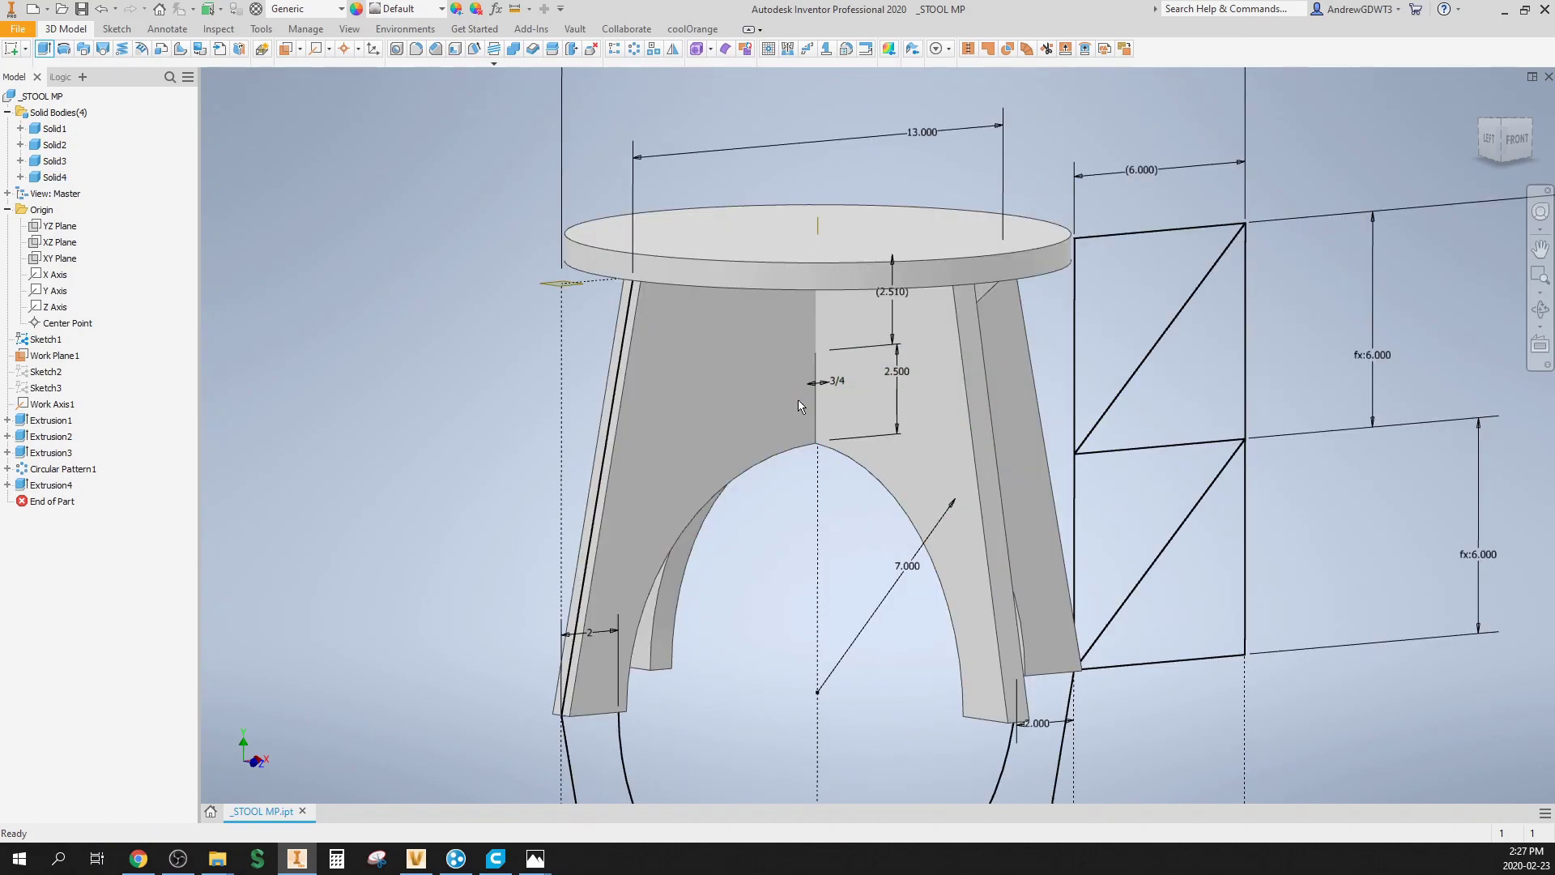
mouse_move(799, 400)
shift+middle_down()
mouse_move(801, 475)
mouse_move(820, 417)
shift+middle_up()
scroll(820, 417, up, 3)
scroll(818, 418, down, 2)
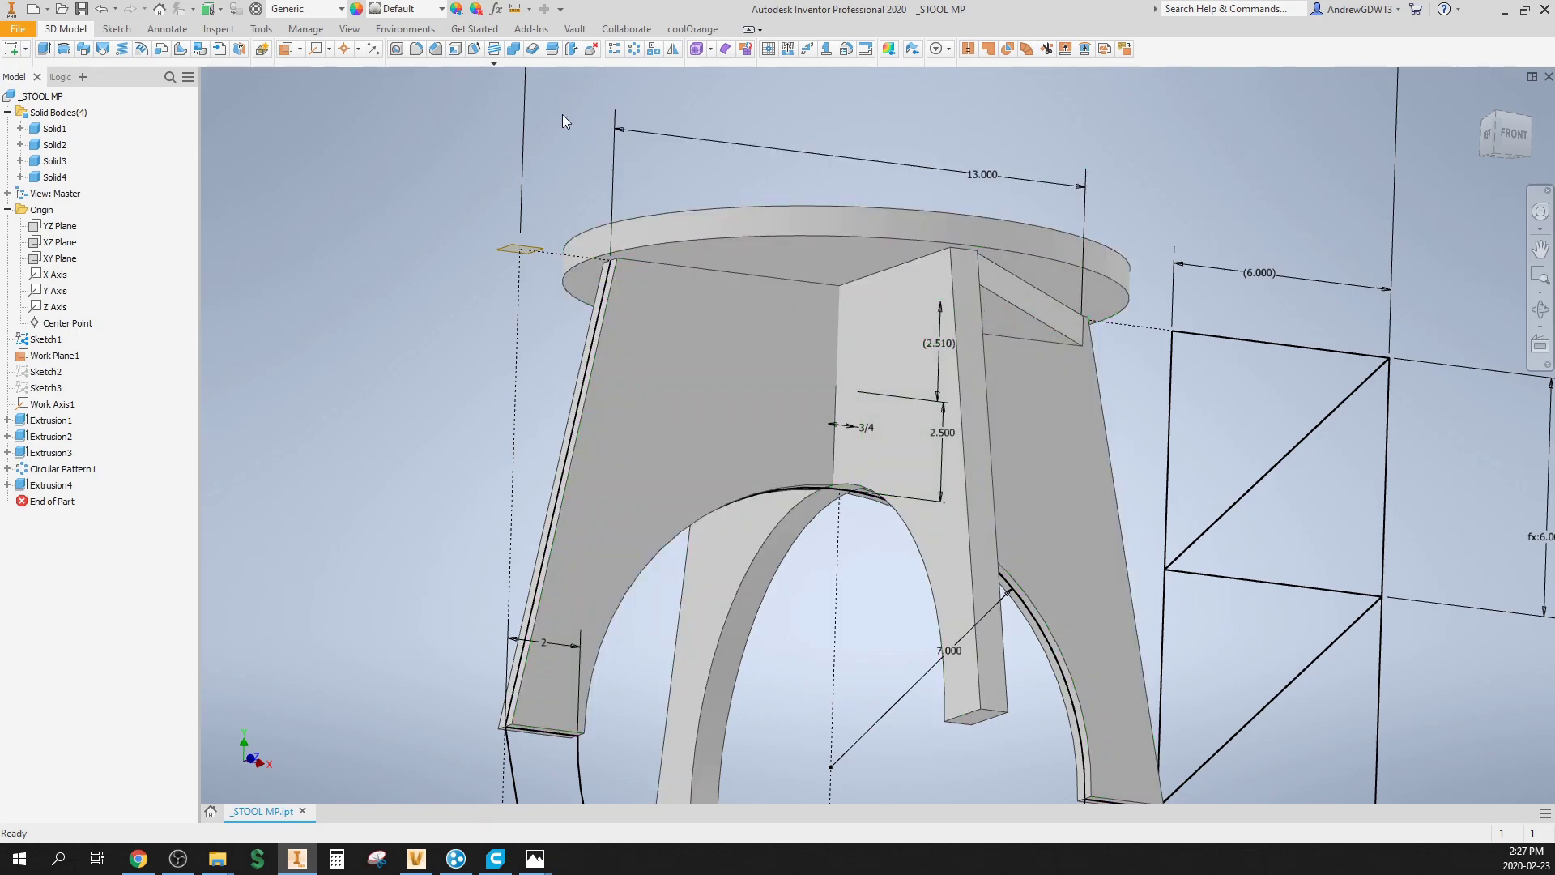
click(512, 51)
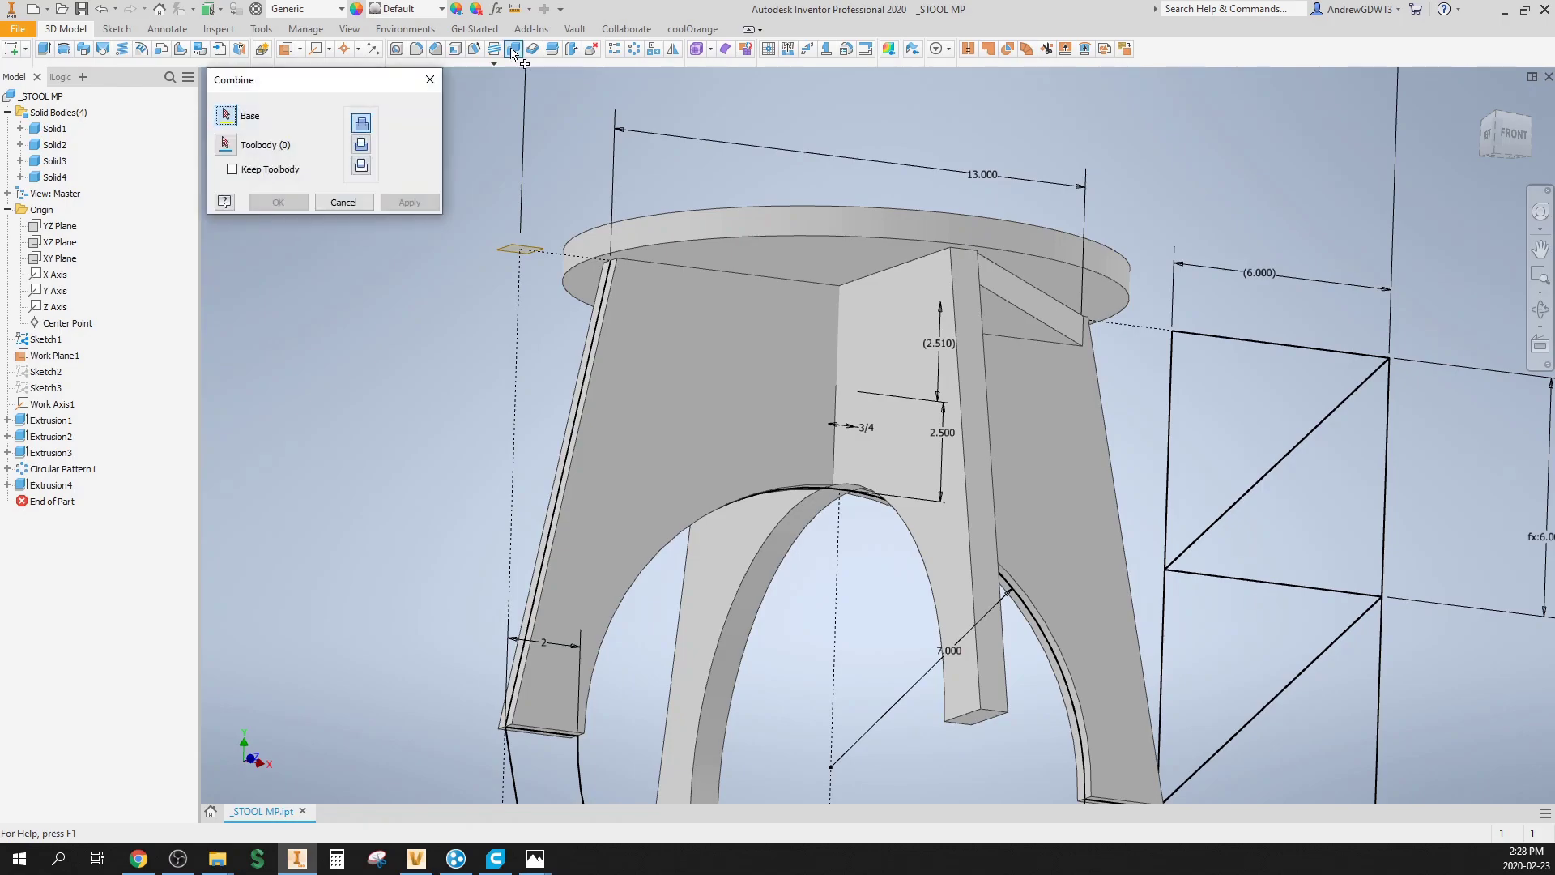
click(913, 324)
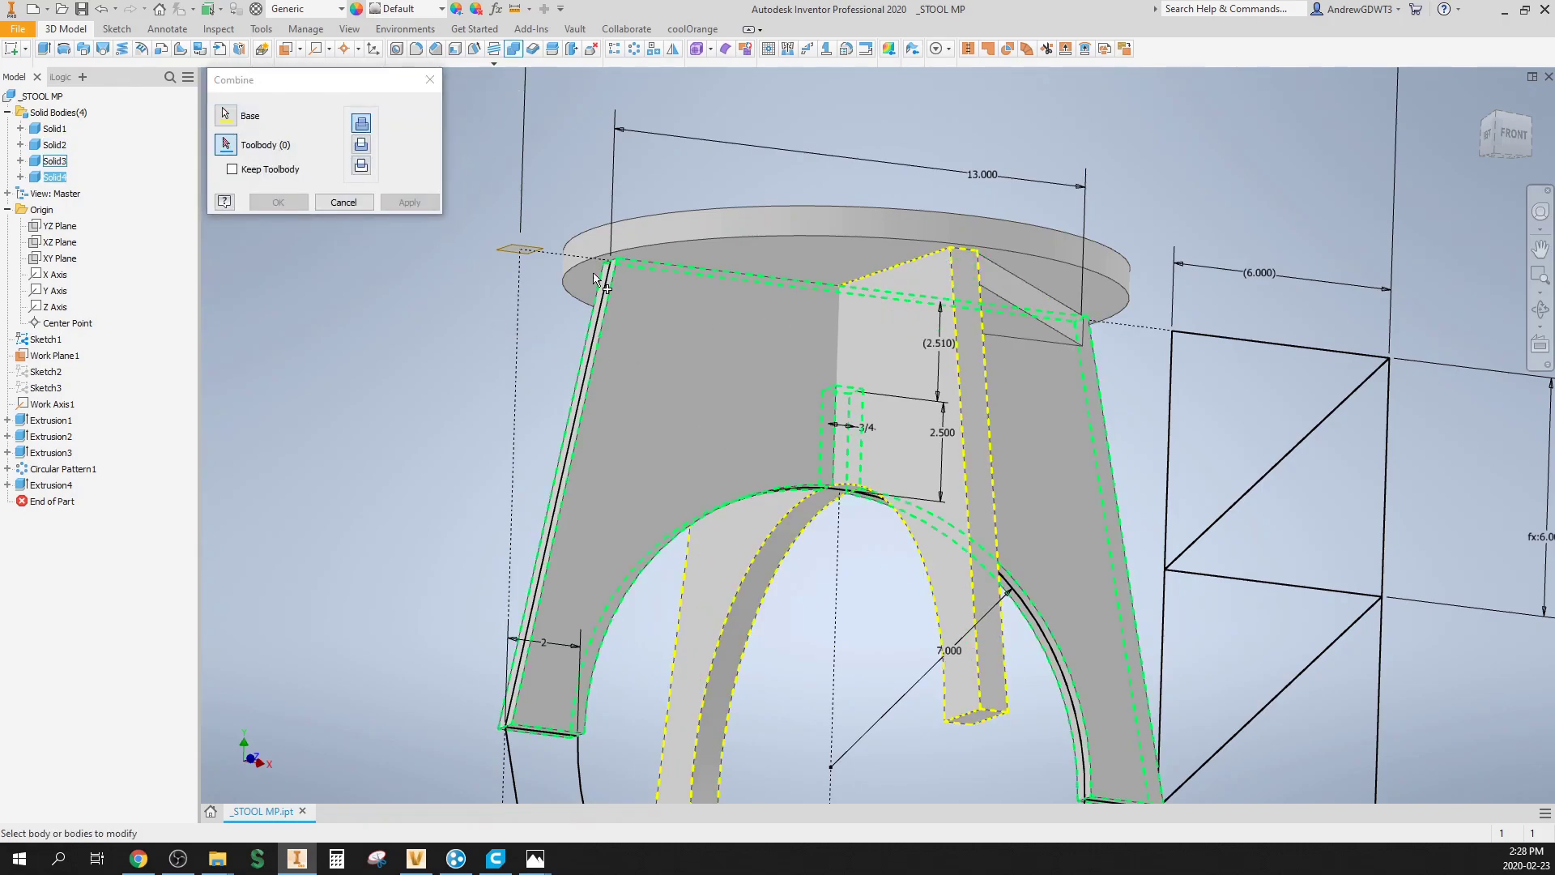
click(227, 145)
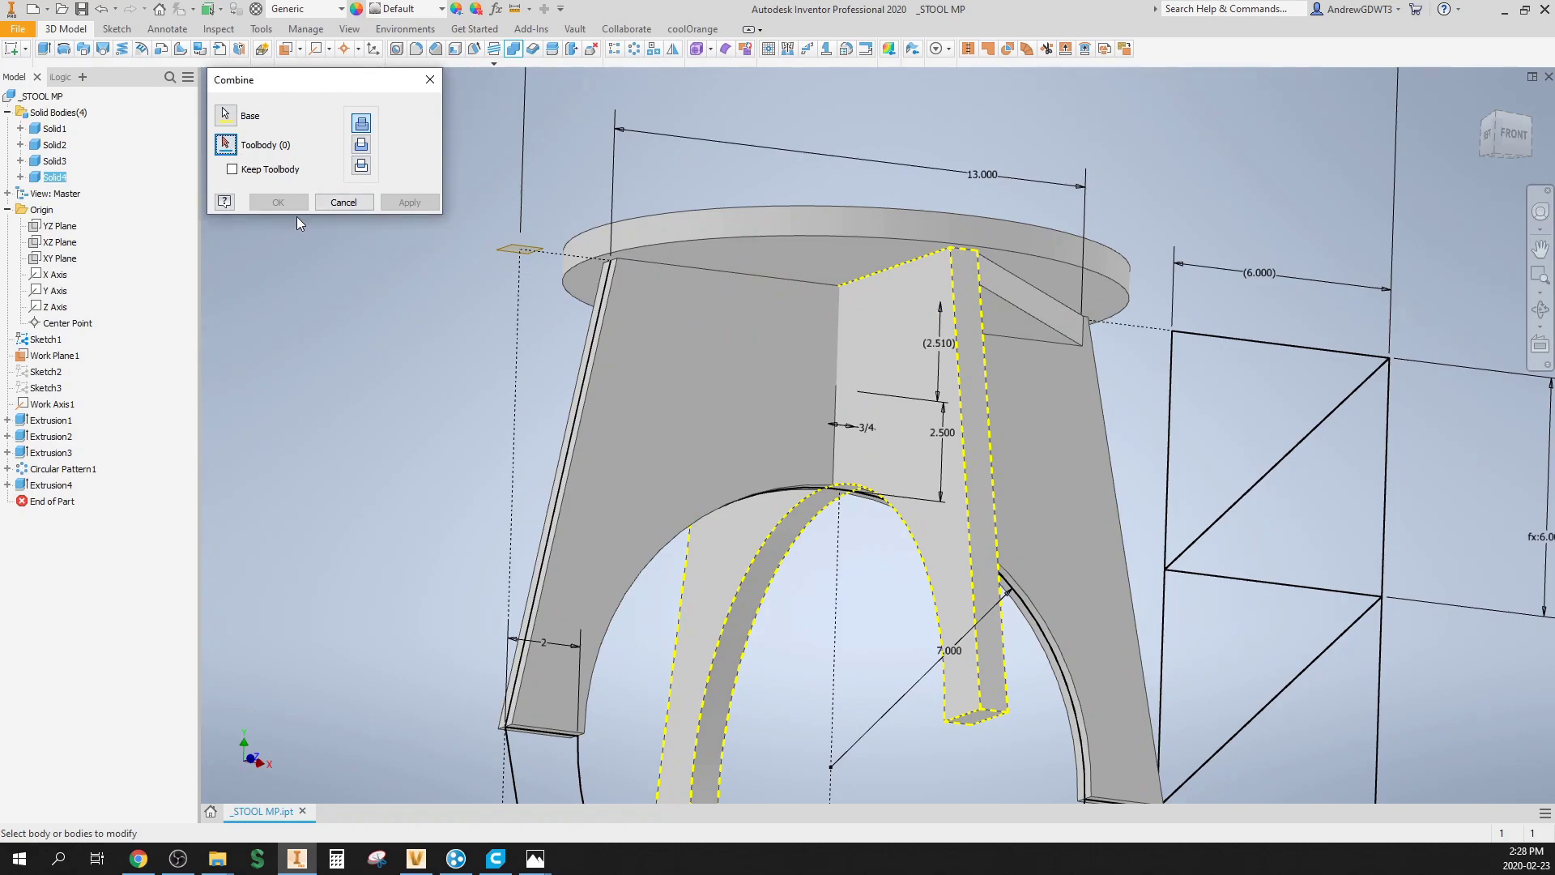
click(688, 328)
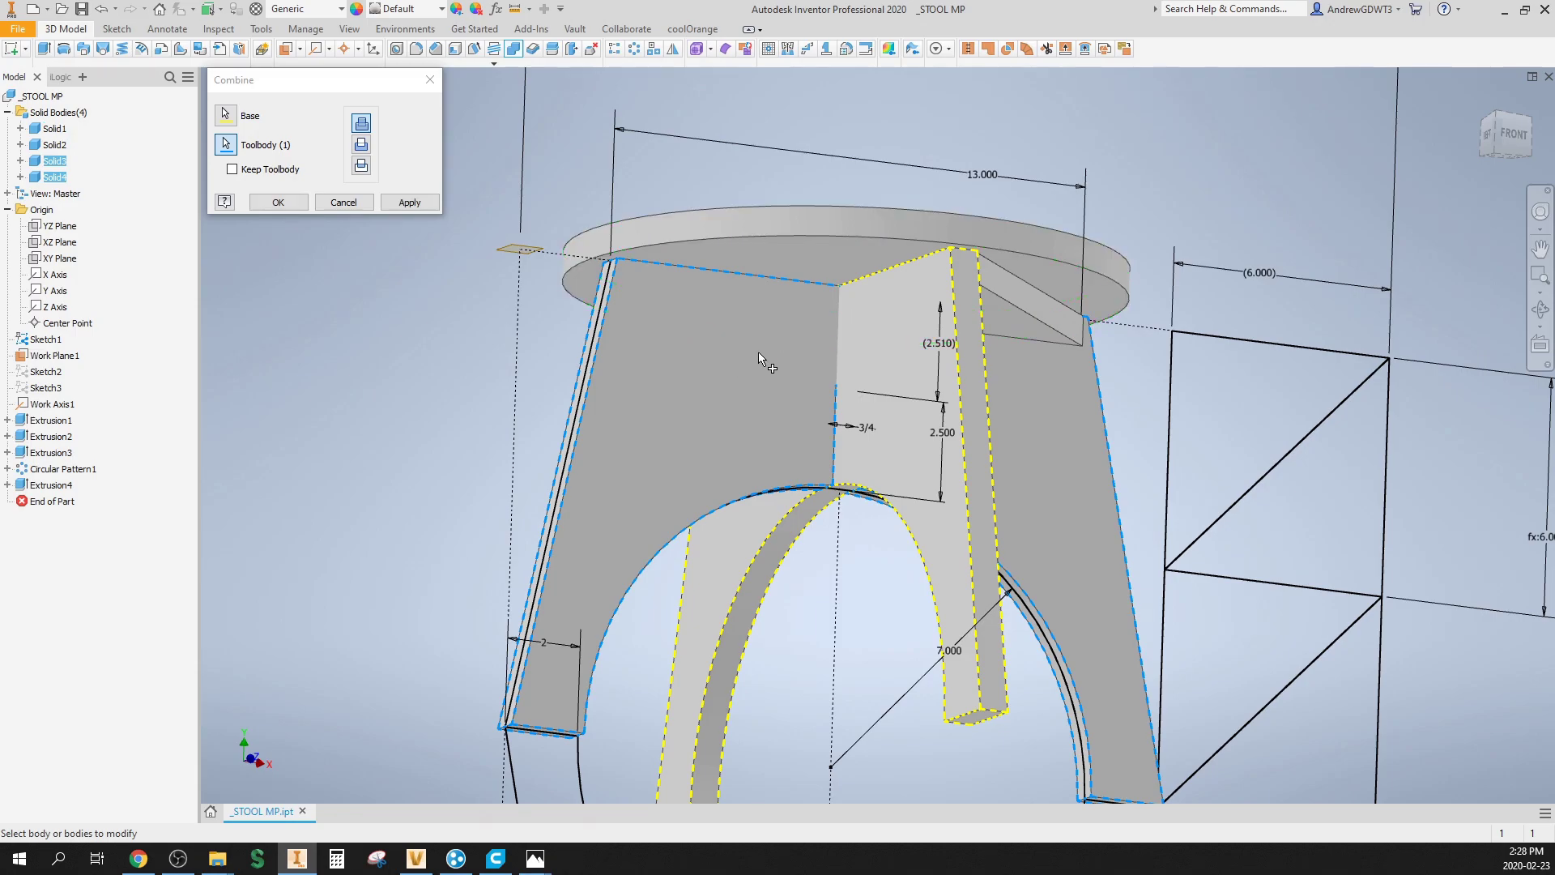
scroll(758, 351, down, 3)
shift+middle_drag(748, 359, 781, 389)
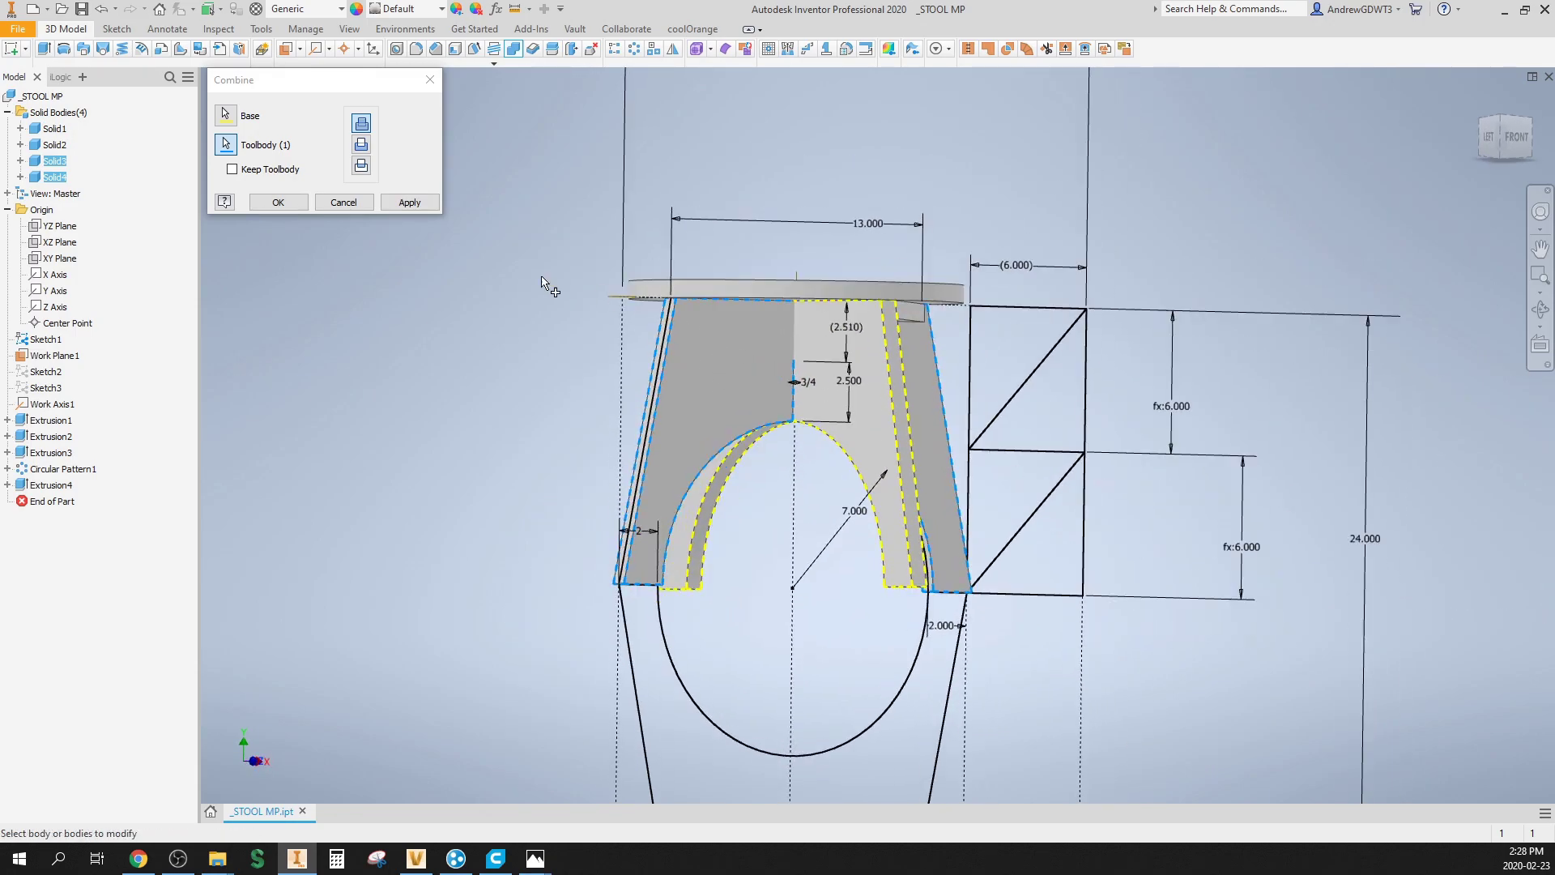
click(268, 170)
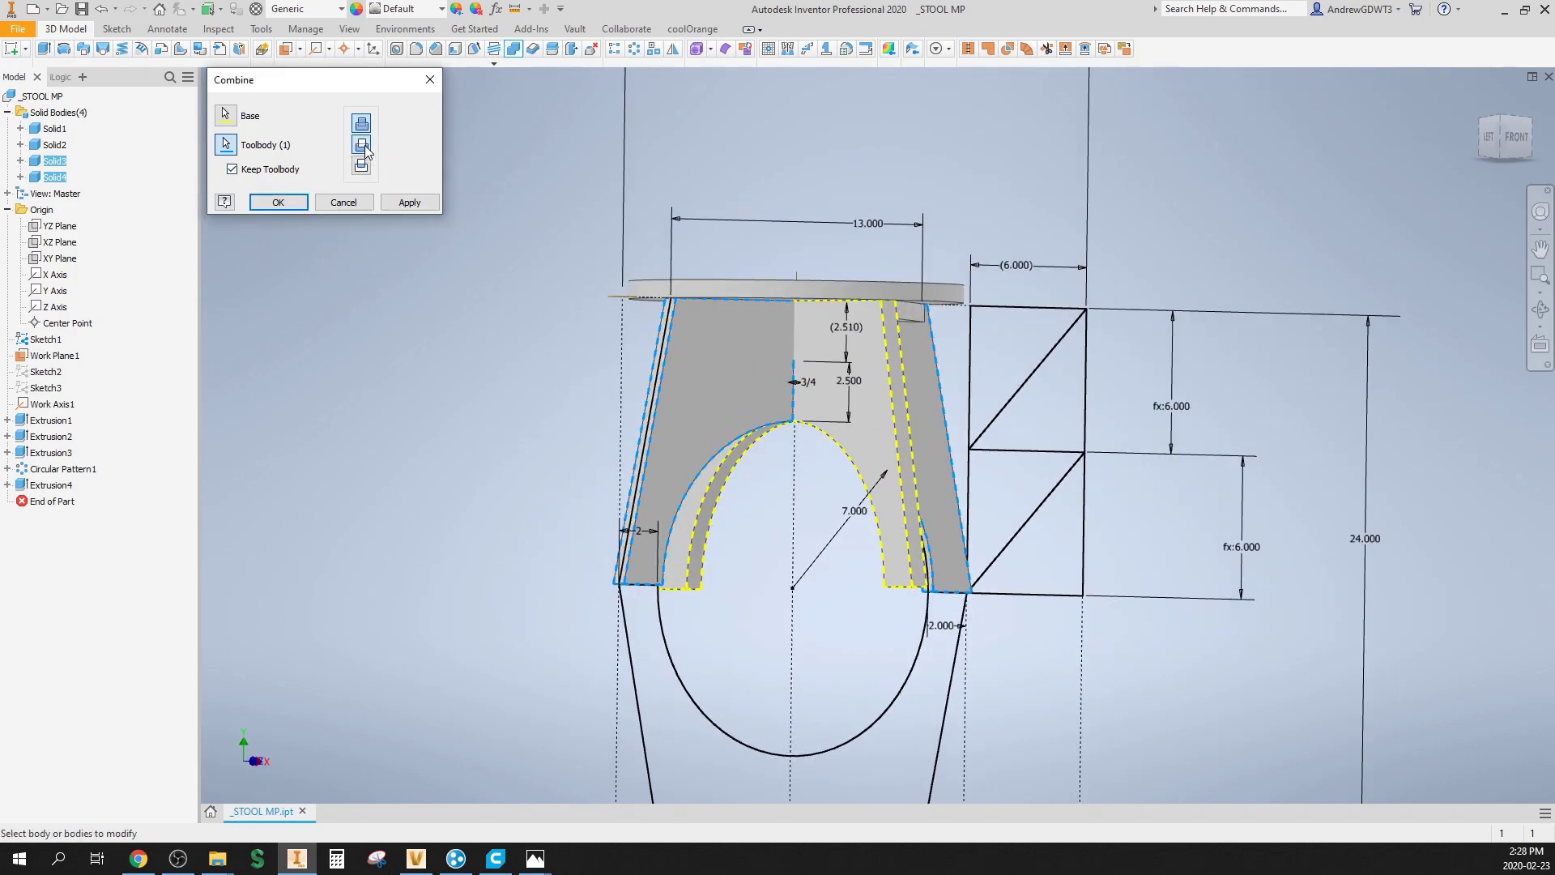
click(278, 203)
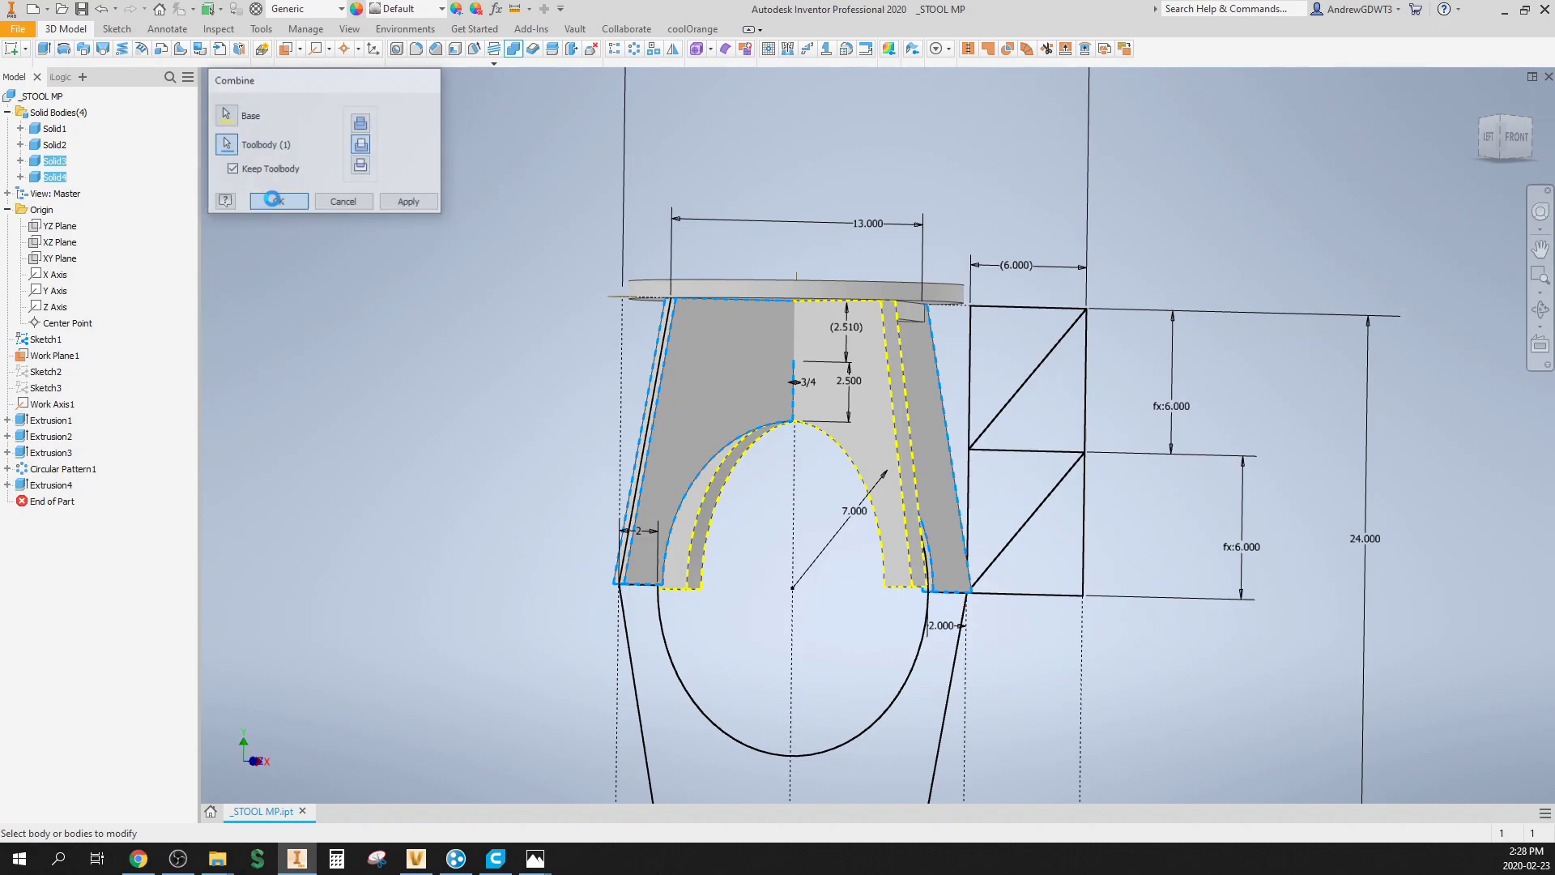
Step: Inspect the slot cut into the patterned leg and turn the visibility of the original leg, Solid3, back on
scroll(815, 392, up, 3)
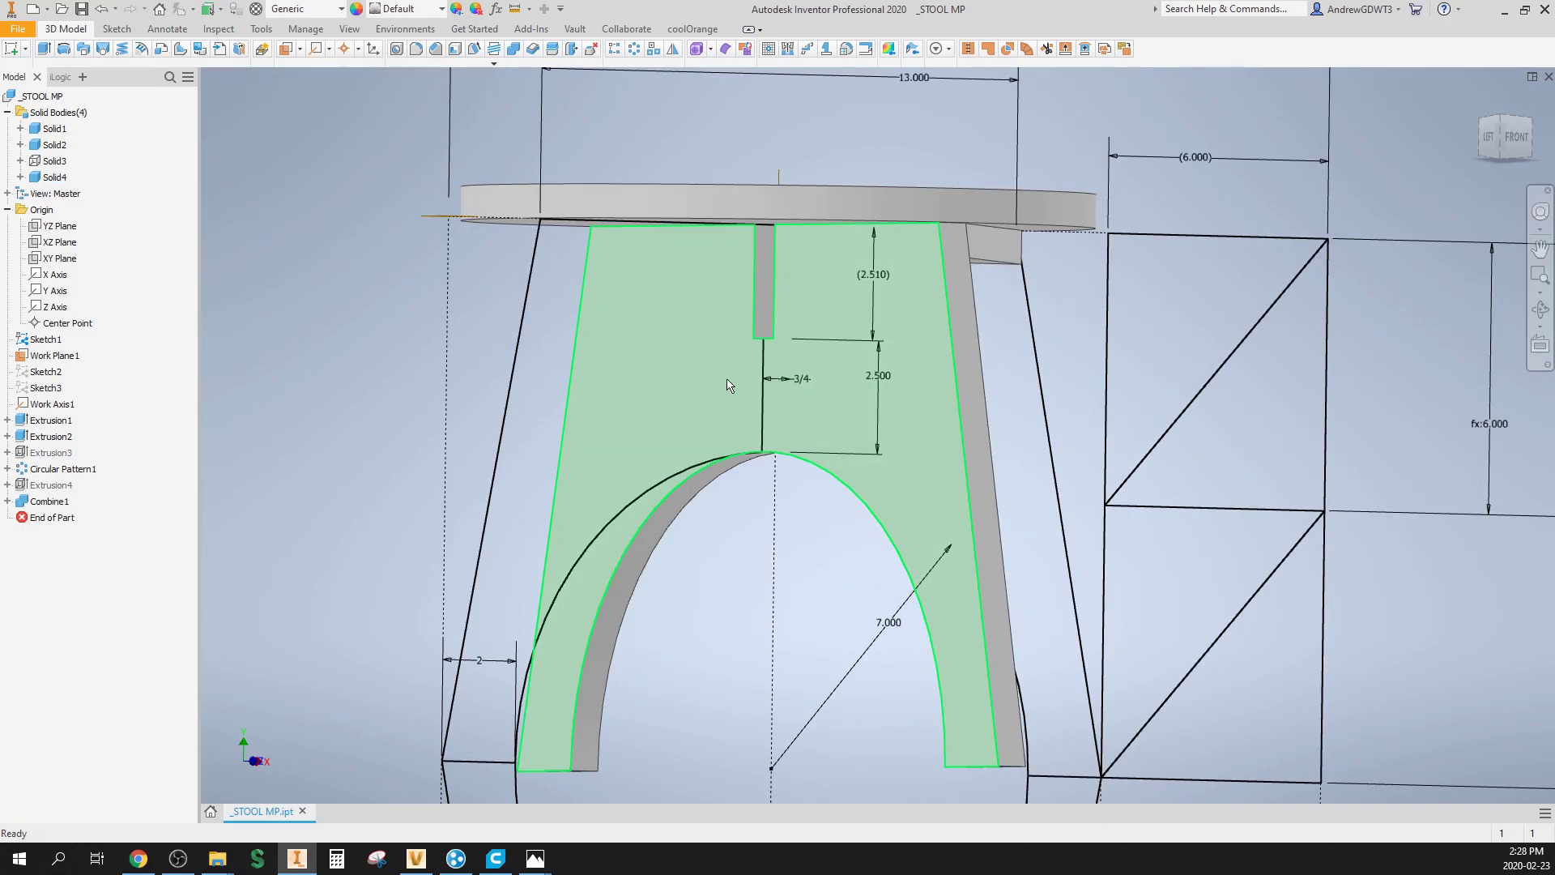
mouse_move(729, 392)
shift+middle_down()
mouse_move(781, 382)
mouse_move(749, 393)
shift+middle_up()
scroll(624, 308, up, 3)
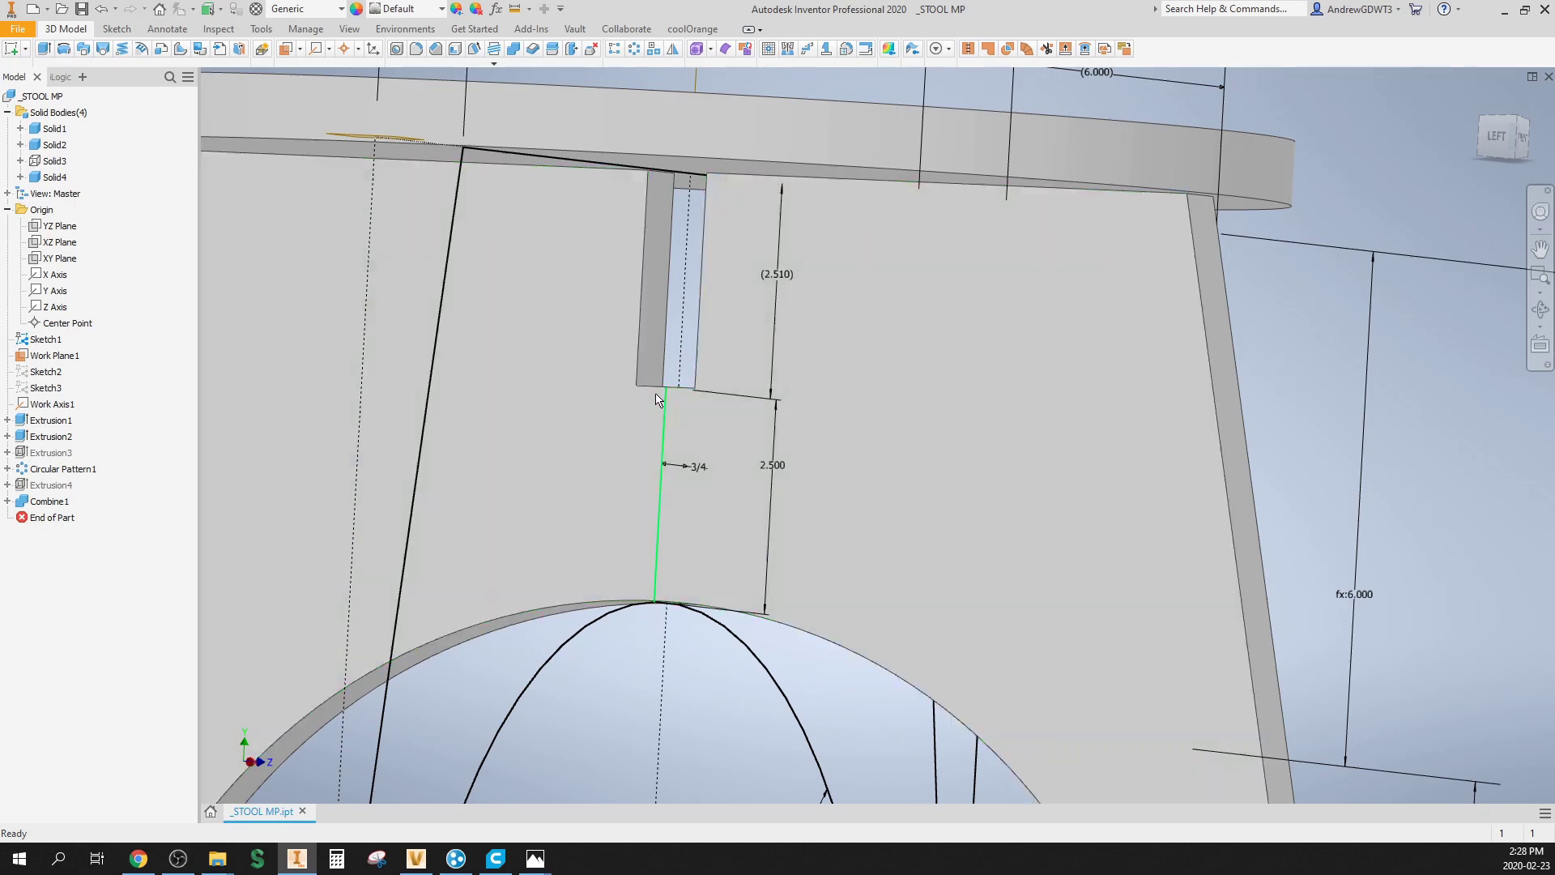
scroll(673, 237, down, 5)
scroll(660, 242, up, 3)
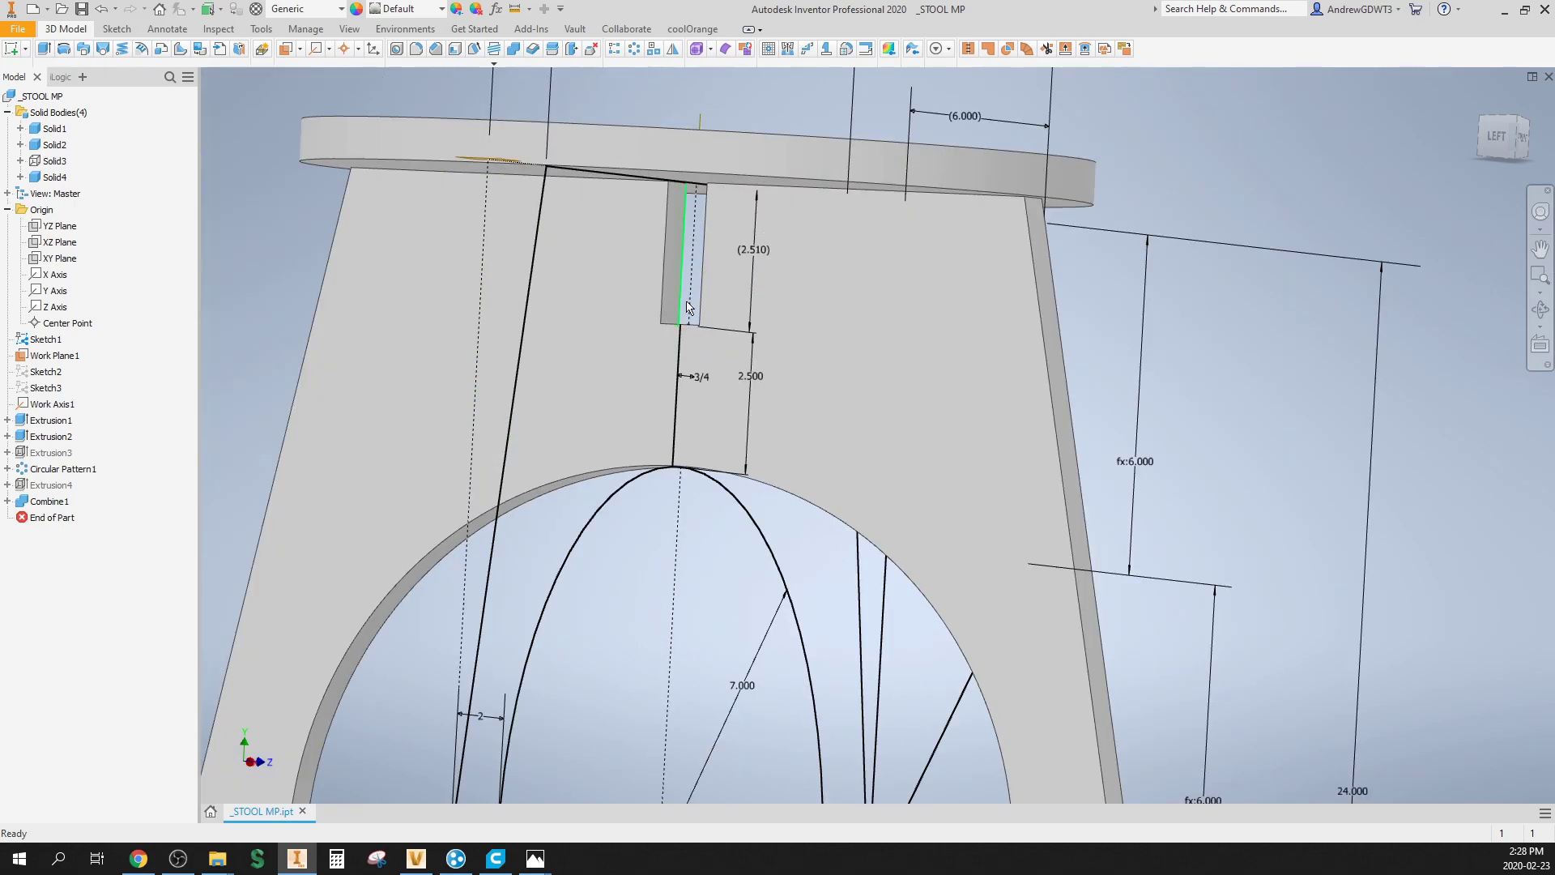
shift+middle_drag(673, 356, 660, 300)
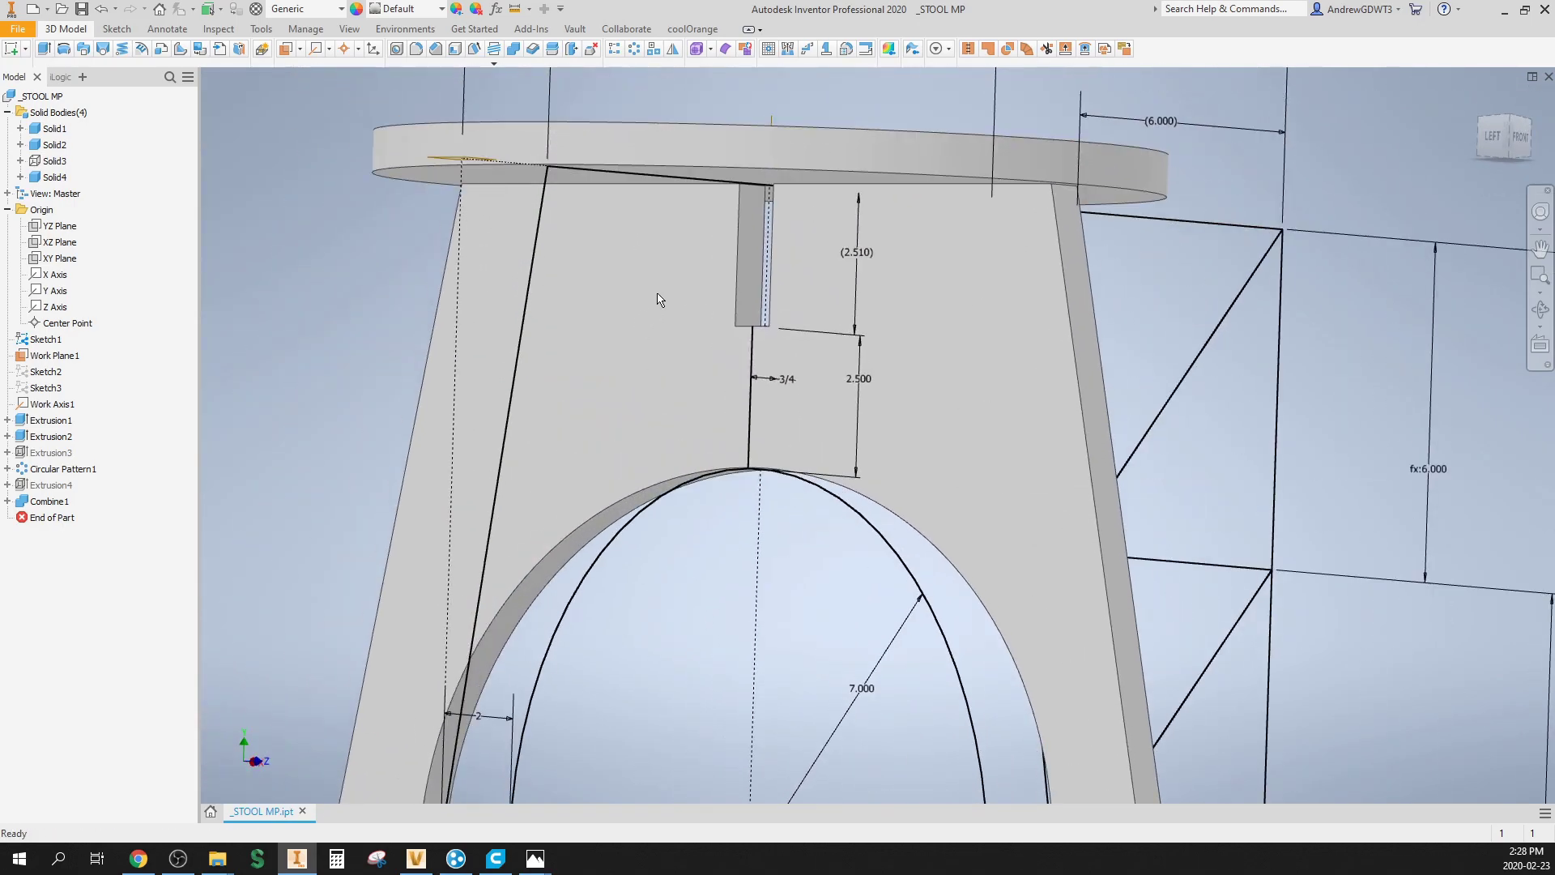
scroll(671, 316, down, 3)
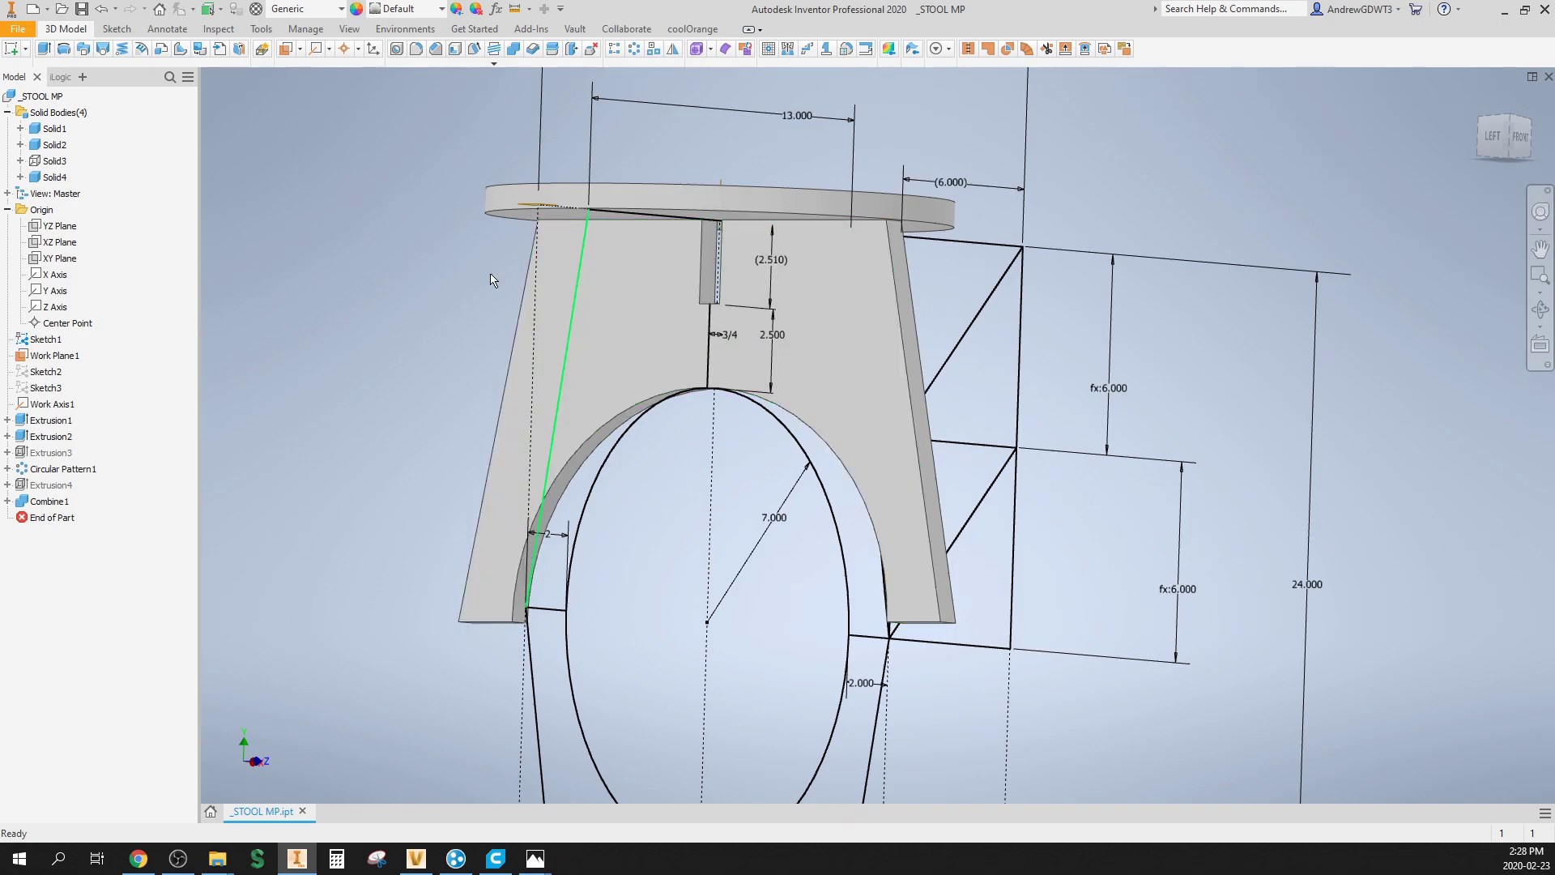
right_click(51, 160)
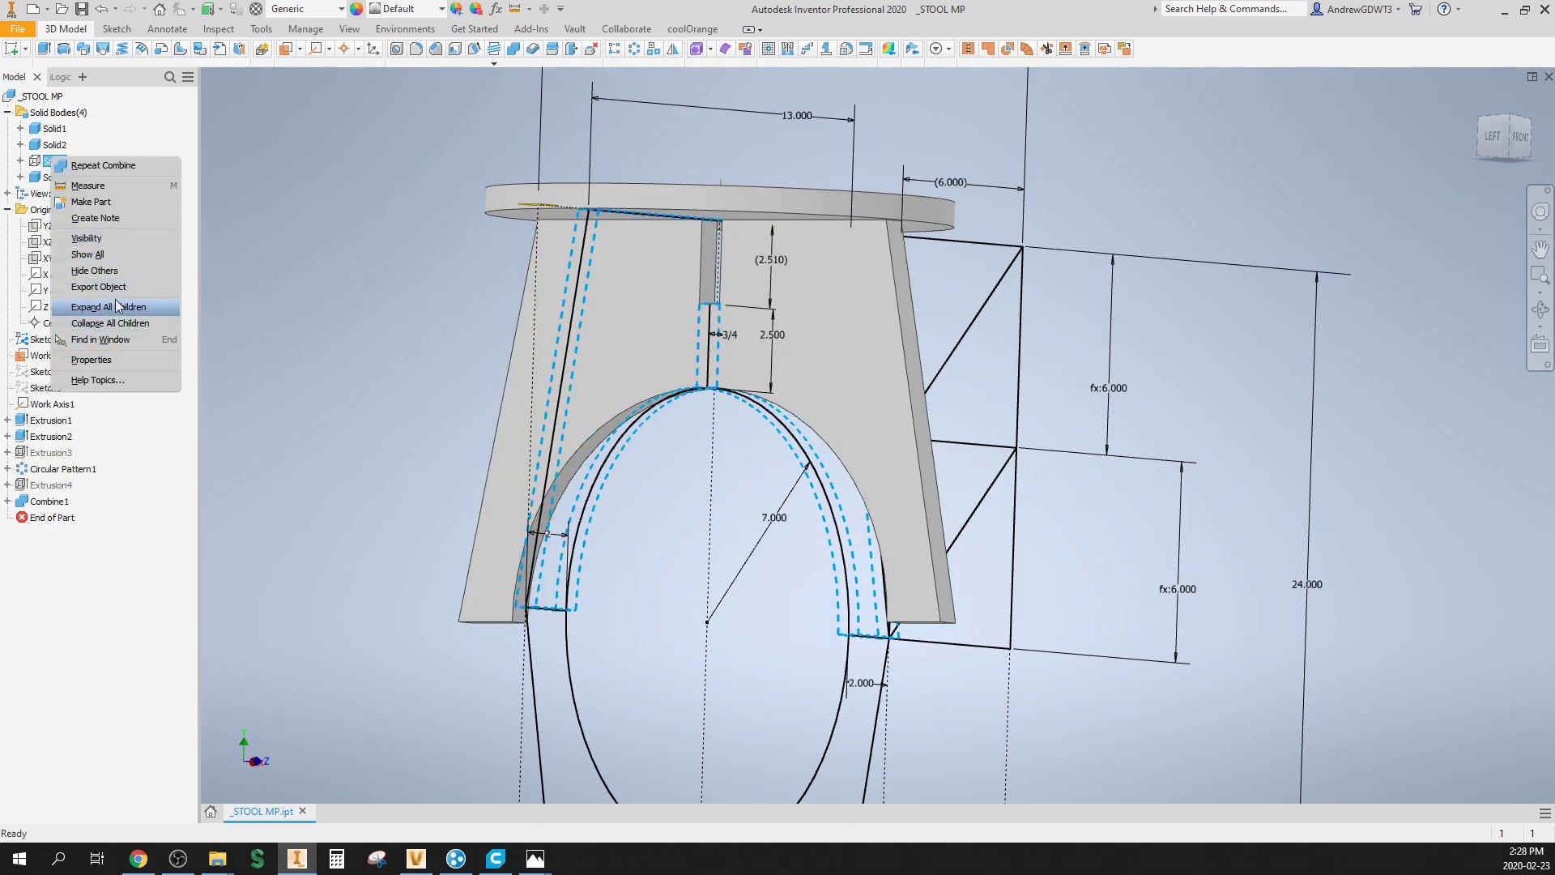
click(97, 238)
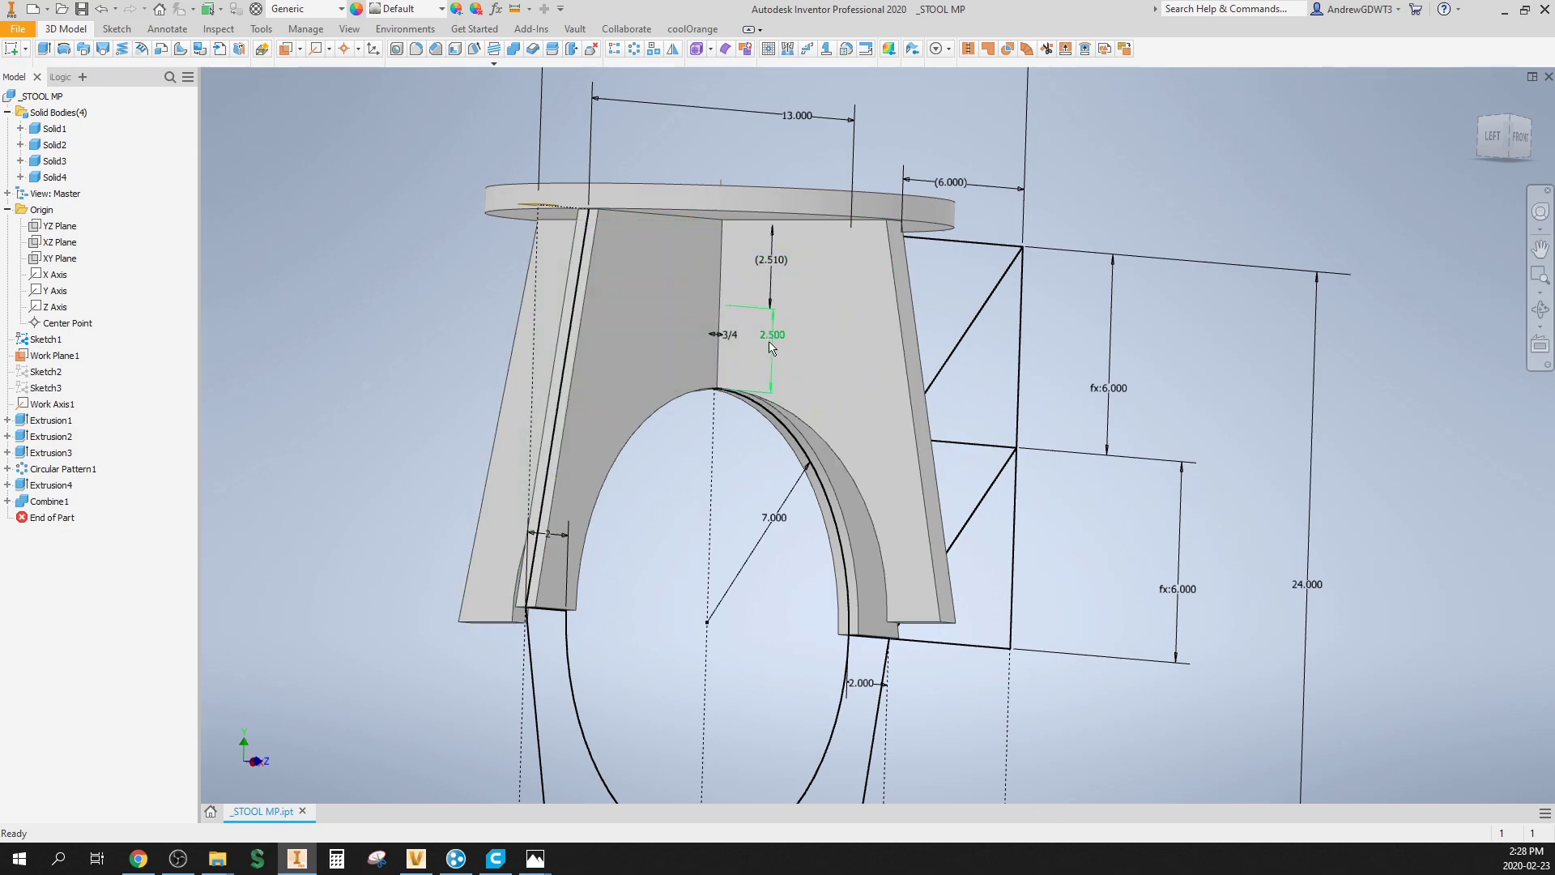
Step: Examine how the two slotted legs interlock and how the brace meets them beneath the seat
shift+middle_drag(791, 528, 787, 233)
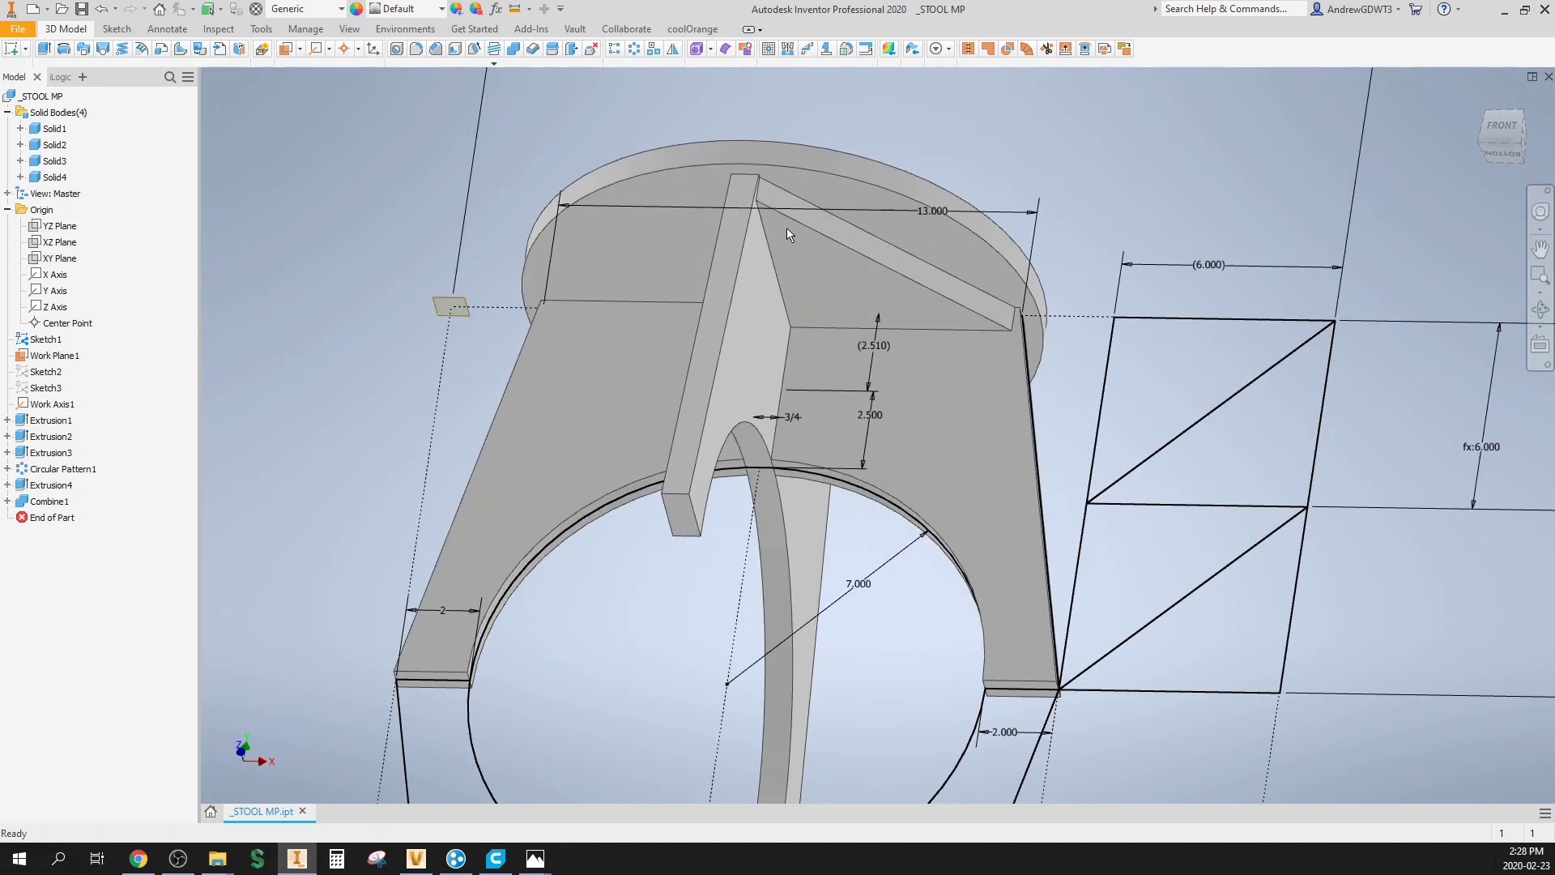
scroll(868, 281, up, 3)
scroll(868, 284, down, 4)
shift+middle_drag(853, 282, 861, 298)
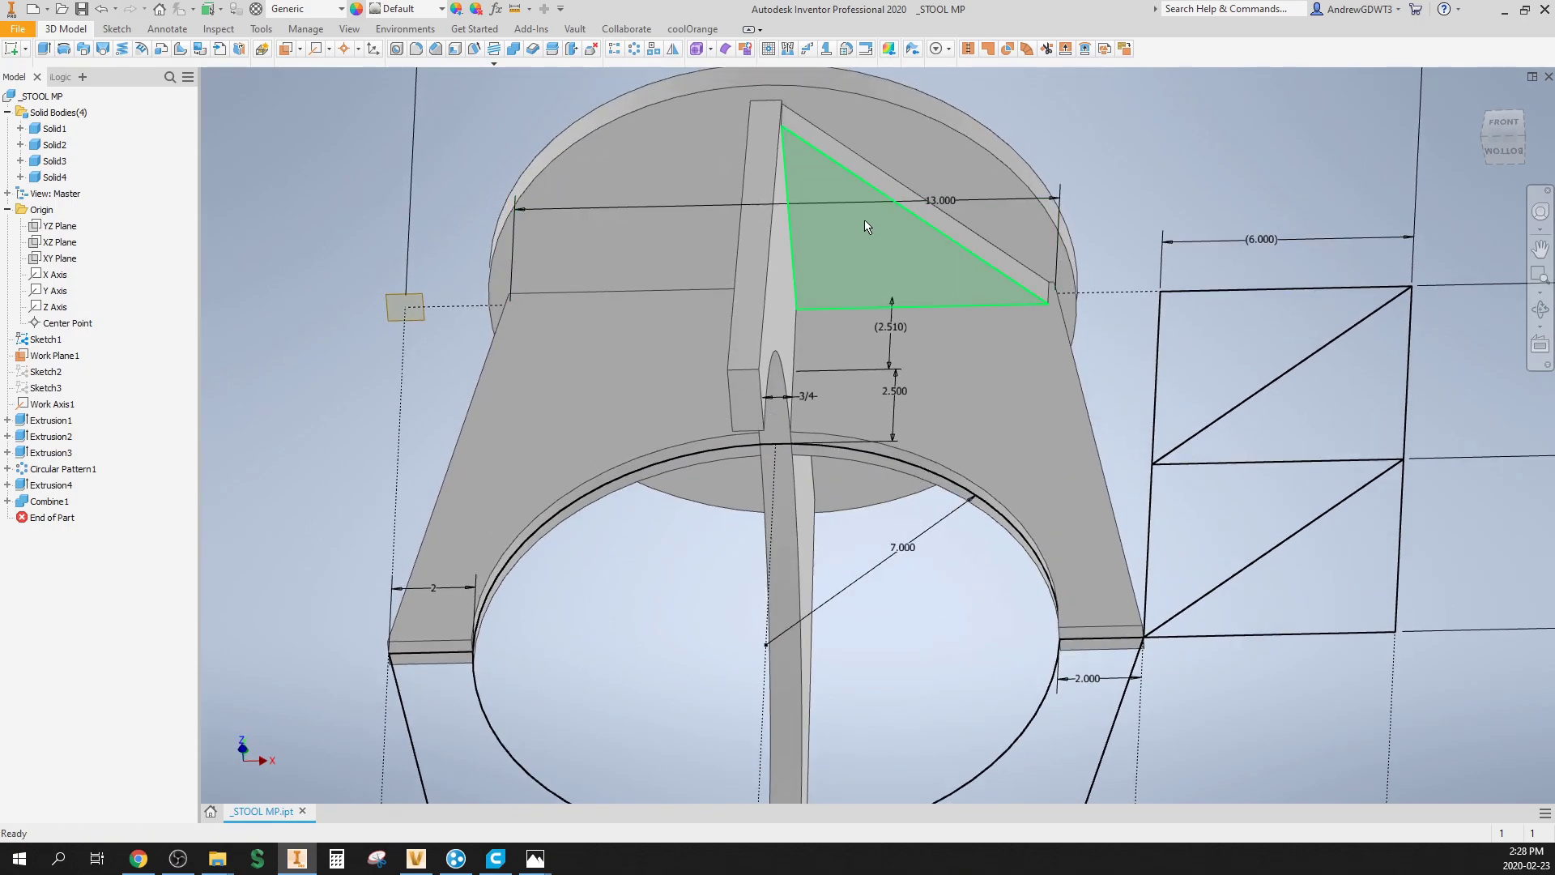
scroll(863, 220, down, 2)
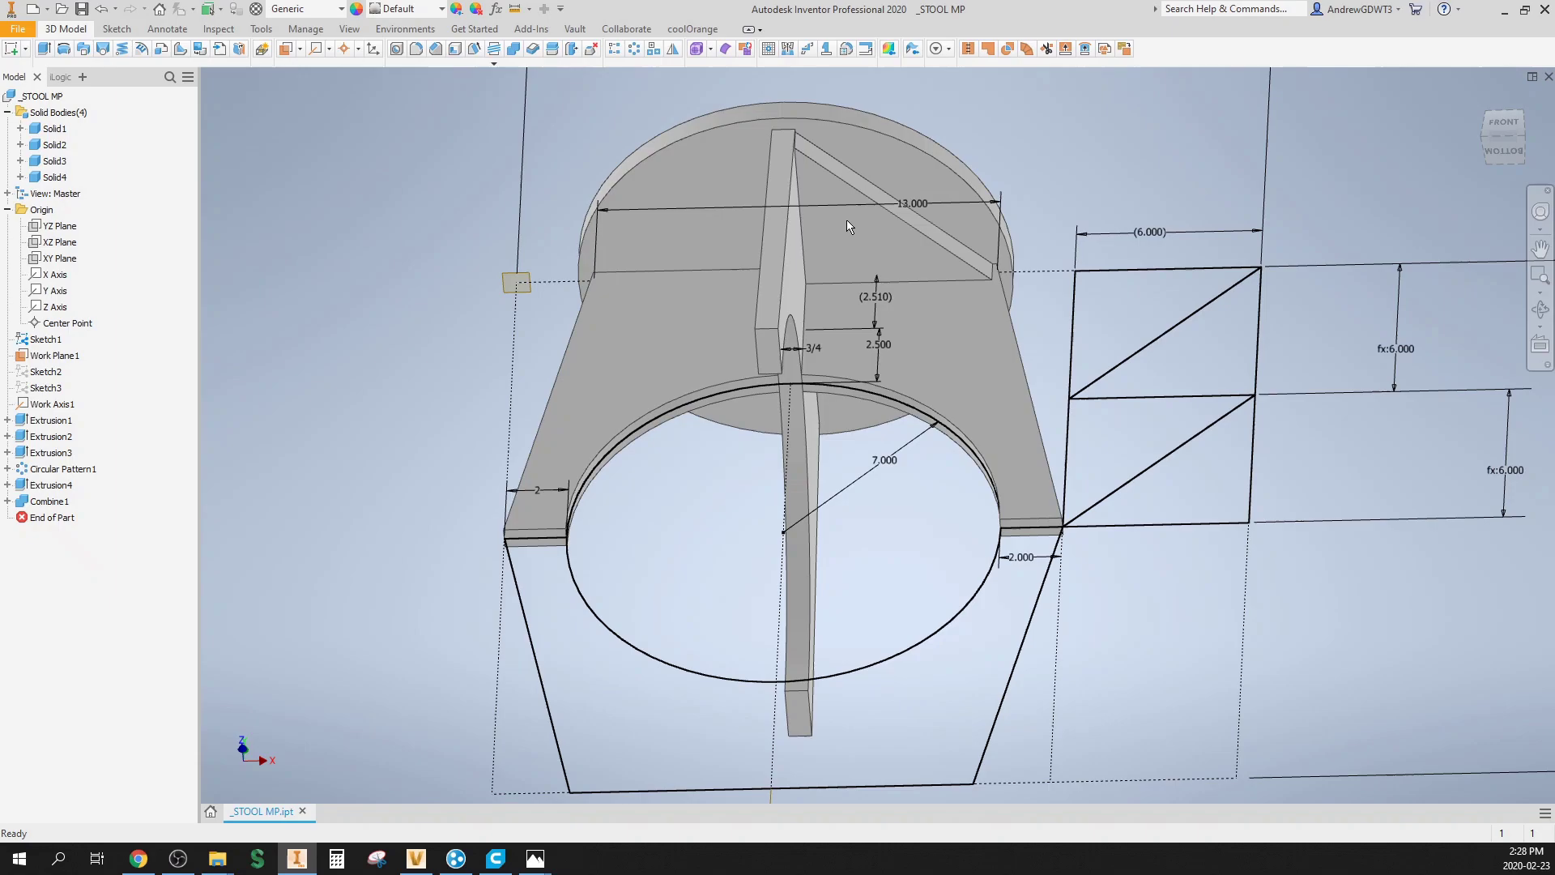
scroll(848, 220, down, 3)
shift+middle_drag(857, 212, 878, 368)
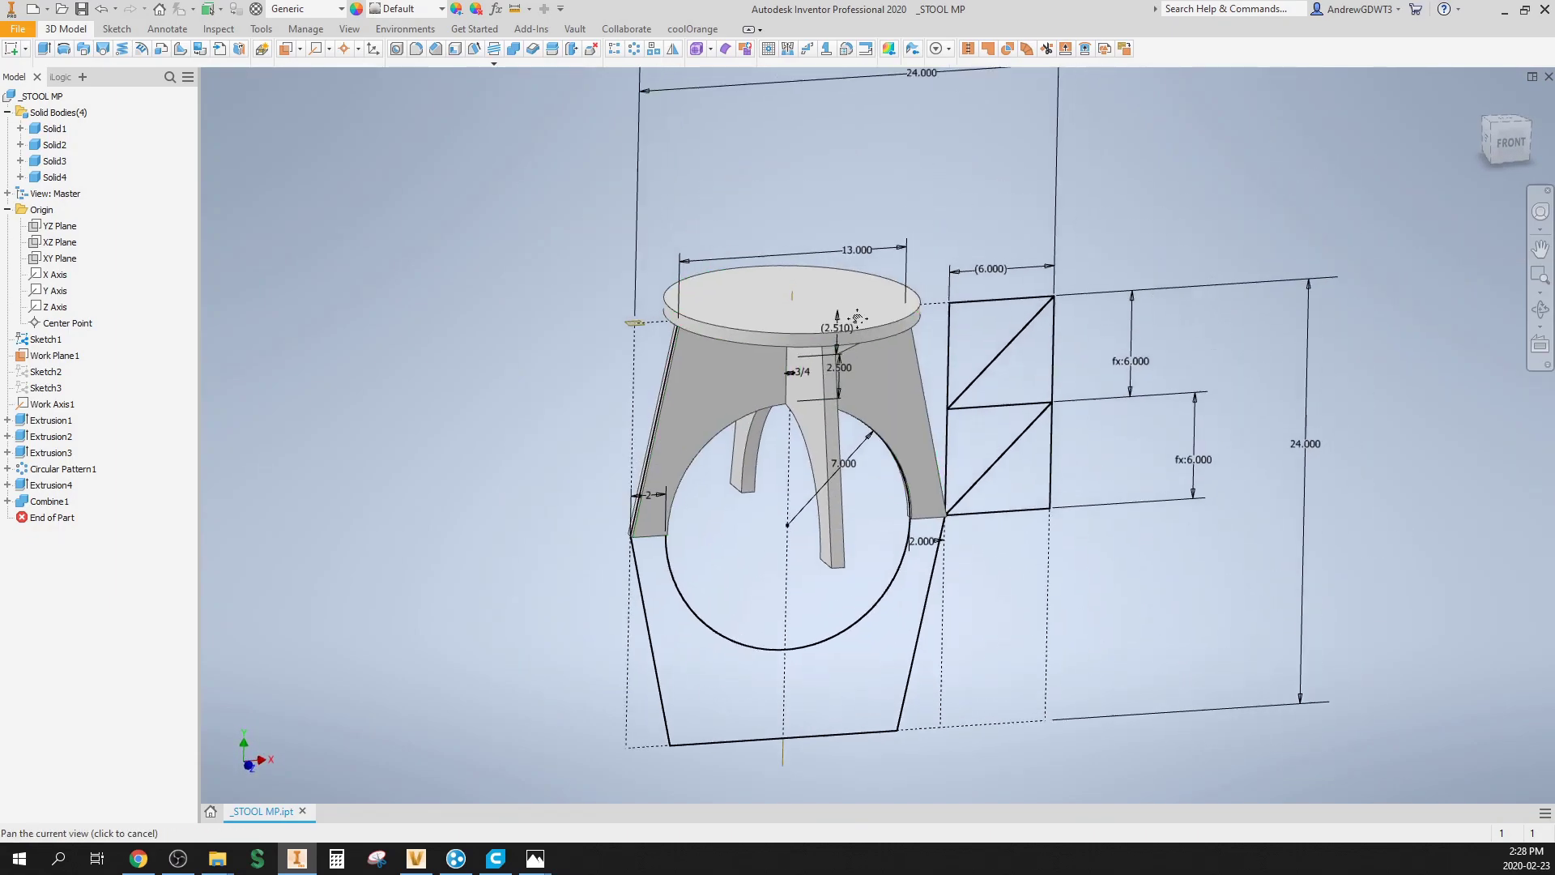
Step: Rename the four solid bodies, in order, as TOP, BRACE, LEG 1 and LEG 2
click(49, 131)
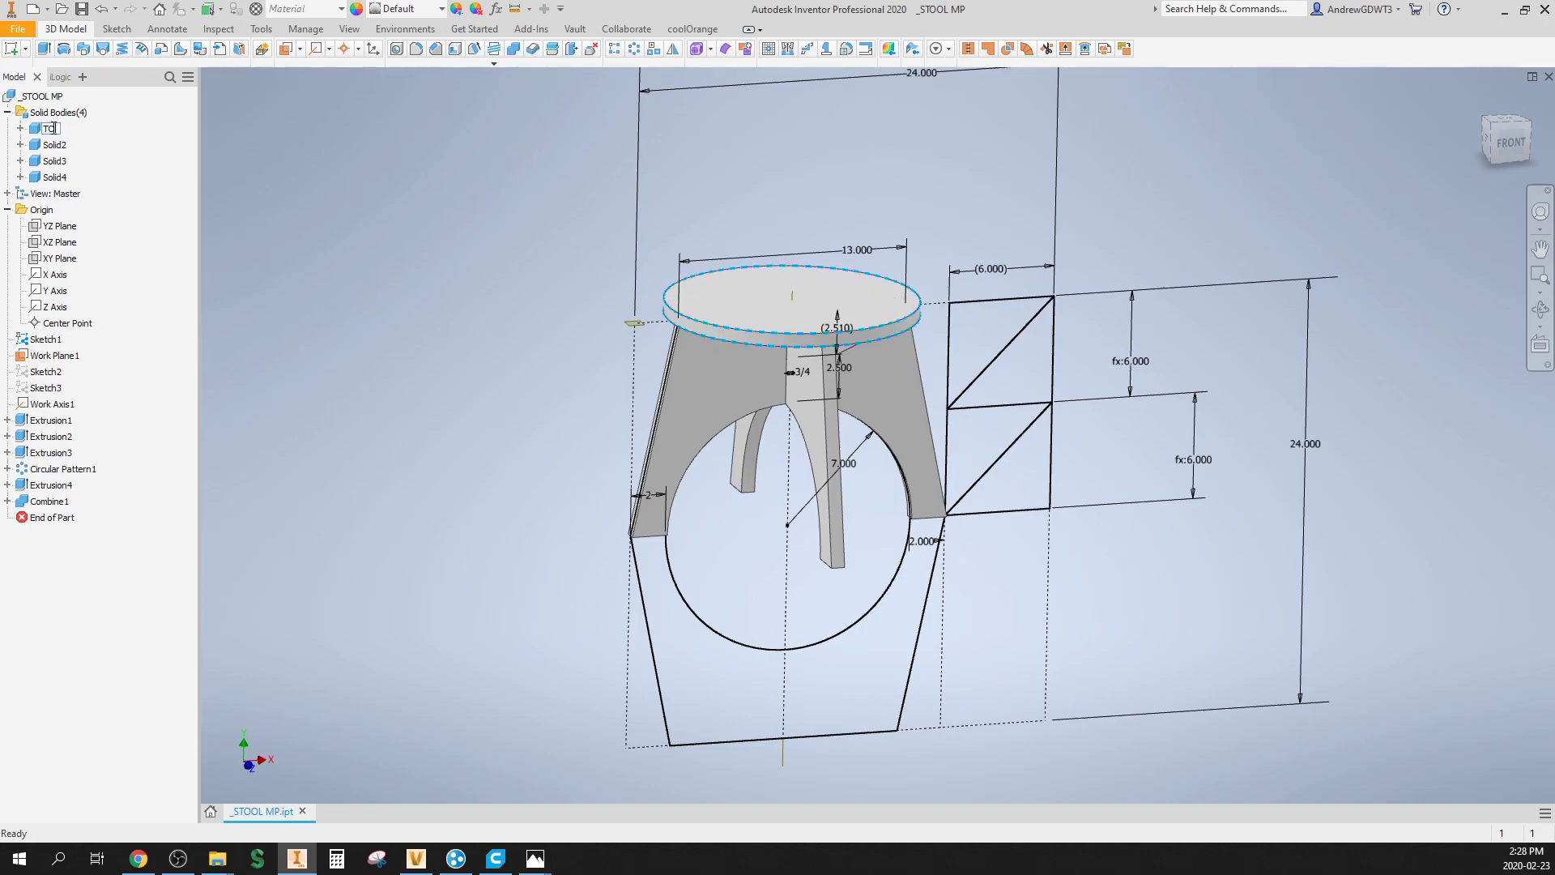
key(Return)
double_click(55, 146)
key(Return)
click(54, 162)
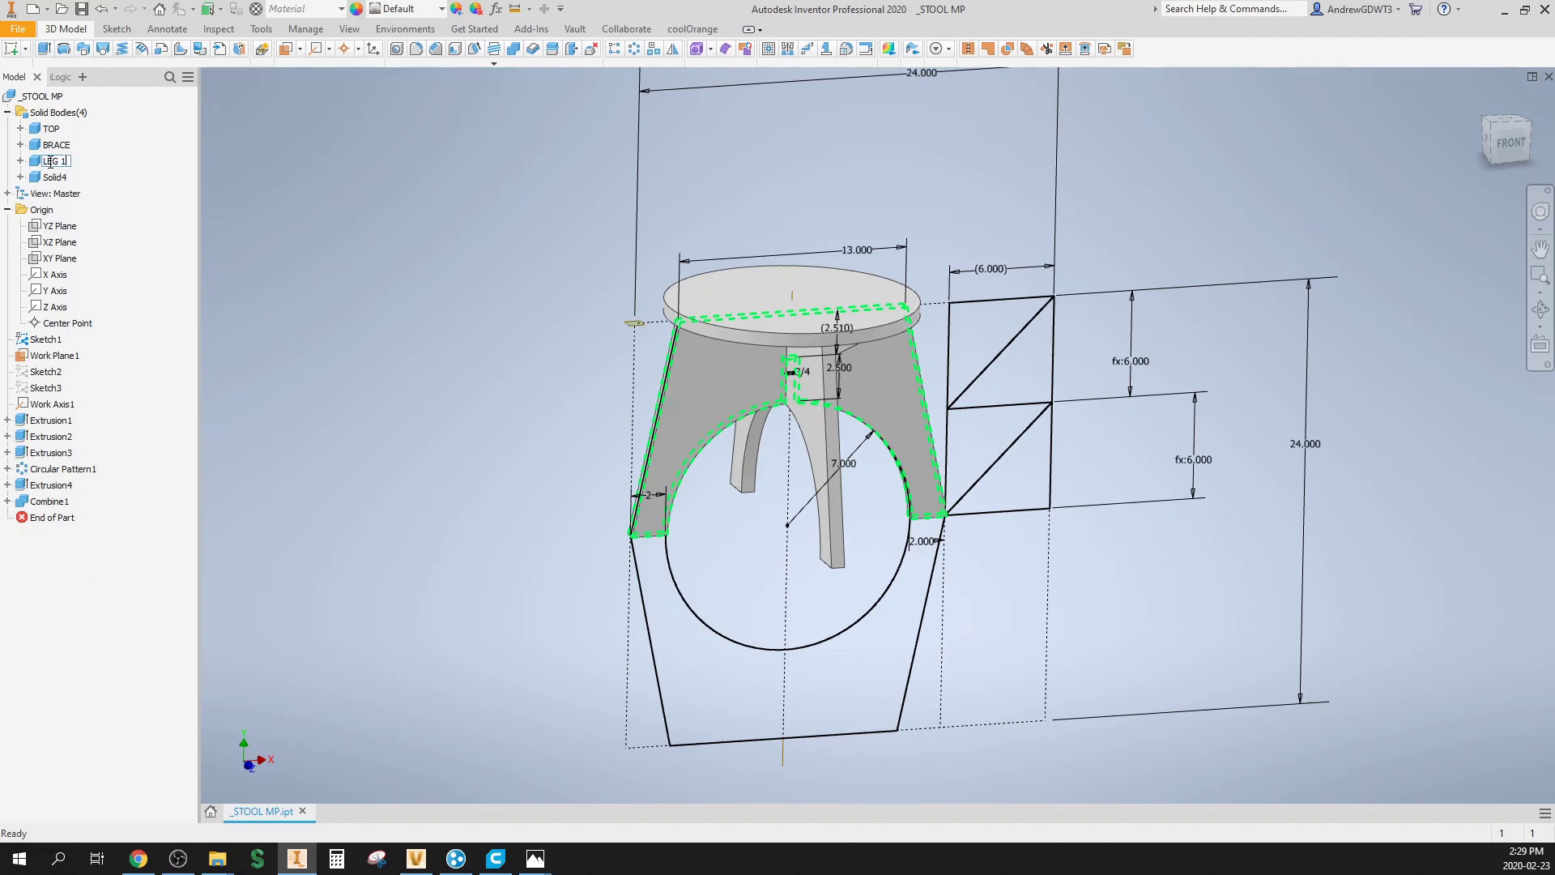
click(51, 178)
click(51, 177)
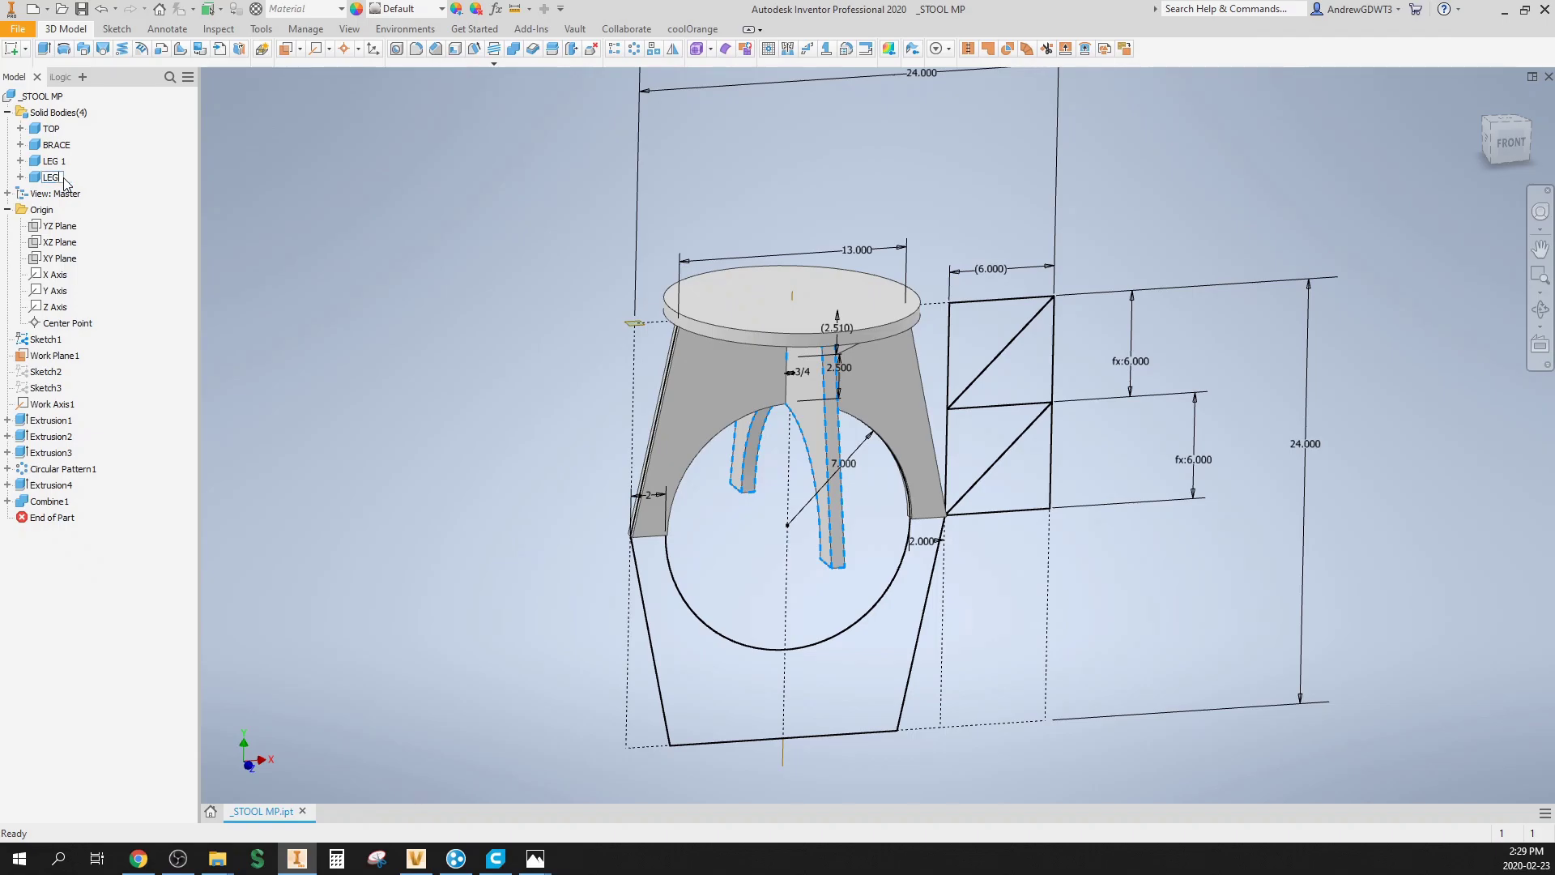
click(143, 152)
Step: Start Make Components for the TOP, BRACE, LEG 1 and LEG 2 solids
click(51, 128)
shift+click(53, 176)
right_click(61, 180)
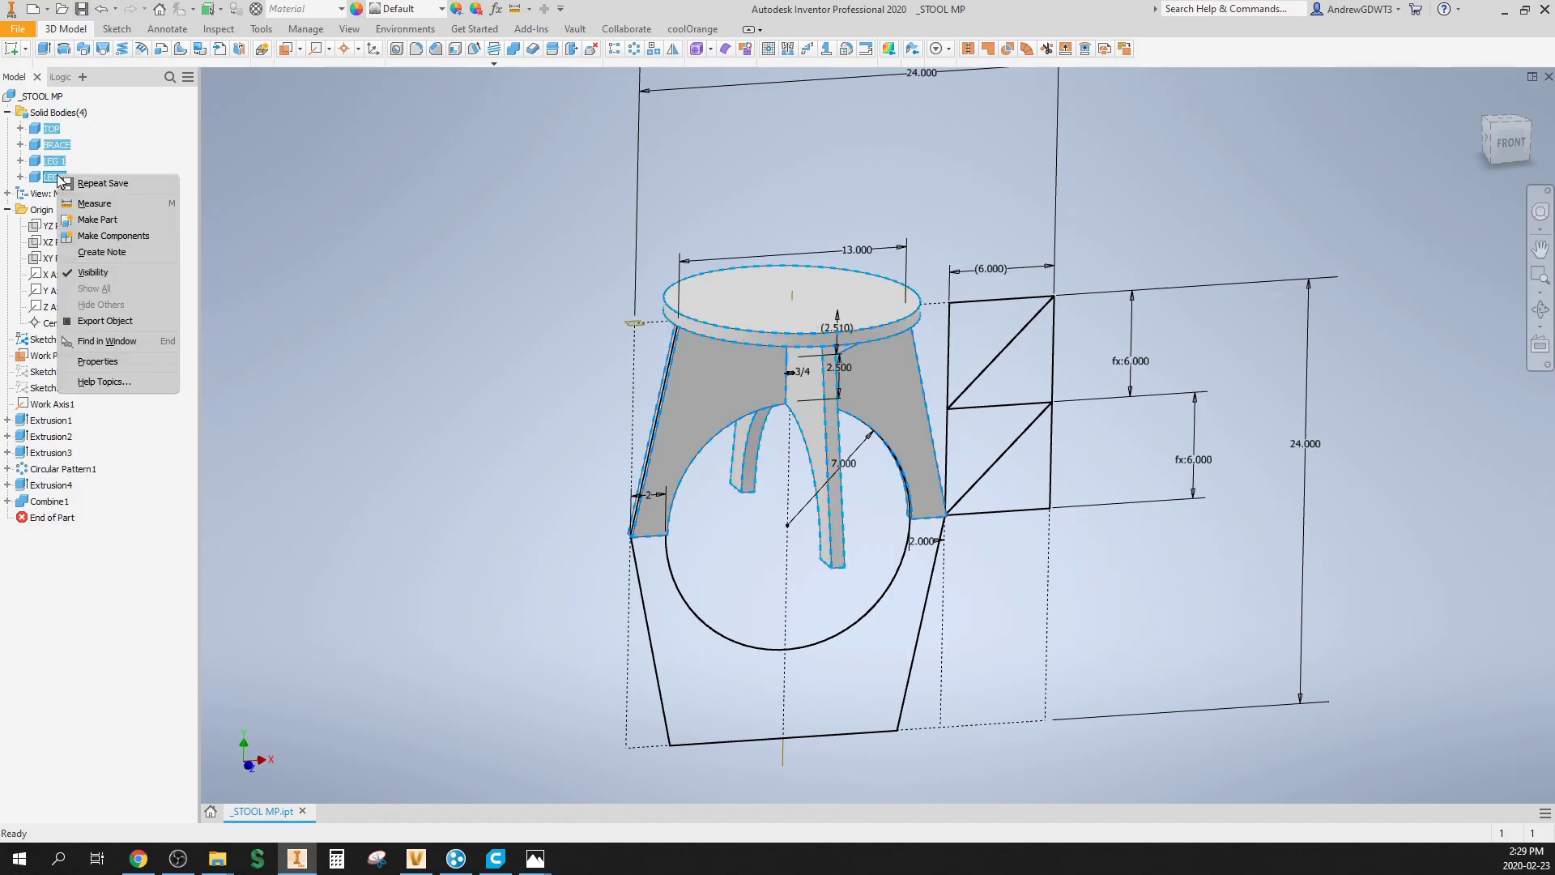
click(123, 240)
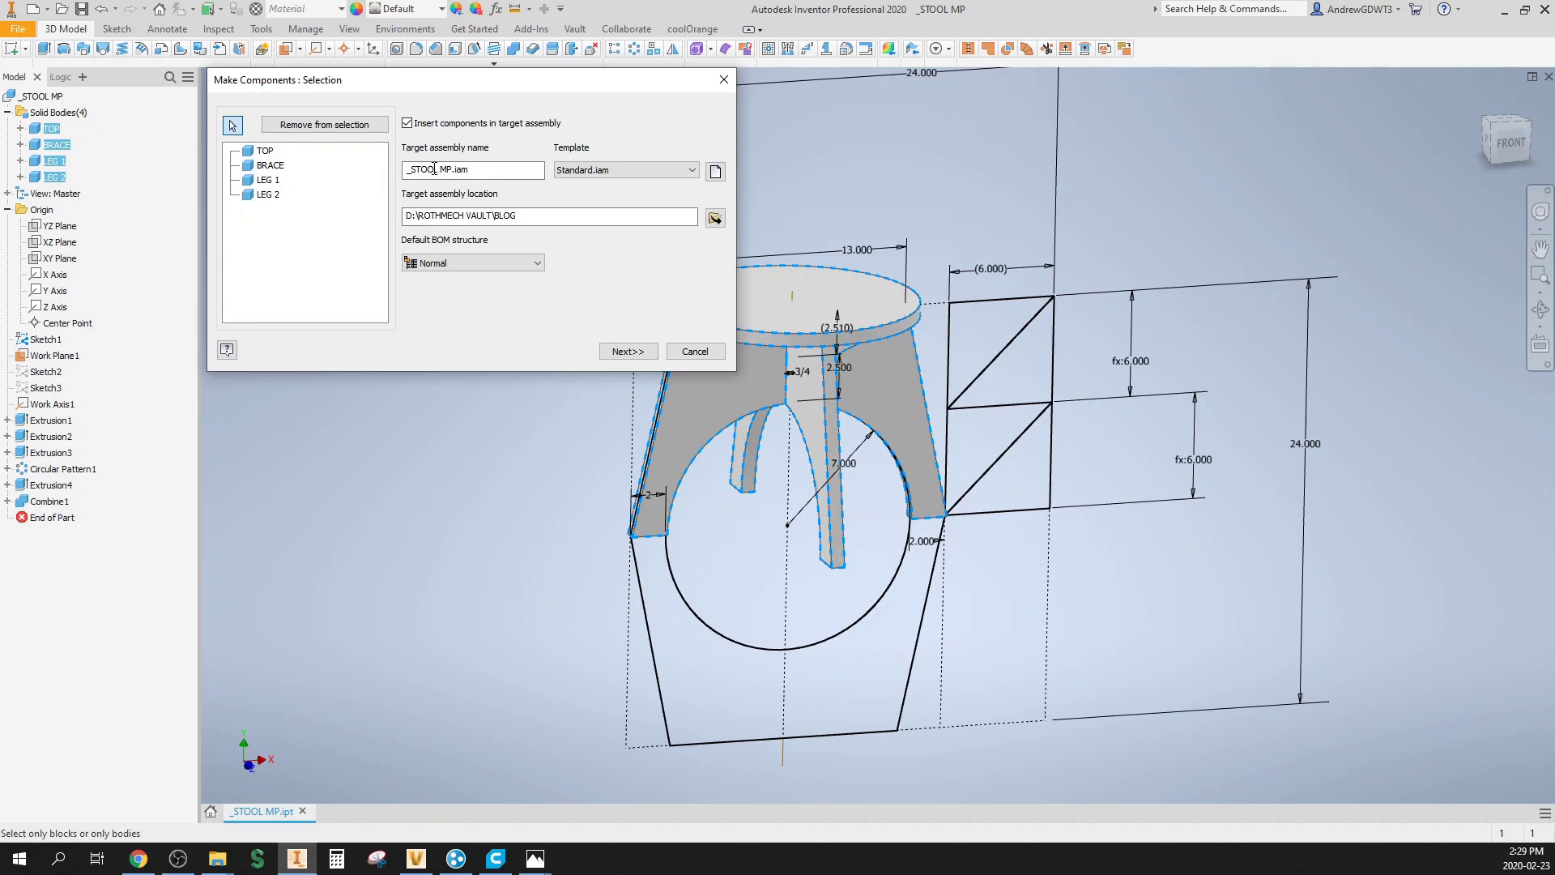
Step: Generate the four components in a new target assembly named _STOOL MP.iam, located in the 2 - SIMPLE MULTI-BODY MASTER folder
drag(436, 169, 541, 173)
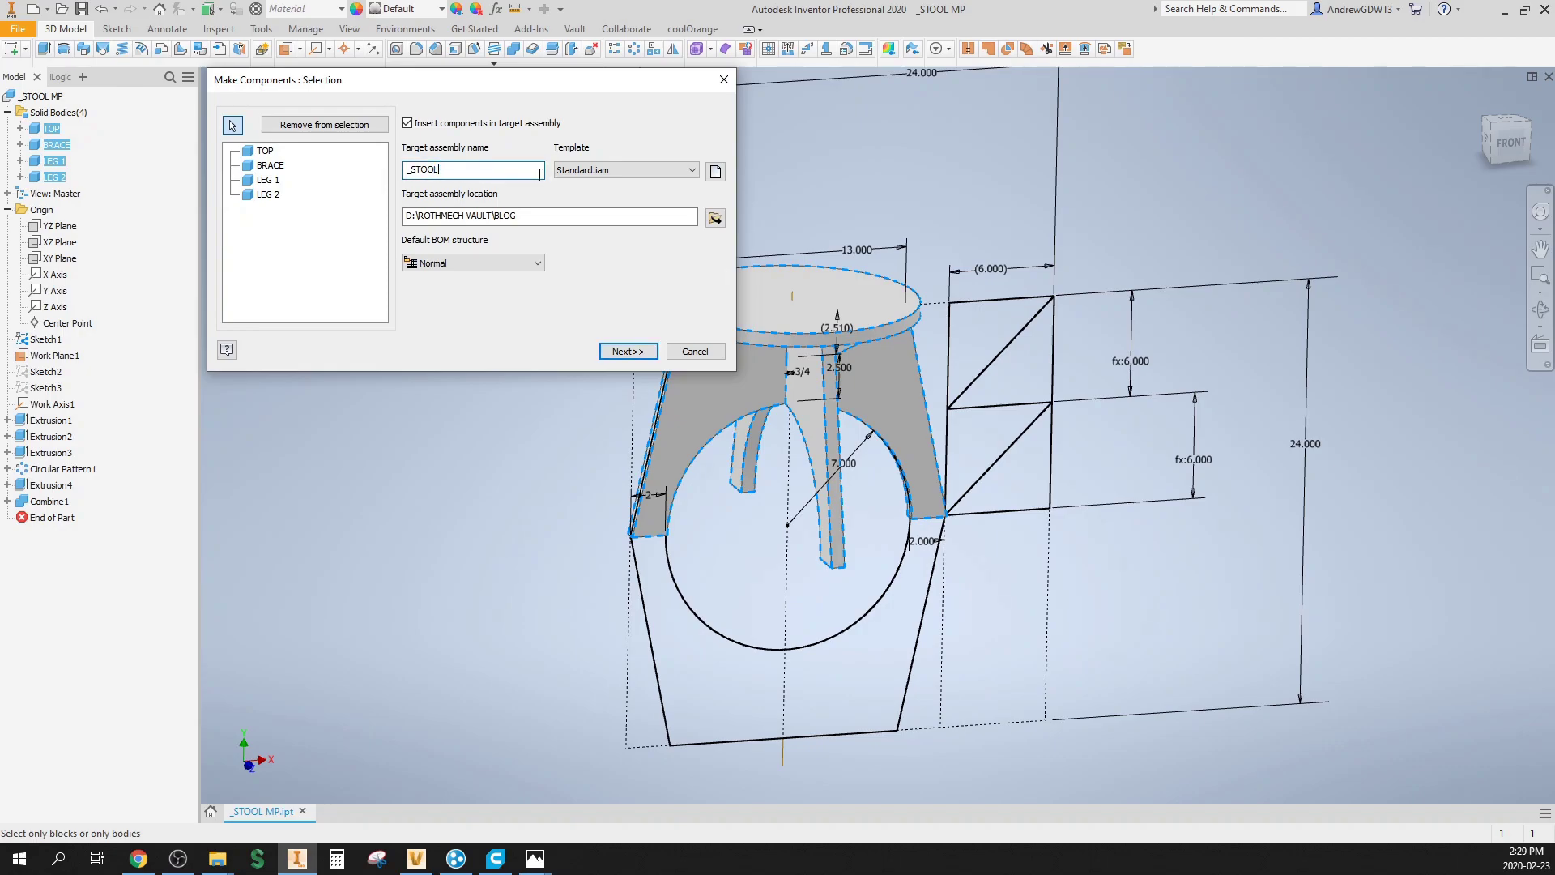
click(716, 219)
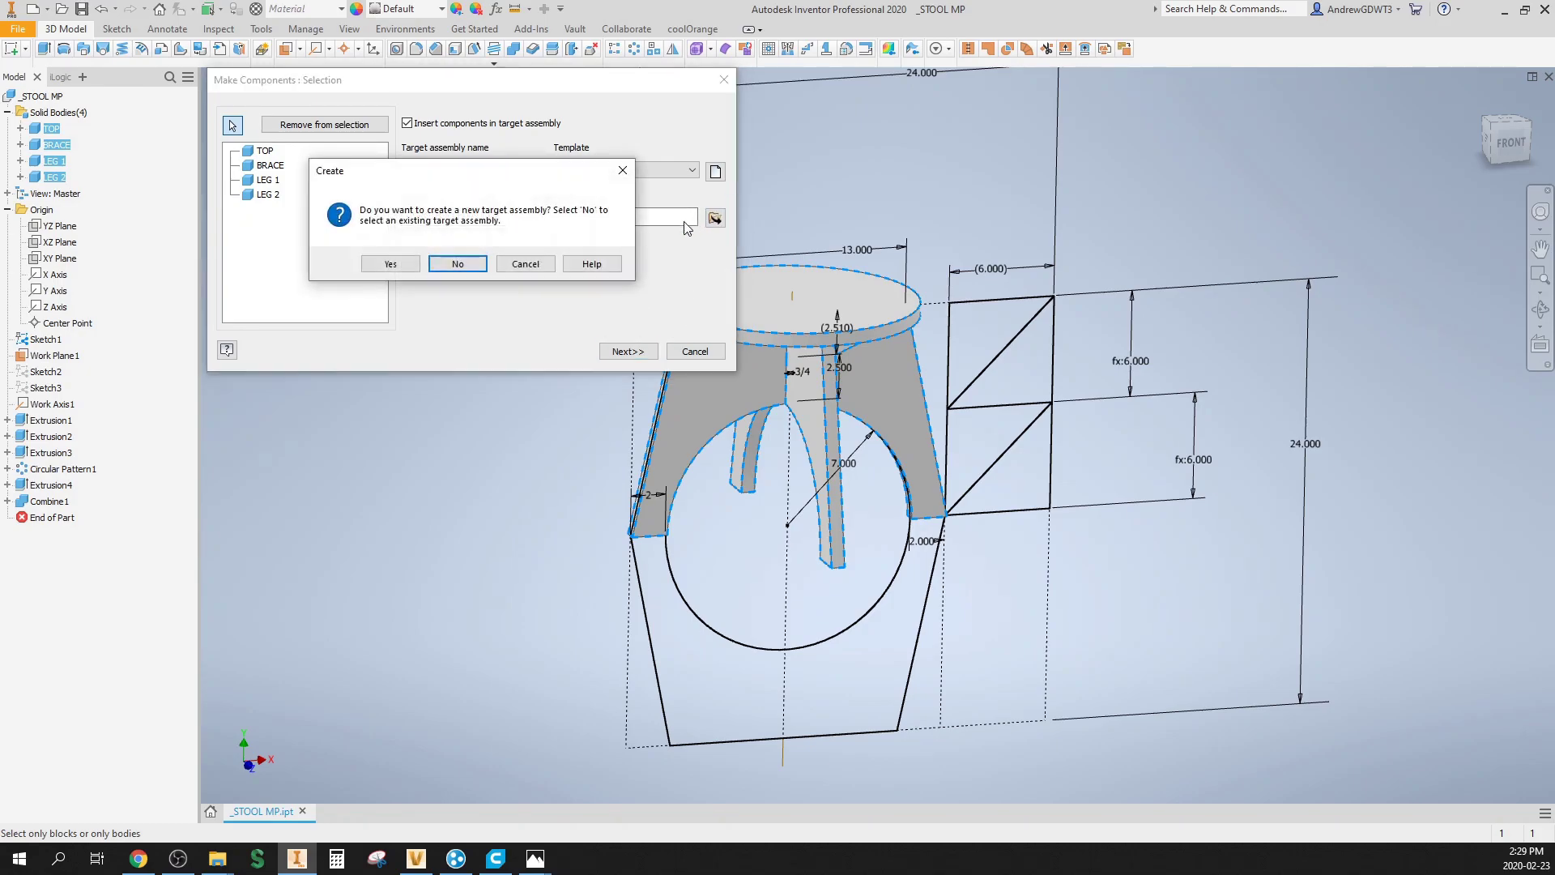
click(407, 267)
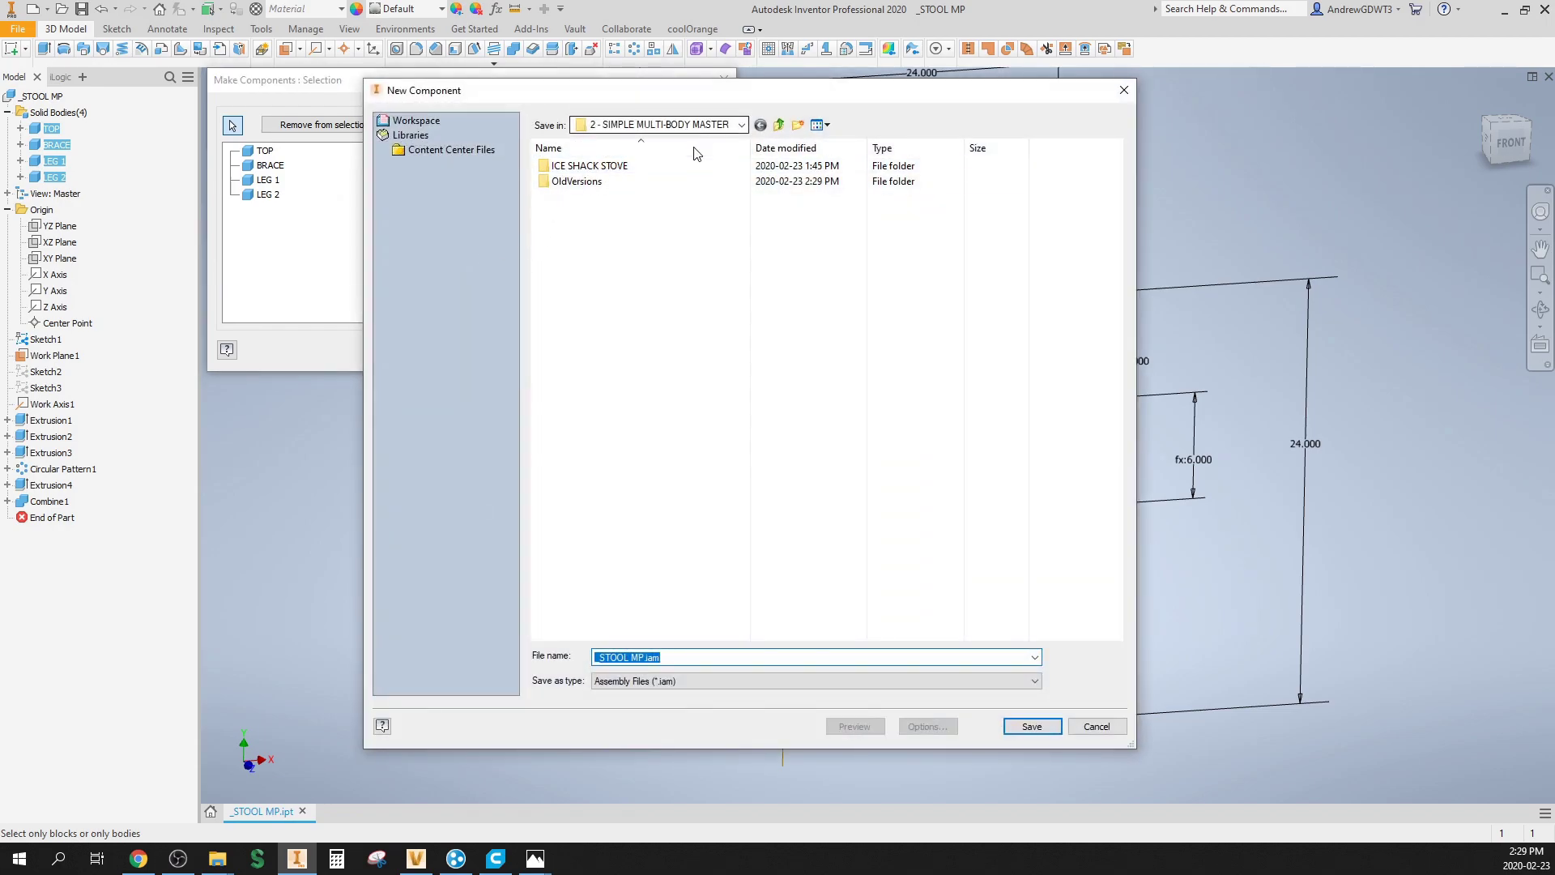
click(1041, 731)
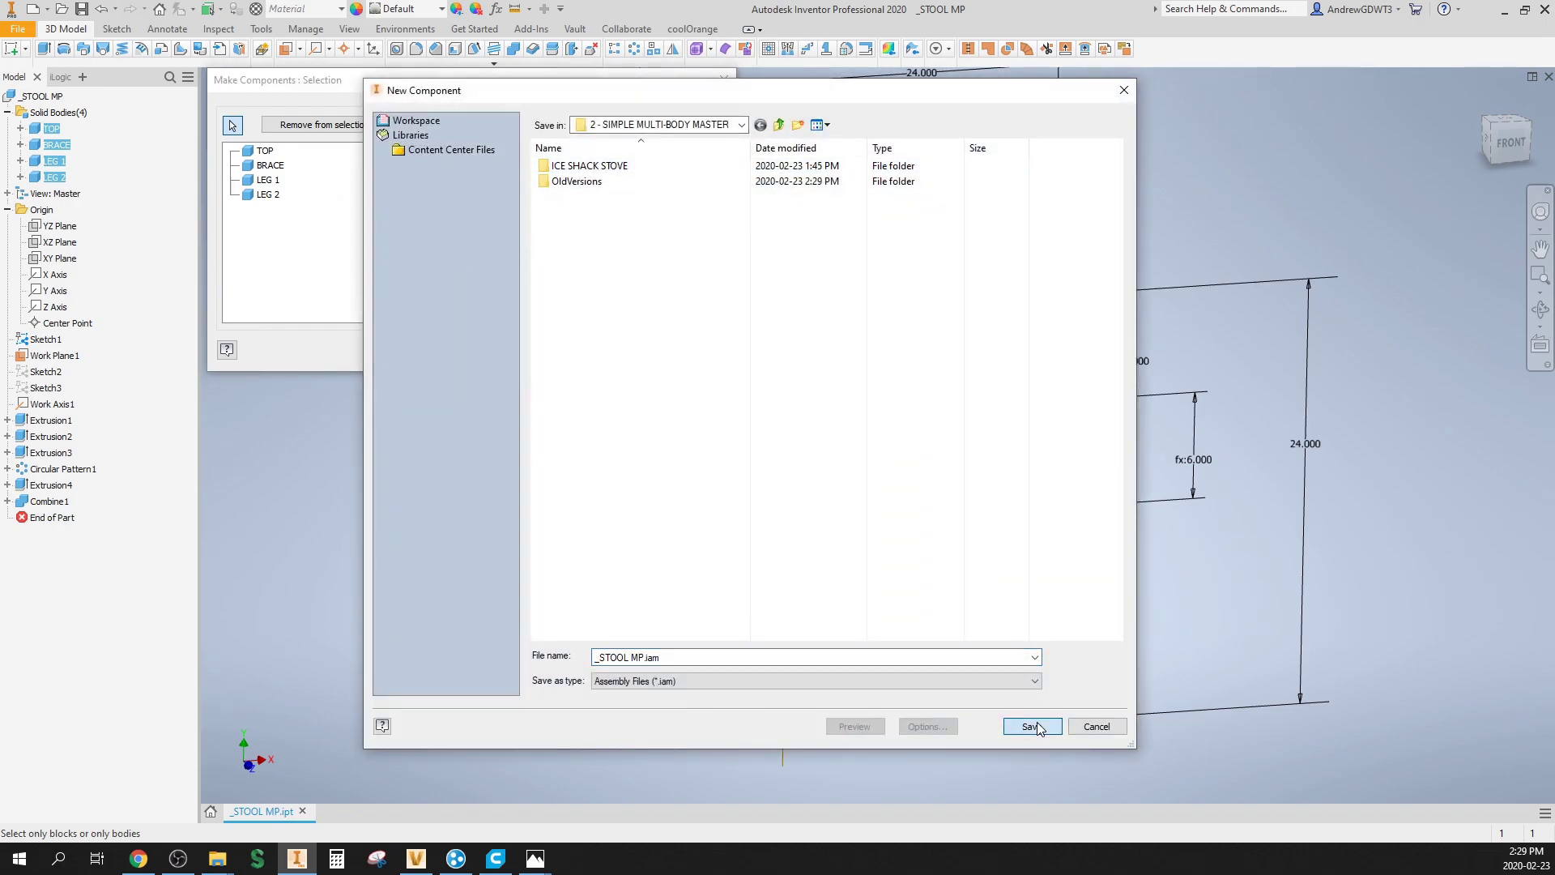
click(645, 357)
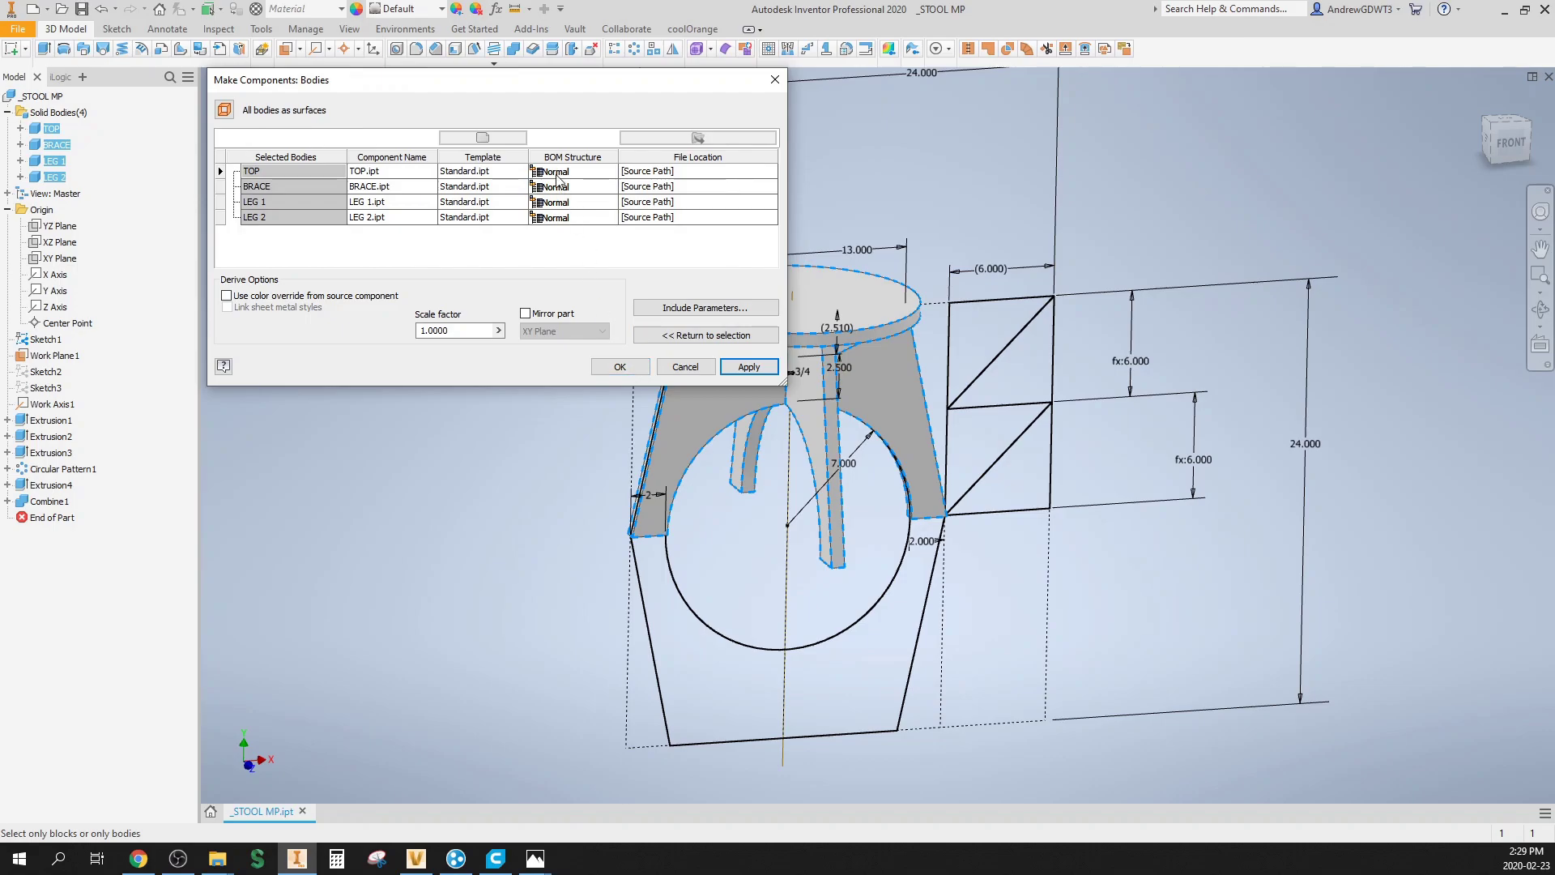
click(616, 372)
click(618, 368)
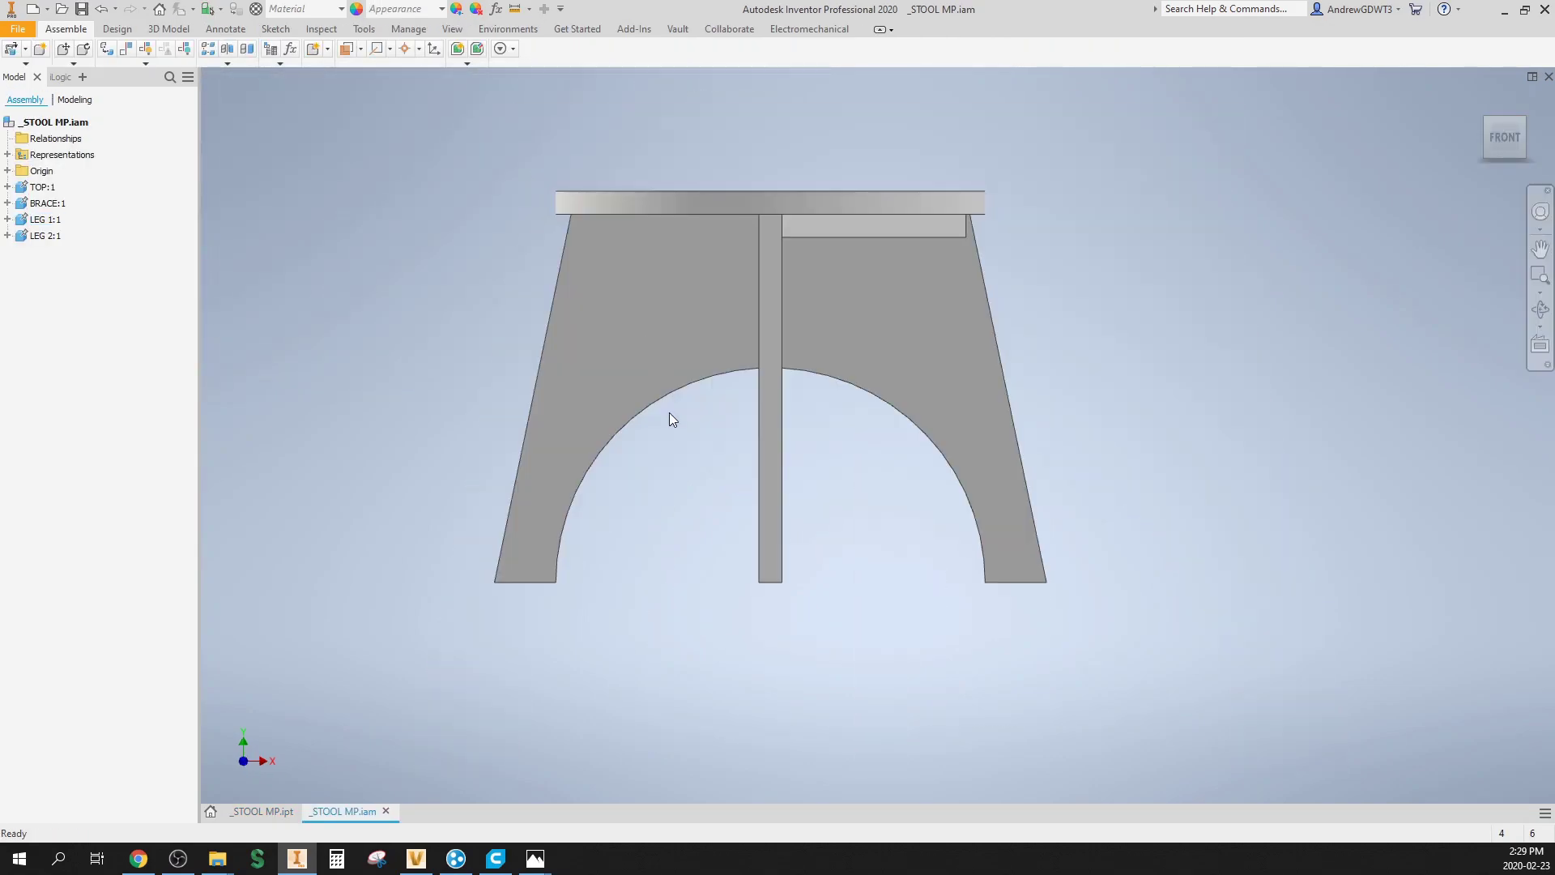
Step: Examine the TOP, BRACE, LEG 1 and LEG 2 components of the generated stool assembly from above and beneath the seat
shift+middle_drag(670, 417, 731, 450)
scroll(728, 453, up, 5)
scroll(728, 454, down, 3)
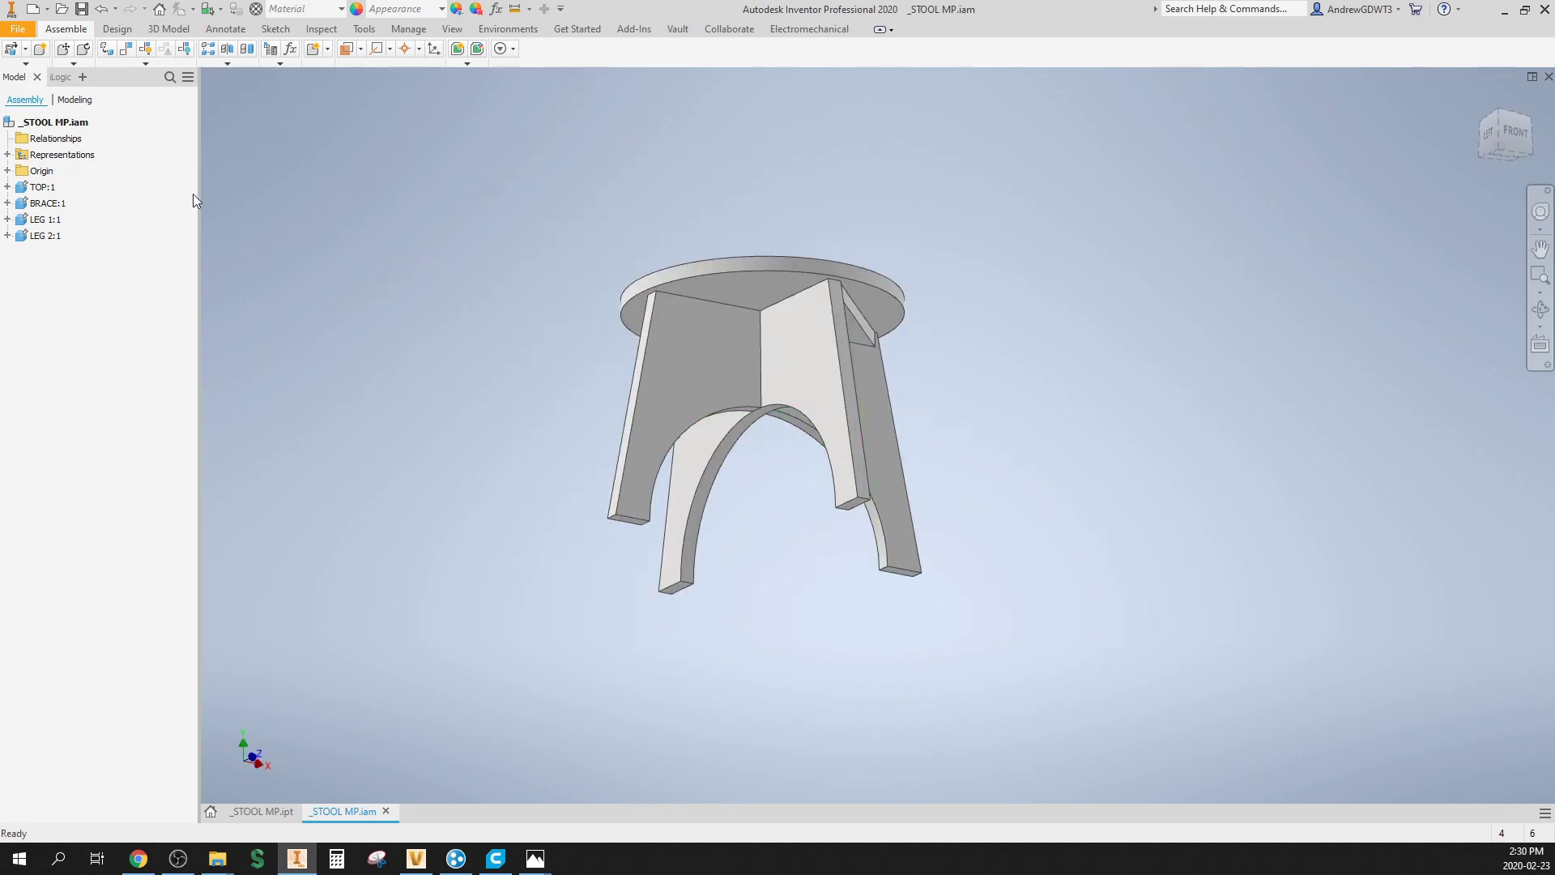
click(744, 280)
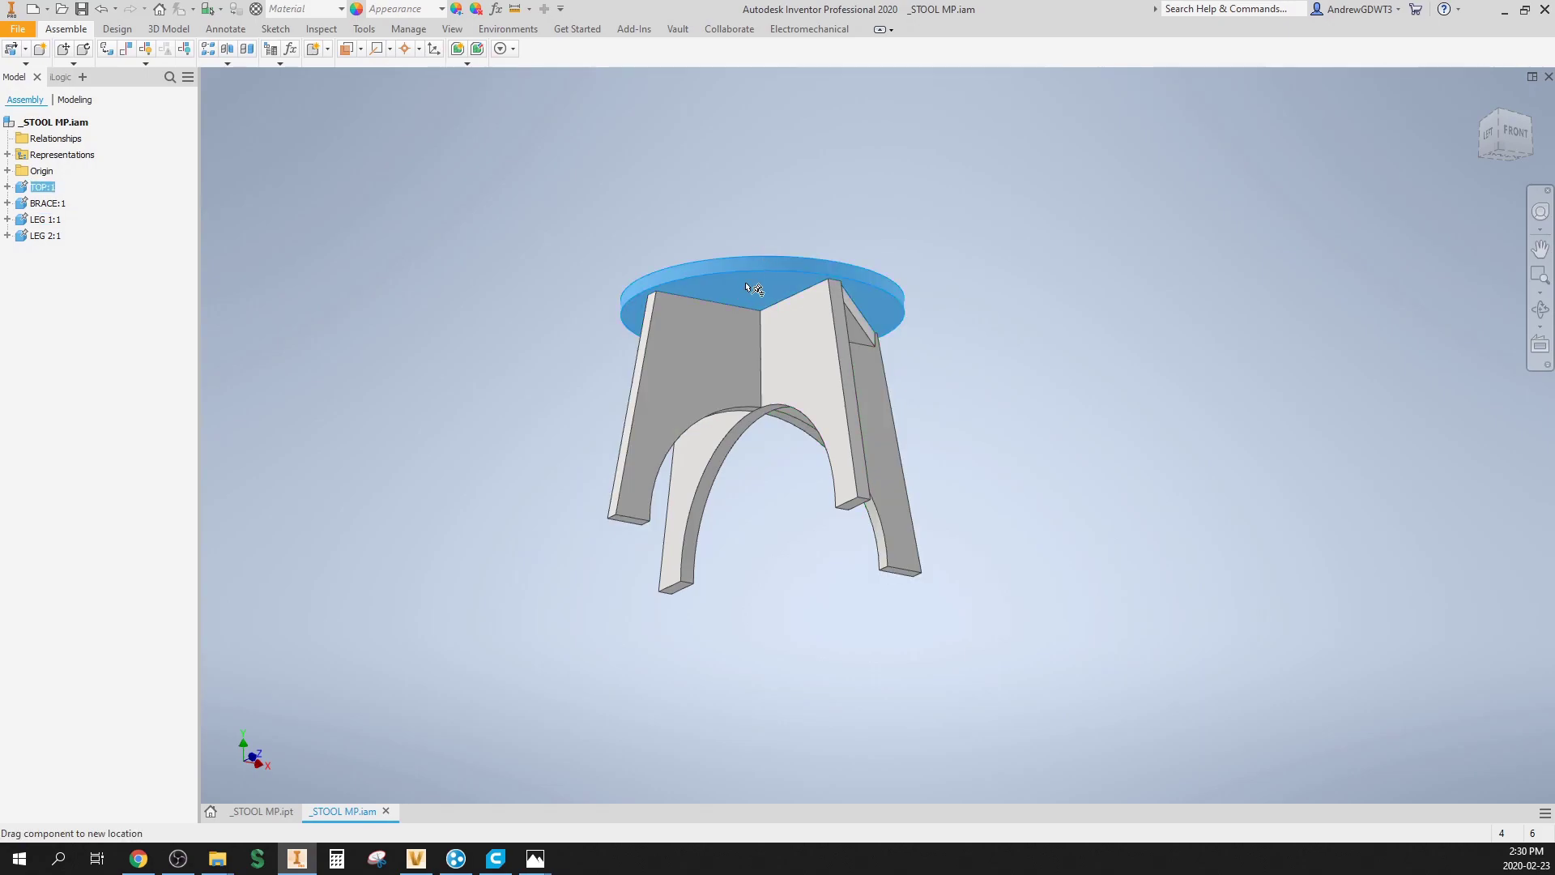
click(712, 337)
click(834, 364)
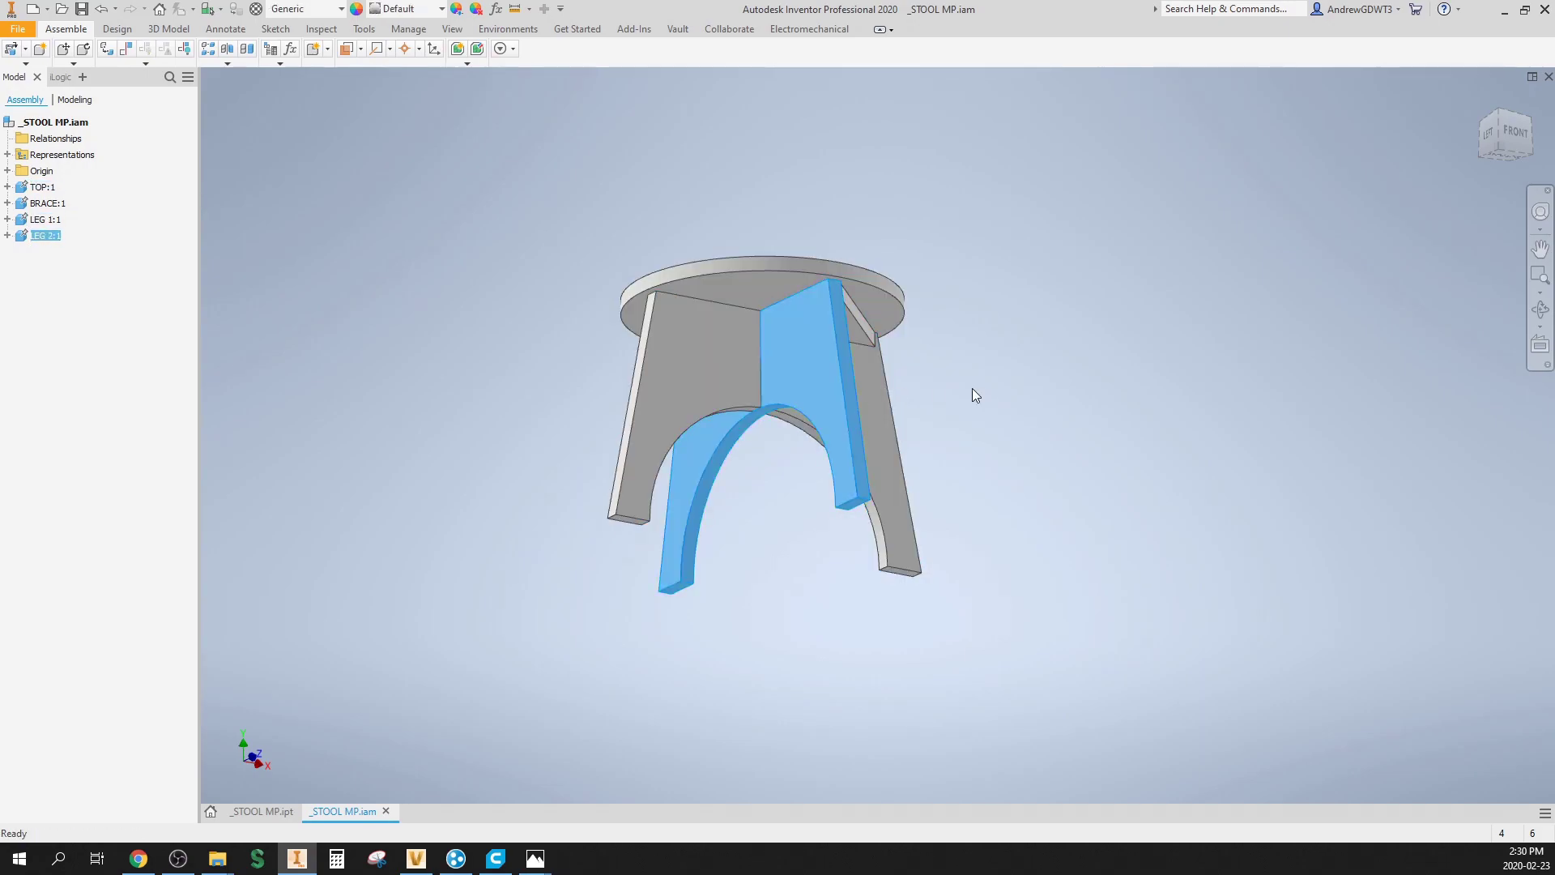
shift+middle_drag(972, 389, 901, 392)
click(807, 311)
shift+middle_drag(670, 378, 702, 381)
click(735, 375)
click(636, 350)
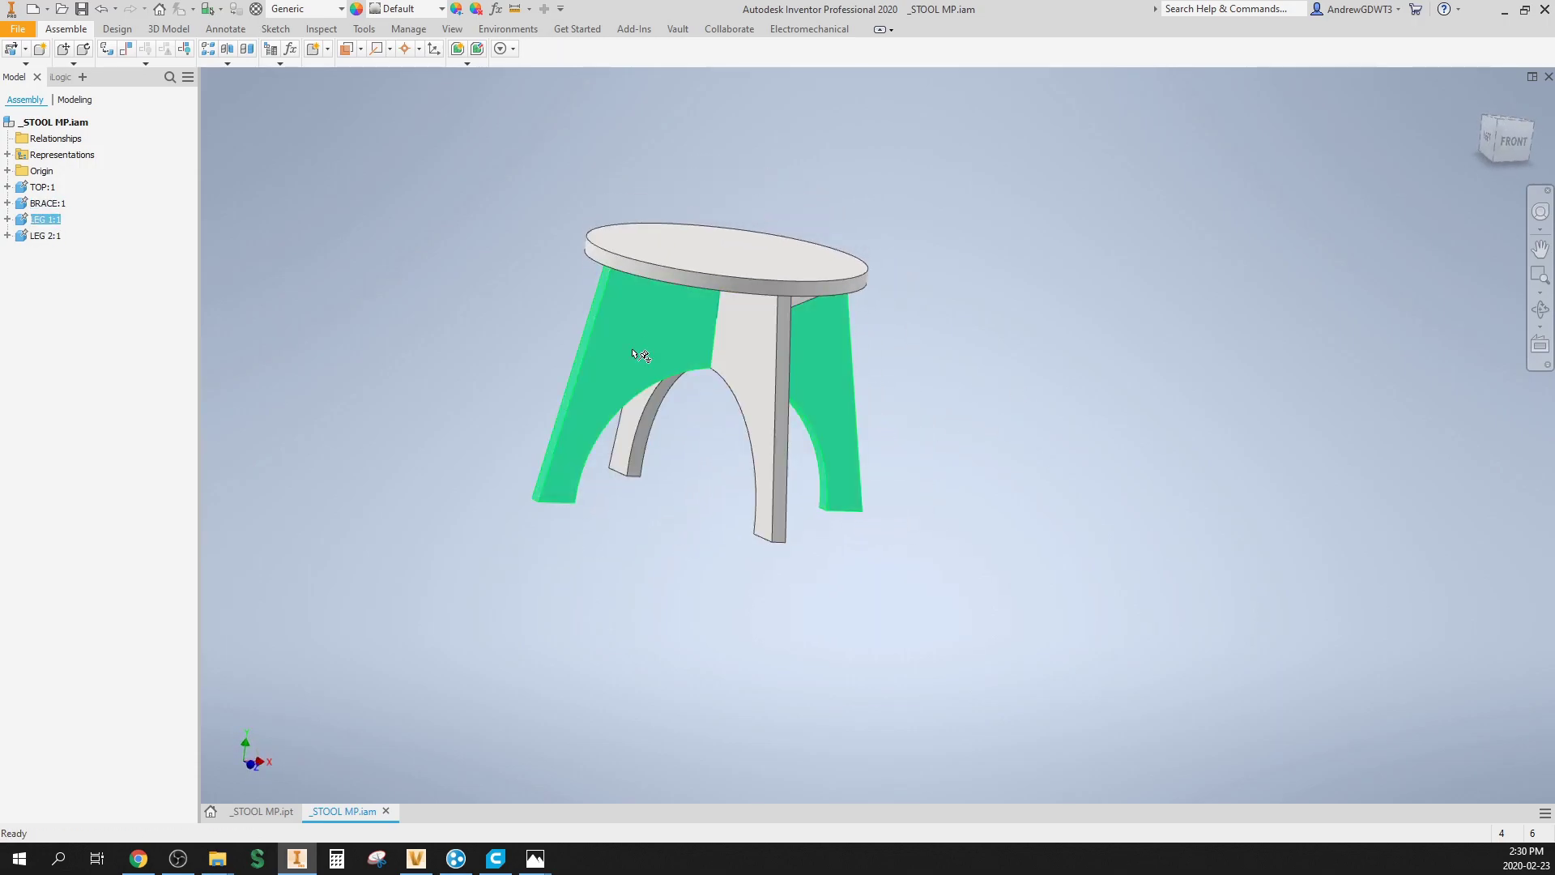
click(712, 271)
shift+middle_drag(779, 444, 719, 329)
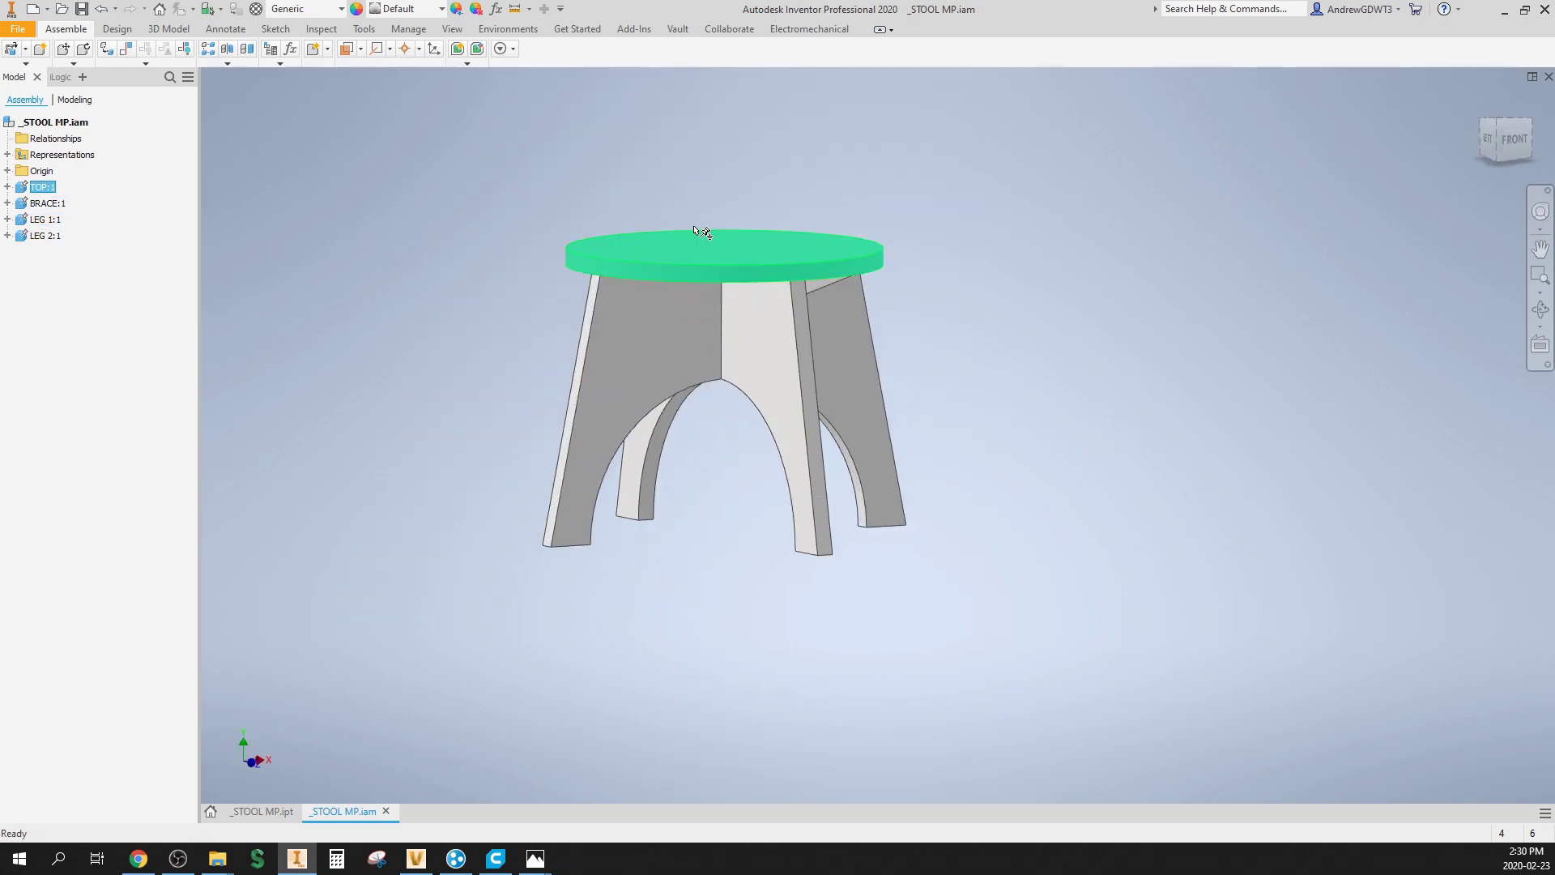
click(709, 152)
right_click(697, 247)
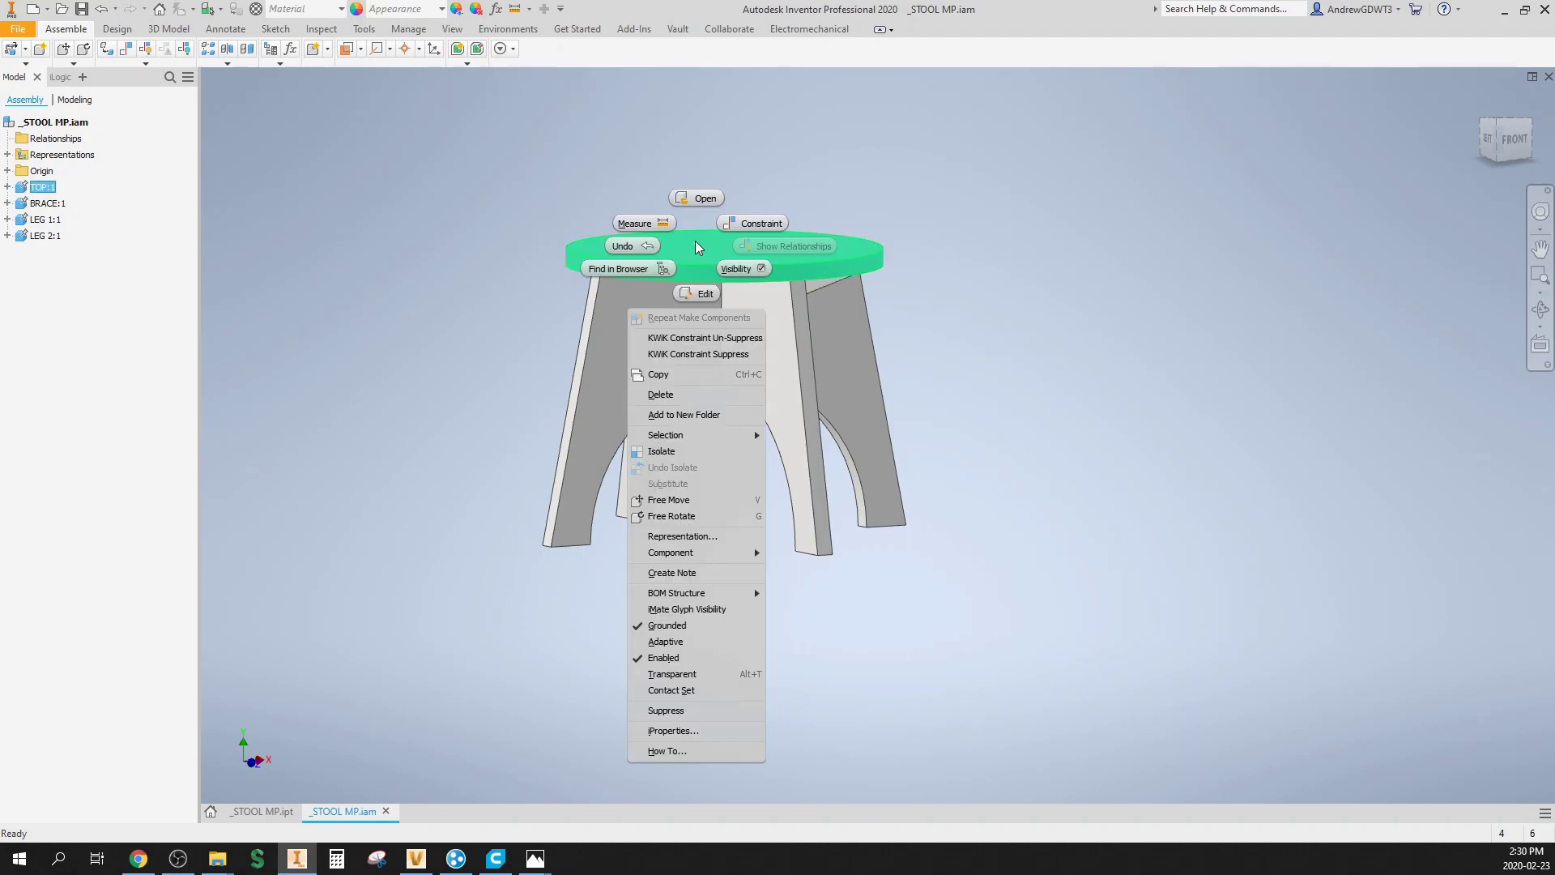
click(956, 225)
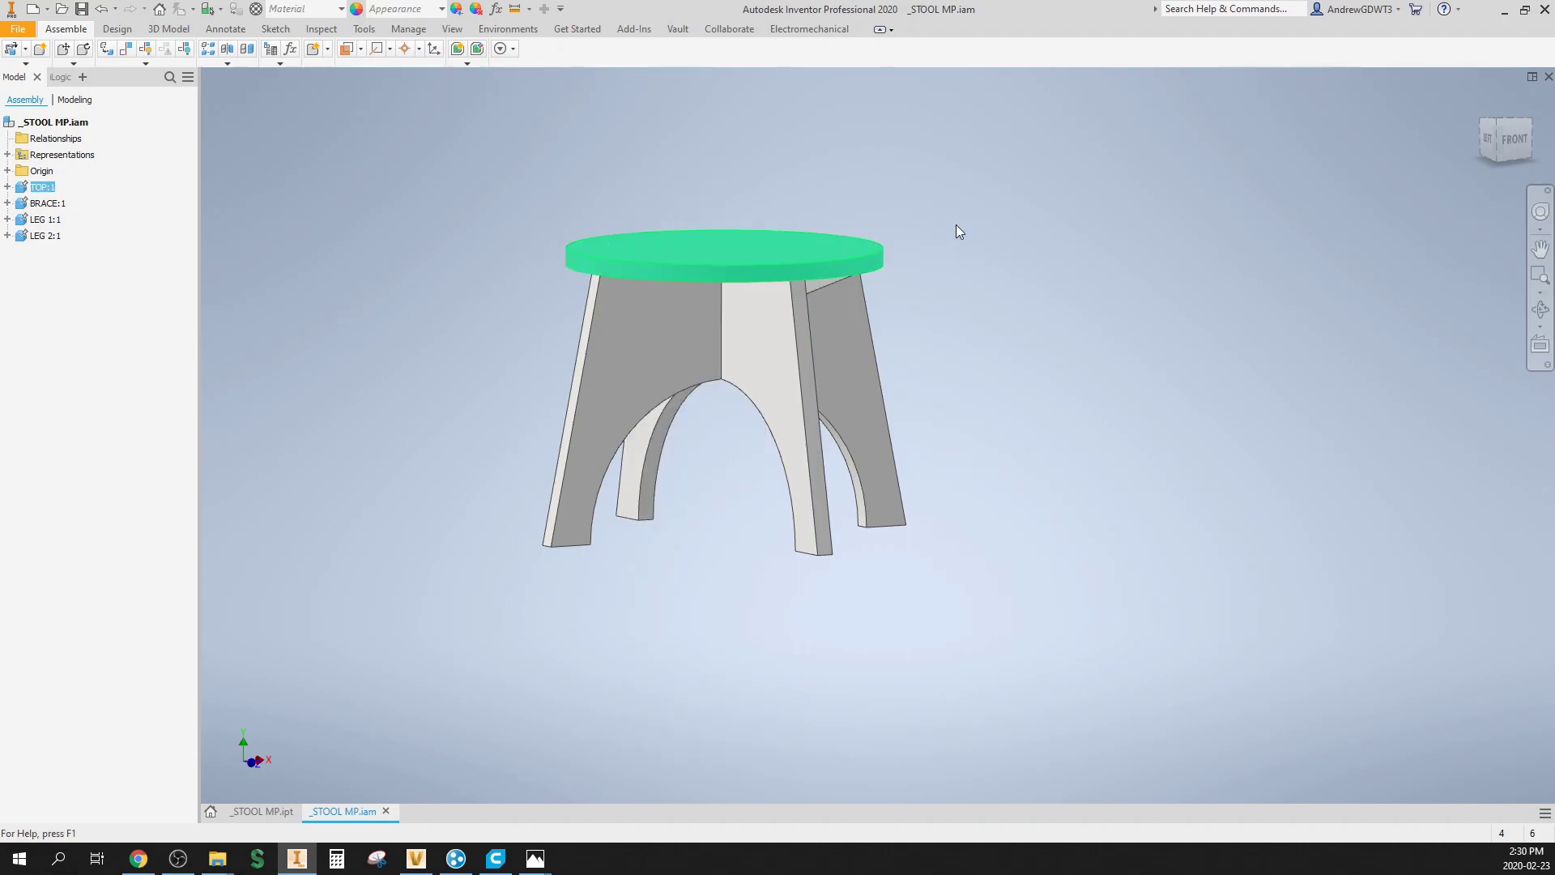
mouse_move(956, 225)
shift+middle_down()
mouse_move(1000, 239)
mouse_move(975, 241)
shift+middle_up()
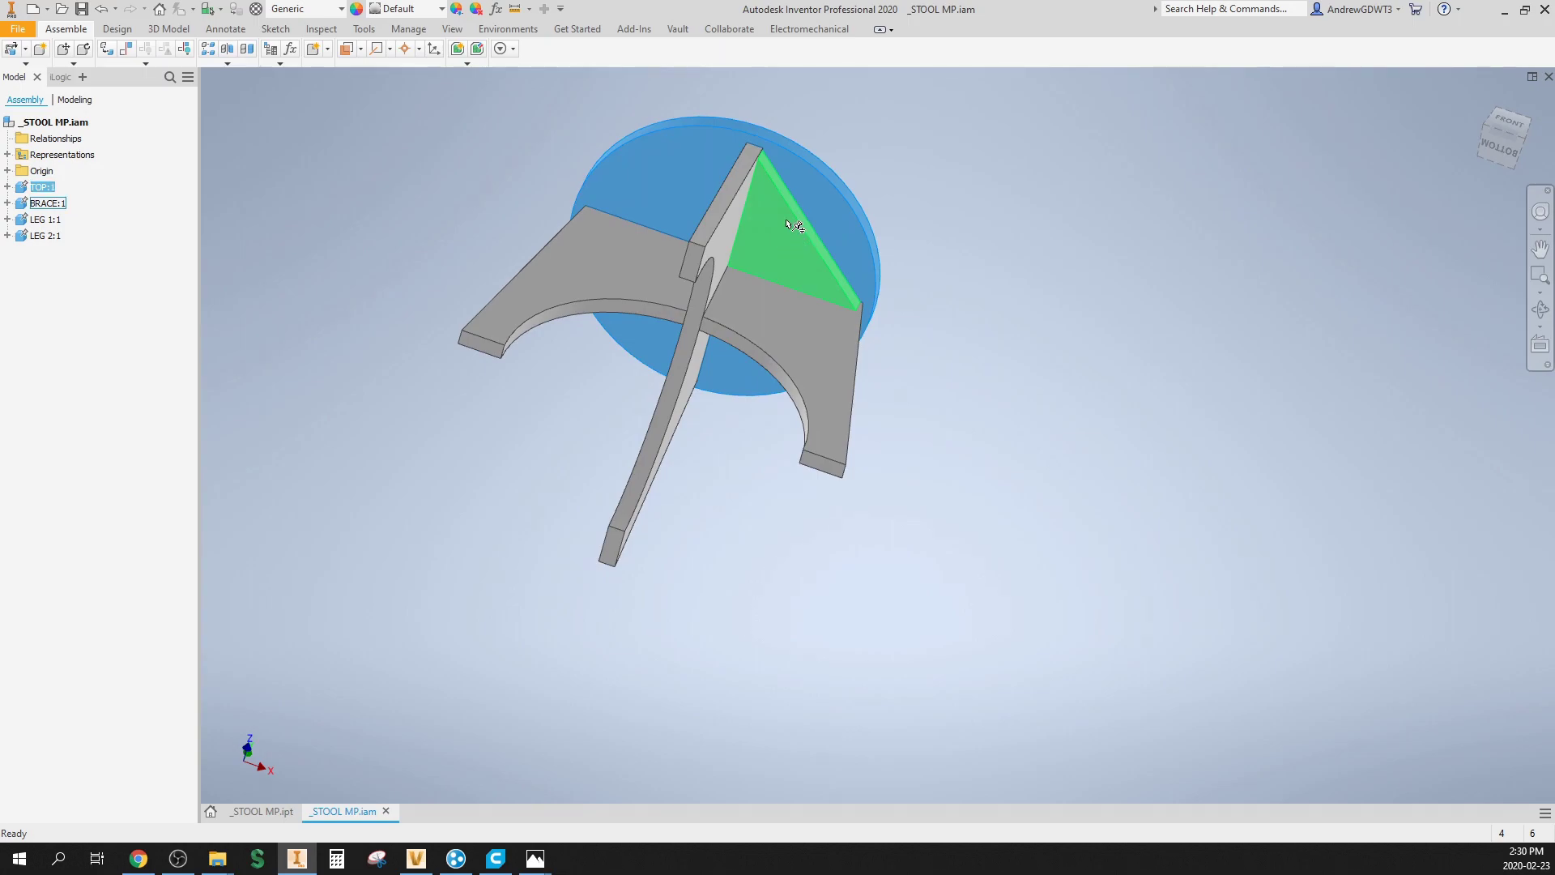
mouse_move(794, 225)
shift+middle_down()
mouse_move(835, 247)
mouse_move(778, 243)
mouse_move(798, 233)
shift+middle_up()
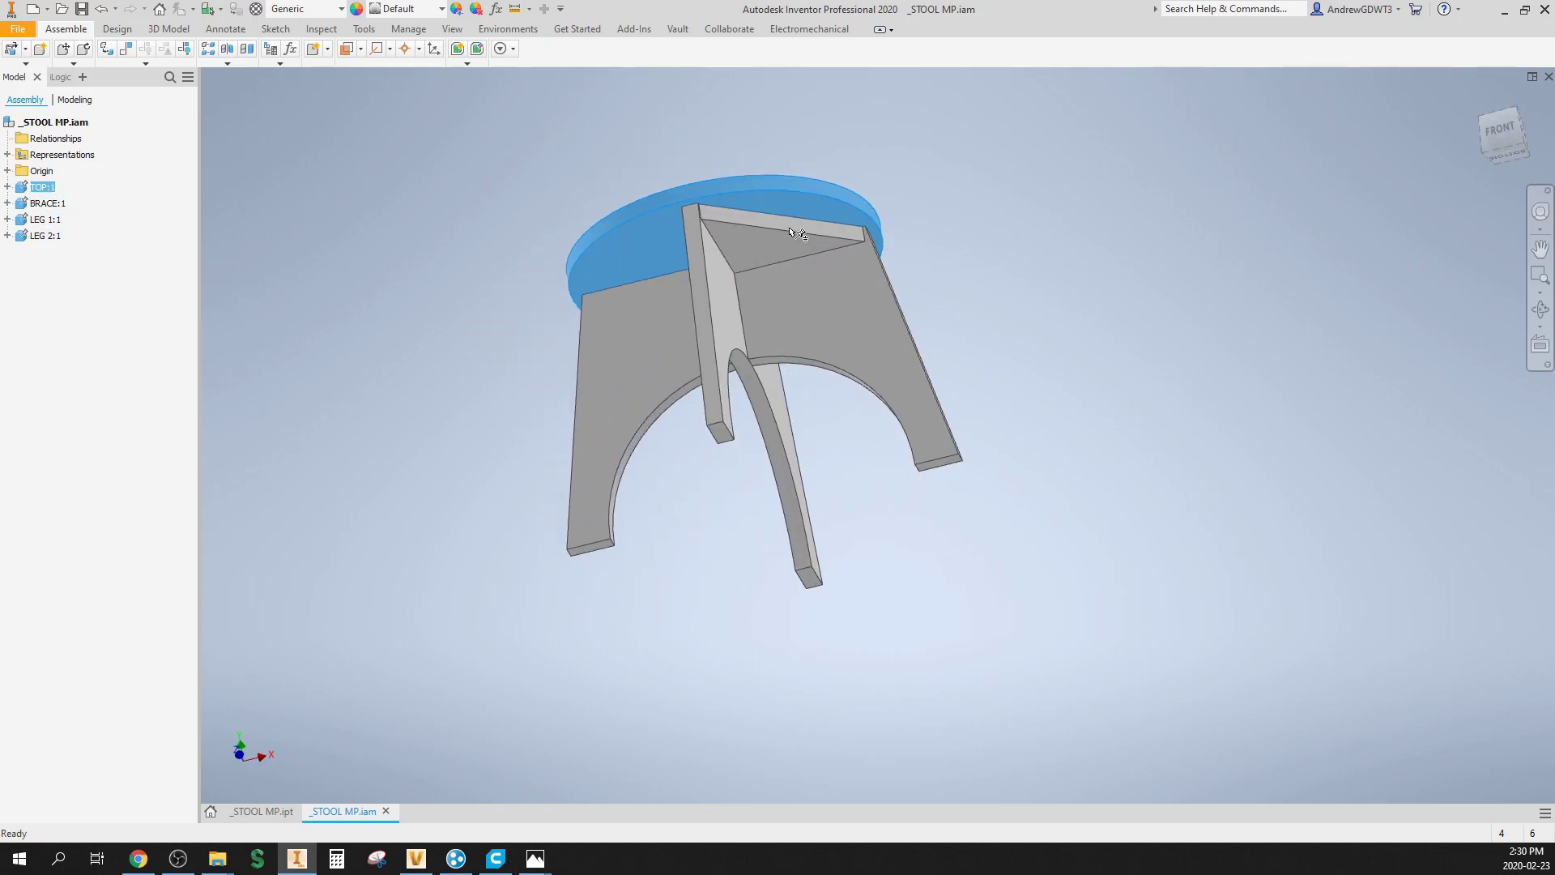
shift+middle_drag(640, 313, 740, 251)
Step: Open the TOP part and edit its derived link to _STOOL MP so that it includes Work Axis1
right_click(742, 247)
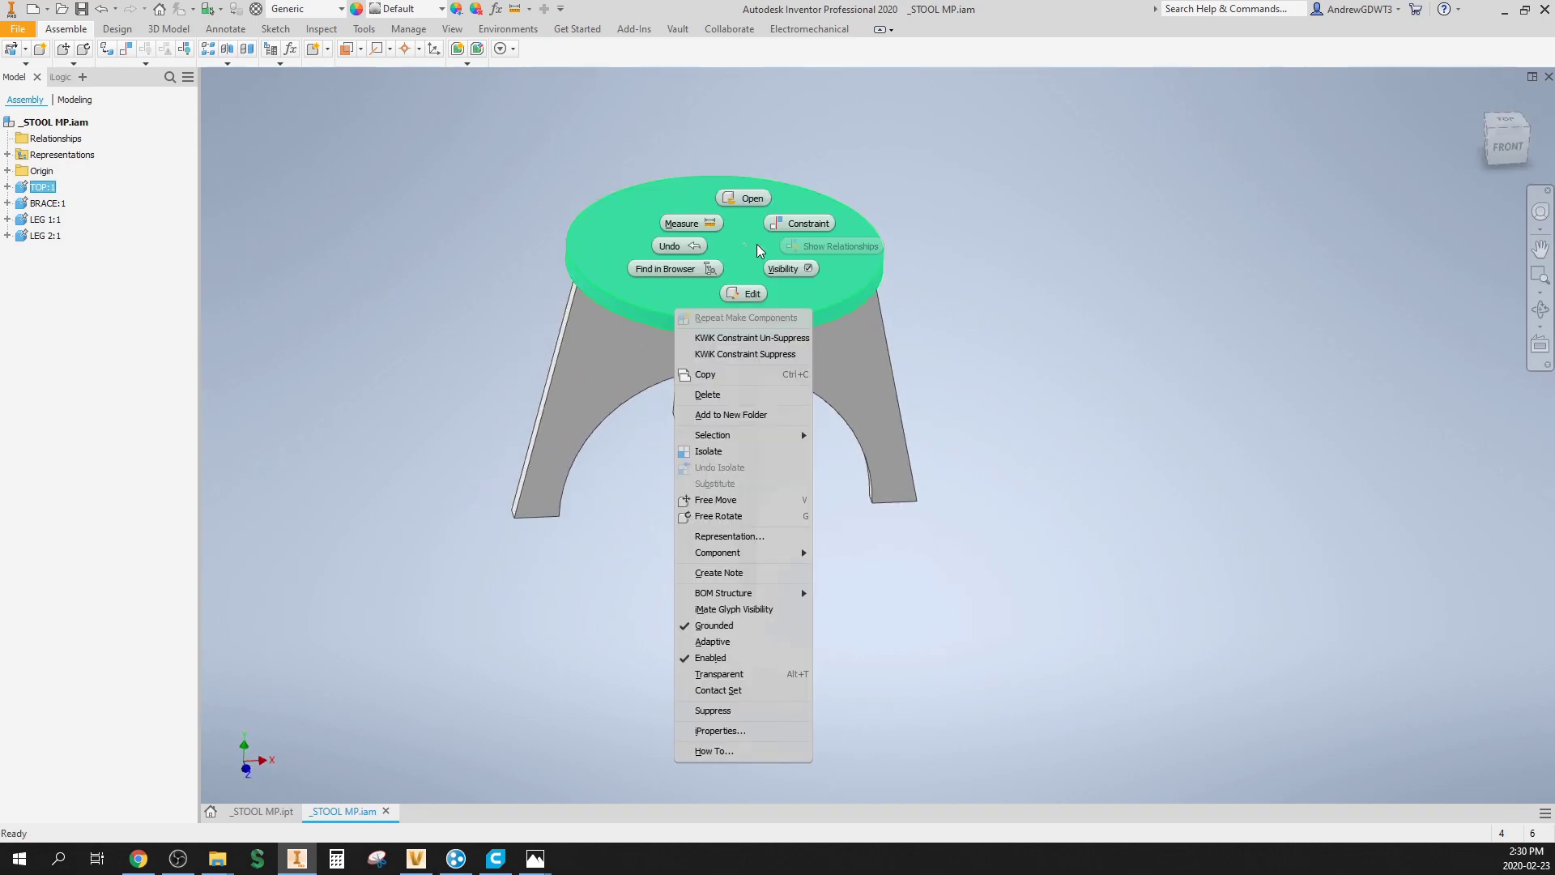
click(761, 203)
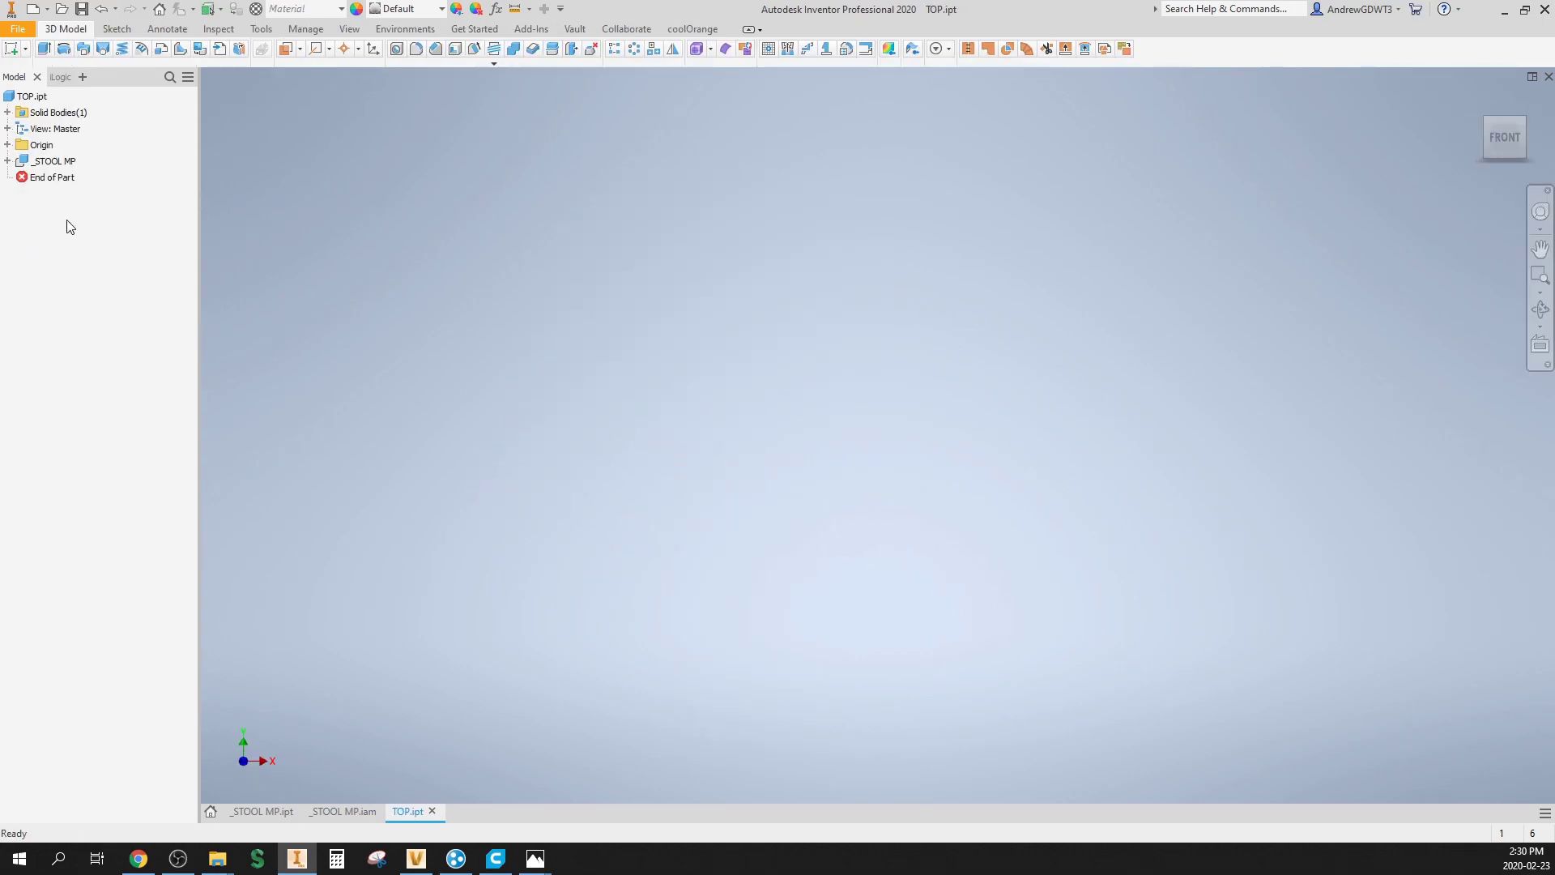
click(7, 160)
right_click(47, 161)
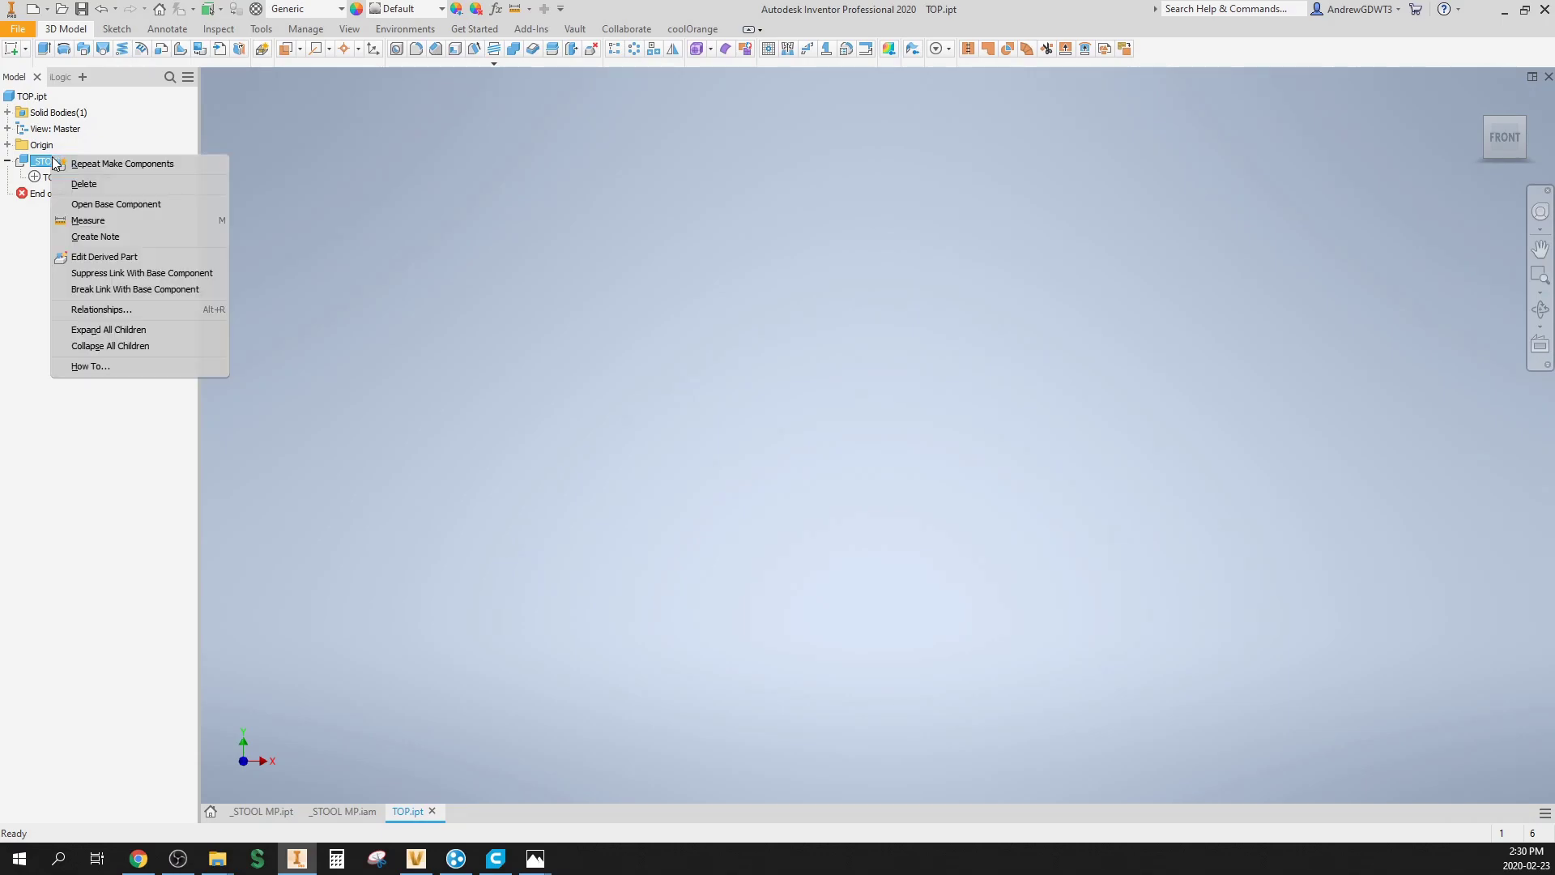
click(126, 256)
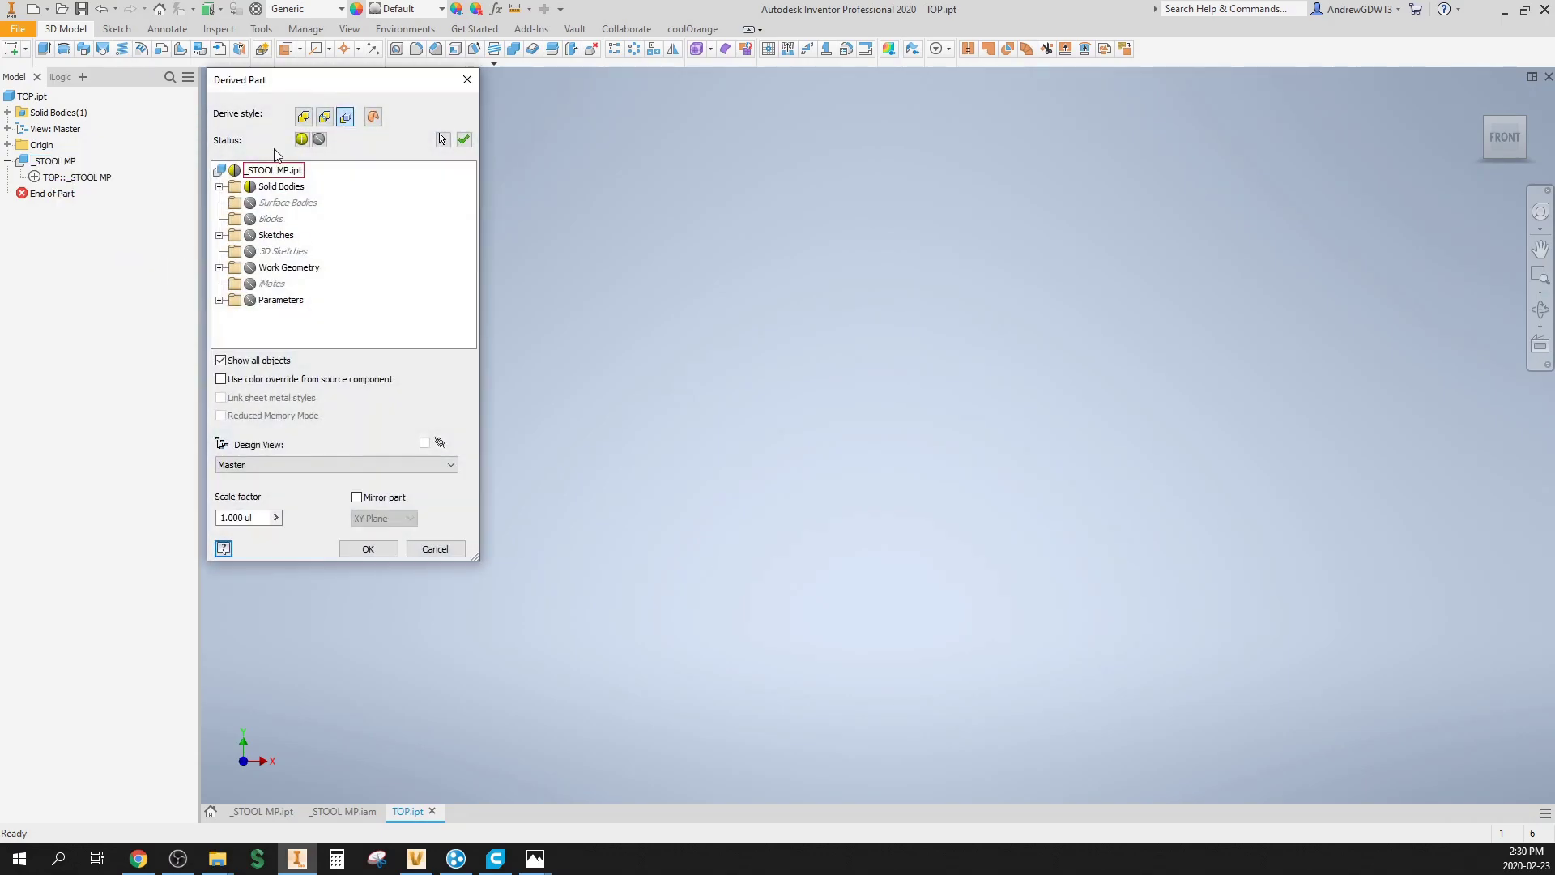
click(220, 267)
click(266, 299)
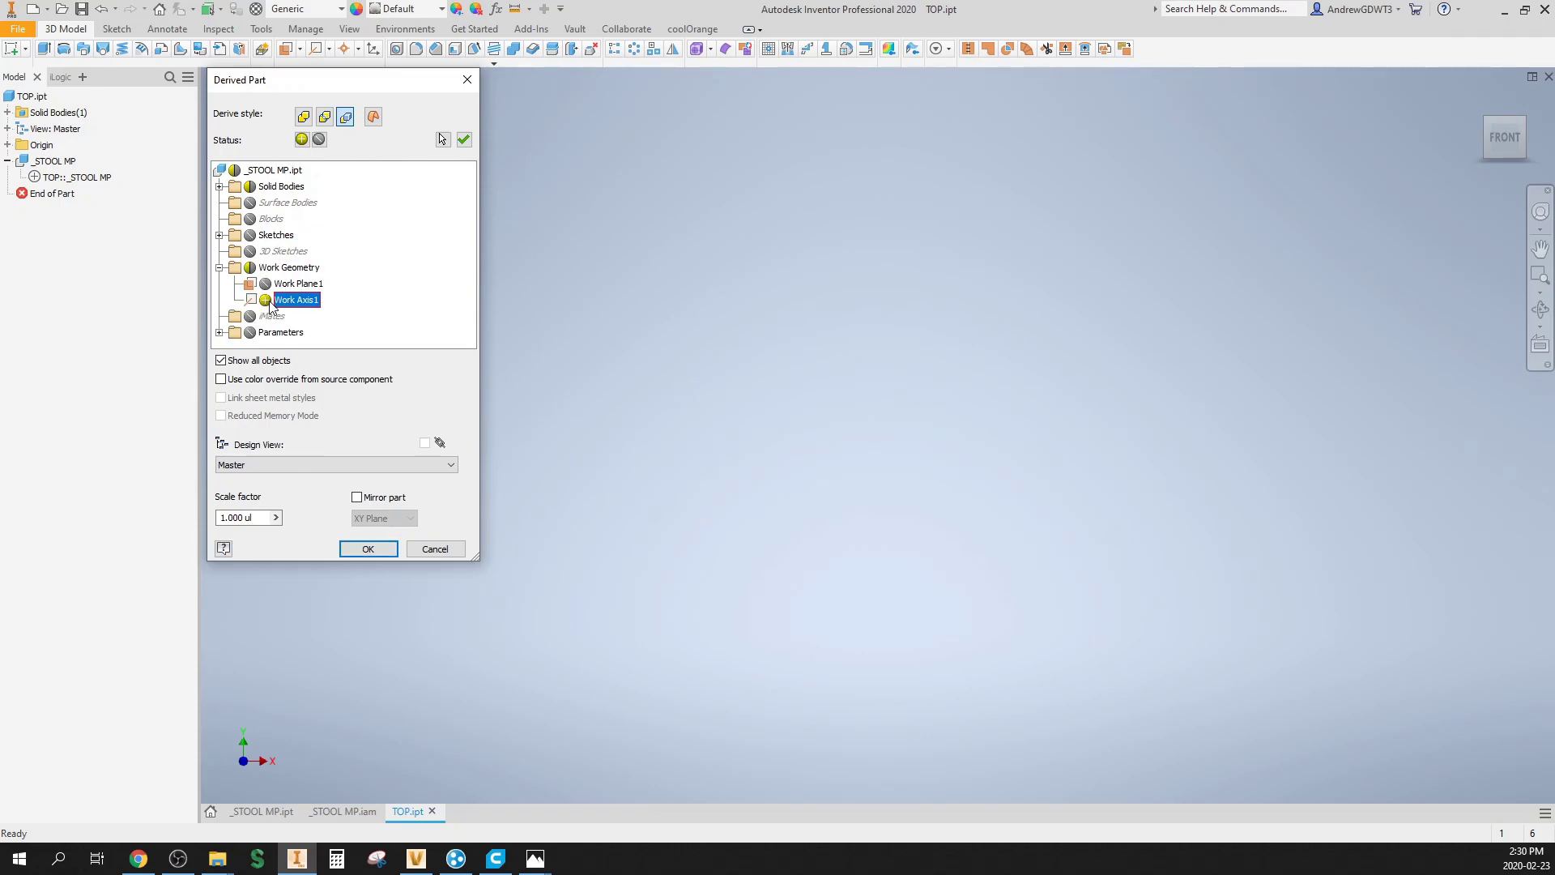
click(369, 549)
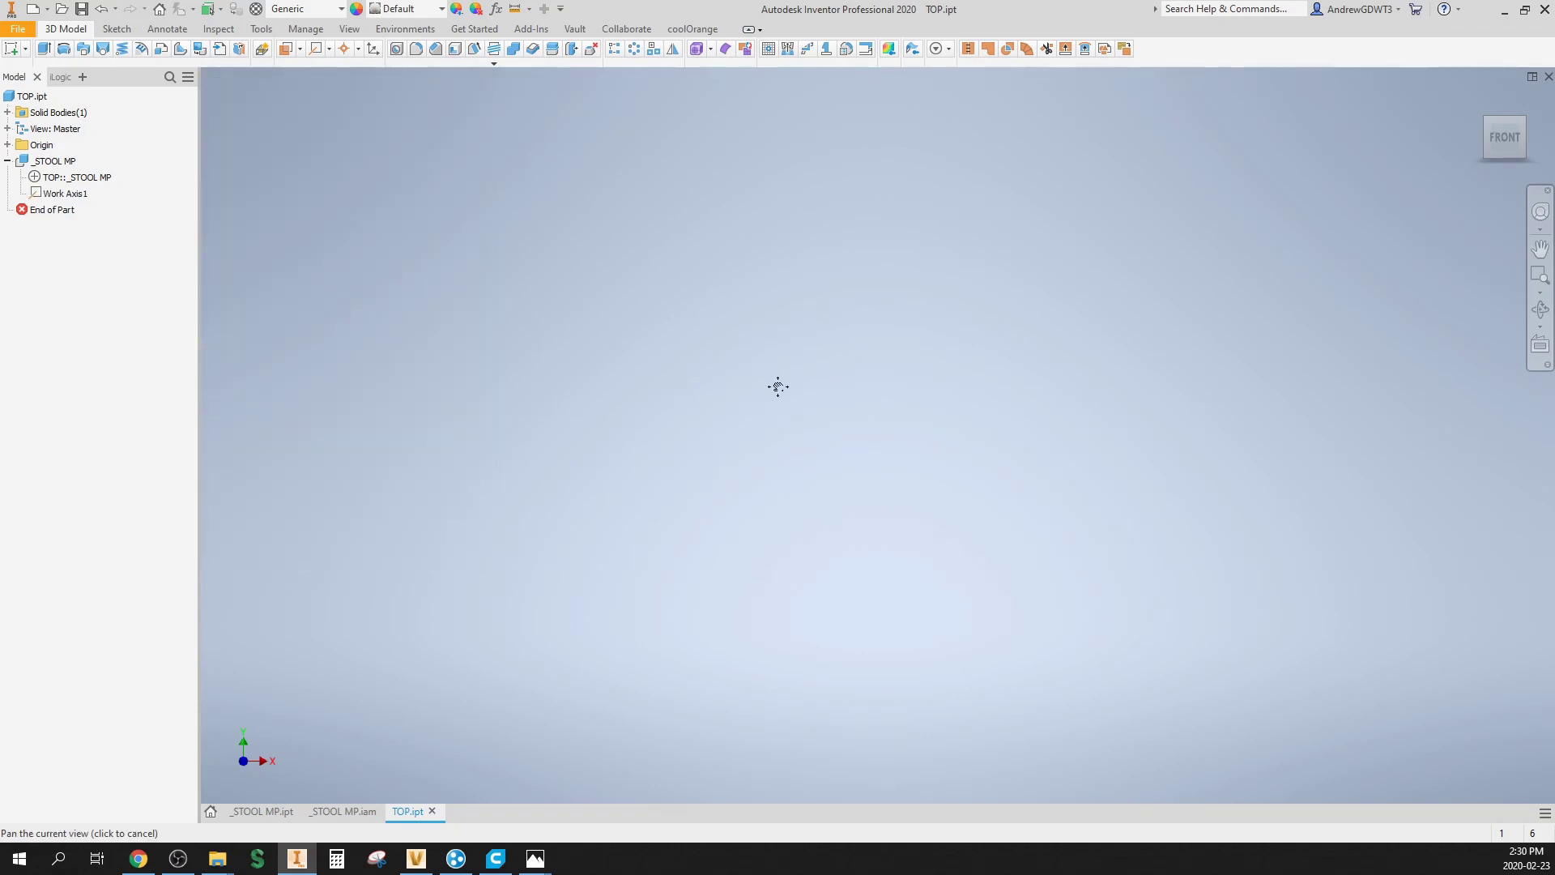
middle_click(773, 403)
middle_click(777, 403)
shift+middle_drag(1037, 223, 940, 364)
Step: In the _STOOL MP.iam assembly, create a circular pattern of the BRACE about the work axis with 4 occurrences at 90 degrees
click(345, 813)
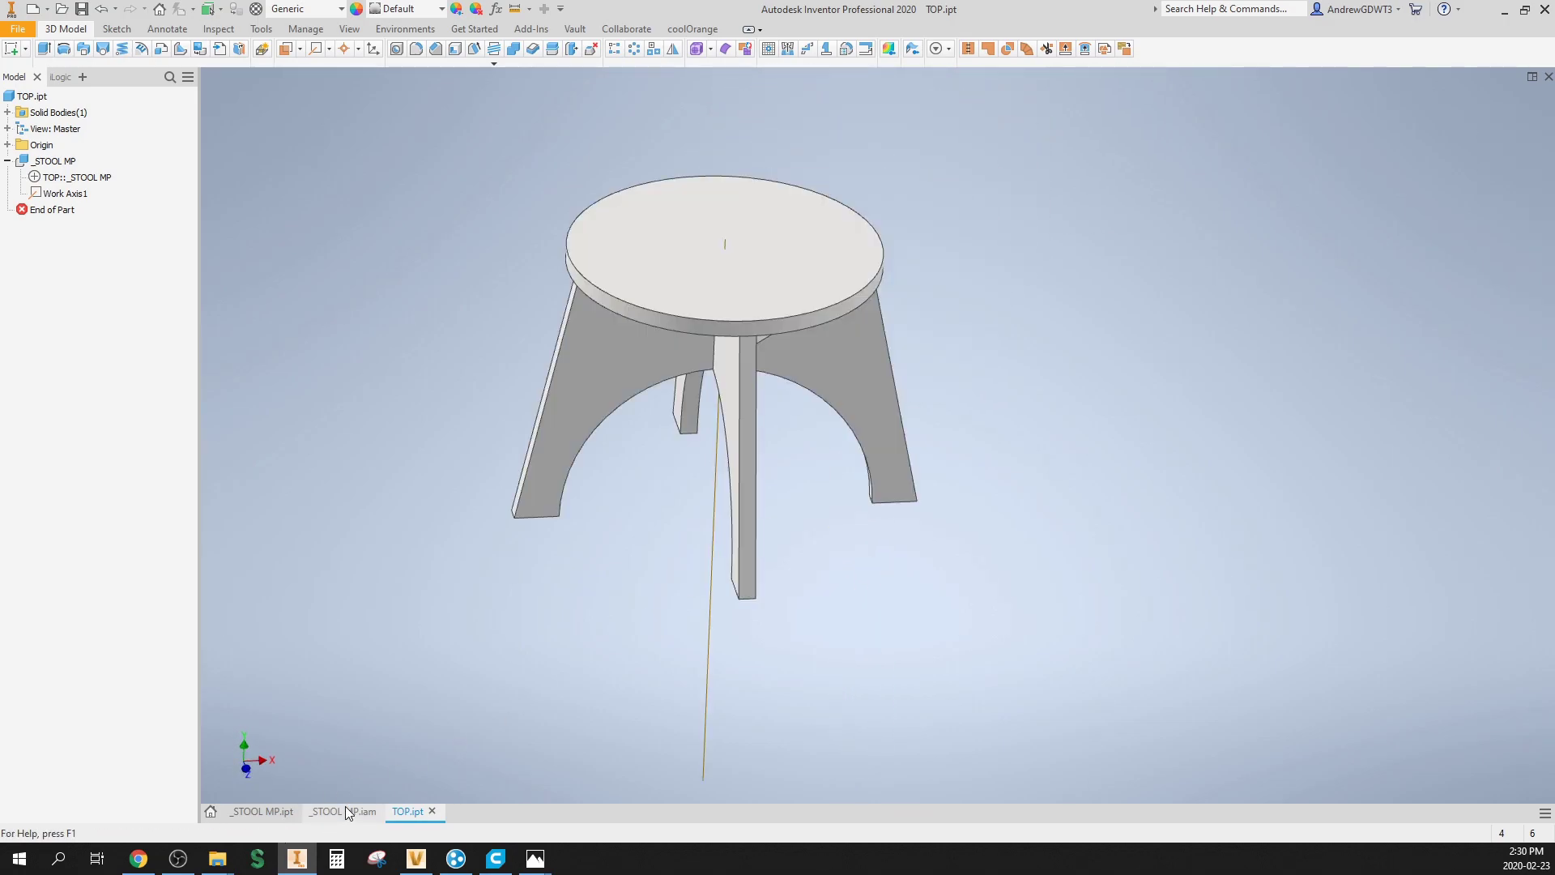
key(ctrl+Tab)
shift+middle_drag(513, 413, 461, 395)
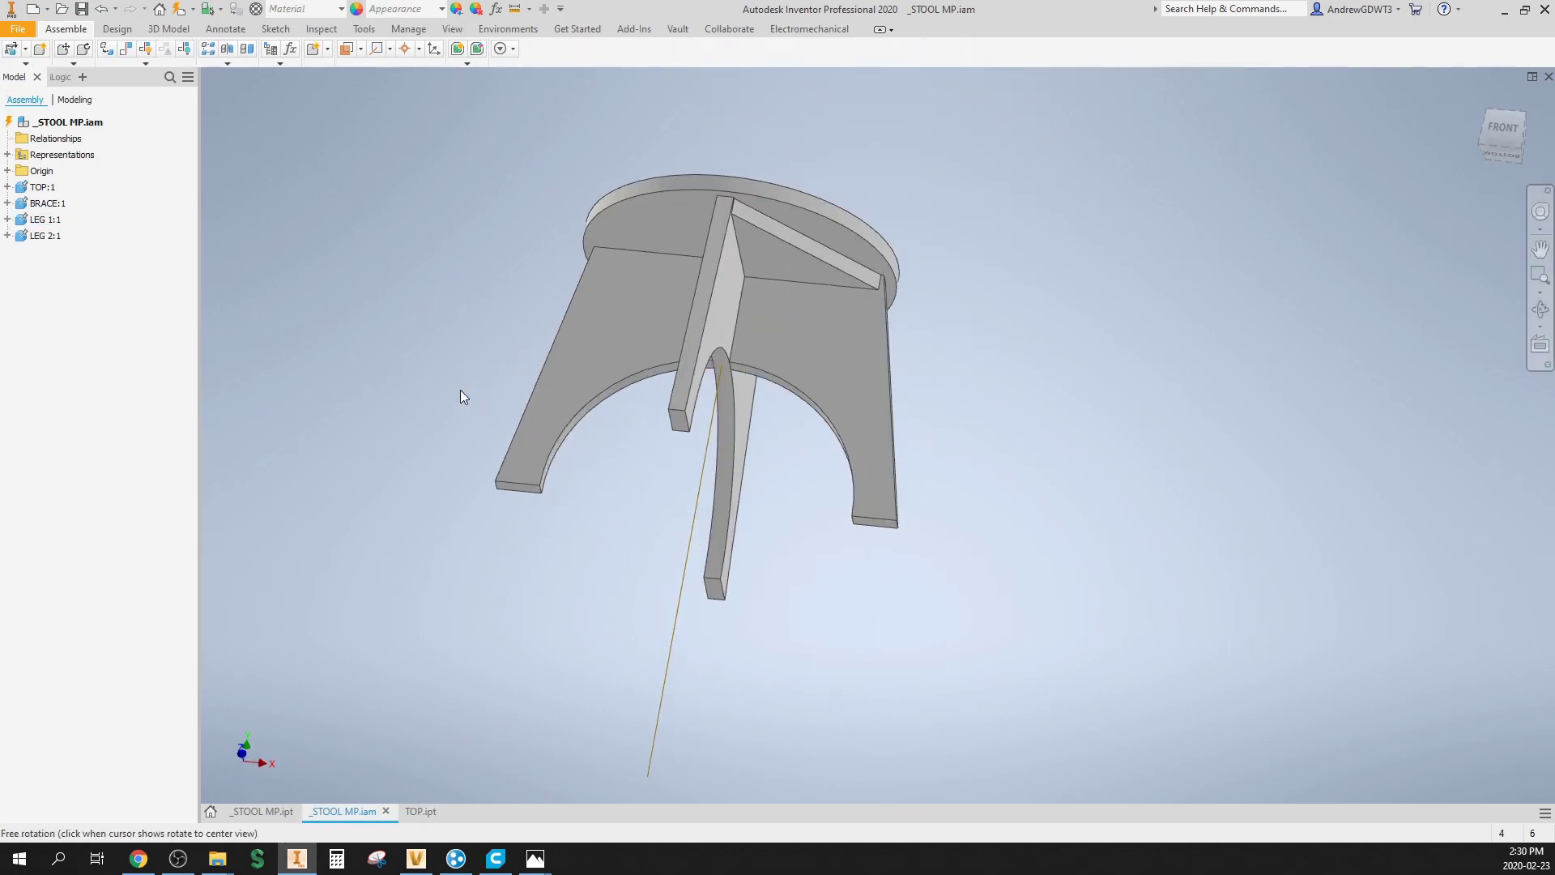
click(208, 48)
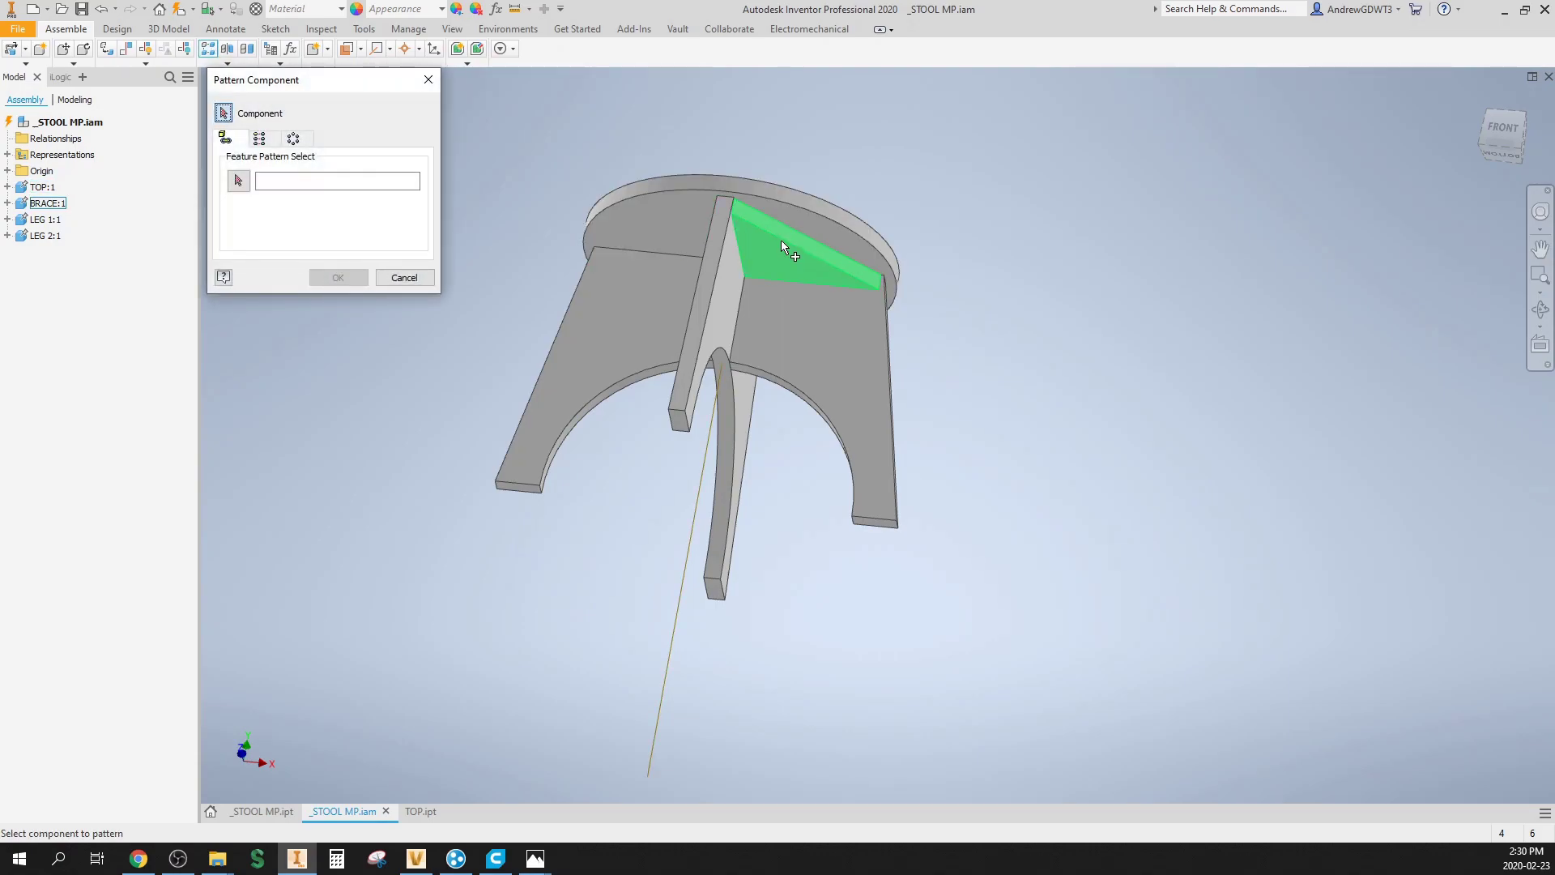
click(294, 140)
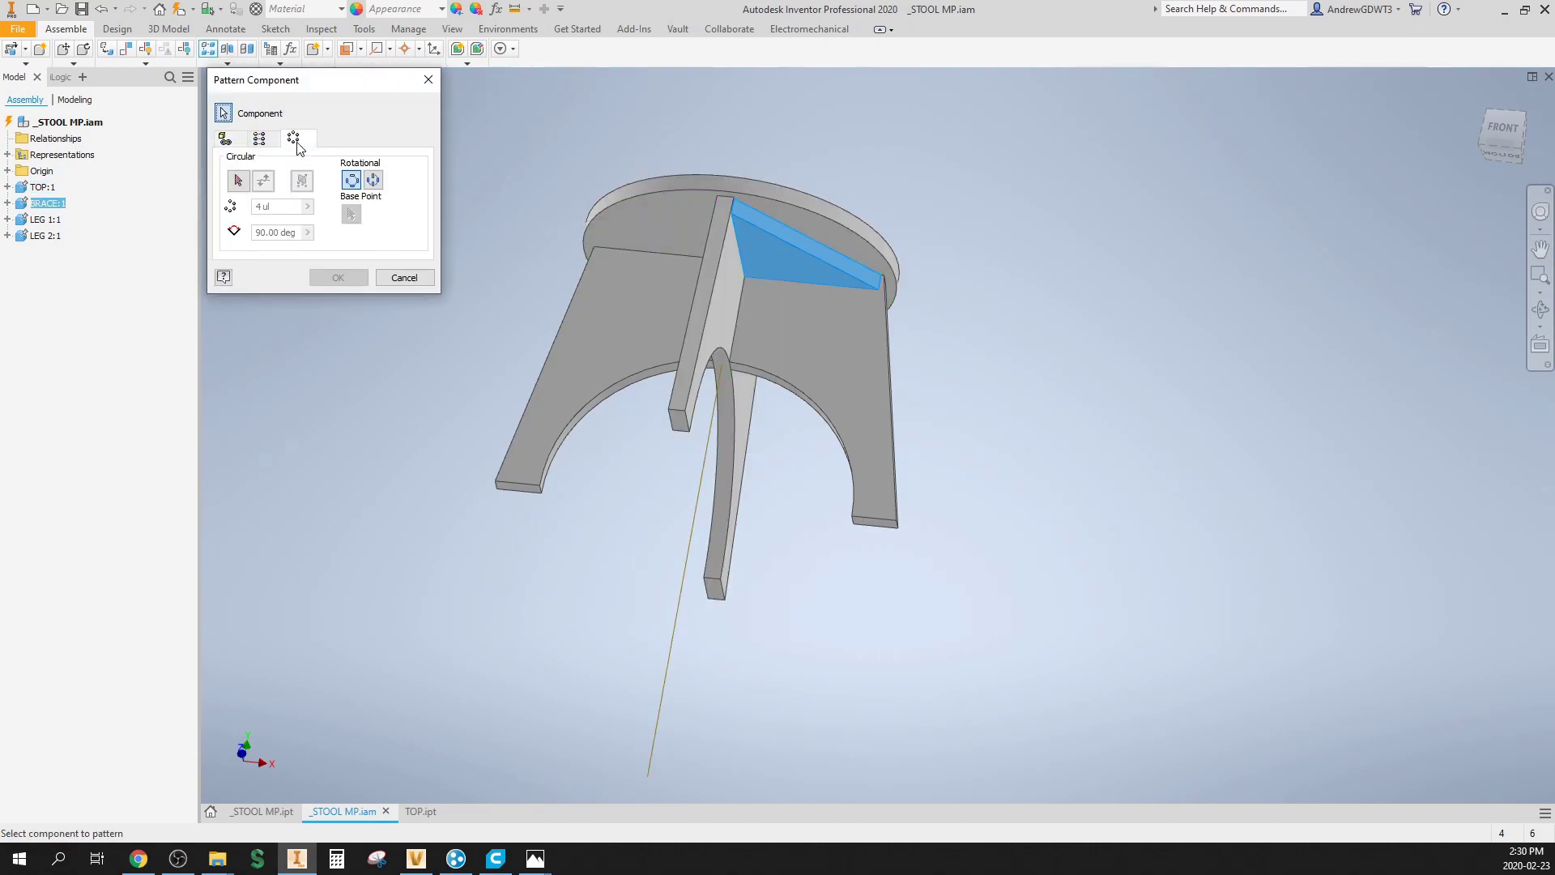
click(237, 180)
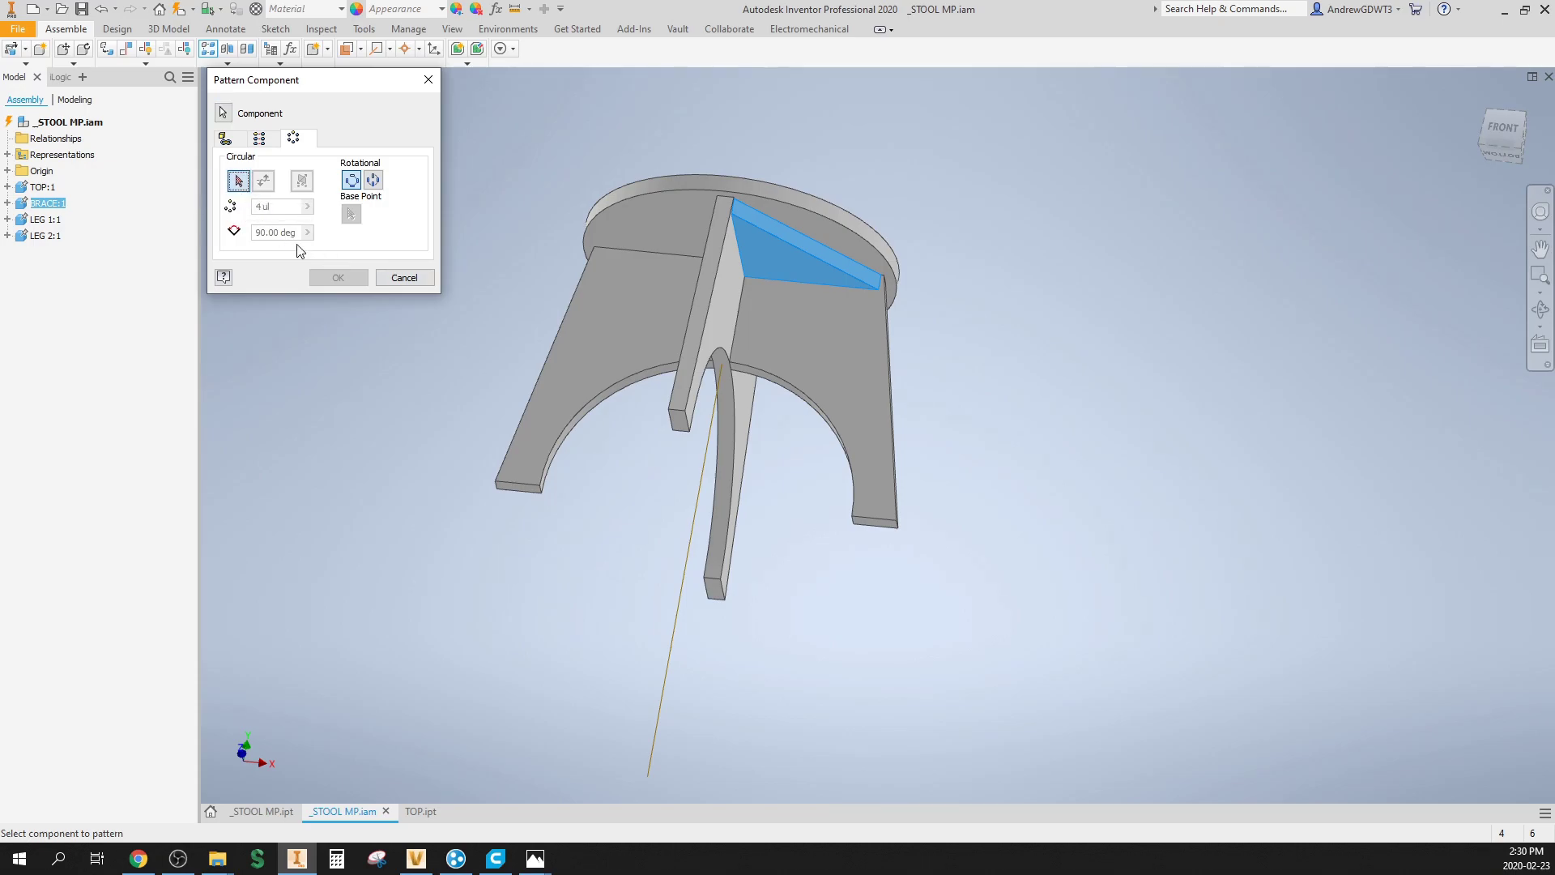
click(683, 589)
shift+middle_drag(542, 469, 597, 475)
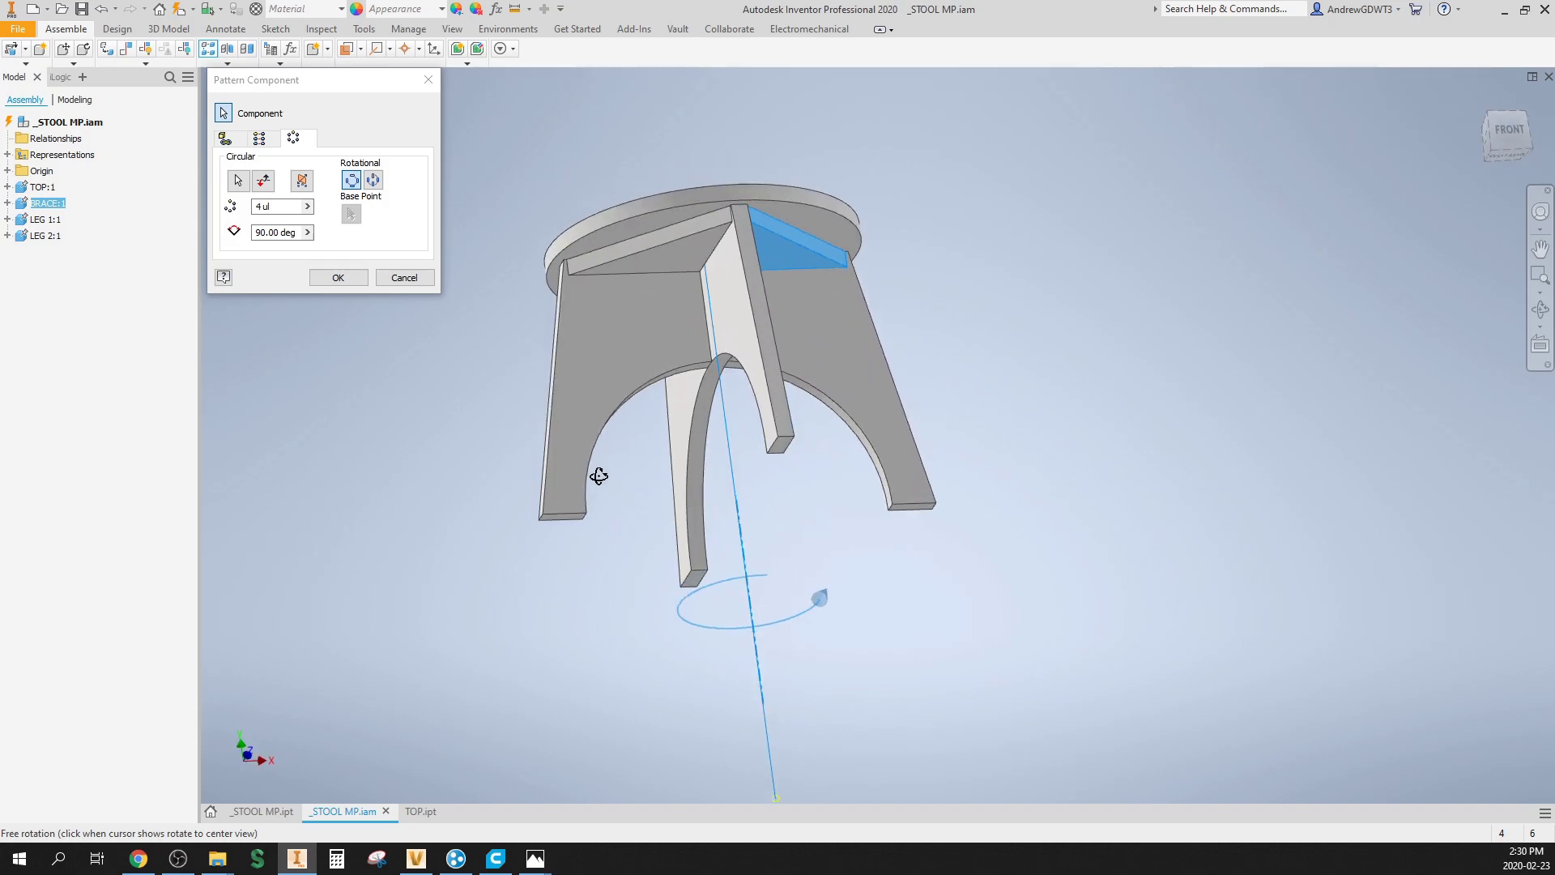
click(351, 280)
shift+middle_drag(778, 340, 816, 390)
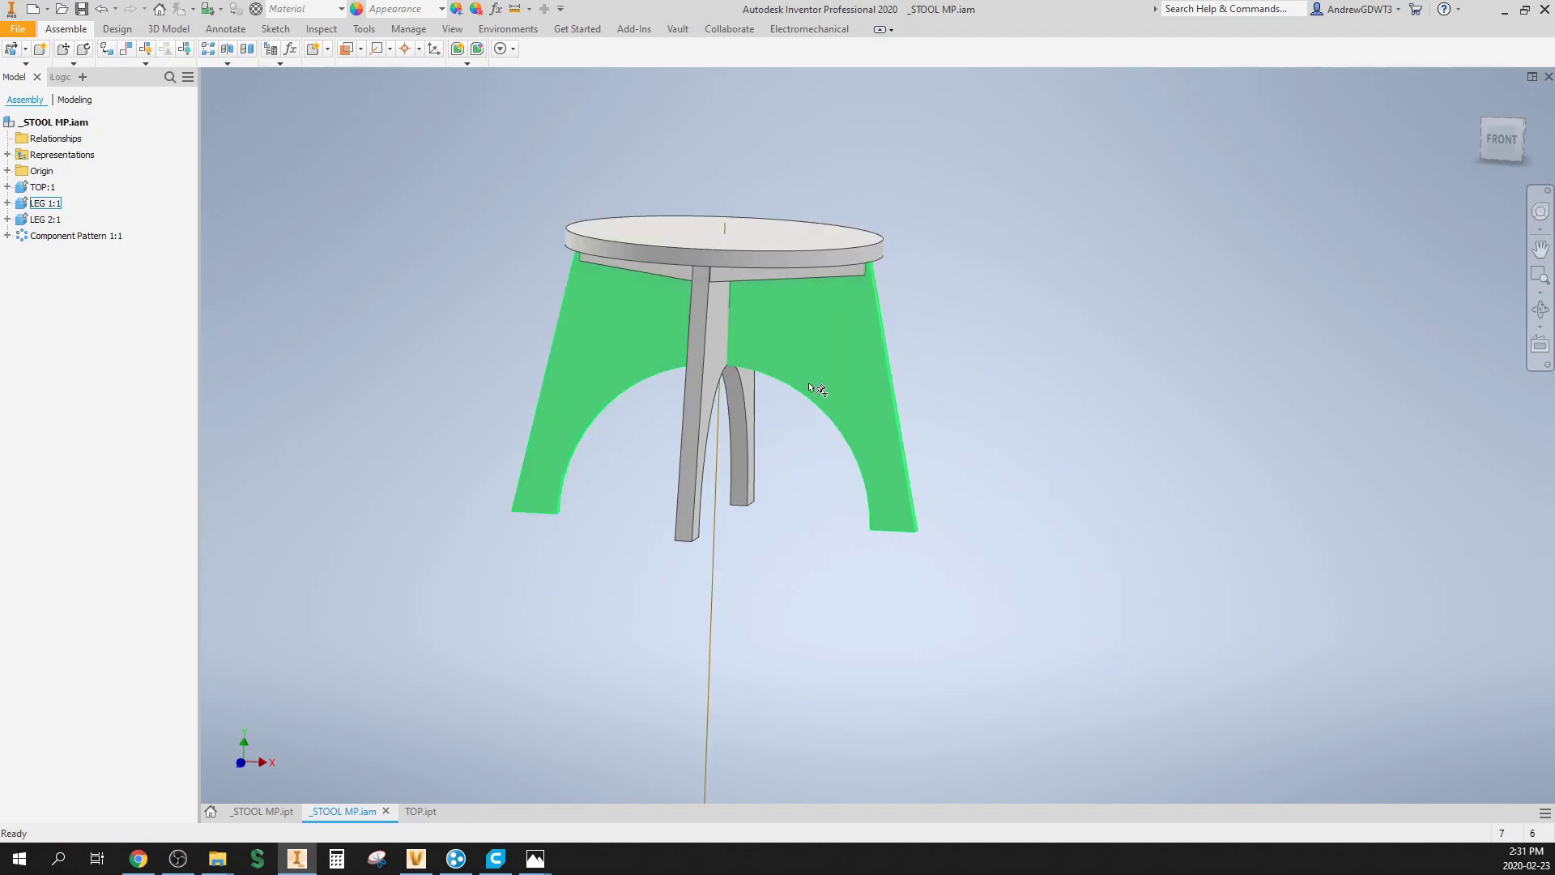
Step: Hide Work Axis1 in the TOP part, then save the part with its dependents and close it
click(418, 809)
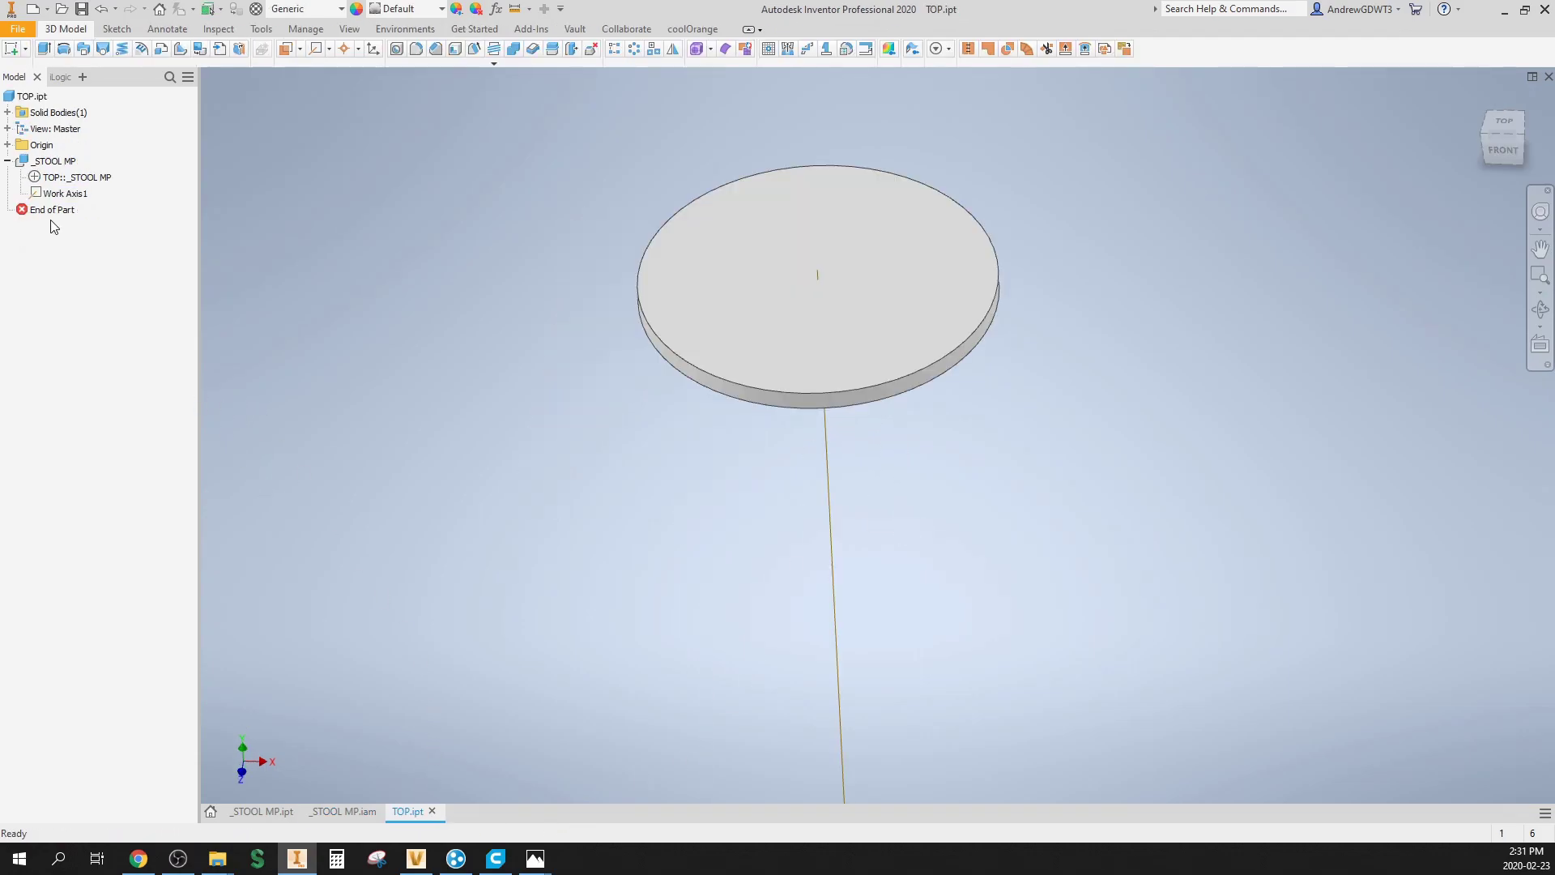
click(42, 196)
right_click(41, 195)
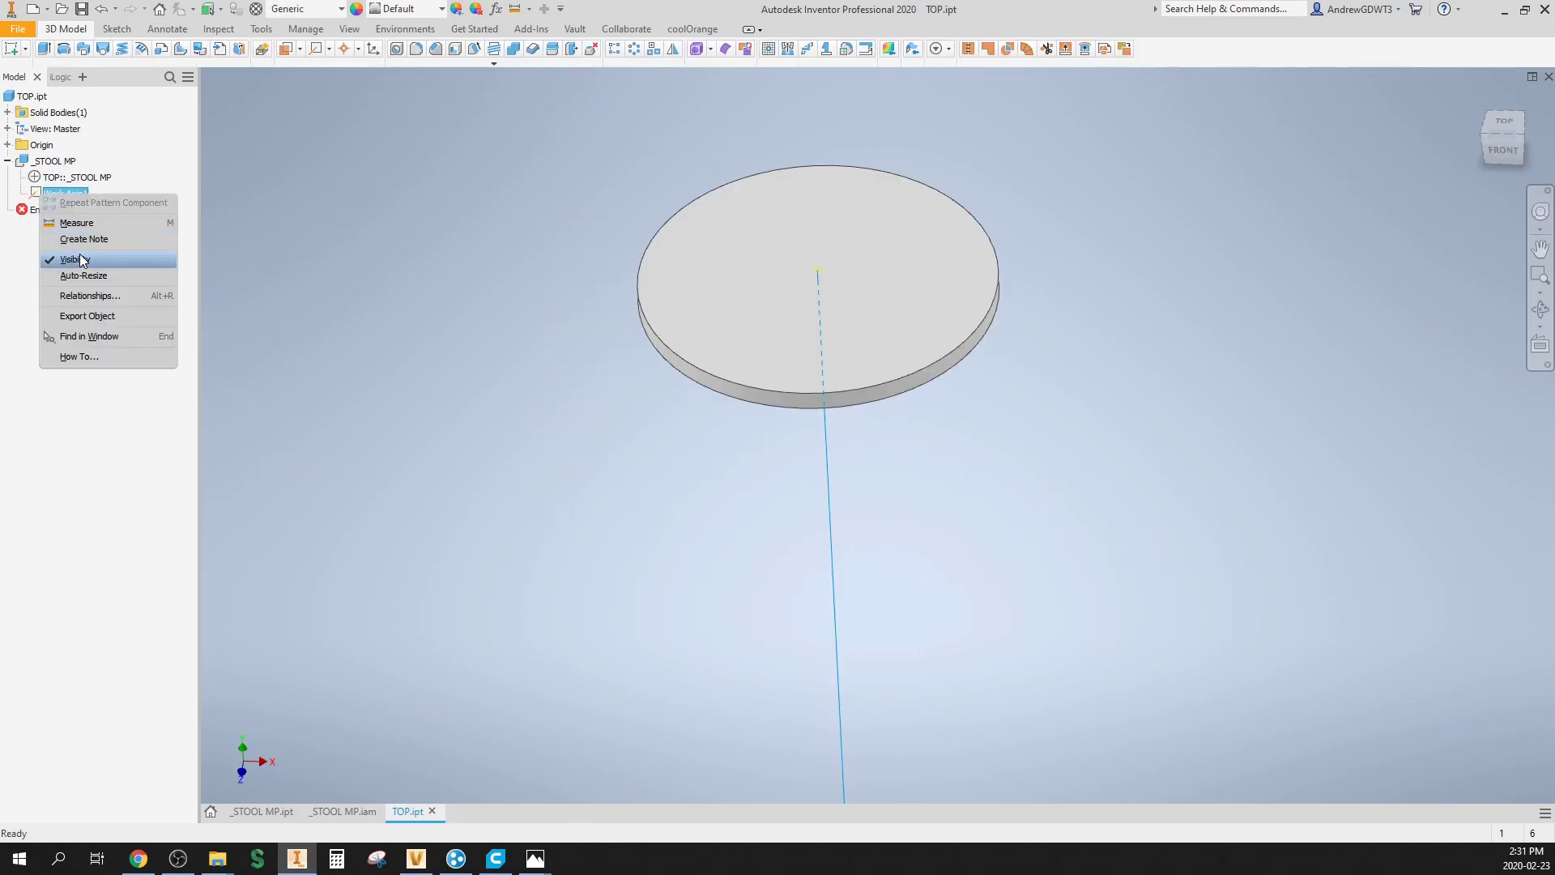
click(81, 259)
key(ctrl+s)
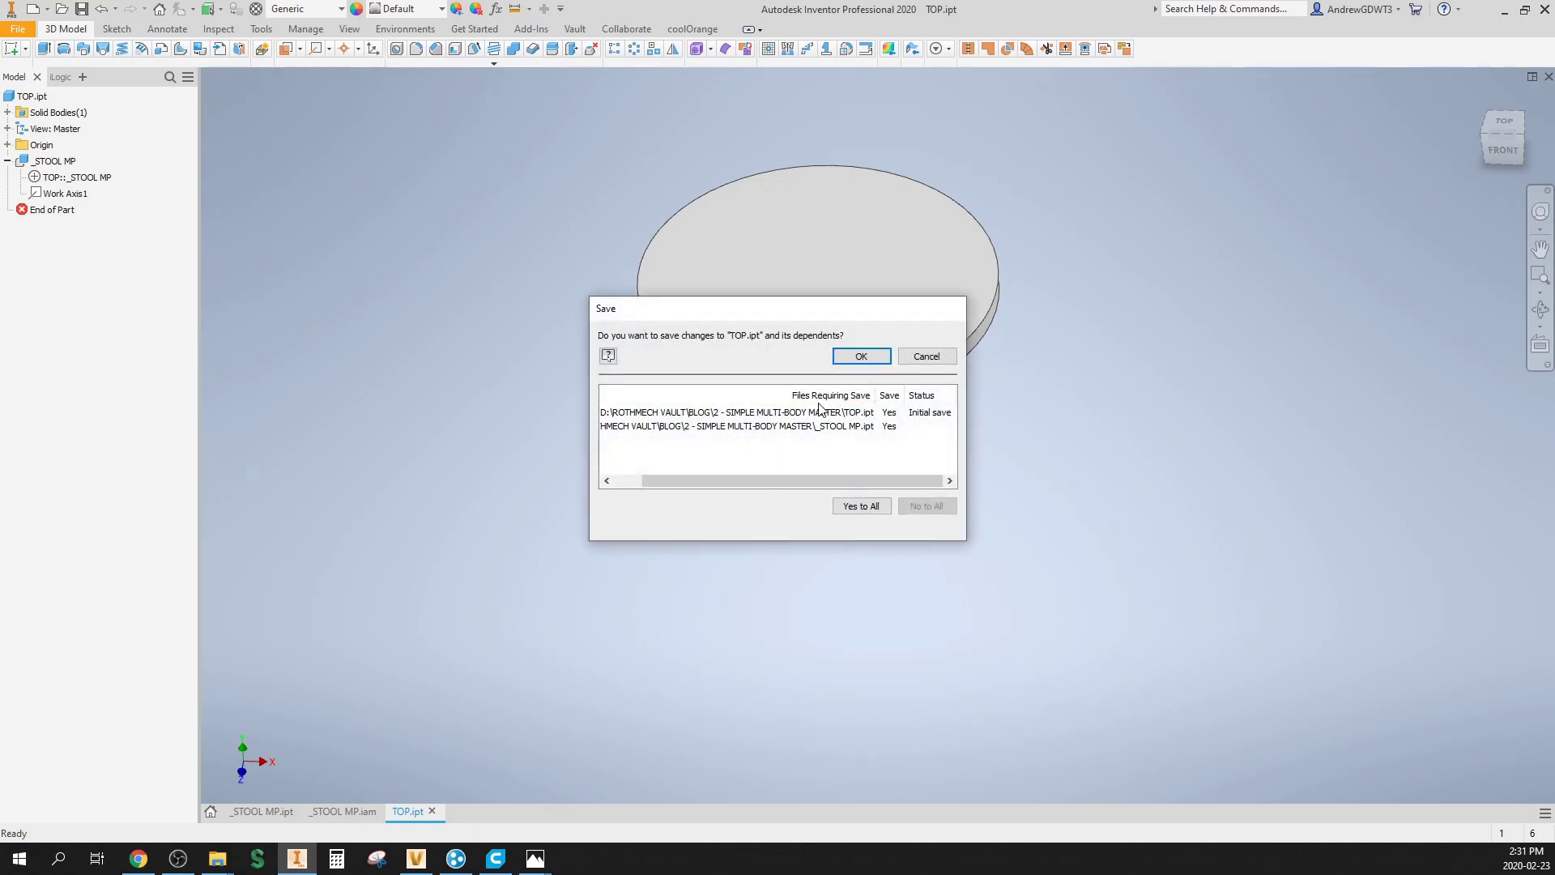
click(862, 357)
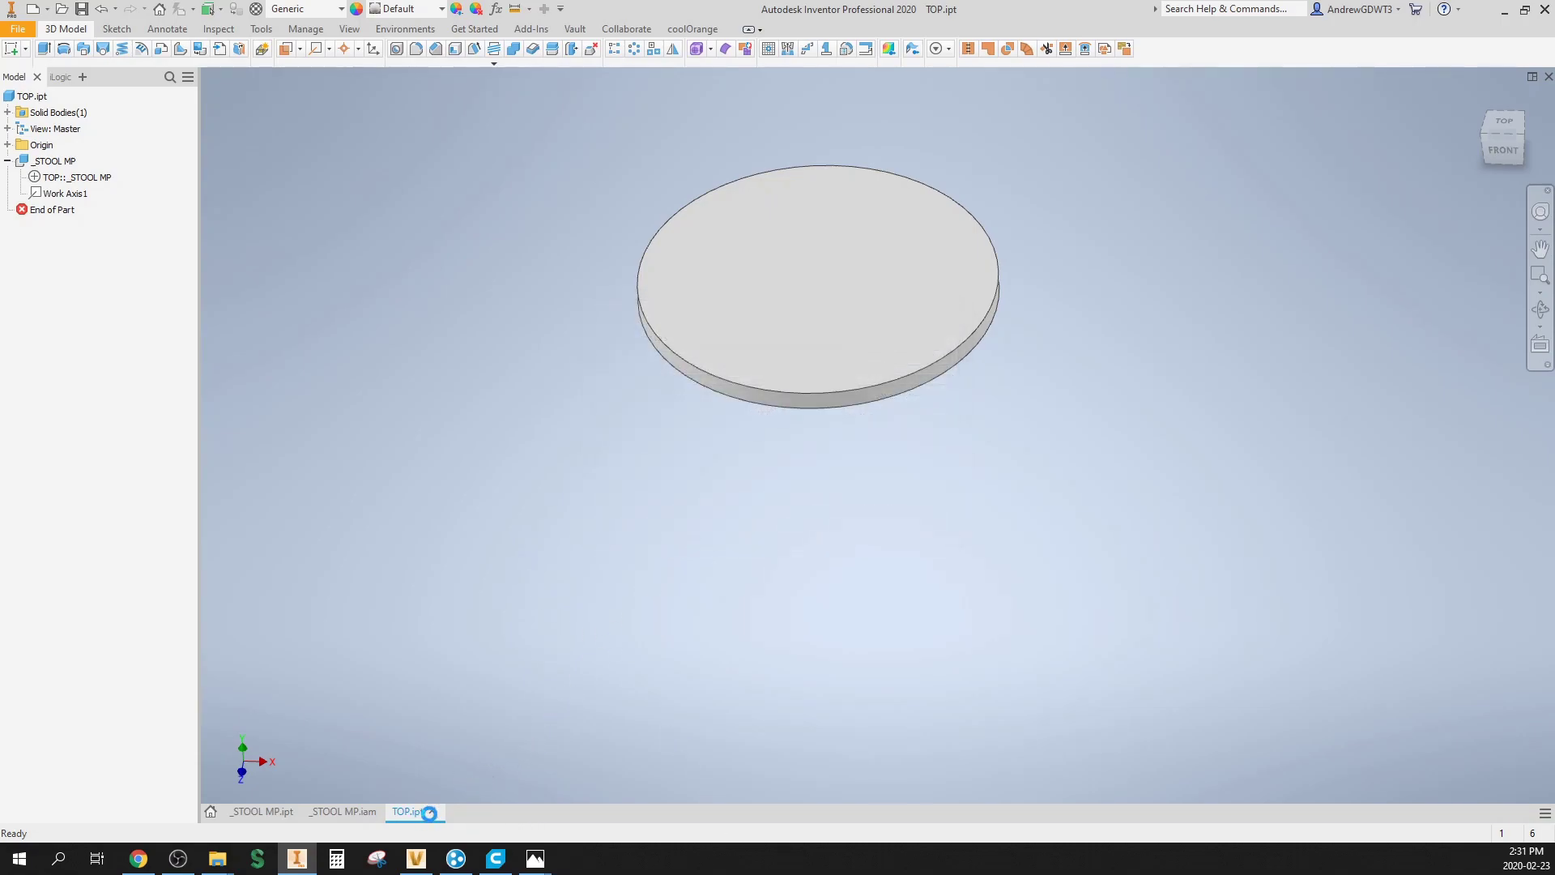
middle_drag(522, 534, 822, 567)
shift+middle_drag(603, 597, 684, 595)
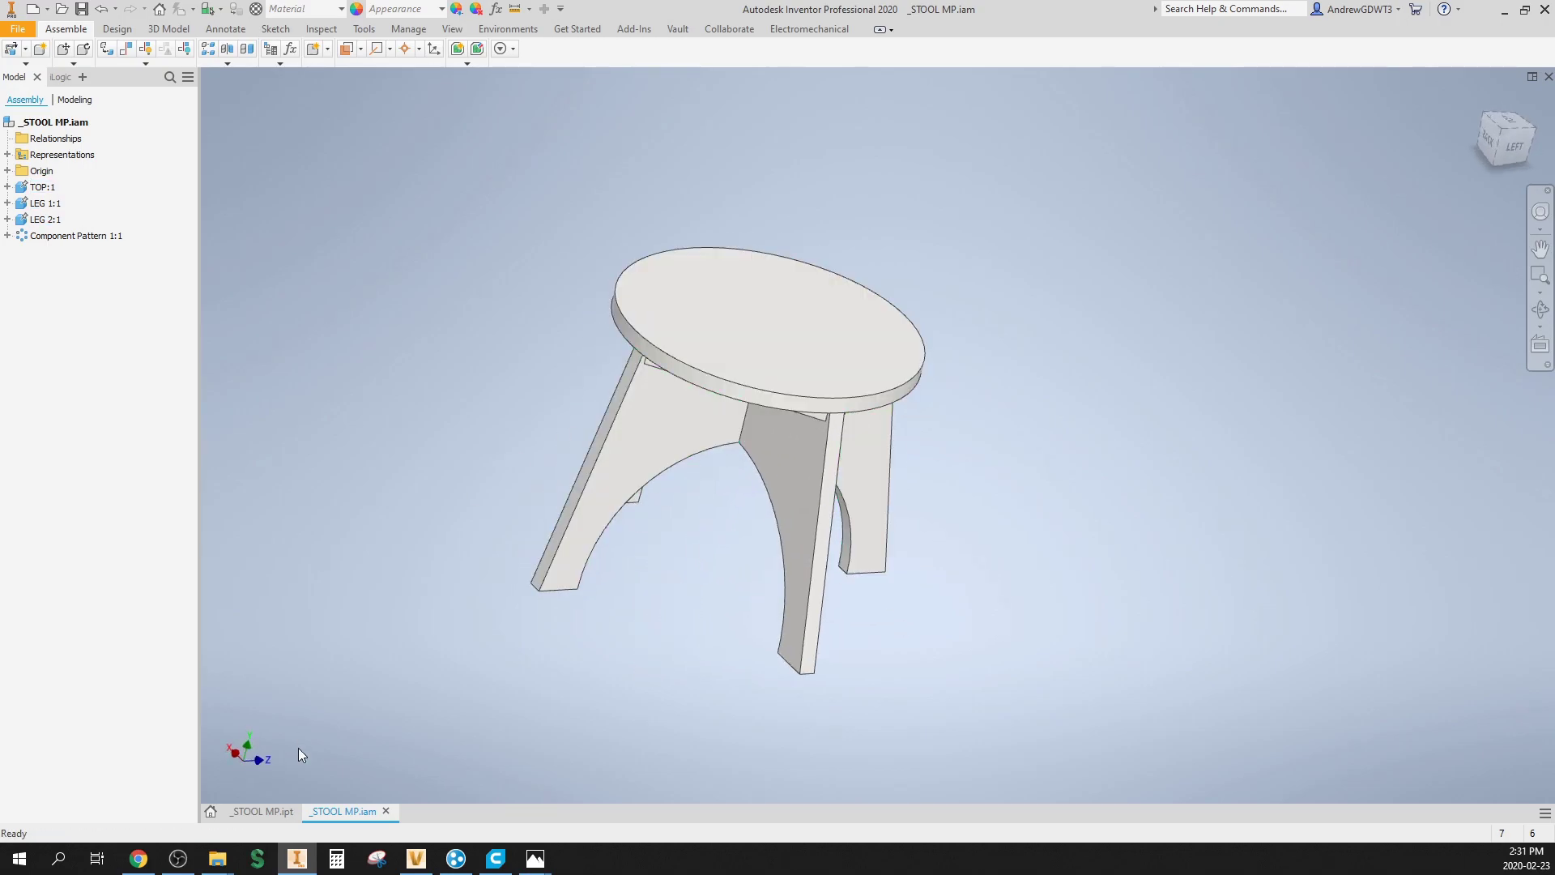
Step: In Sketch1 of the _STOOL MP master part, set foot-width dimension d4 to 1 in and link the opposite foot-width dimension d6 to d4
click(274, 816)
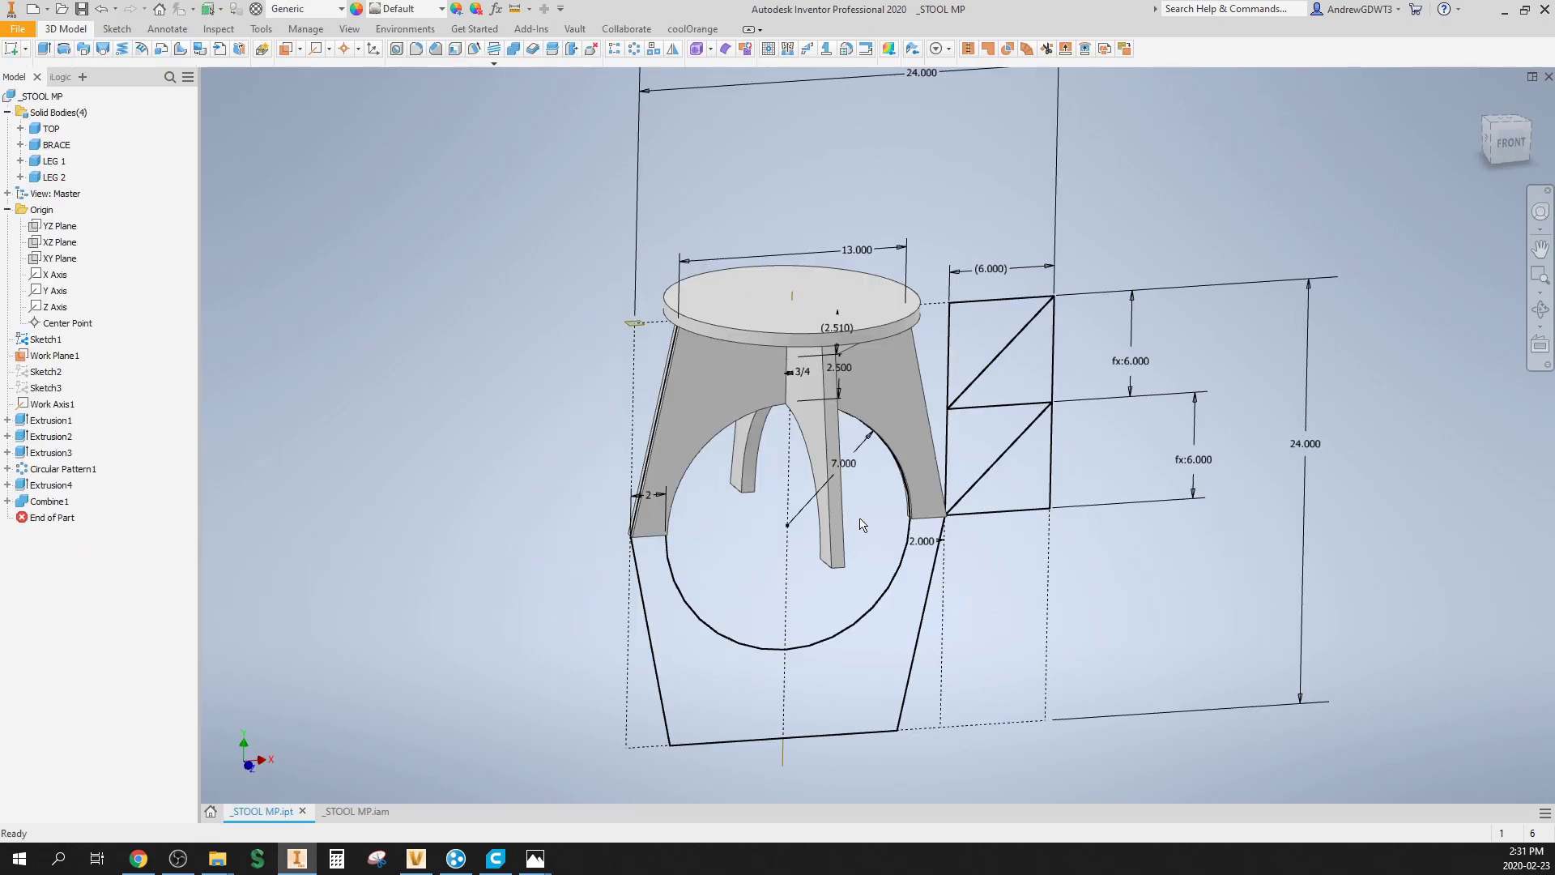
shift+middle_drag(990, 537, 959, 528)
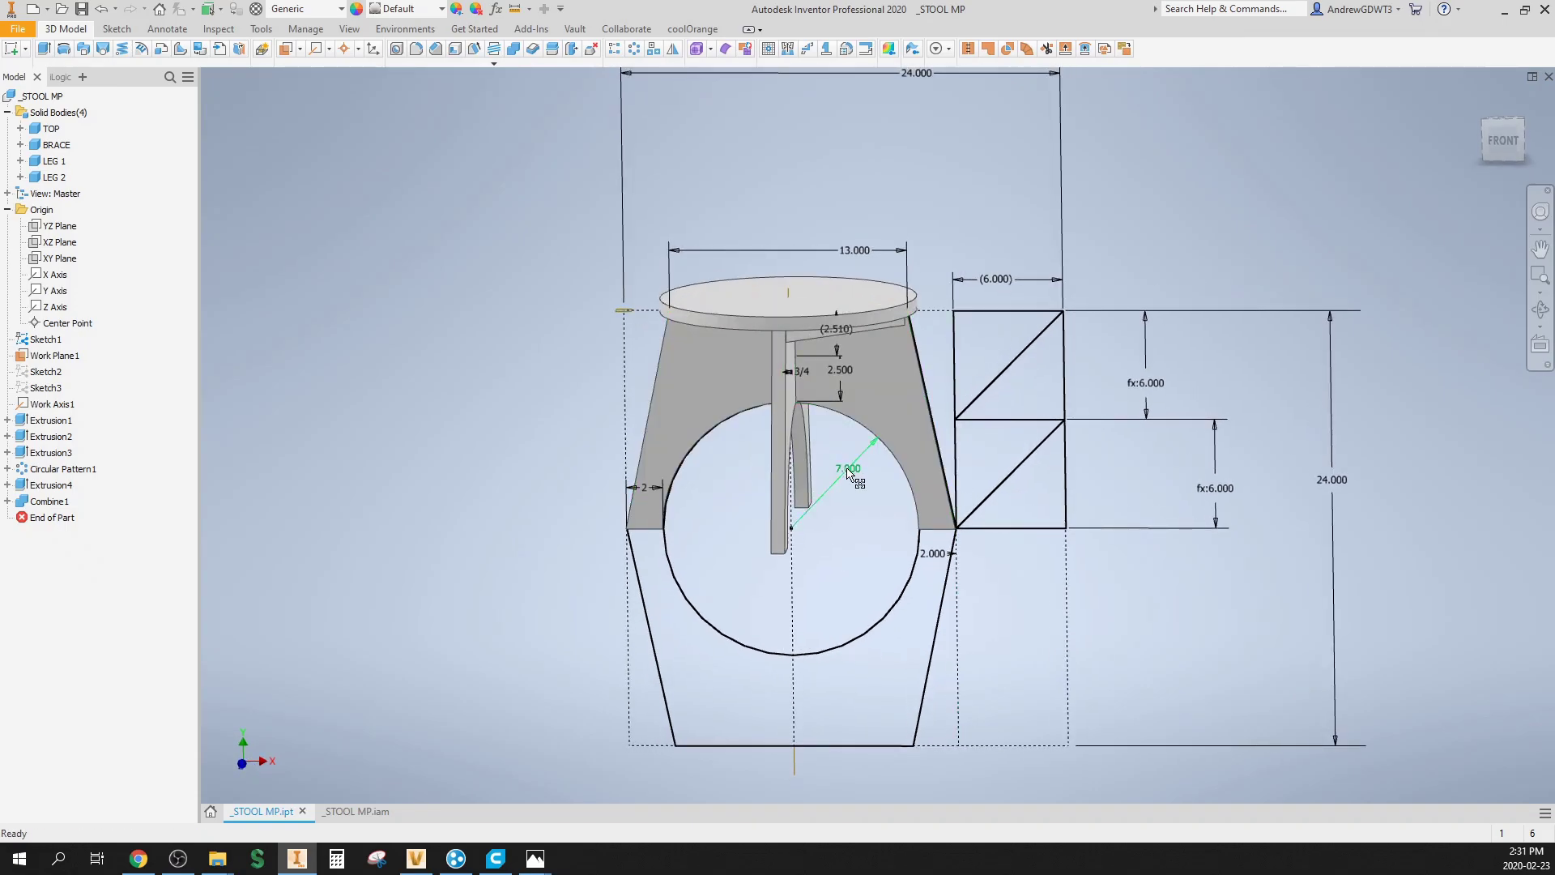
double_click(45, 339)
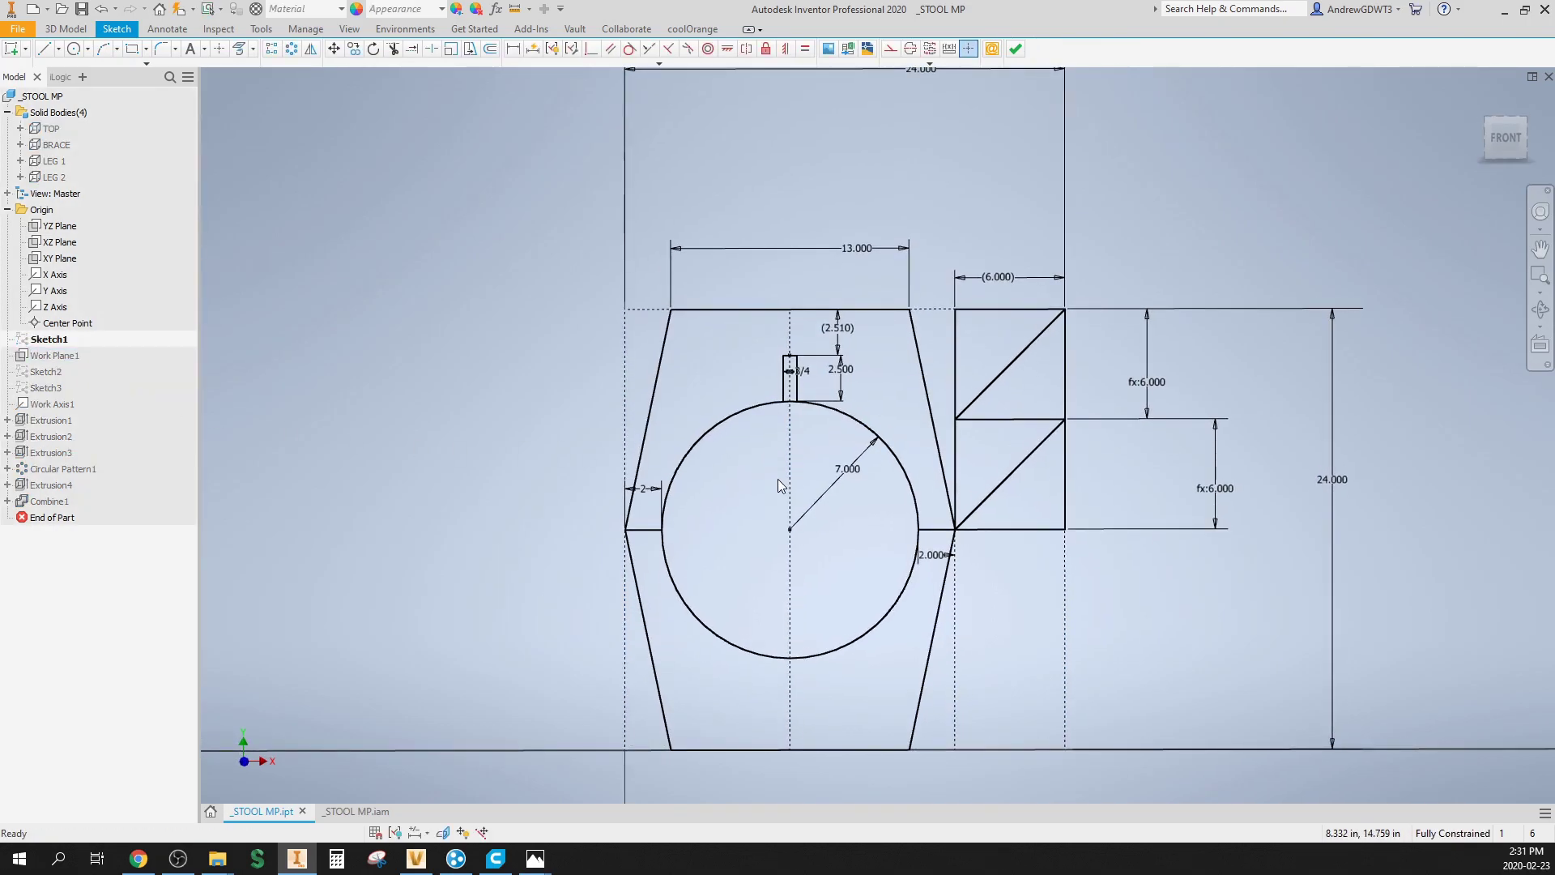
double_click(649, 496)
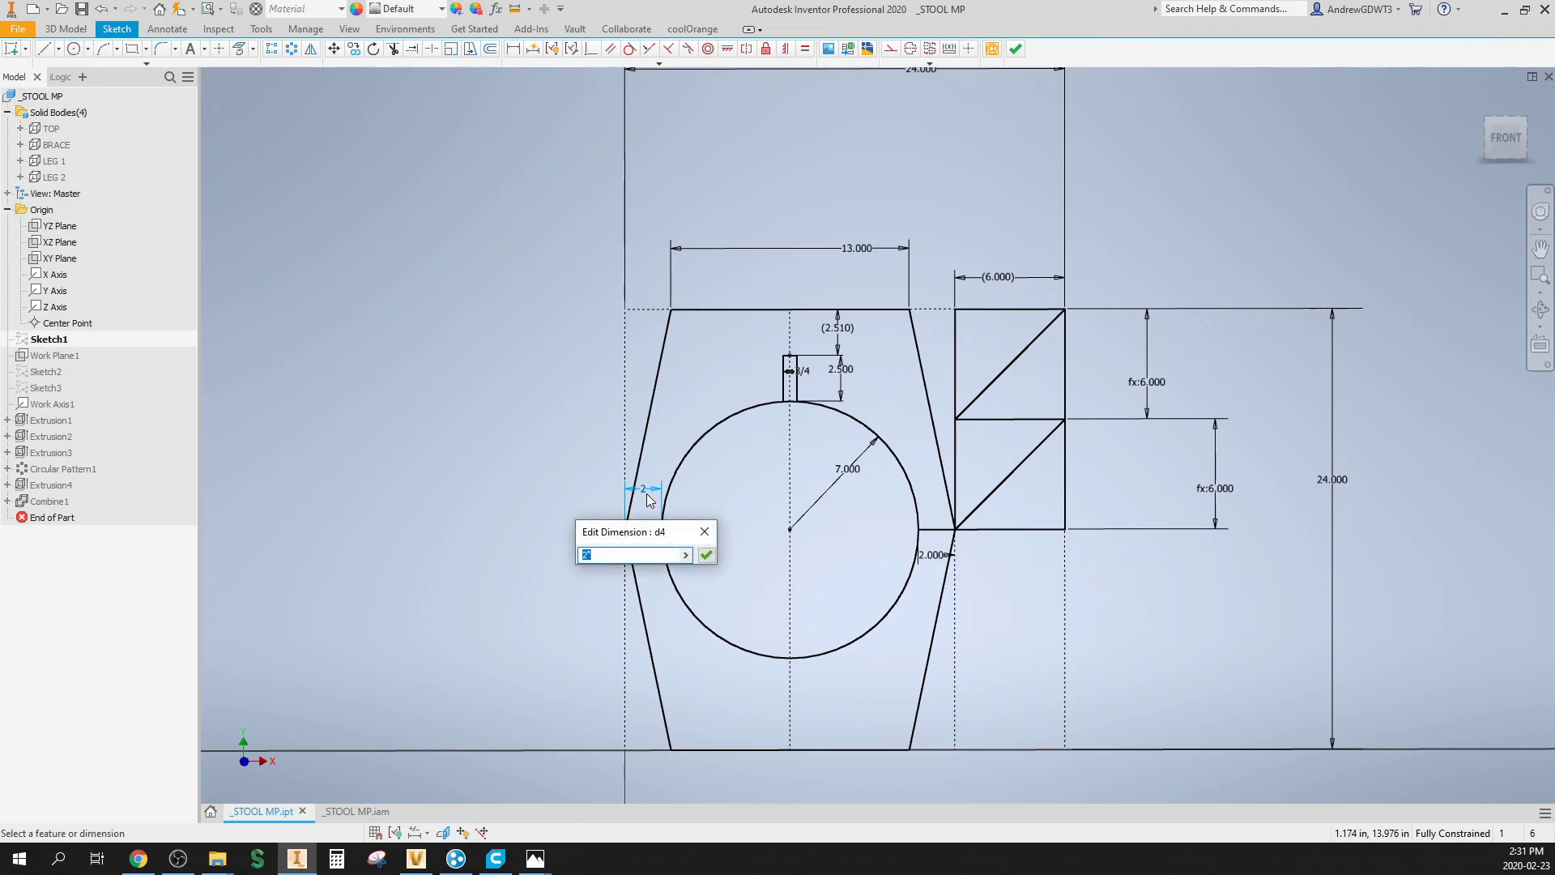
key(Return)
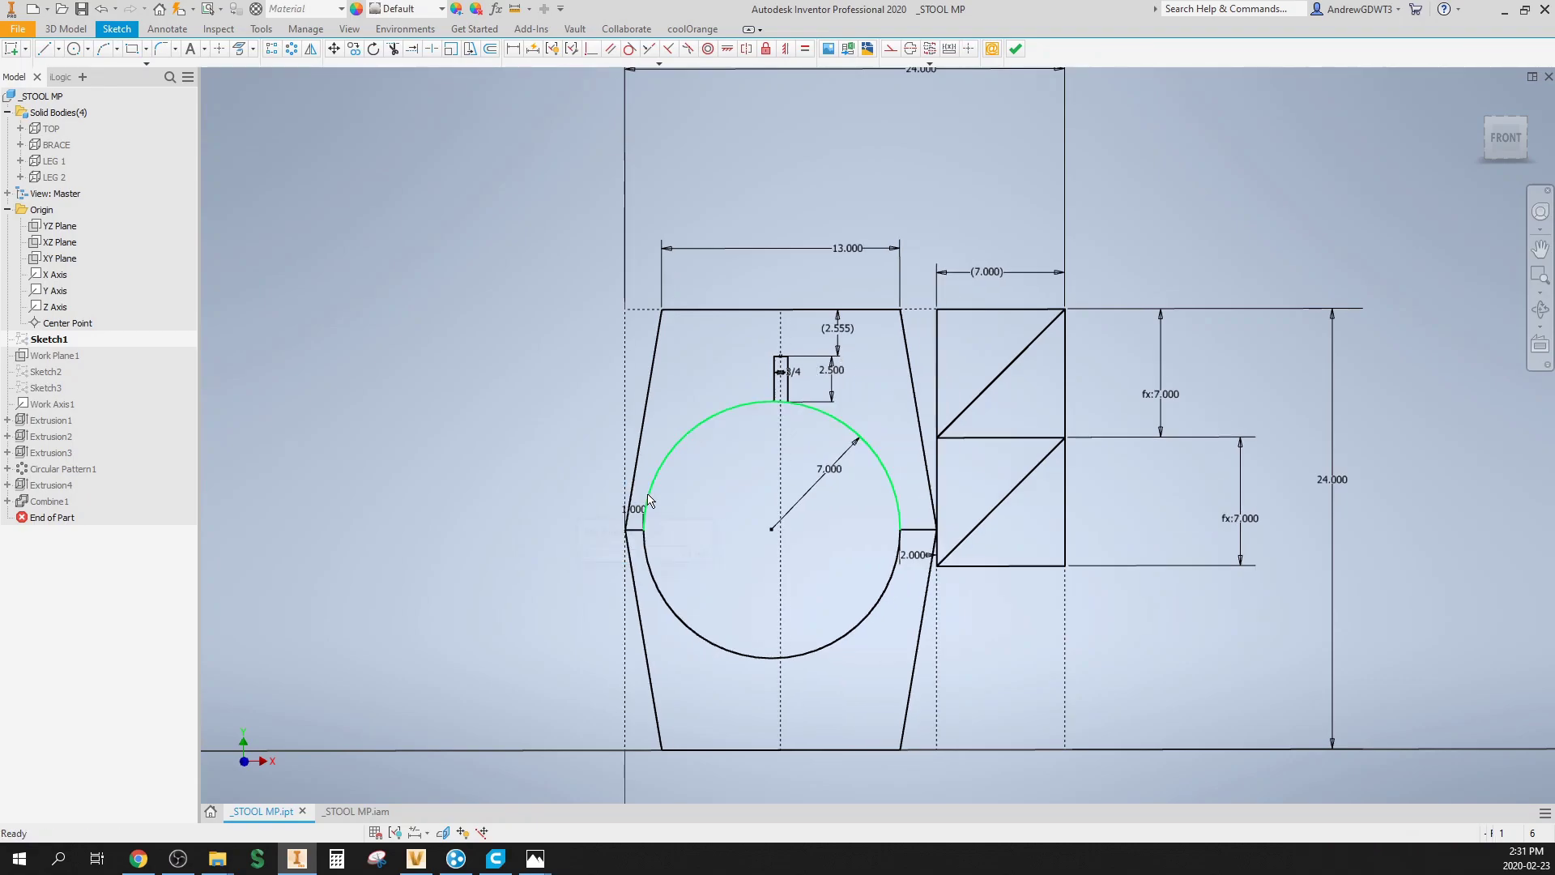
double_click(923, 555)
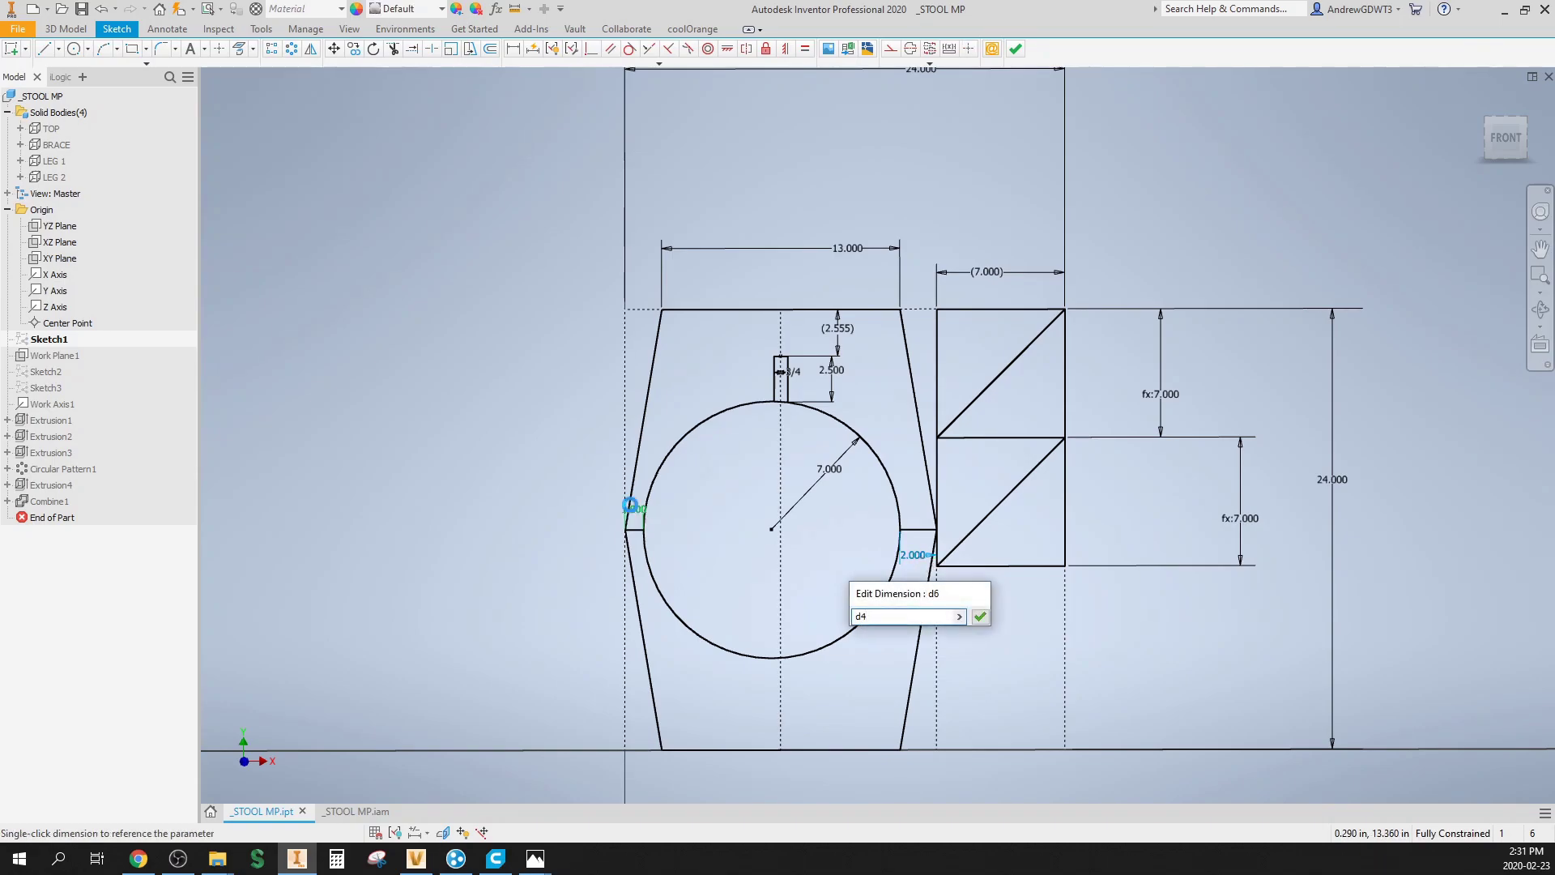
key(Return)
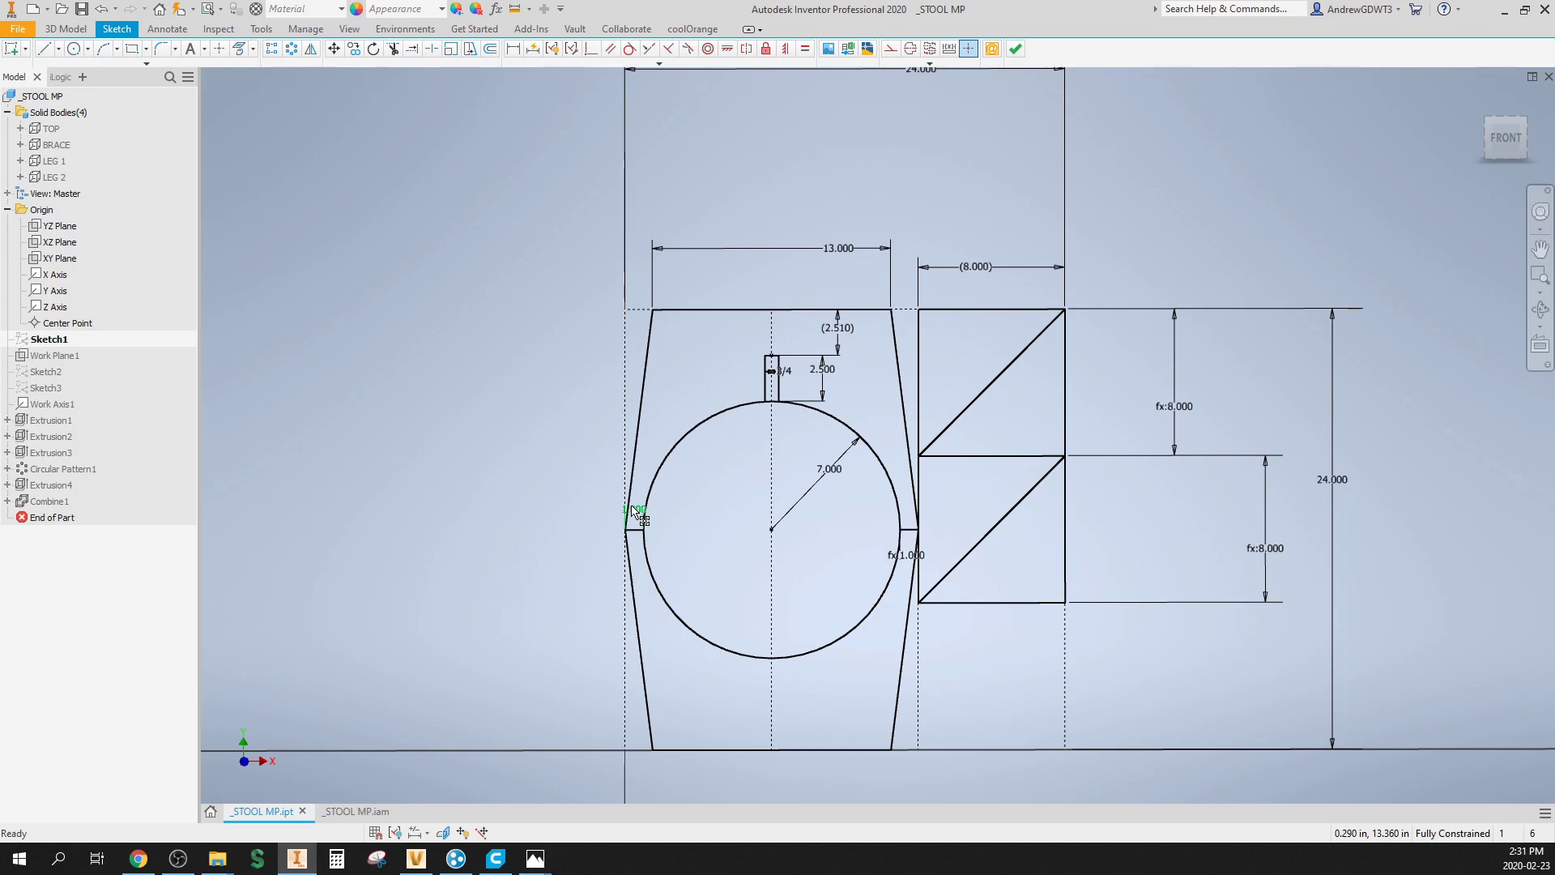
Step: Set the radius of the leg-arch circle to 8 in and finish the sketch
double_click(838, 470)
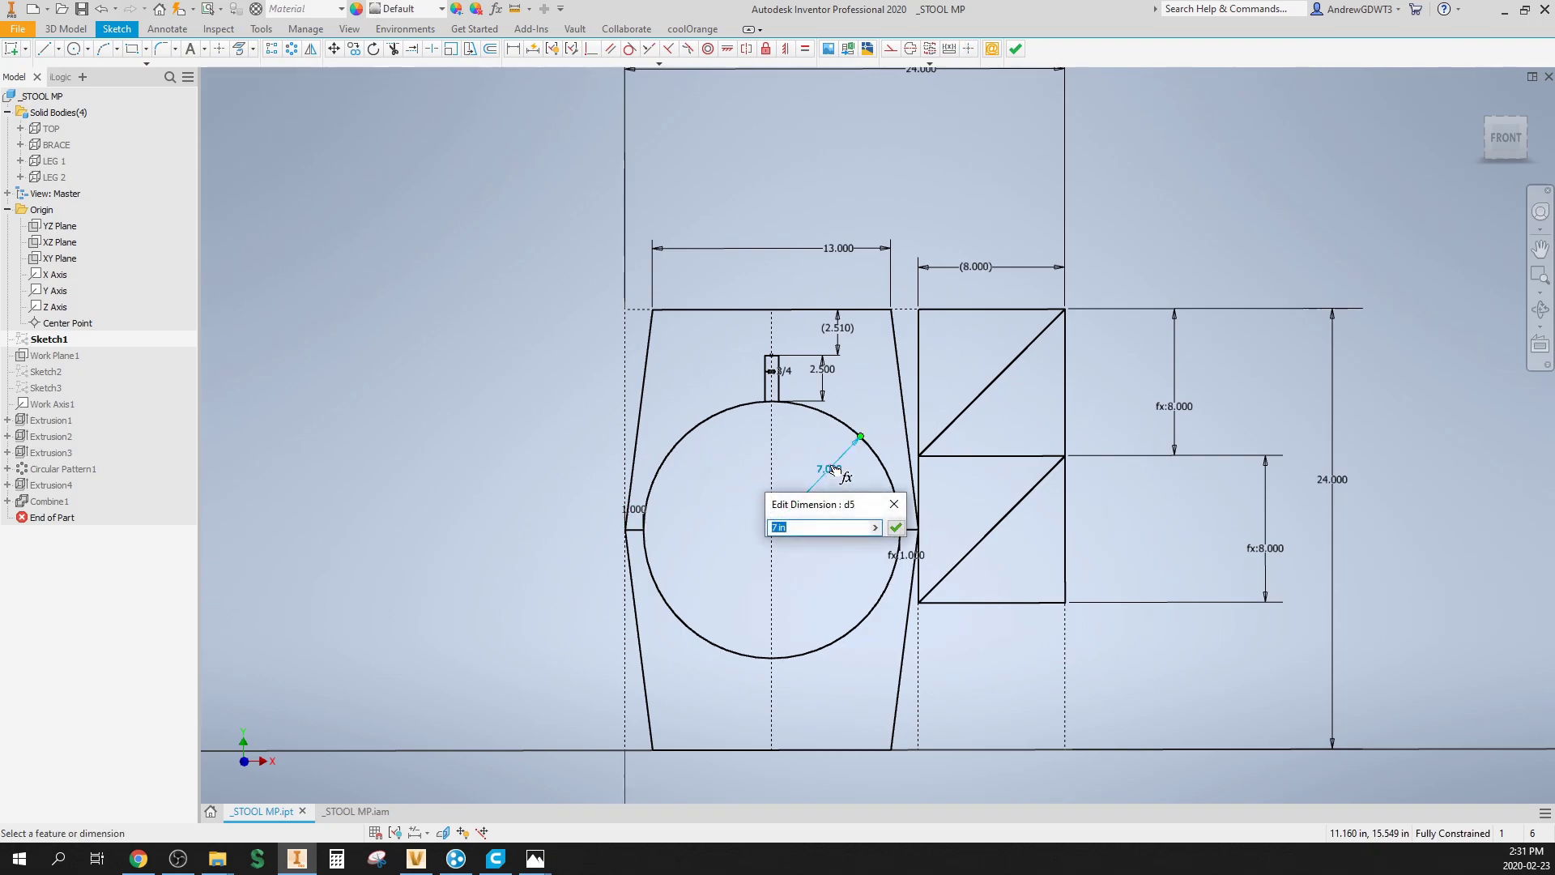
text(8)
key(Return)
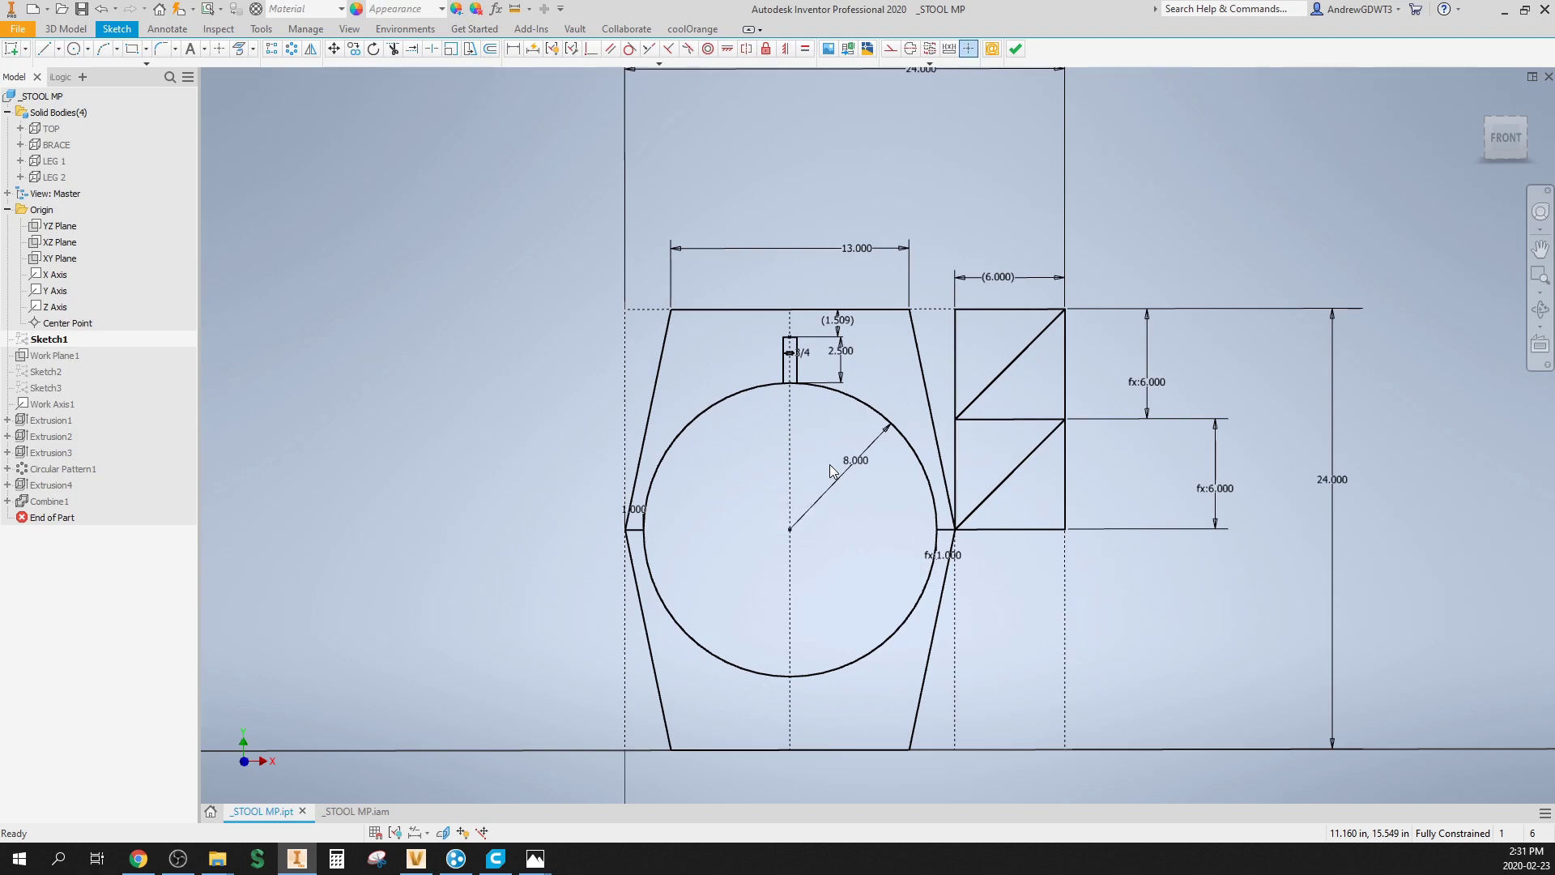
click(1017, 48)
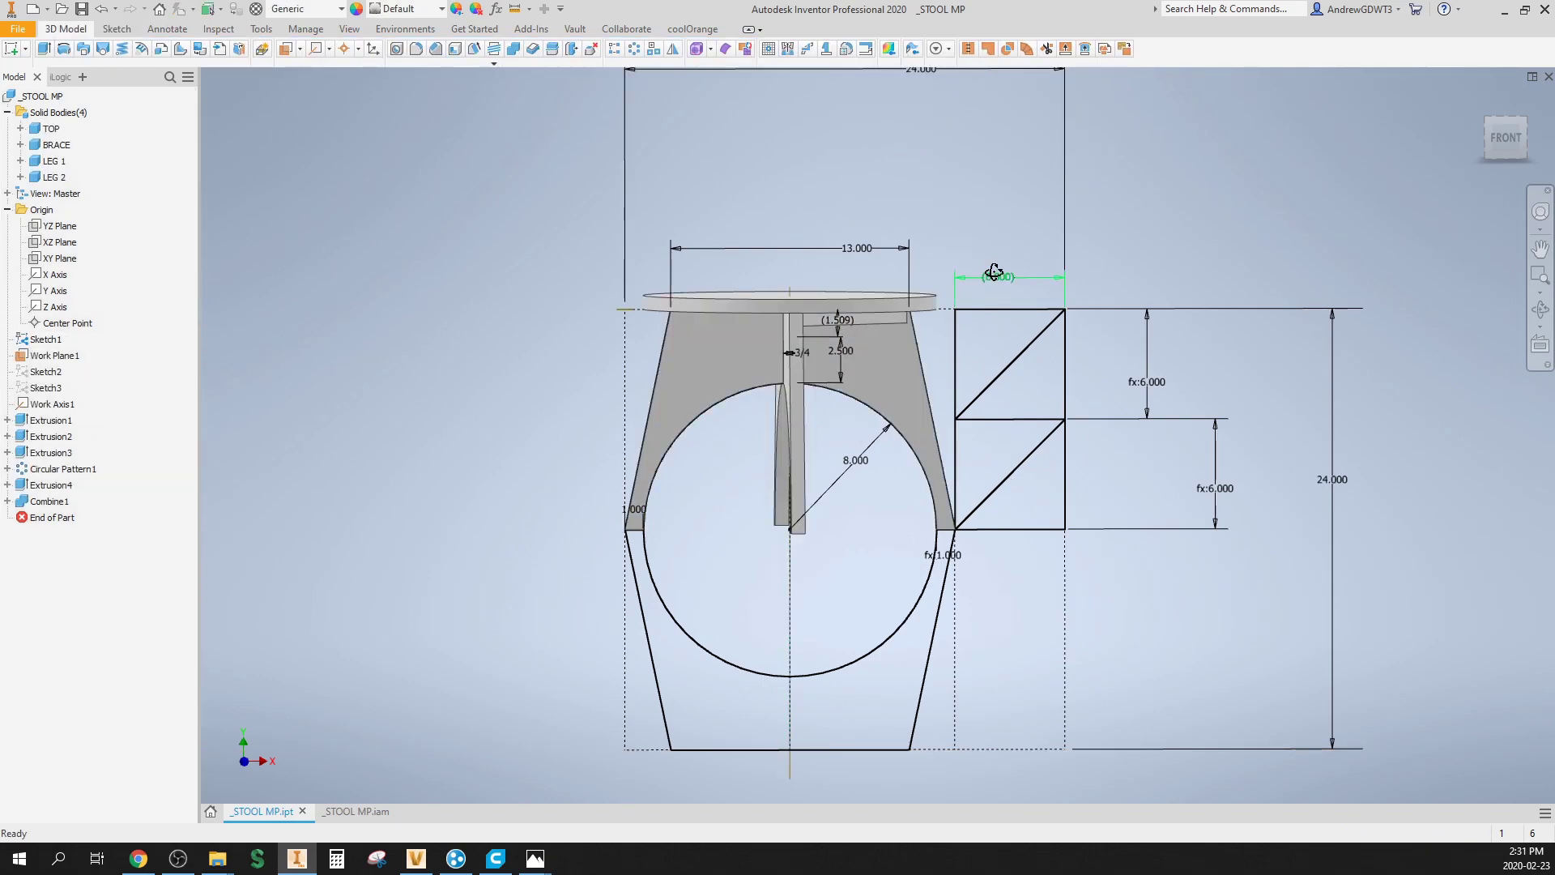
Step: Update the _STOOL MP.iam assembly with the master part's changes and check the reshaped stool
click(373, 805)
mouse_move(791, 618)
shift+middle_down()
mouse_move(814, 589)
mouse_move(807, 601)
shift+middle_up()
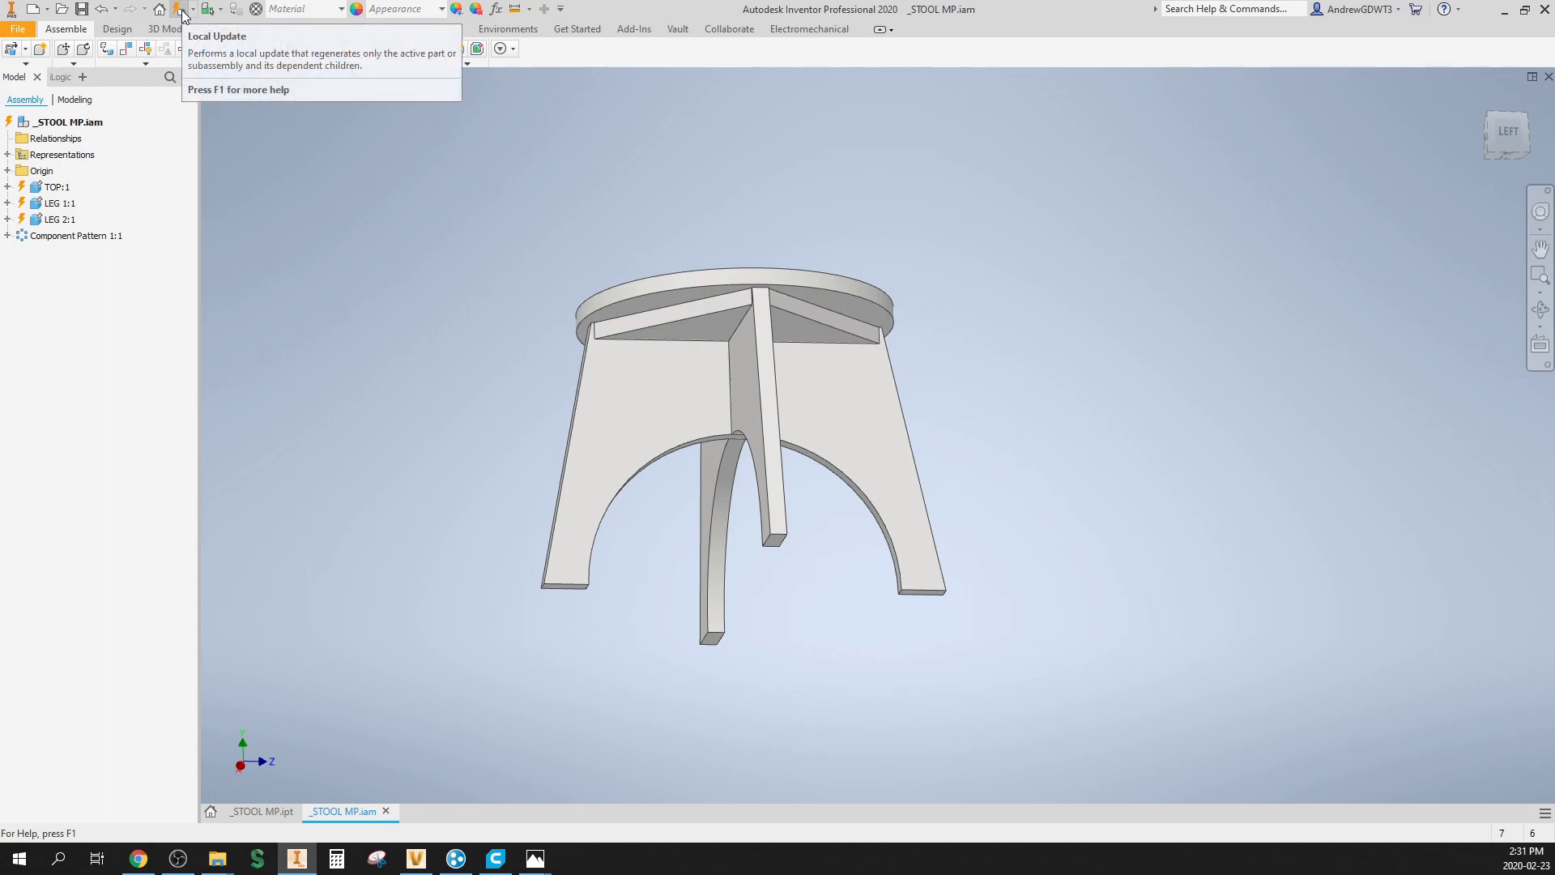
click(181, 9)
shift+middle_drag(1008, 278, 818, 409)
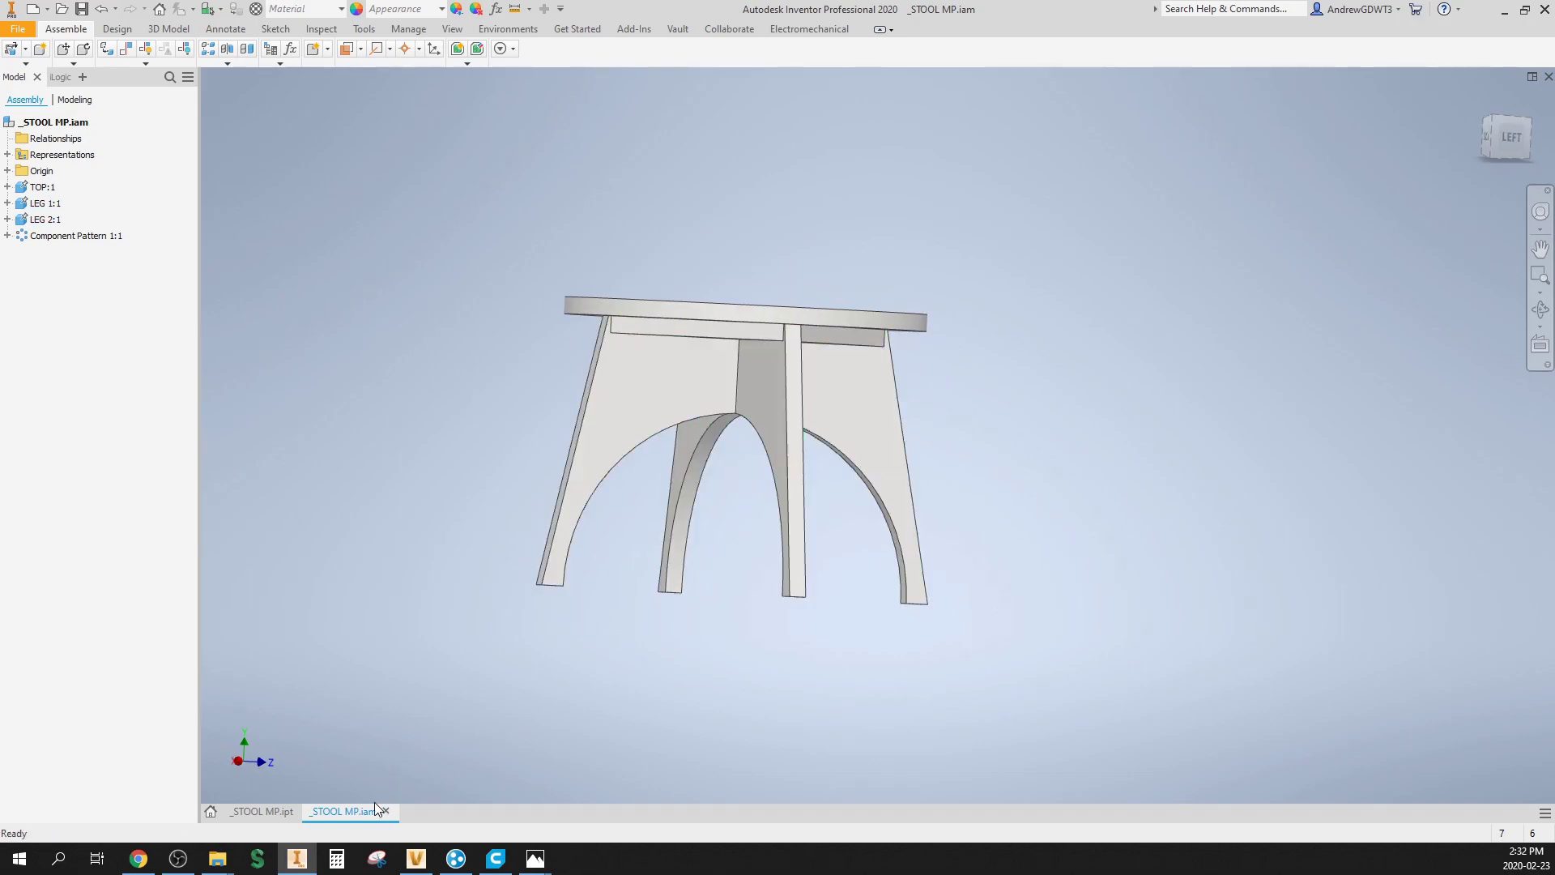